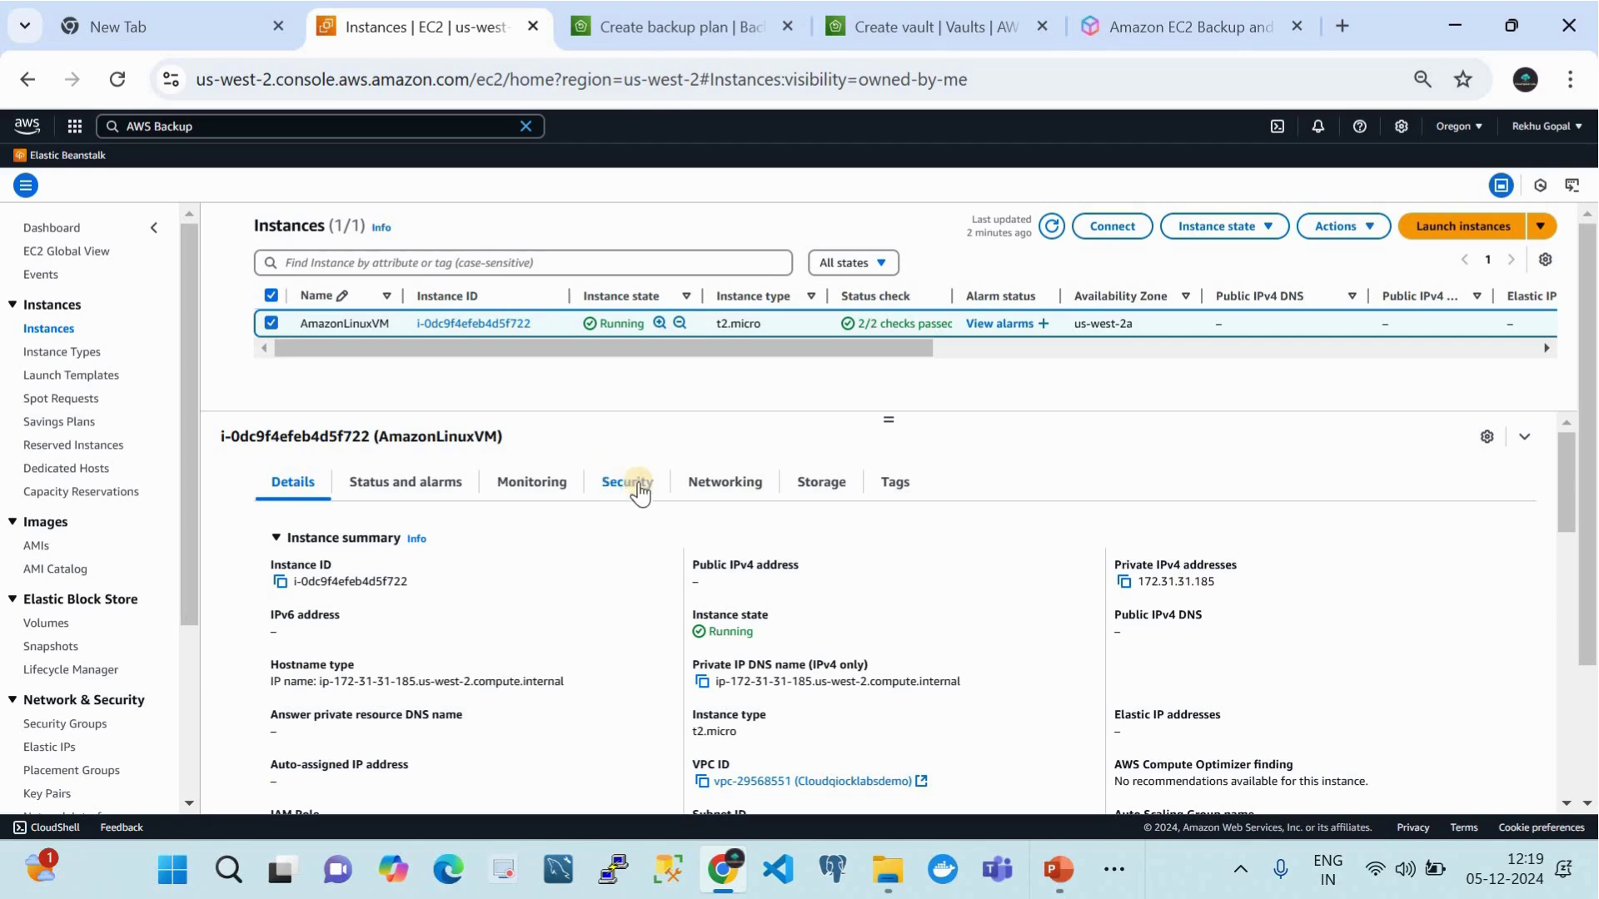
# Step: Review the AmazonLinuxVM instance's summary and details in EC2
pyautogui.scroll(-3, 672, 598)
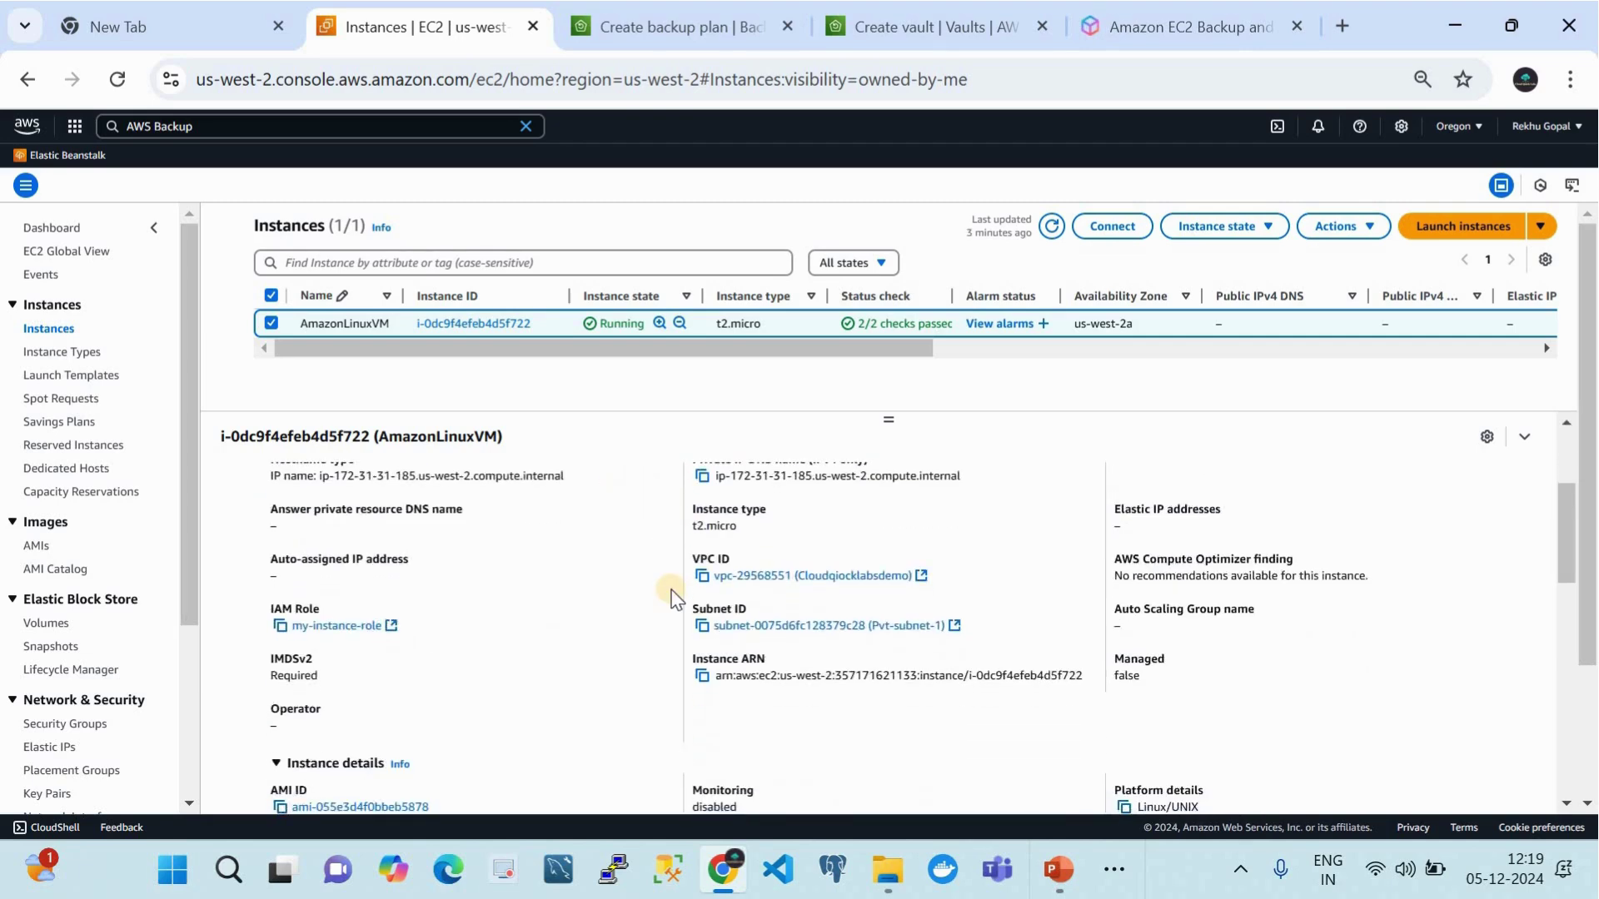
pyautogui.scroll(1, 673, 597)
pyautogui.scroll(-2, 672, 598)
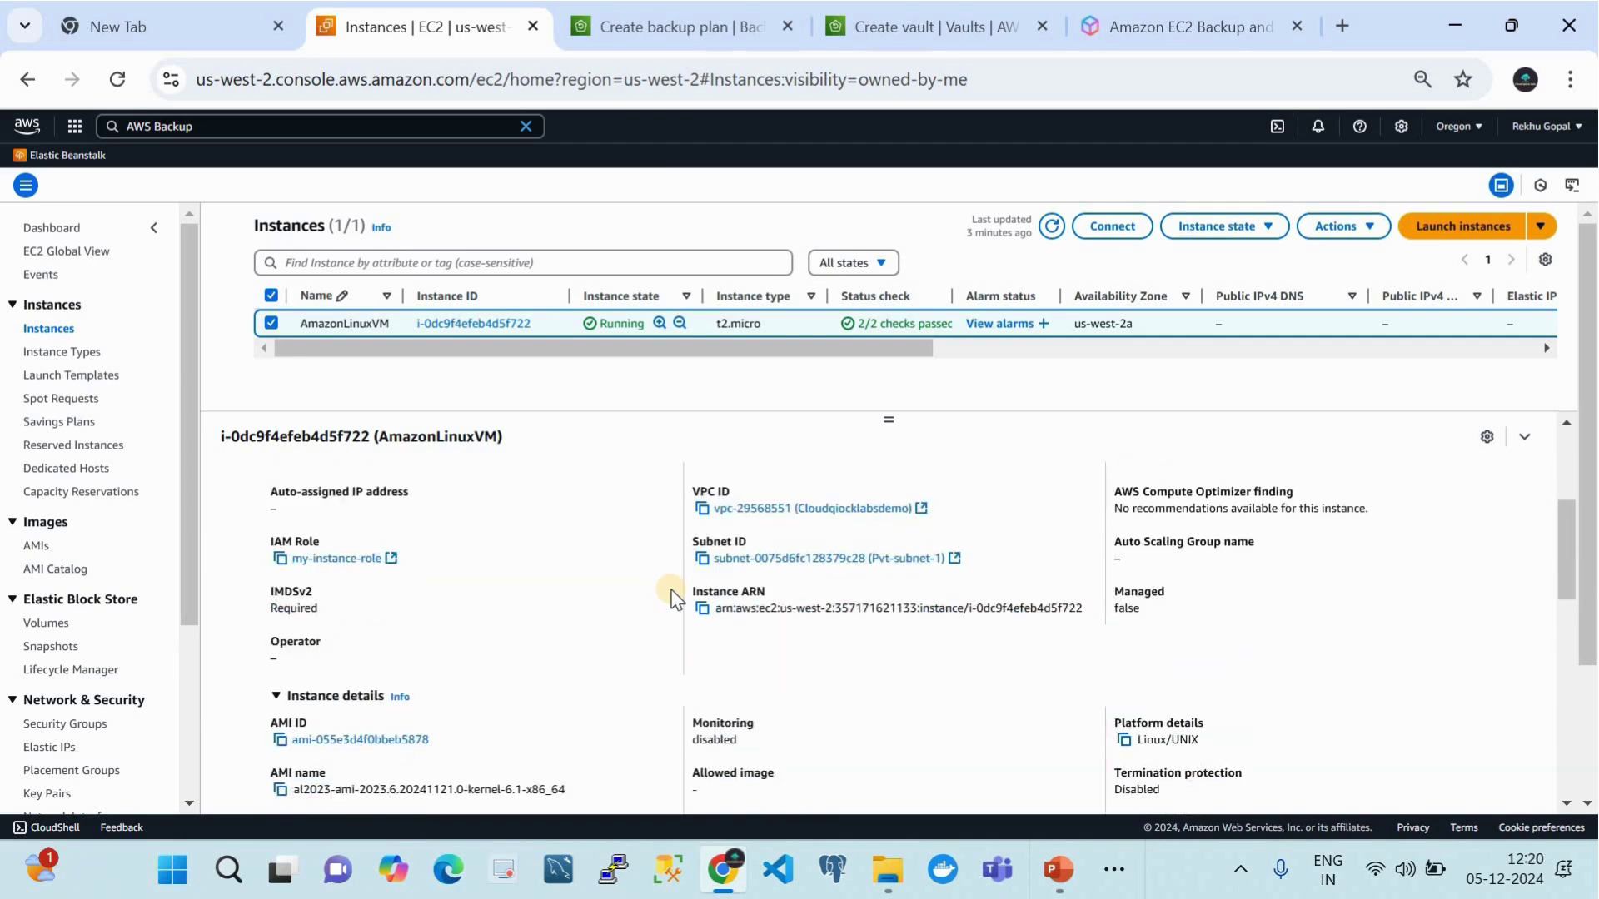
# Step: Open the AWS Backup dashboard, dismiss its new features announcement, and check the region used by the EC2 instances page
pyautogui.click(637, 20)
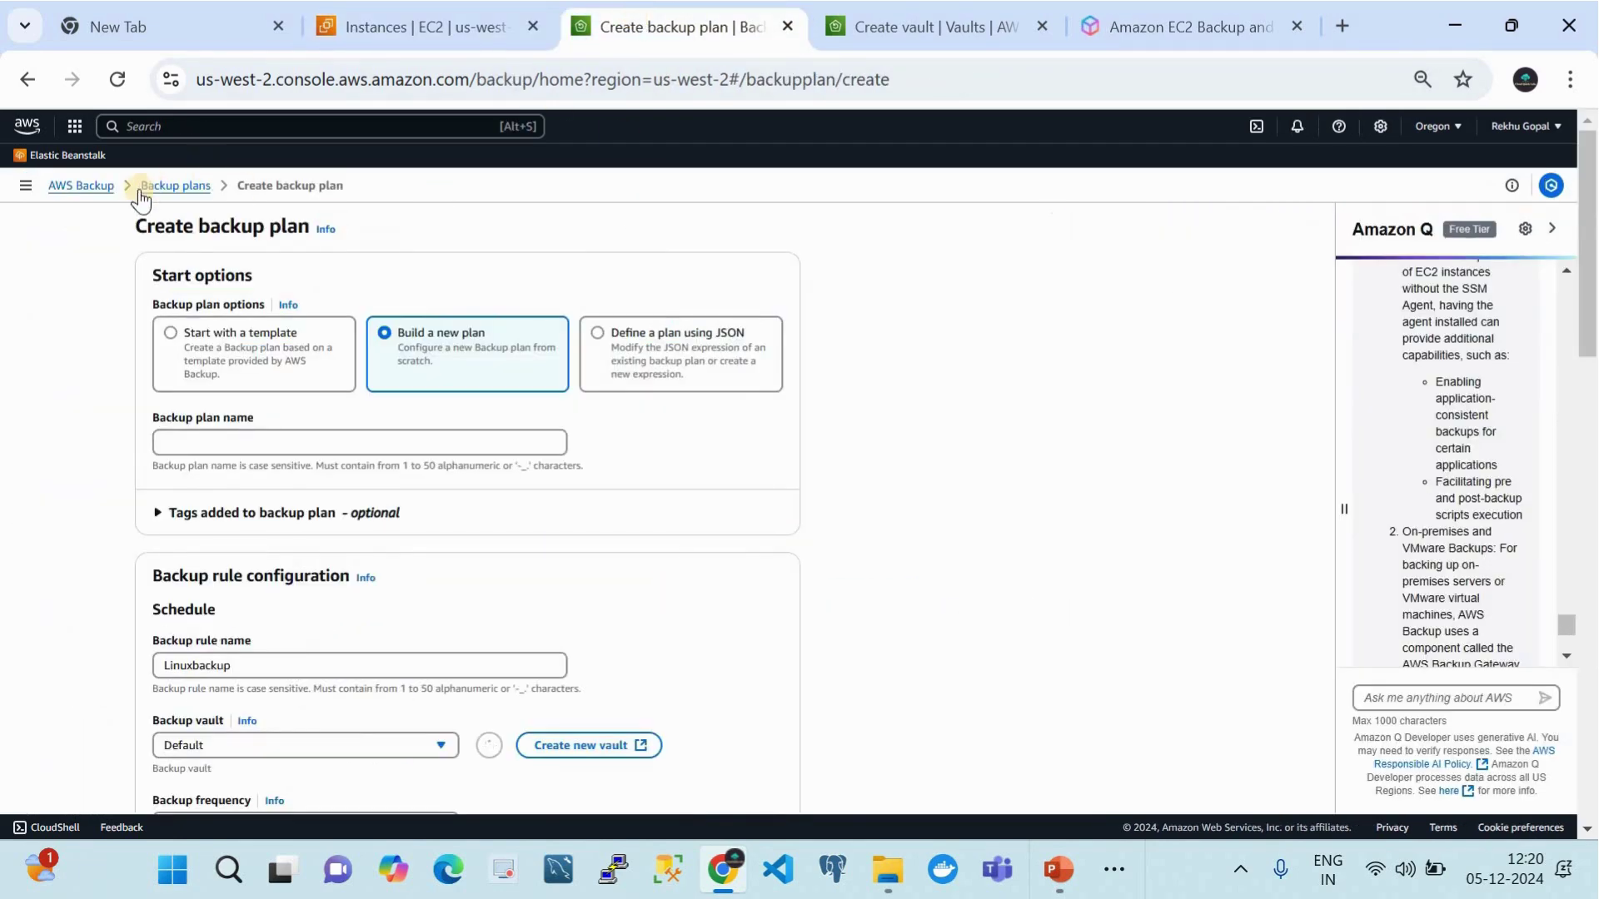
pyautogui.click(62, 187)
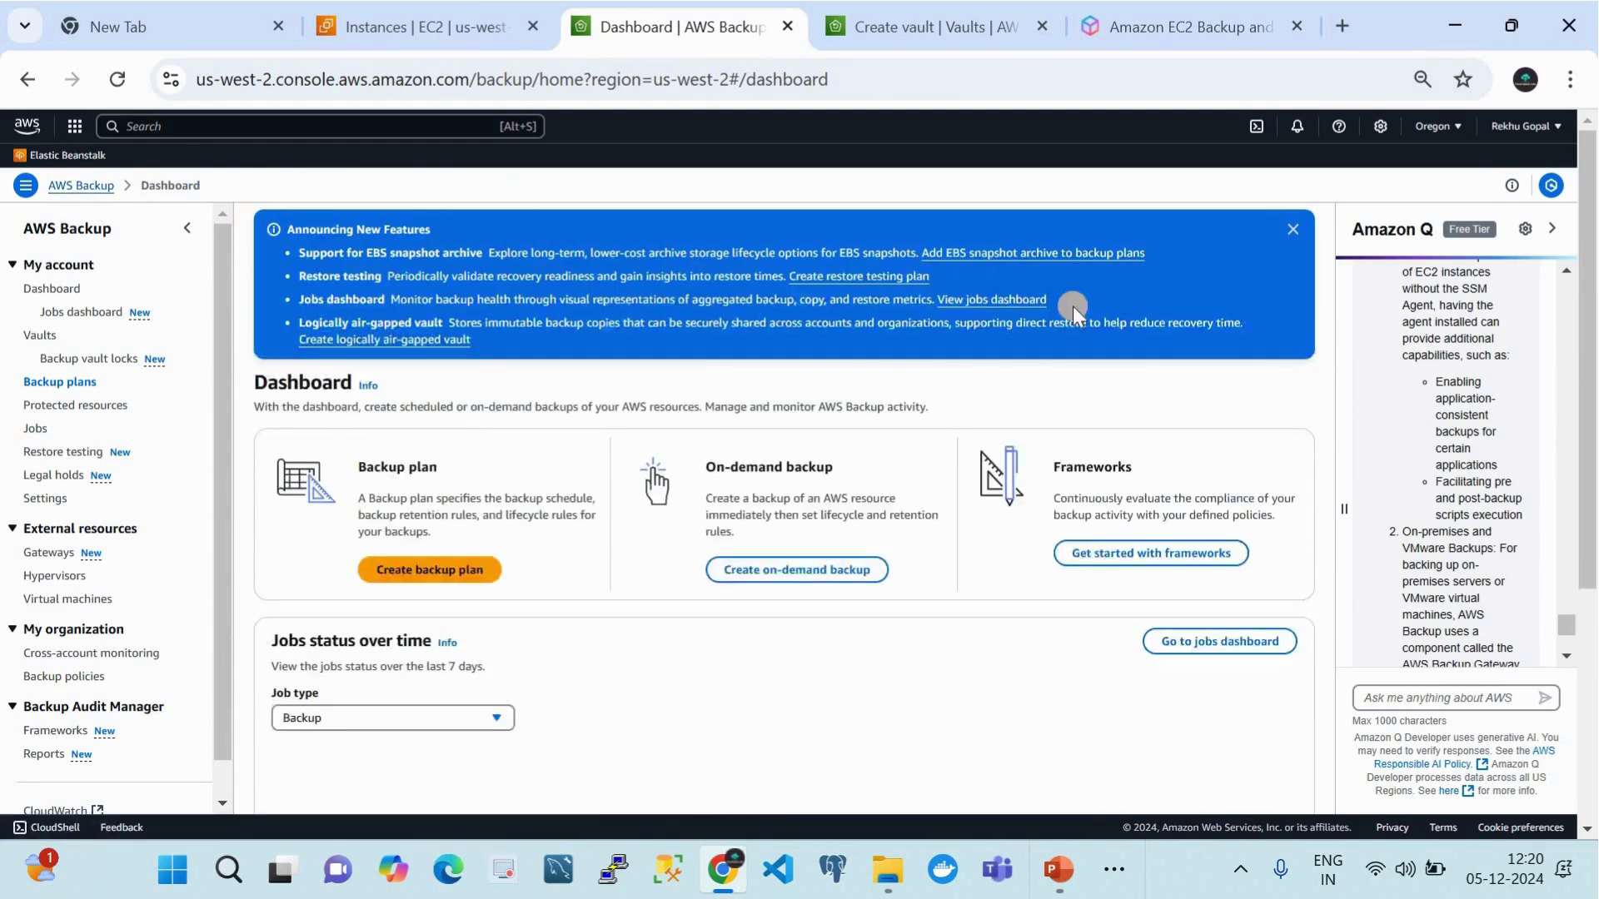
pyautogui.click(1294, 230)
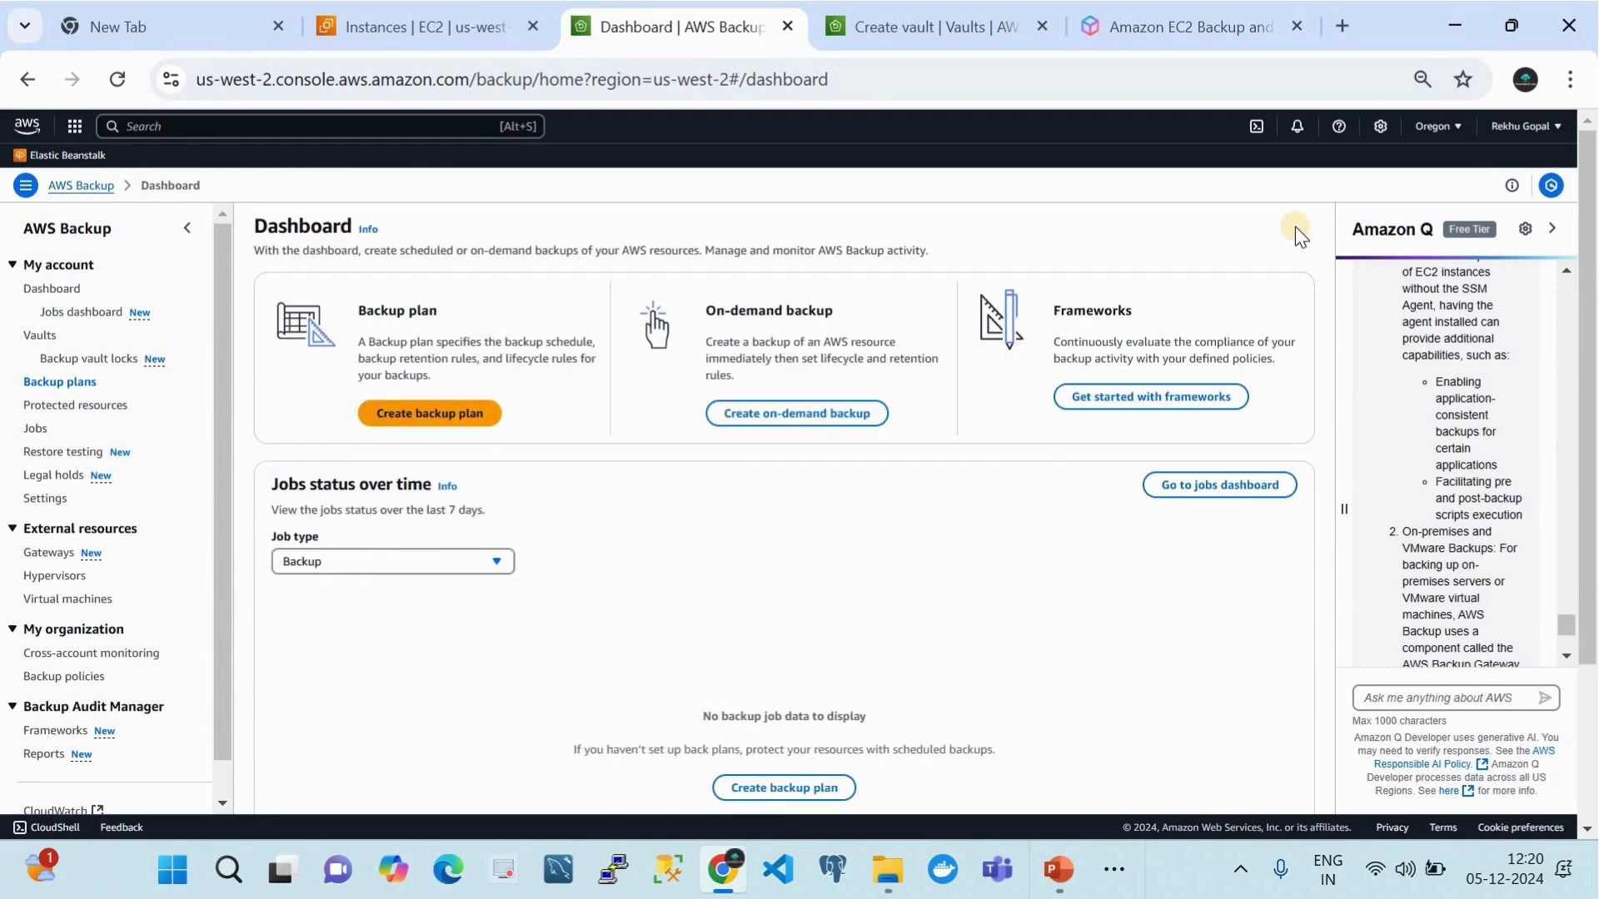
pyautogui.click(437, 33)
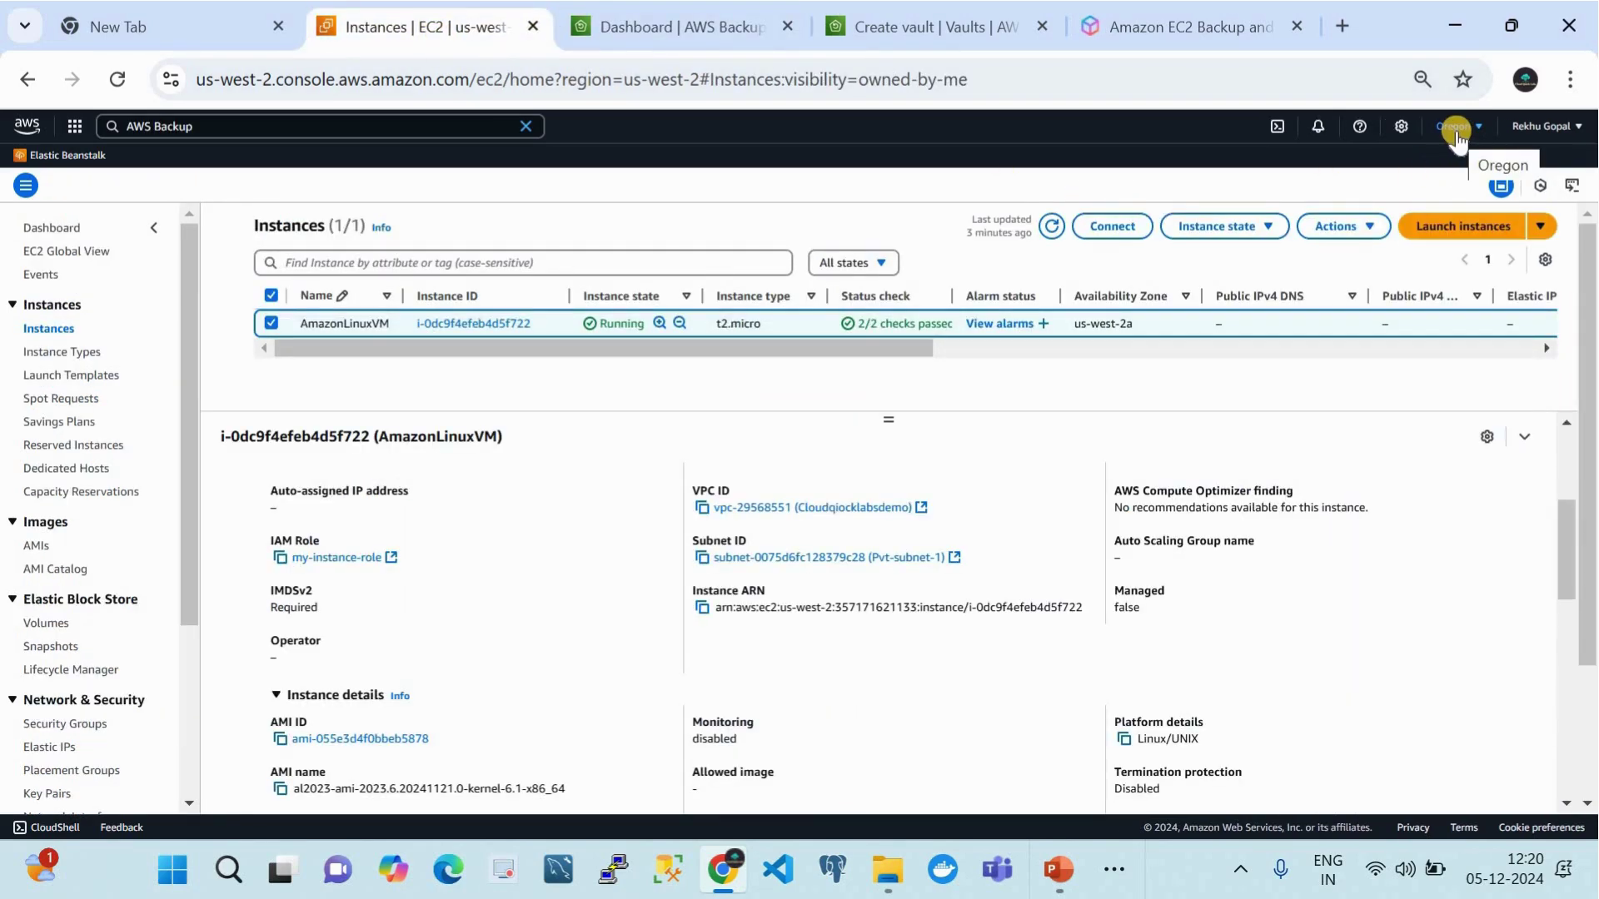
pyautogui.click(687, 10)
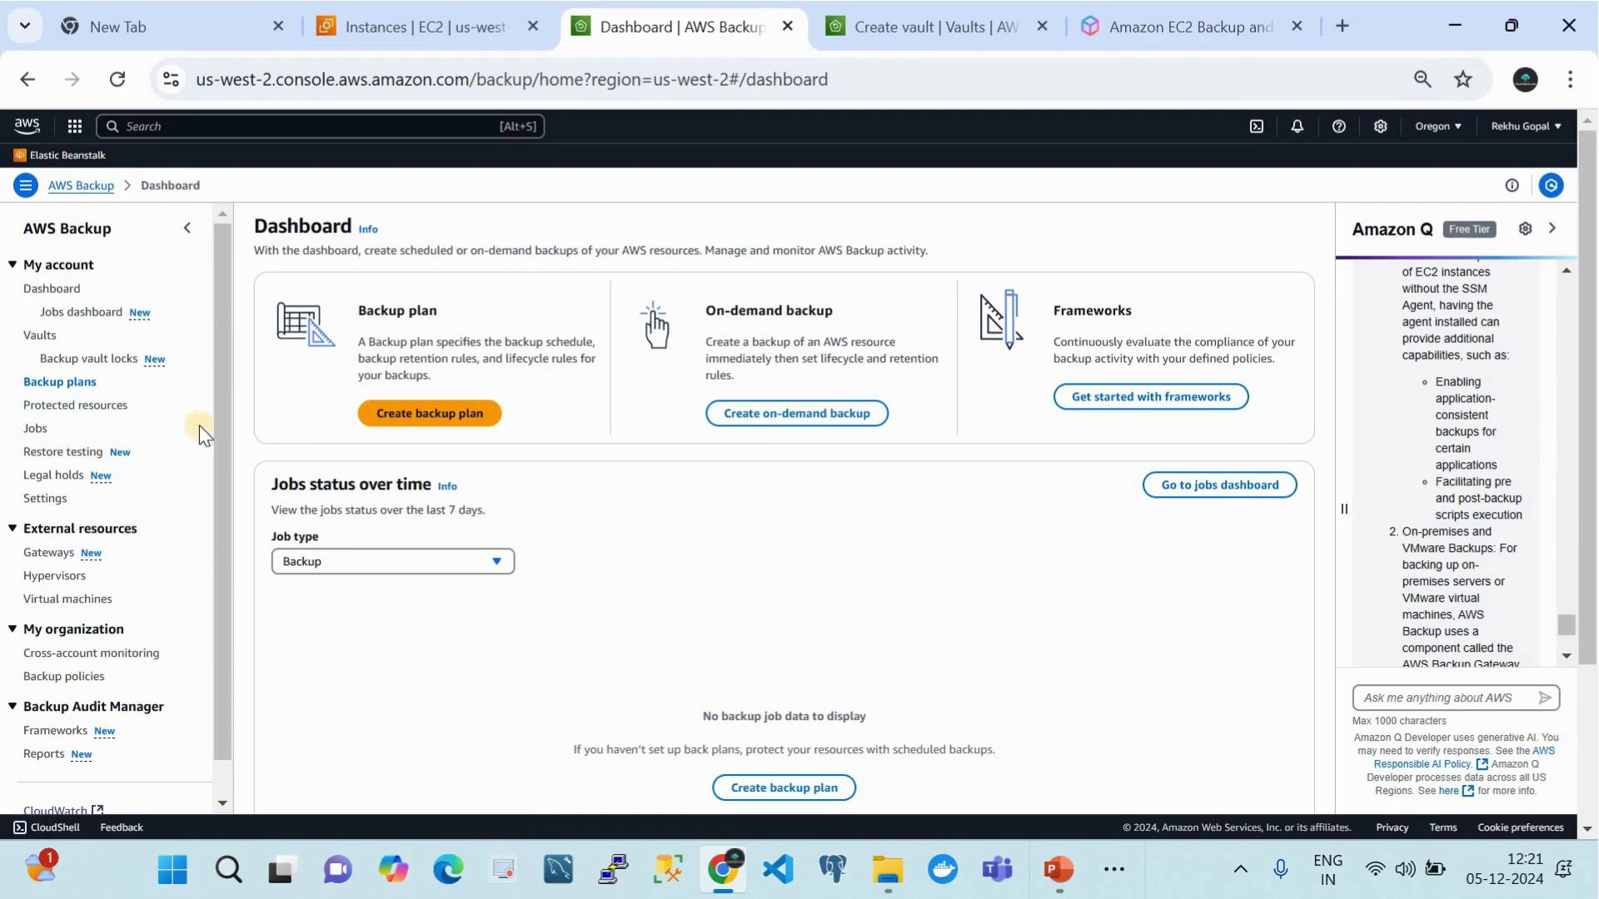
# Step: Start a new backup plan built from scratch and name it demolinuxbackup
pyautogui.click(399, 421)
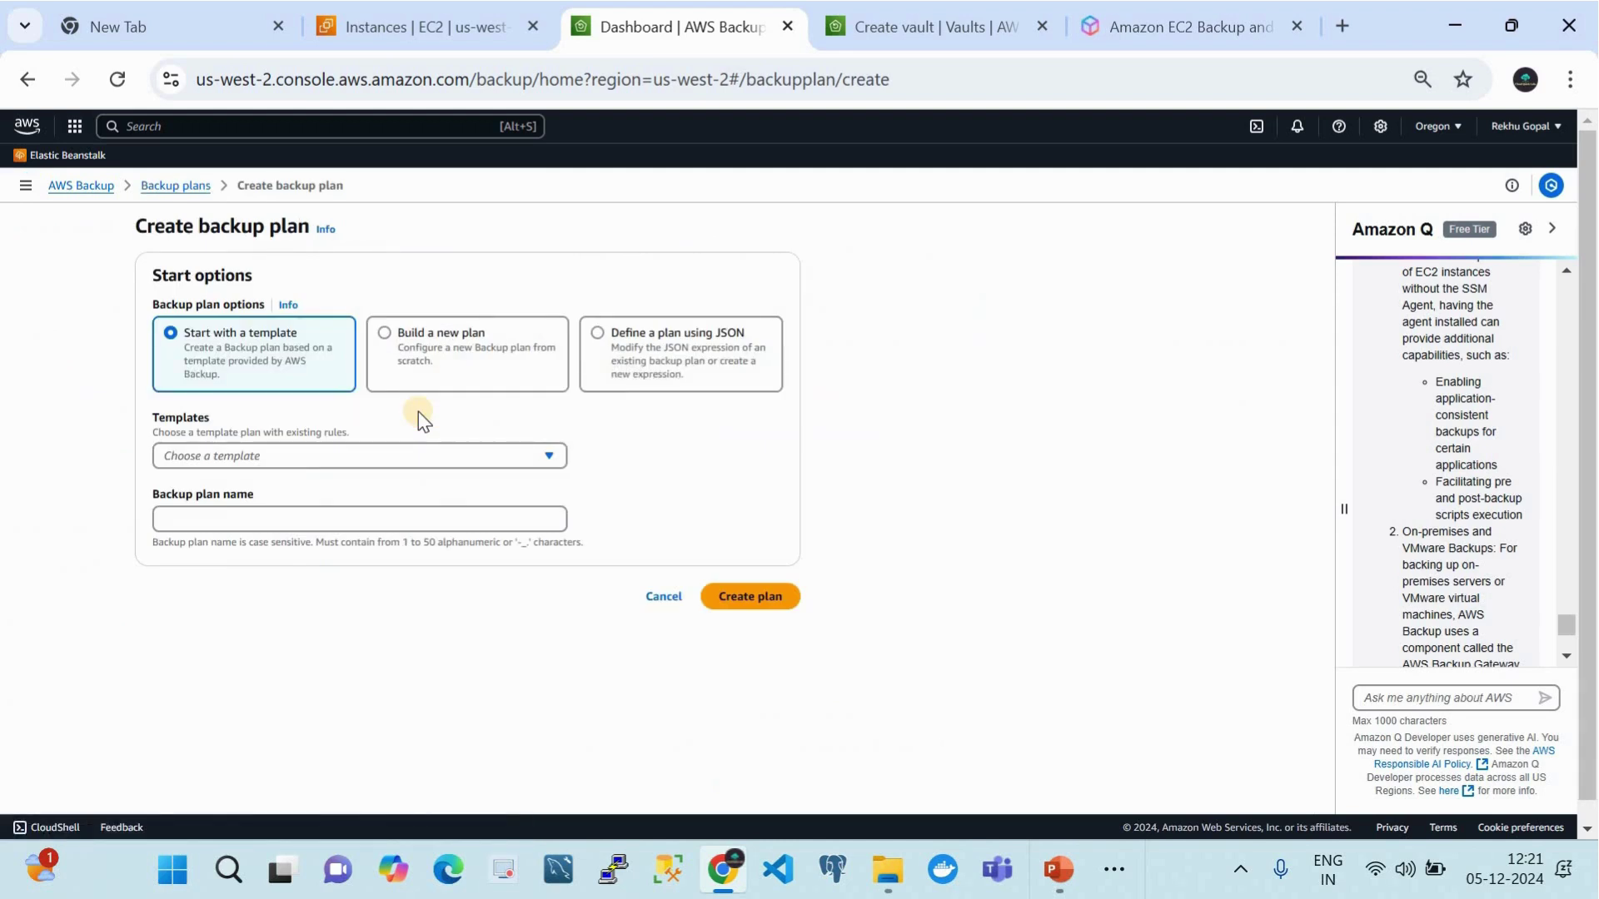
pyautogui.click(400, 333)
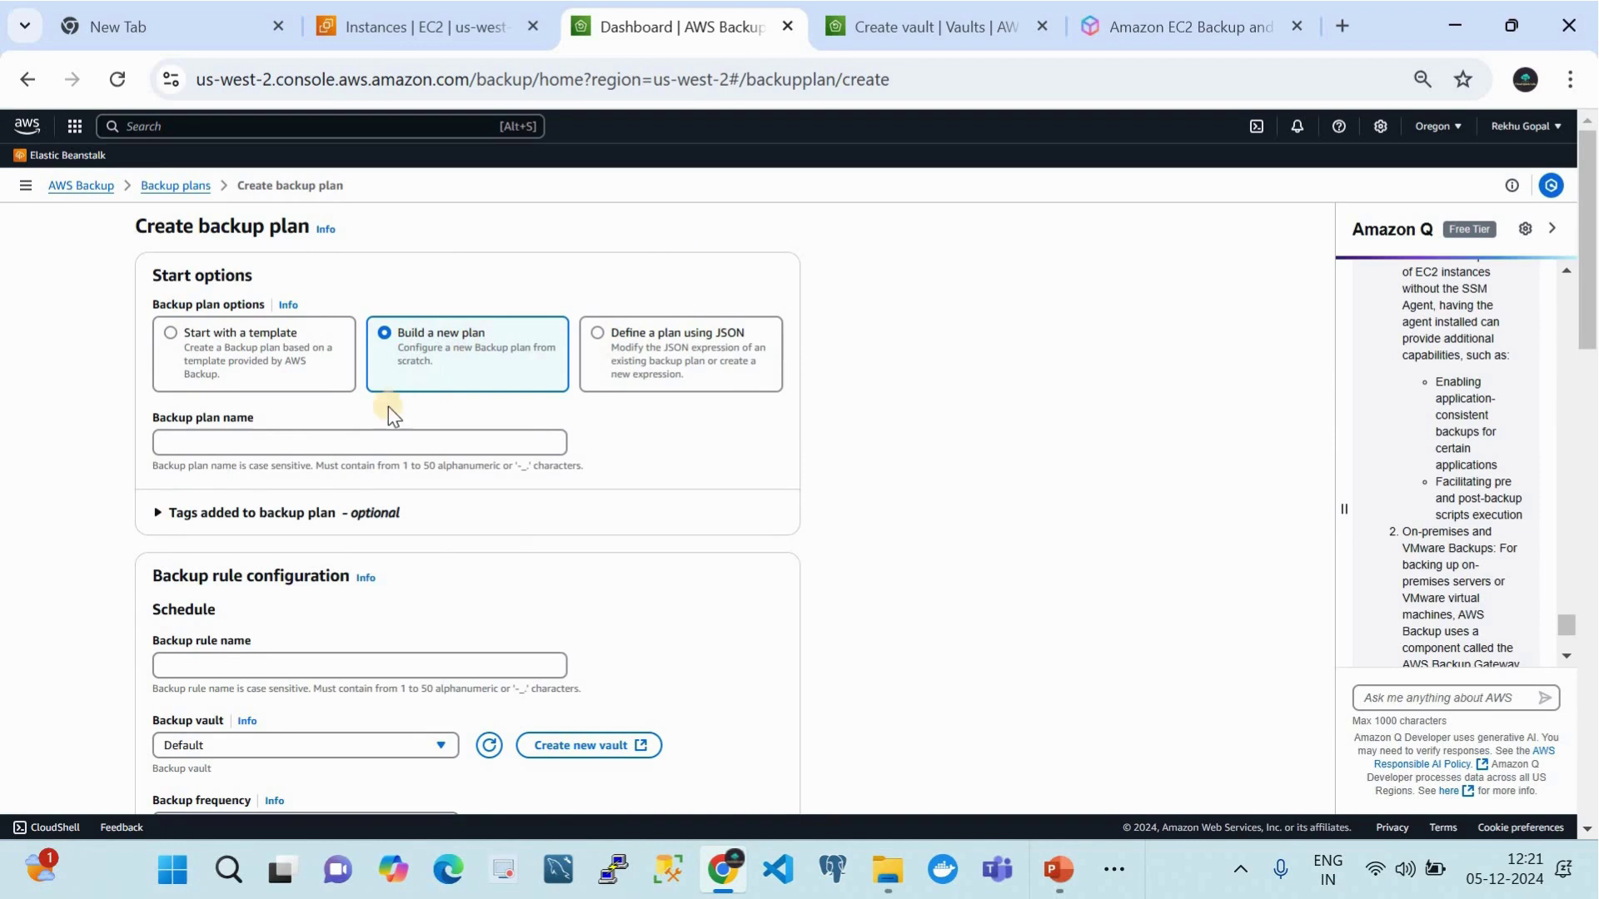
pyautogui.click(357, 443)
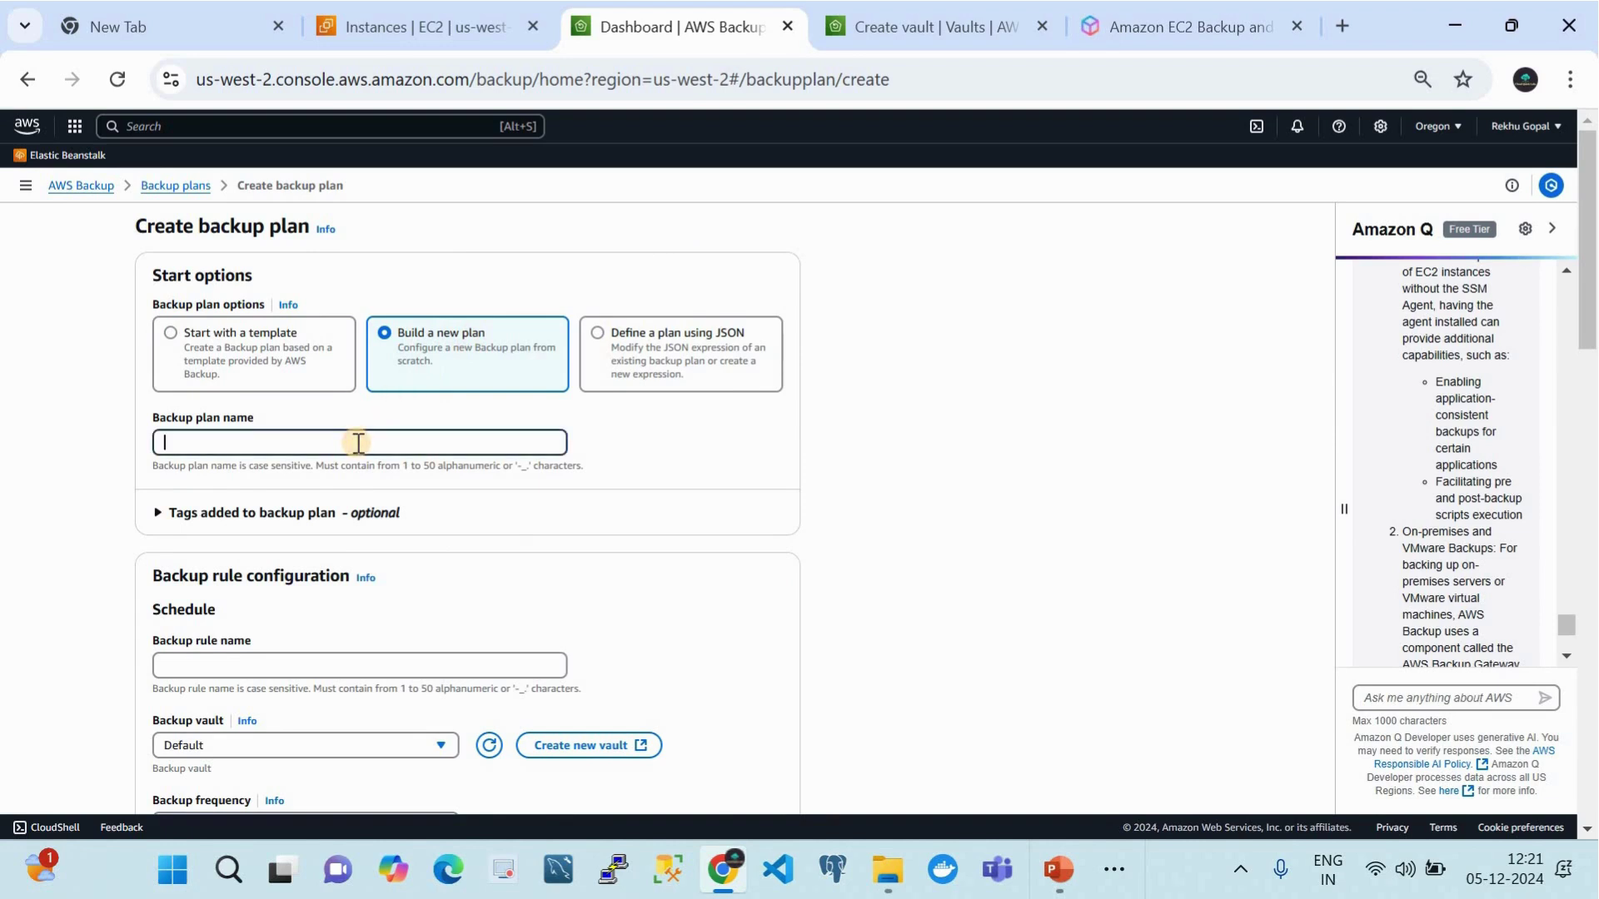
pyautogui.write('demolinuxbackup')
# Step: Expand the plan's optional tags section and name the backup rule dailybackup
pyautogui.scroll(-2, 467, 504)
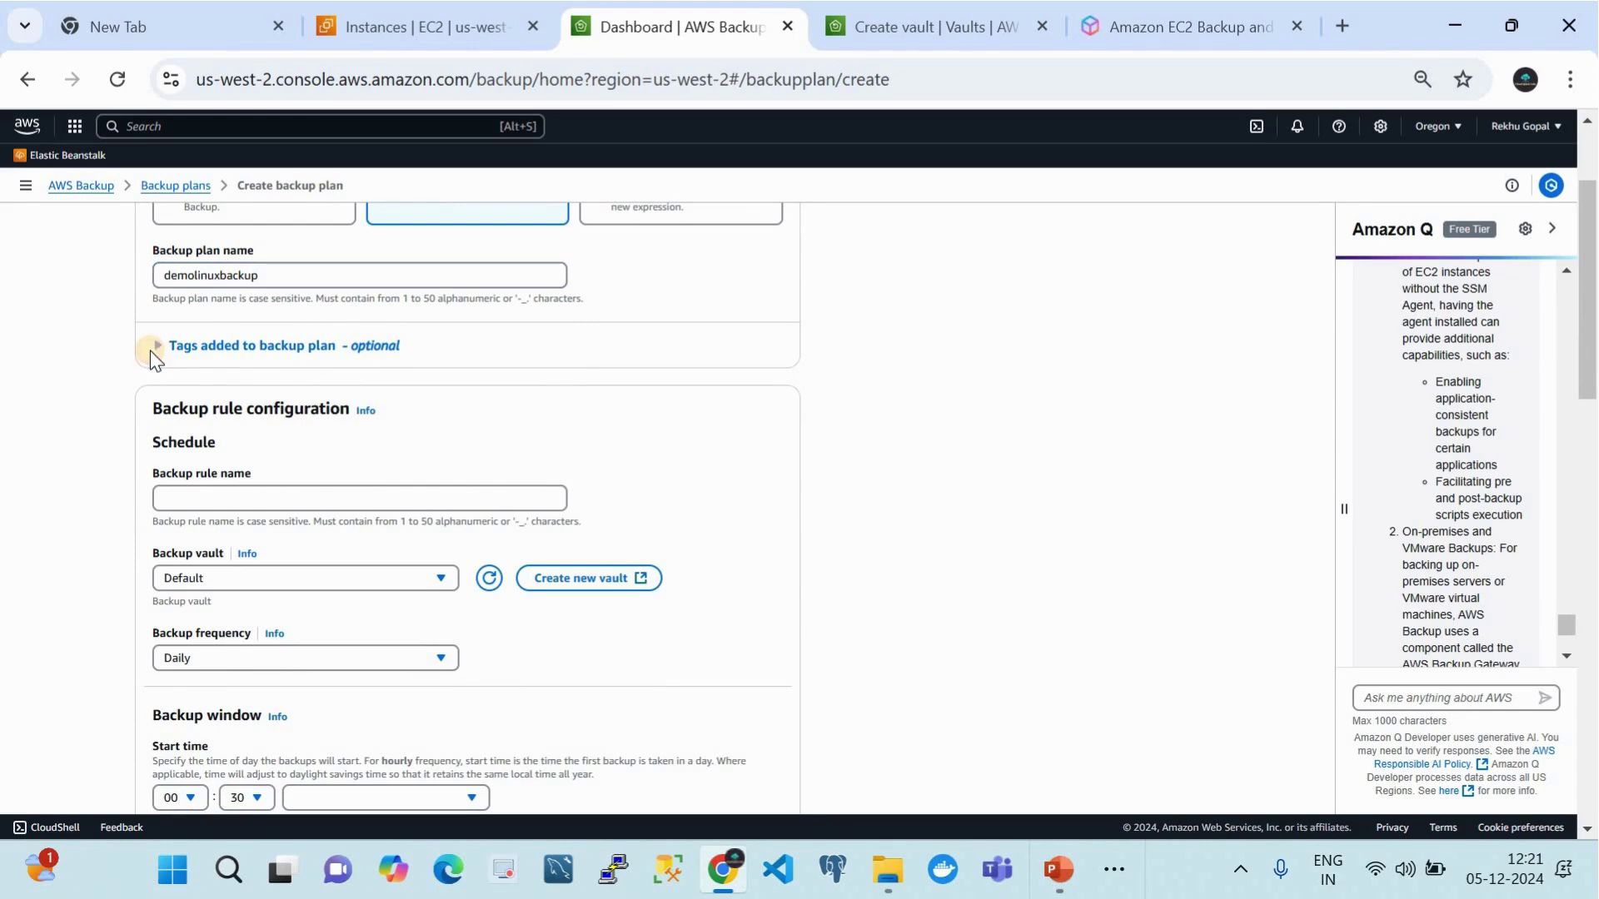
pyautogui.click(151, 351)
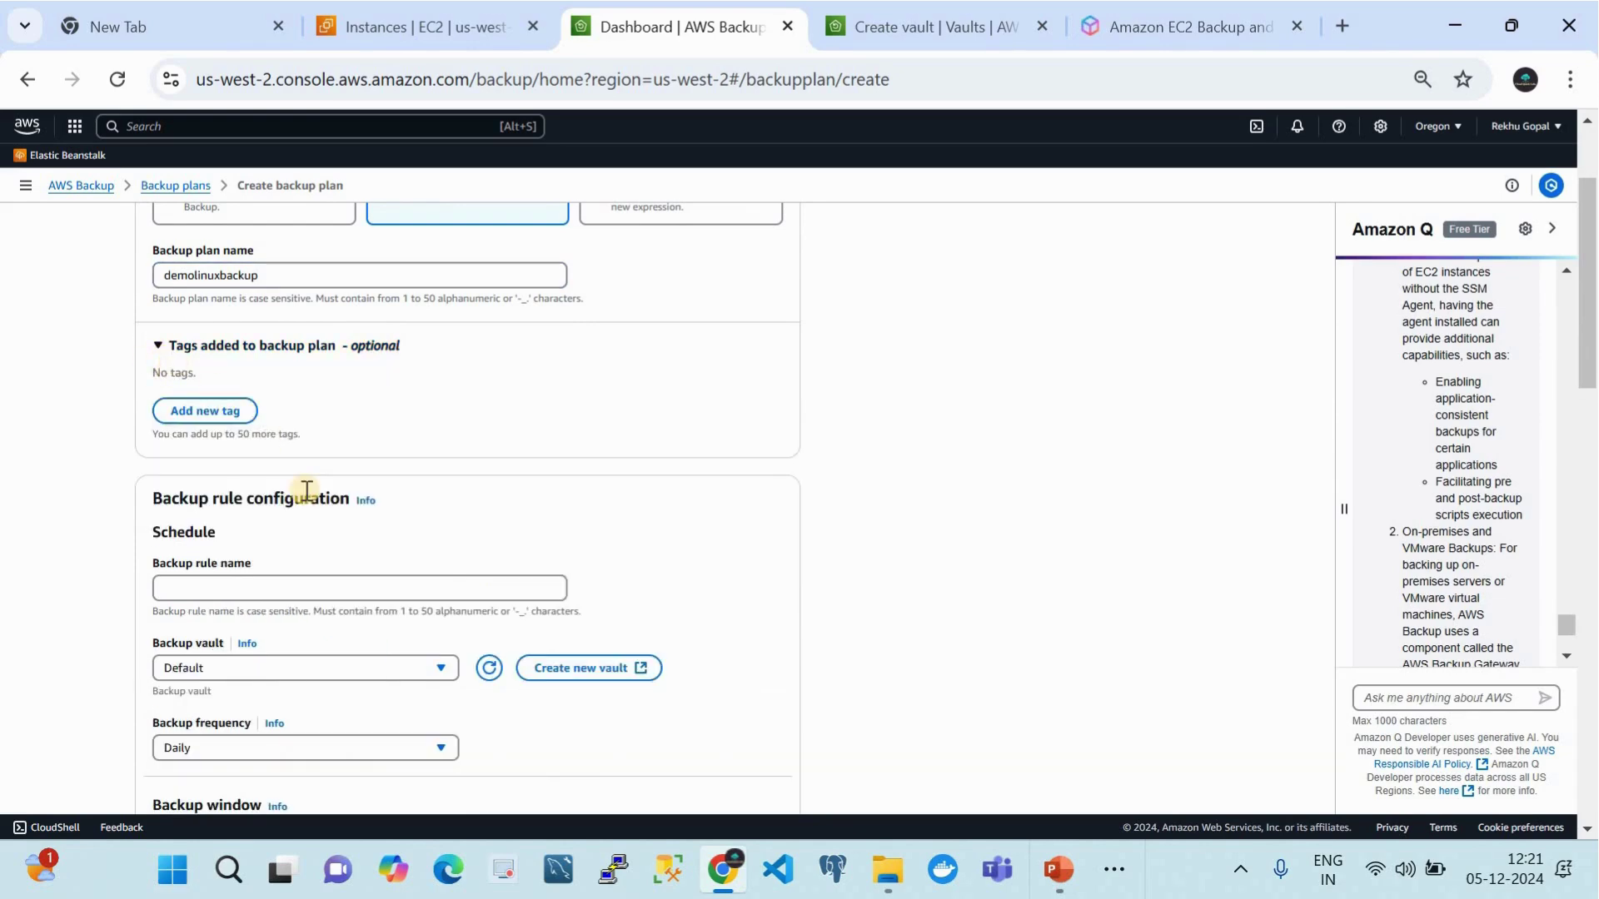
pyautogui.scroll(-3, 307, 500)
pyautogui.click(241, 358)
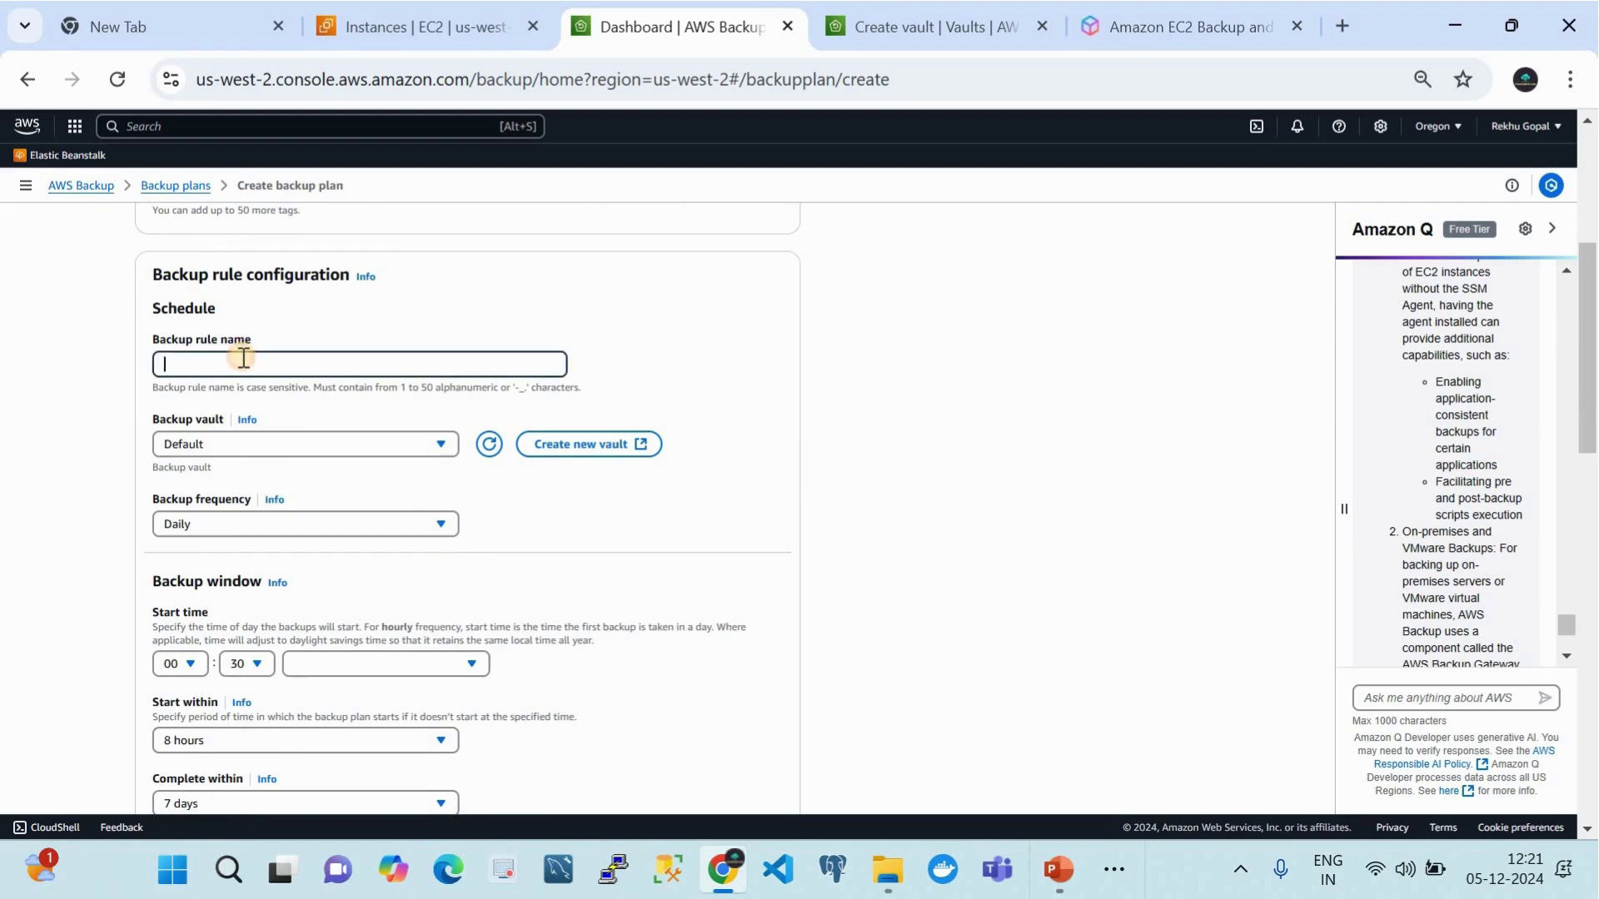
pyautogui.write('dailybackup')
# Step: Close the leftover vault creation page, start a new vault from the backup rule, and name it linuxvault
pyautogui.scroll(-1, 287, 421)
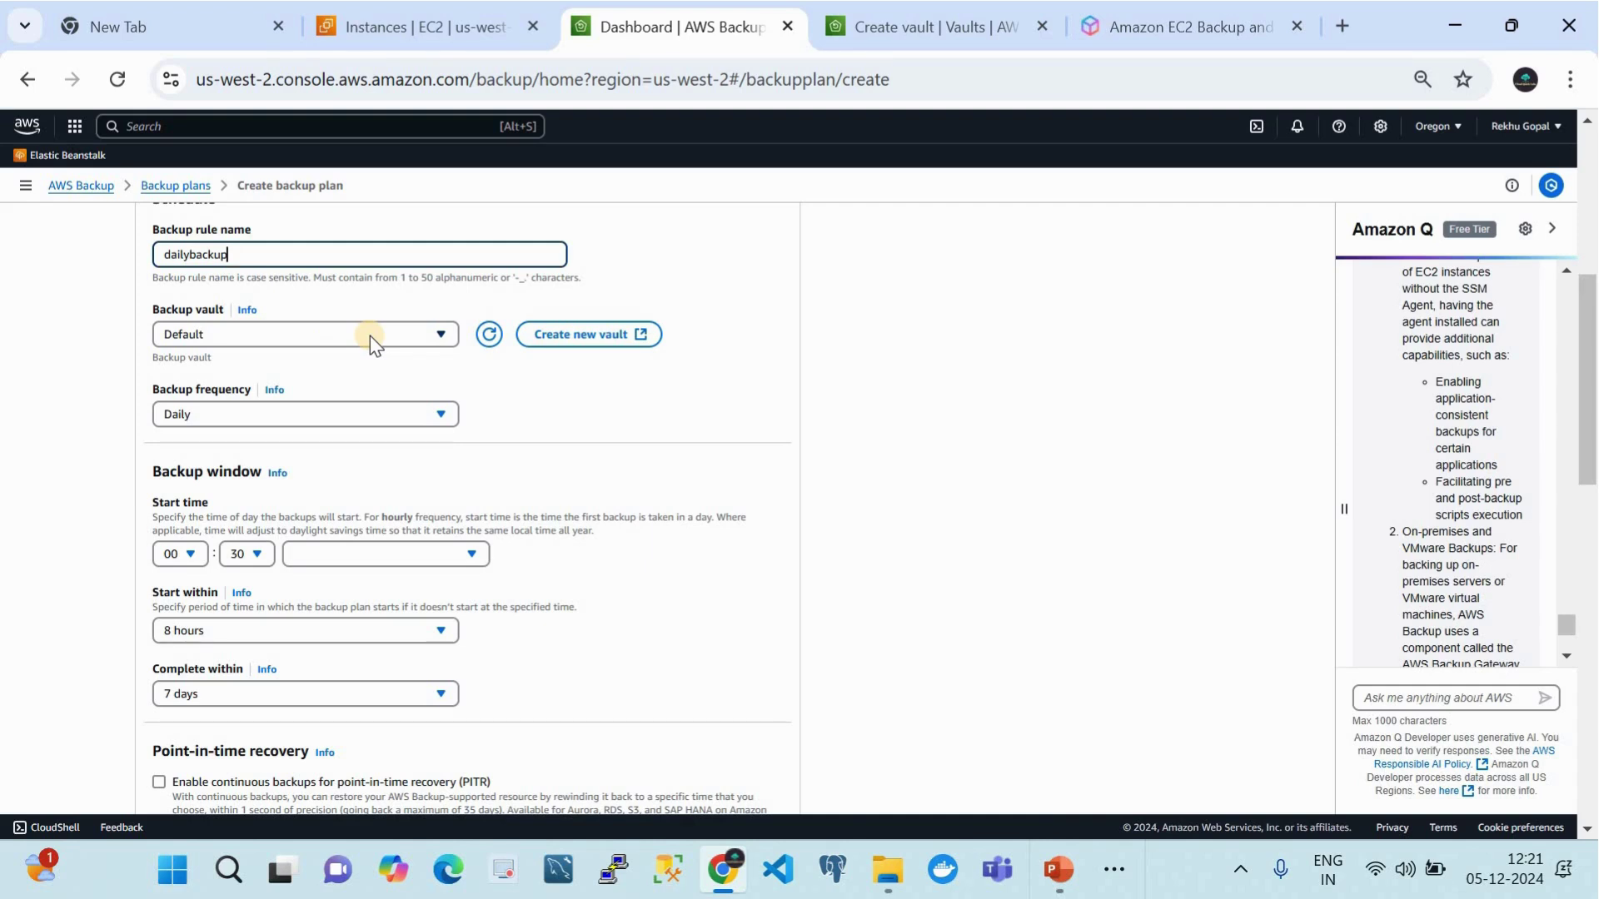
pyautogui.click(893, 27)
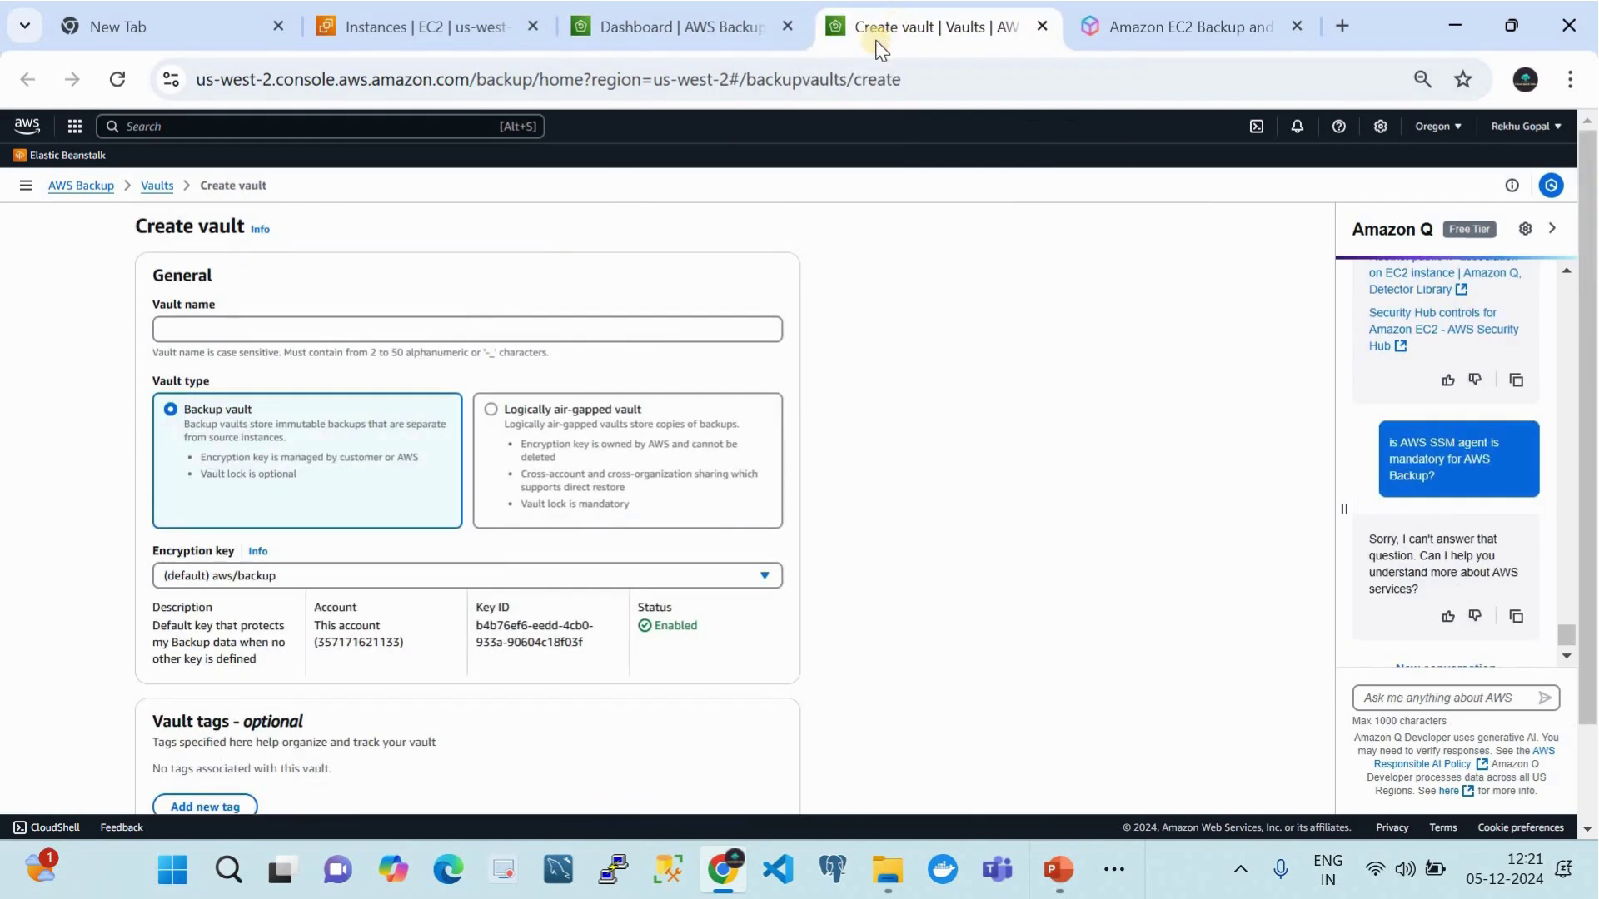
pyautogui.click(1042, 24)
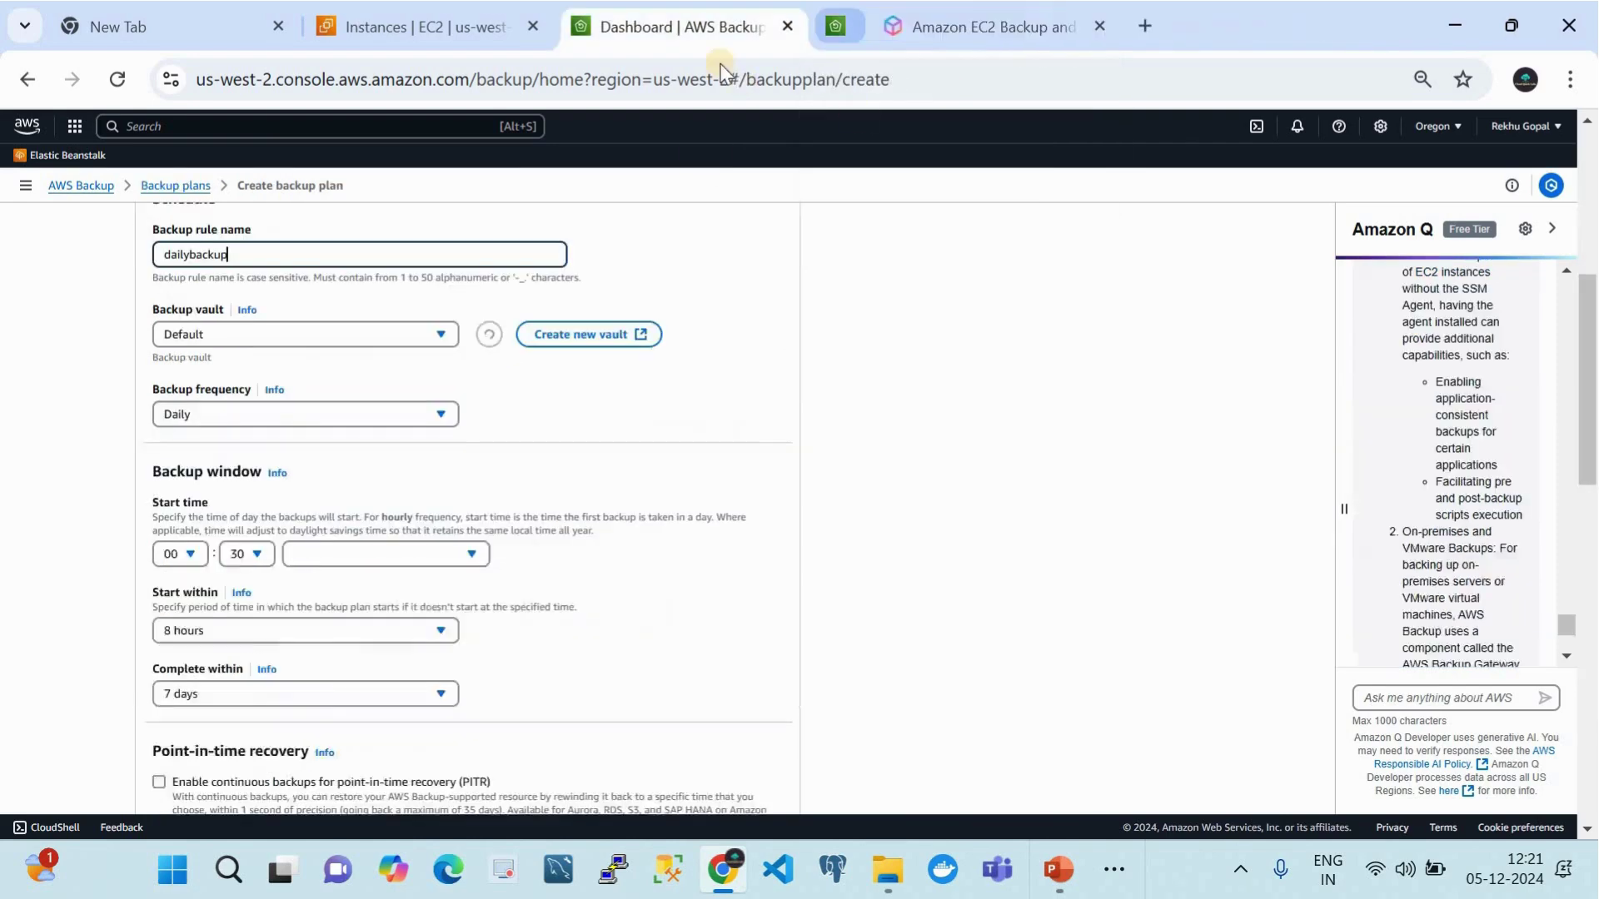
pyautogui.click(571, 337)
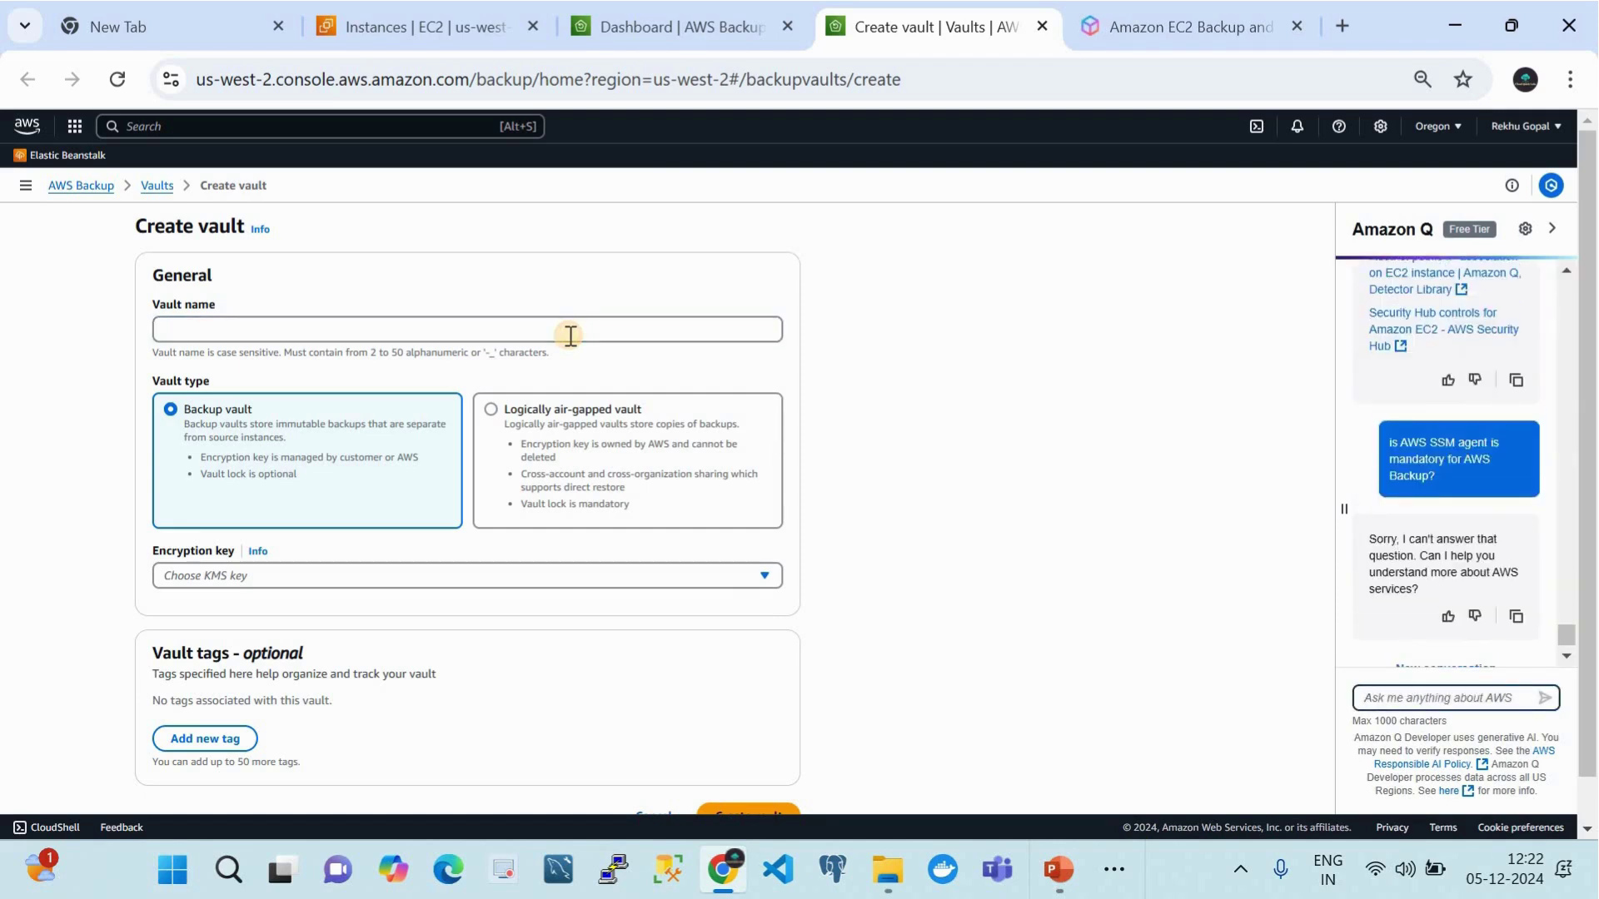
pyautogui.click(570, 335)
pyautogui.write('linux')
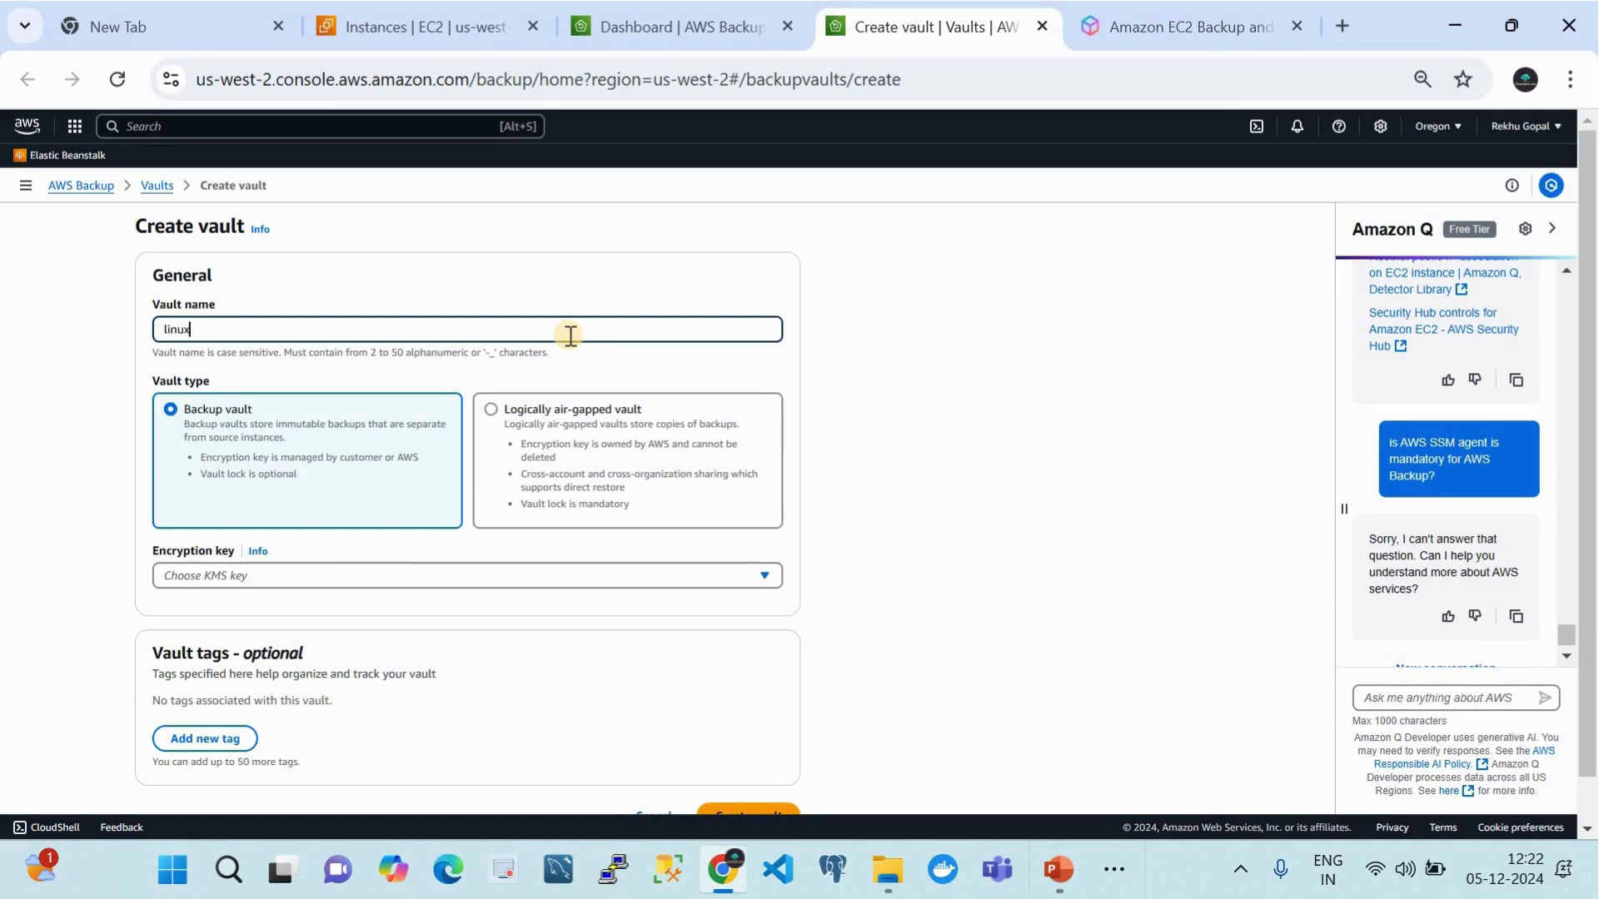
pyautogui.write('vault')
# Step: Set the vault's encryption key to (default) aws/backup and create the vault
pyautogui.click(441, 577)
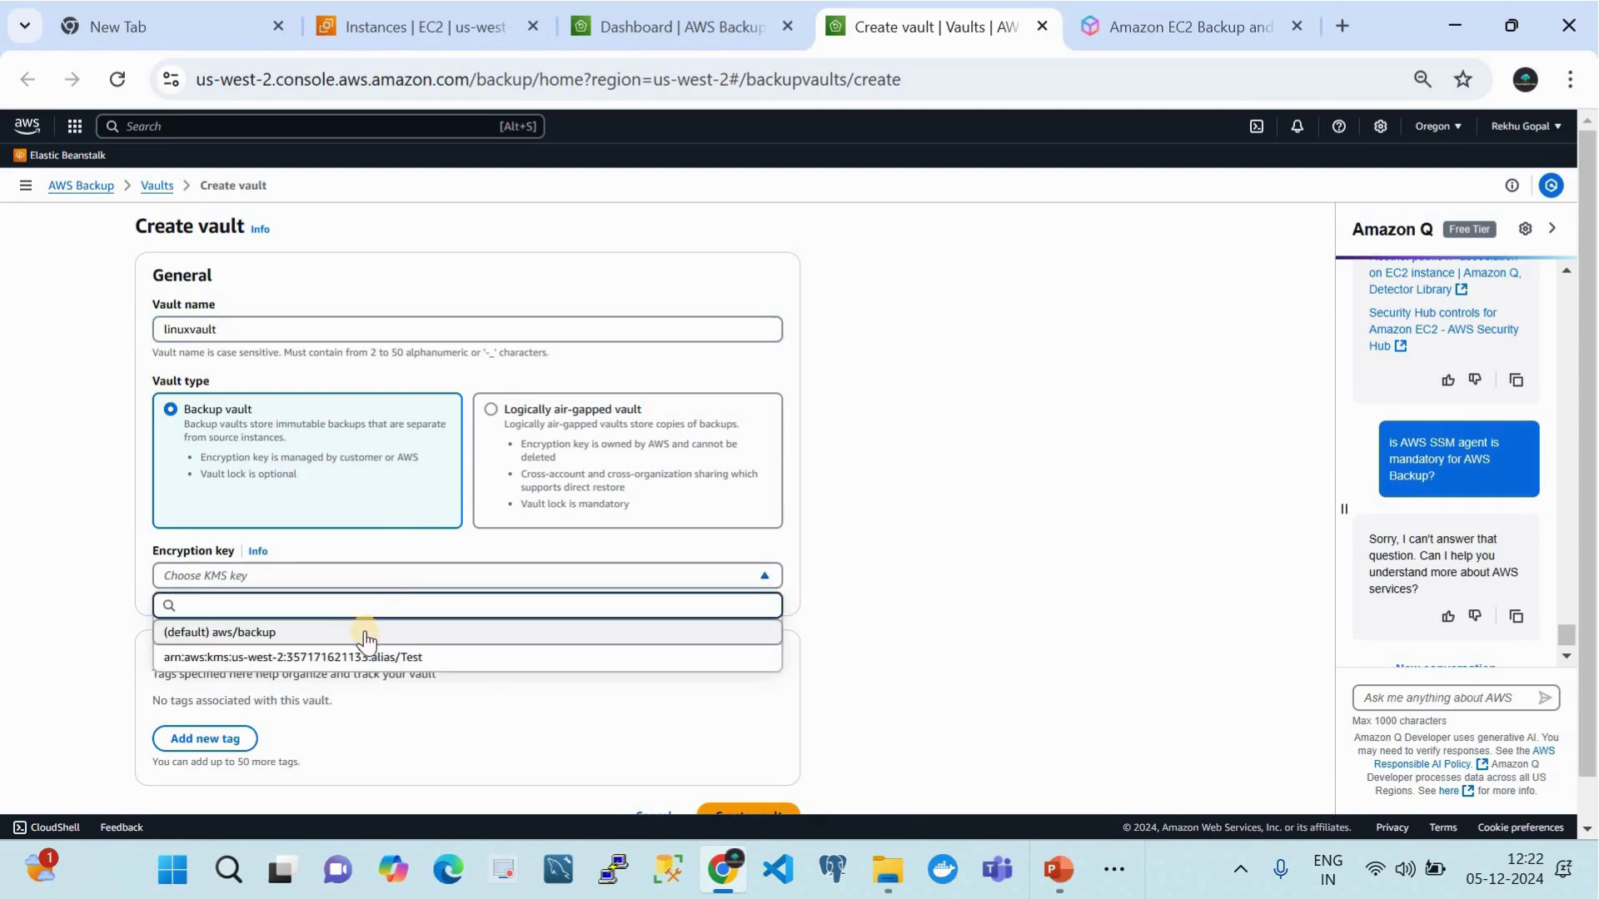
pyautogui.click(364, 635)
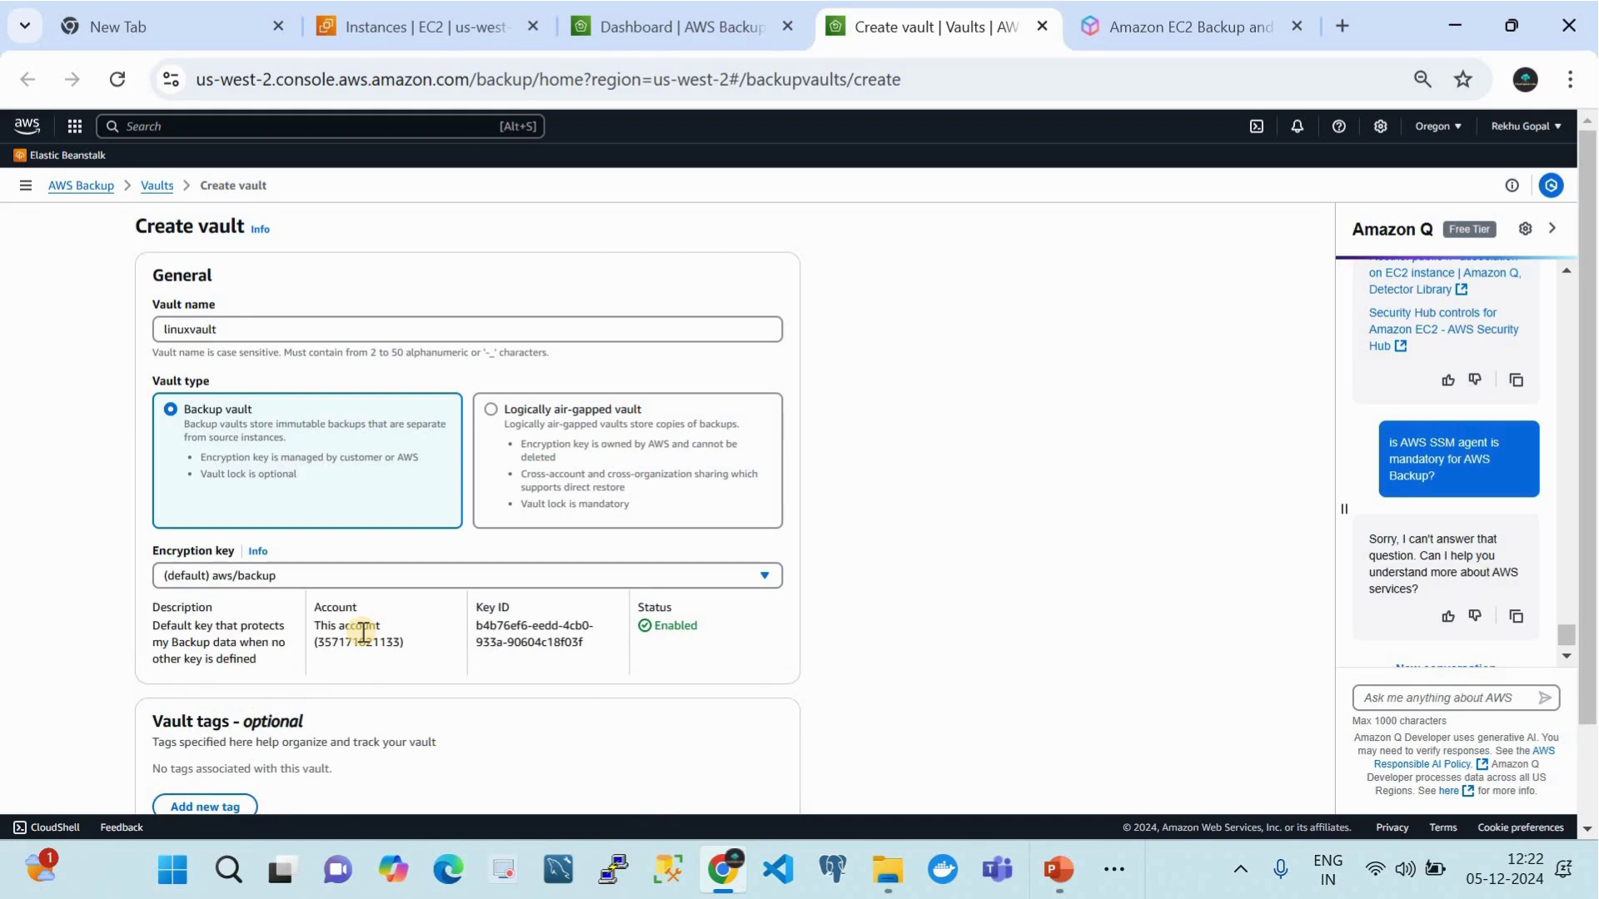
pyautogui.scroll(-1, 363, 633)
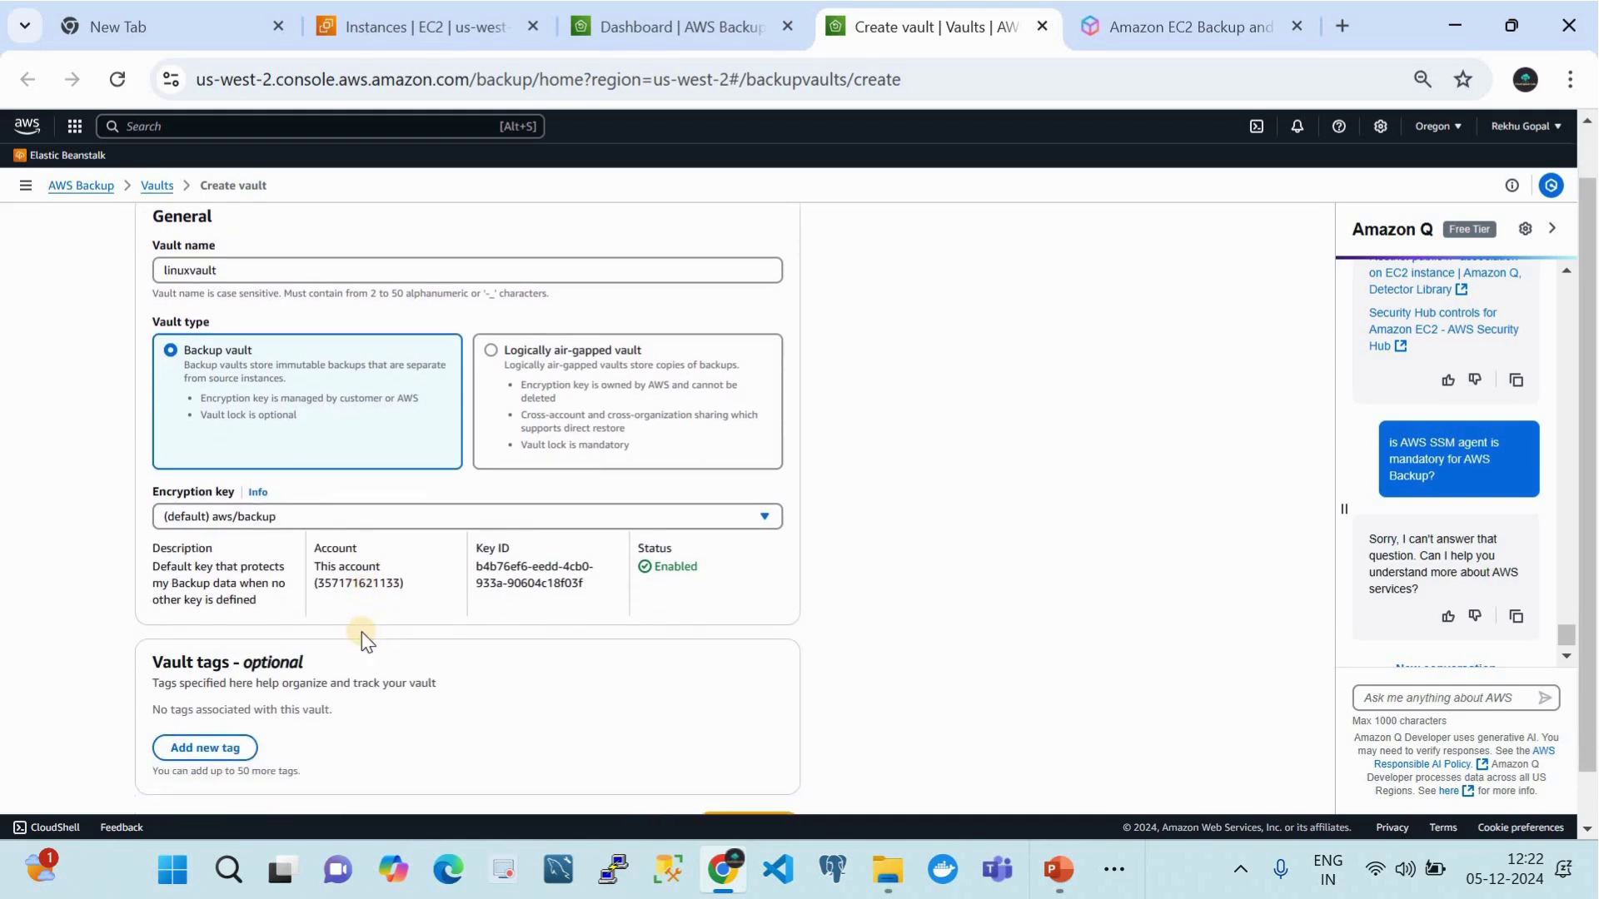
pyautogui.scroll(-1, 363, 641)
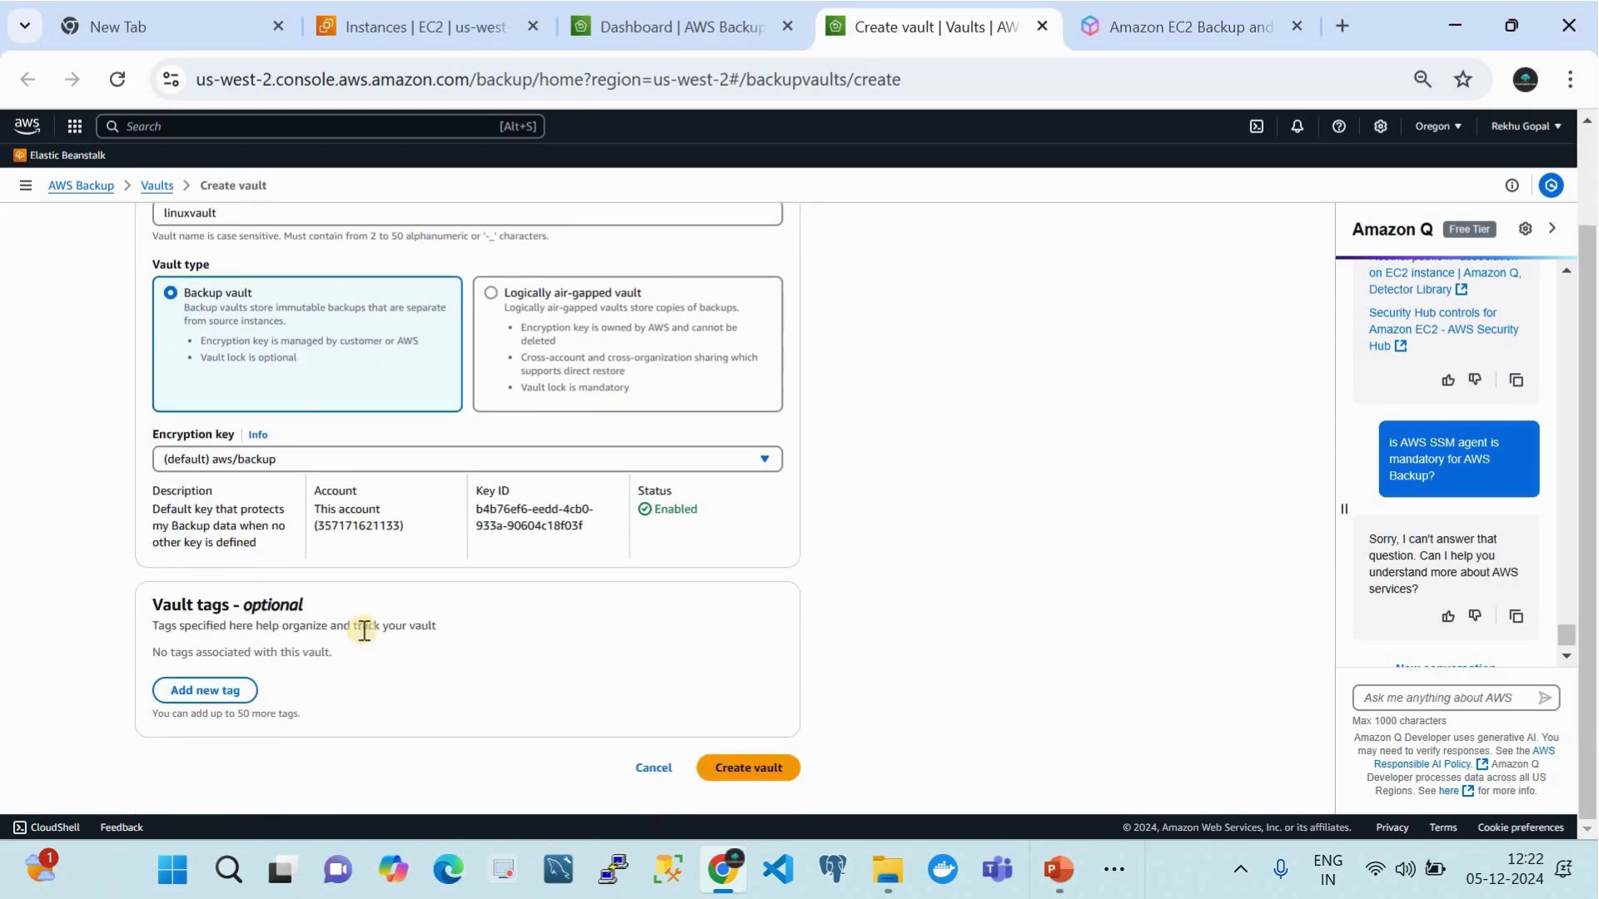
pyautogui.click(747, 768)
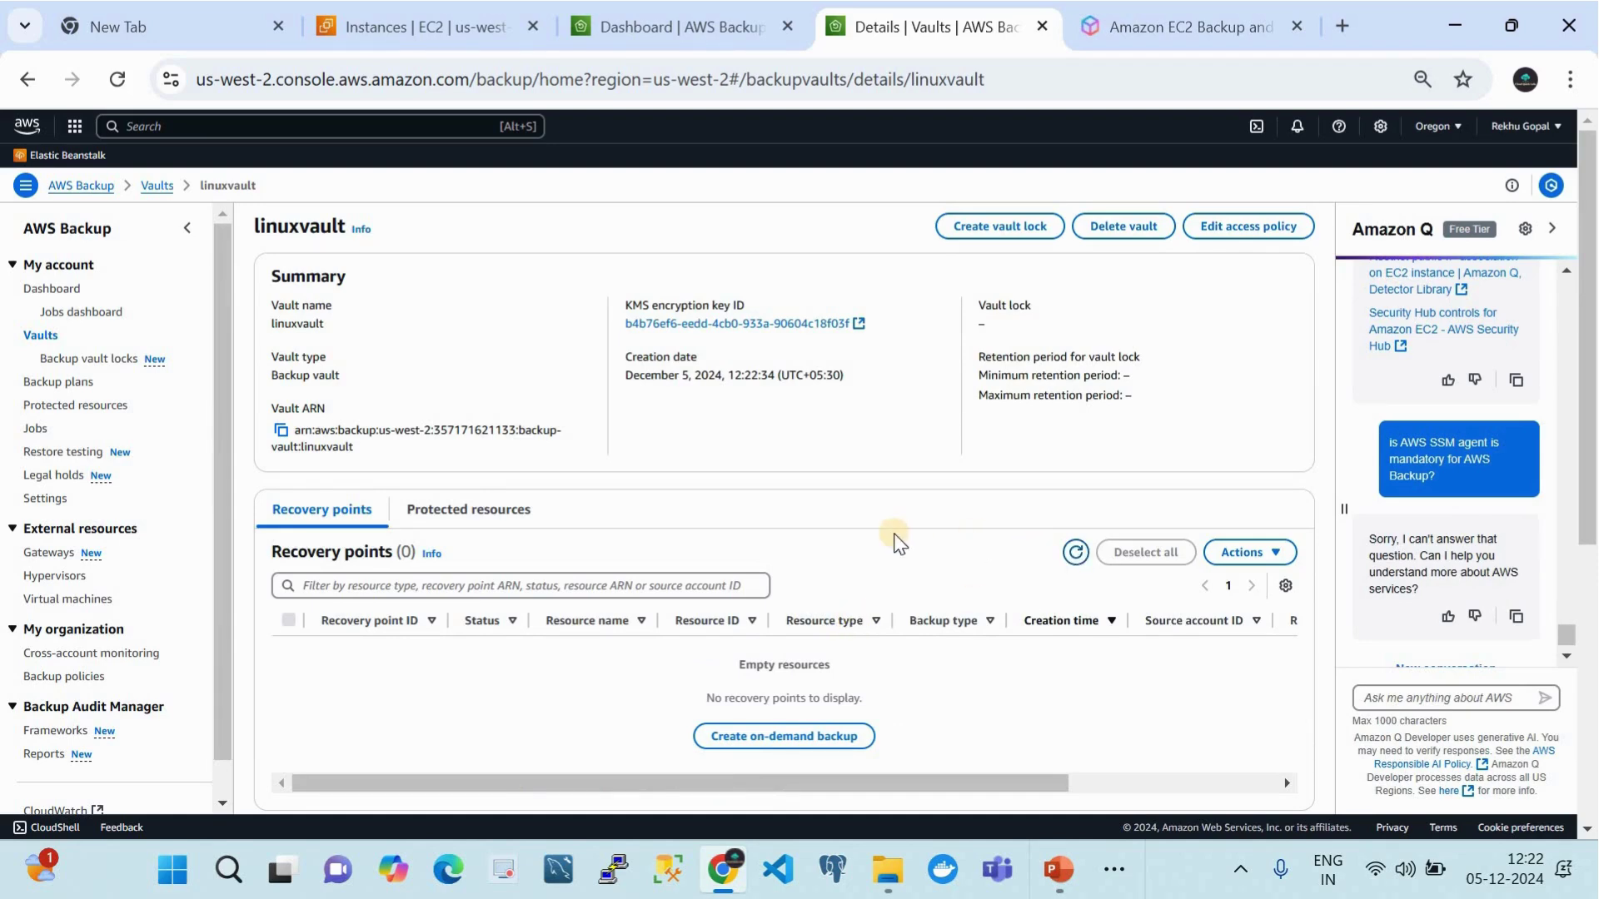
# Step: Review the new vault's details and select linuxvault as the backup vault for the dailybackup rule
pyautogui.scroll(-2, 883, 533)
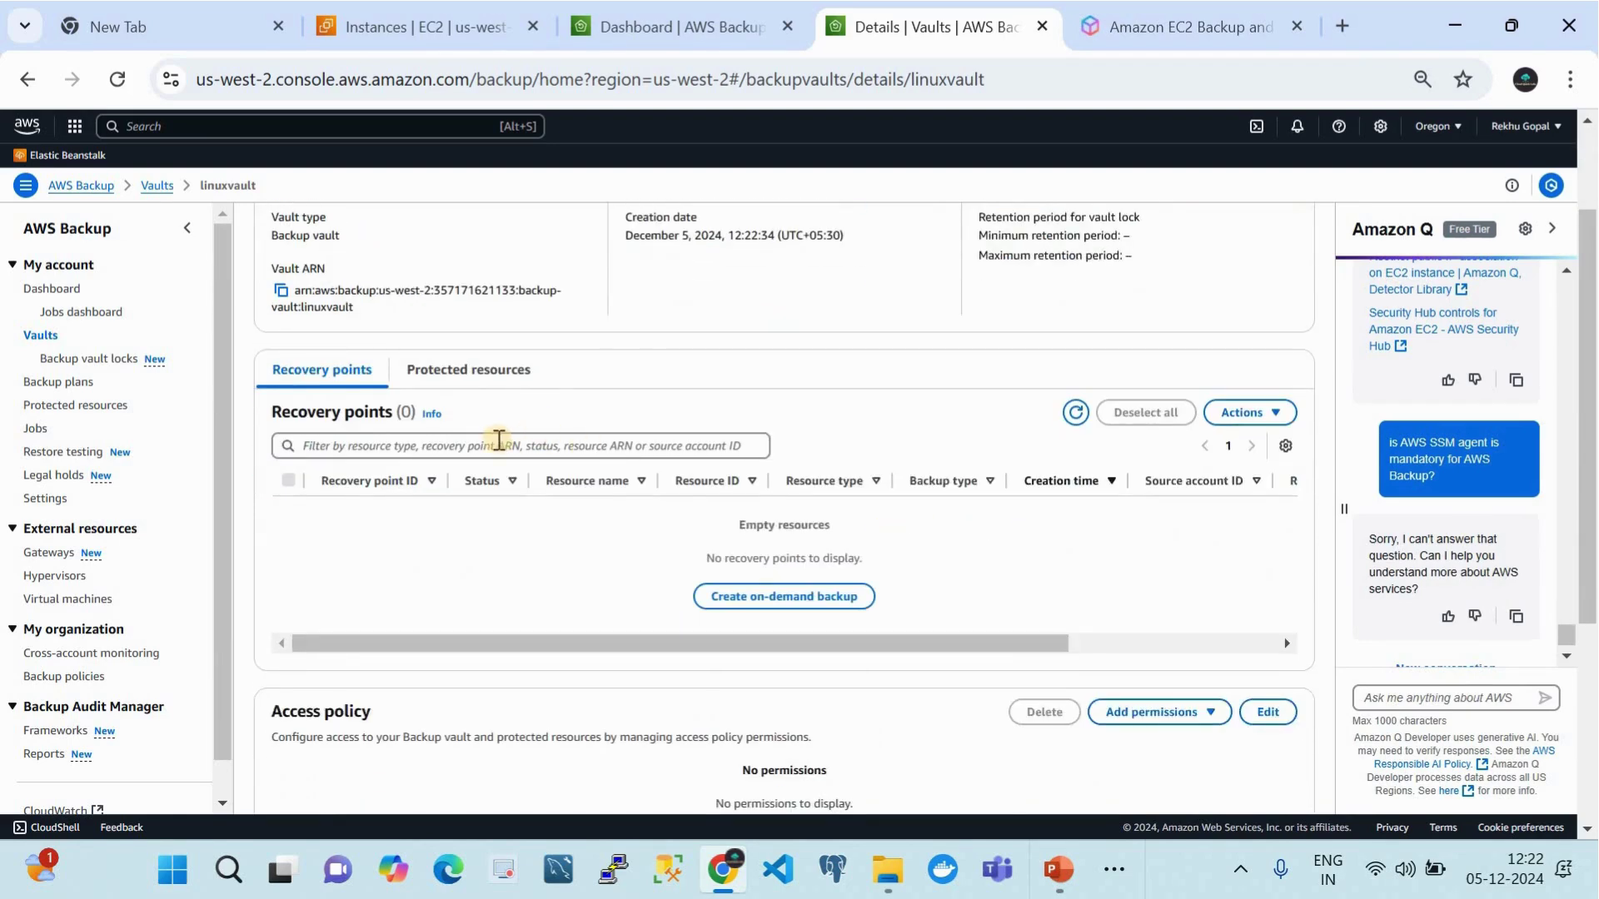
pyautogui.scroll(-2, 498, 438)
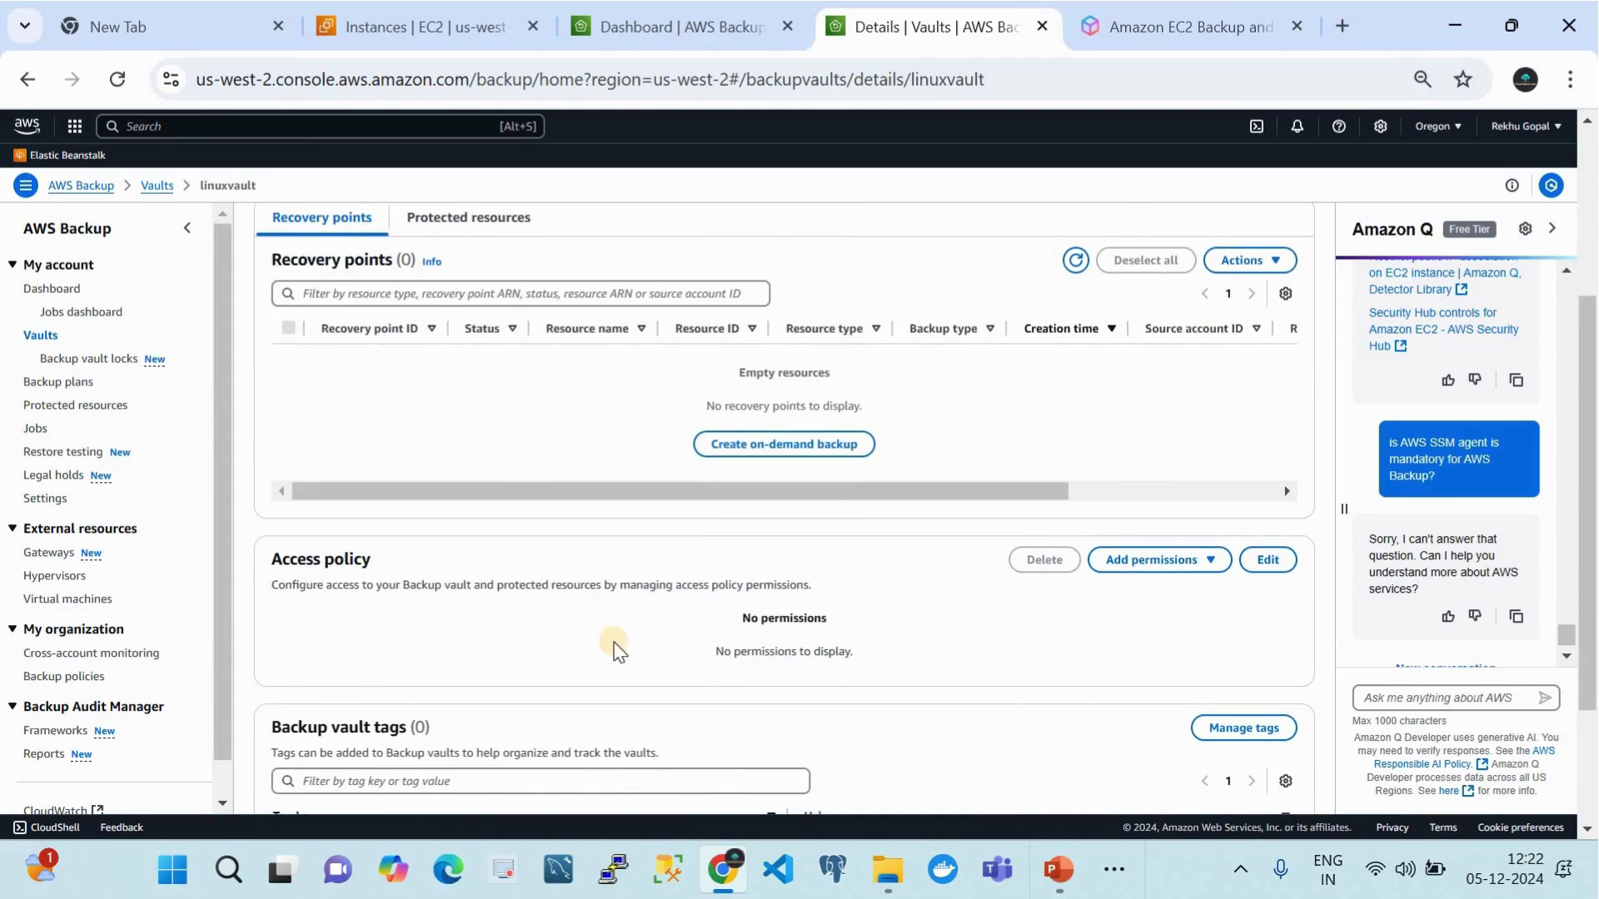
pyautogui.scroll(-3, 614, 642)
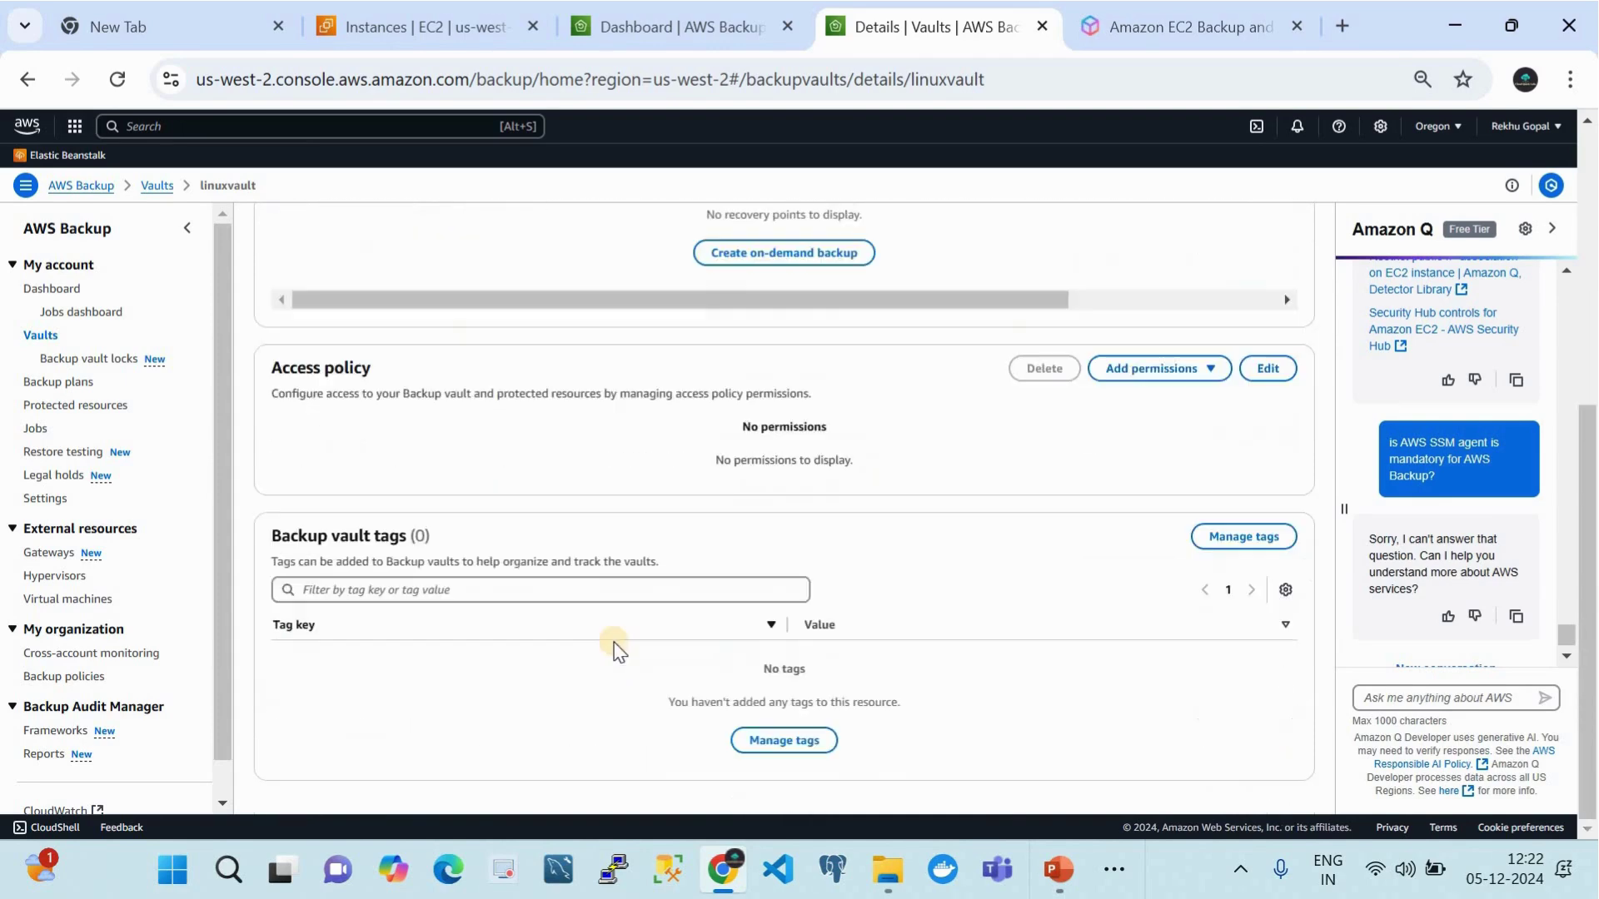
pyautogui.click(642, 10)
pyautogui.click(343, 333)
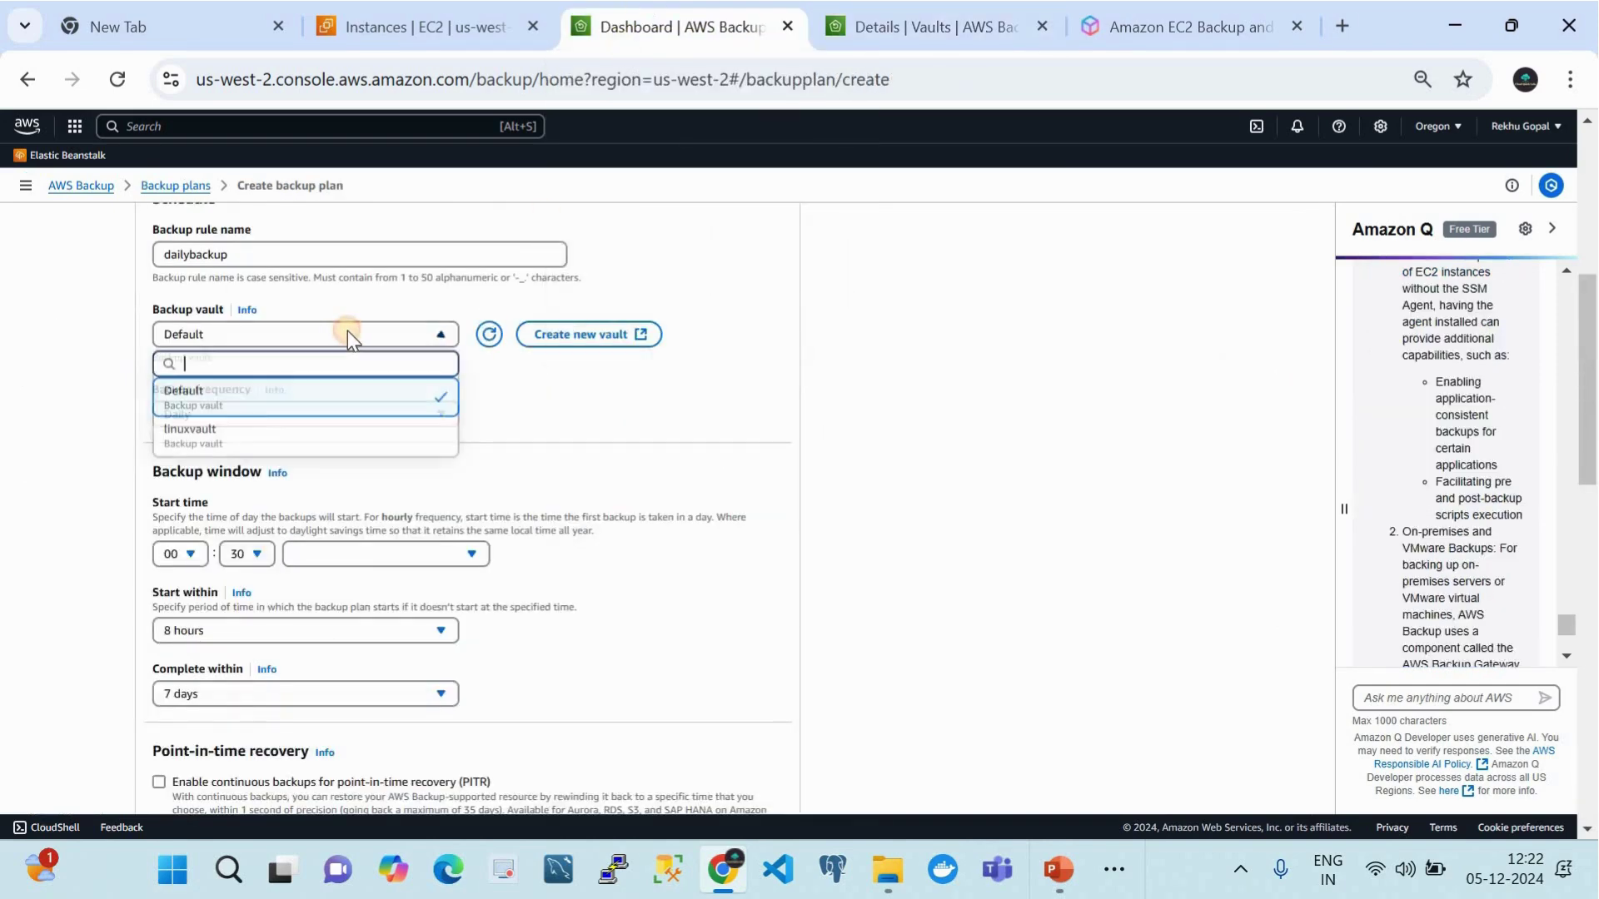
pyautogui.click(258, 428)
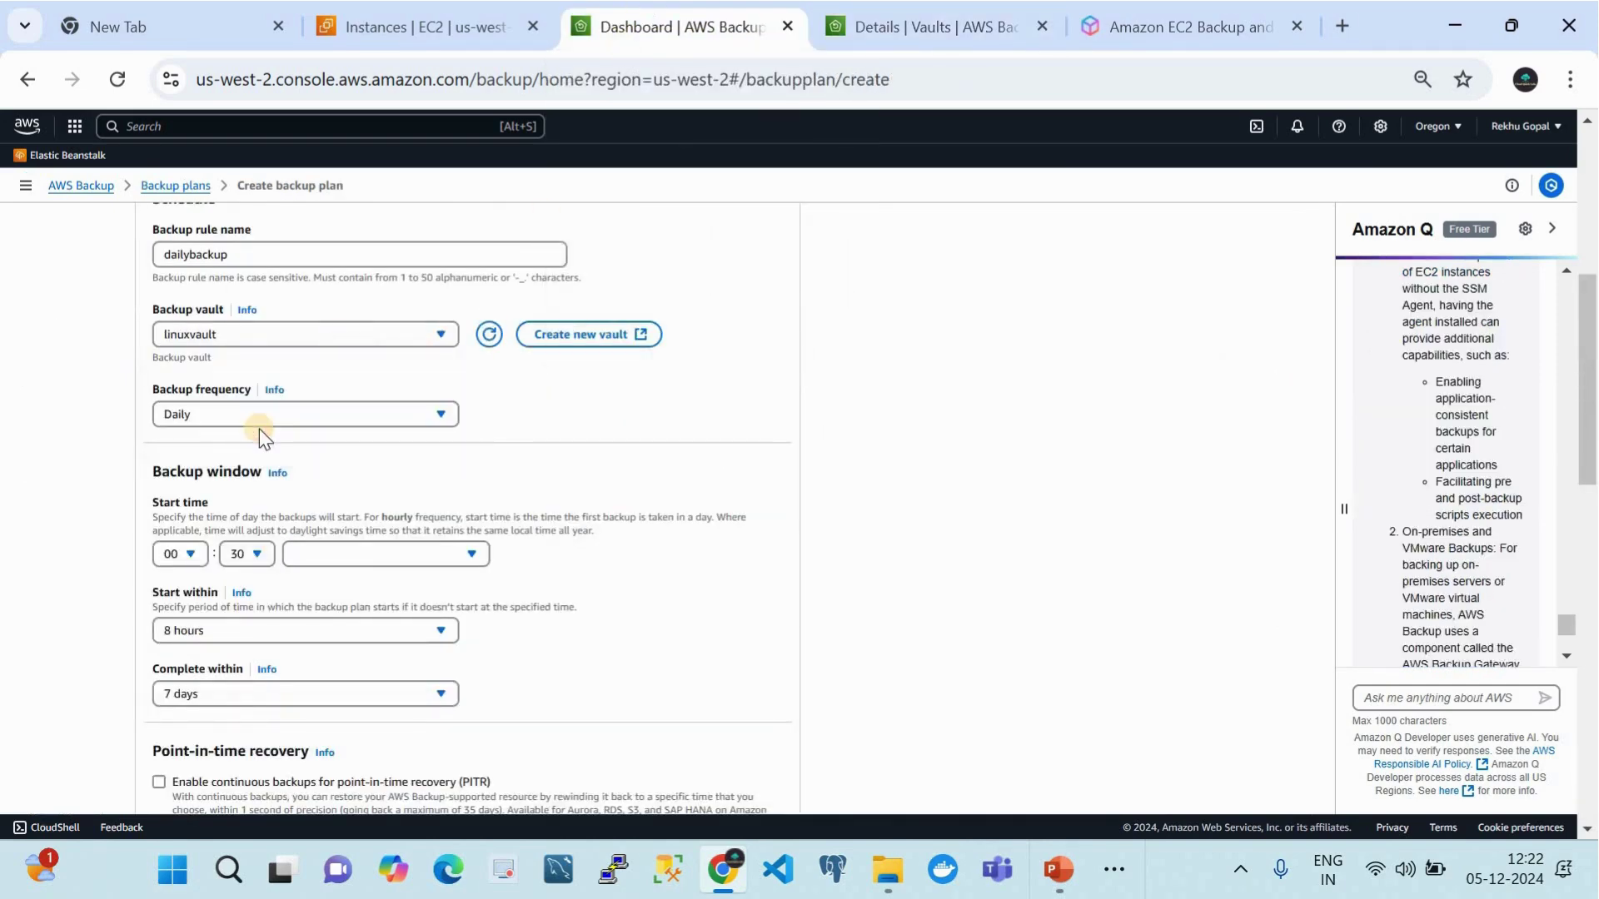
# Step: View the list of vaults owned by this account and return to the backup plan form
pyautogui.click(869, 15)
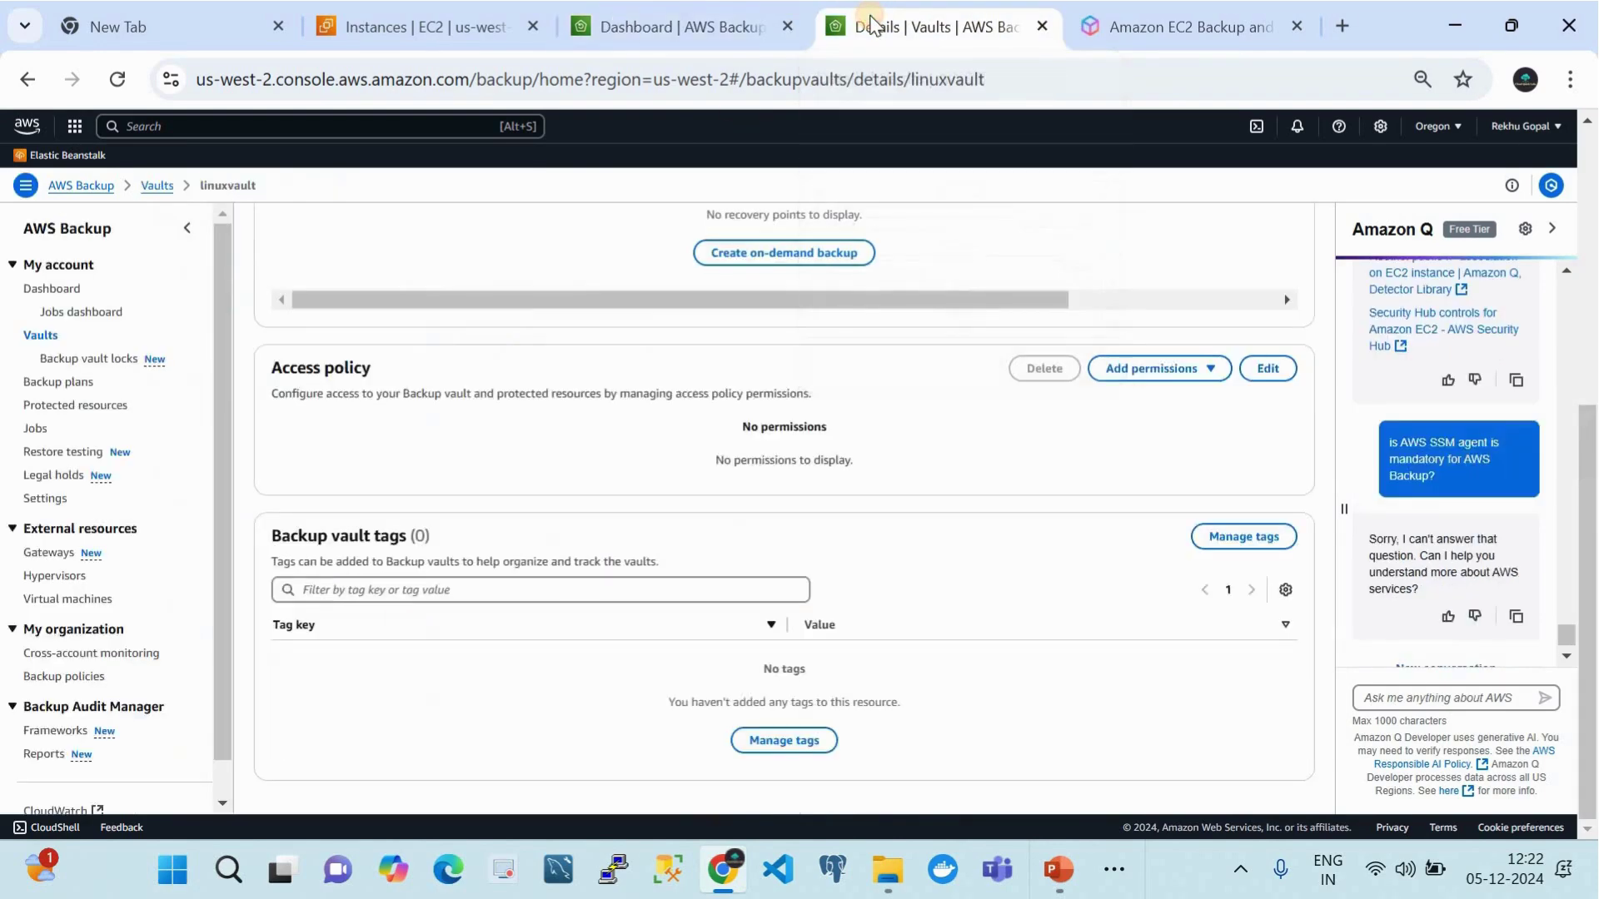
pyautogui.click(40, 334)
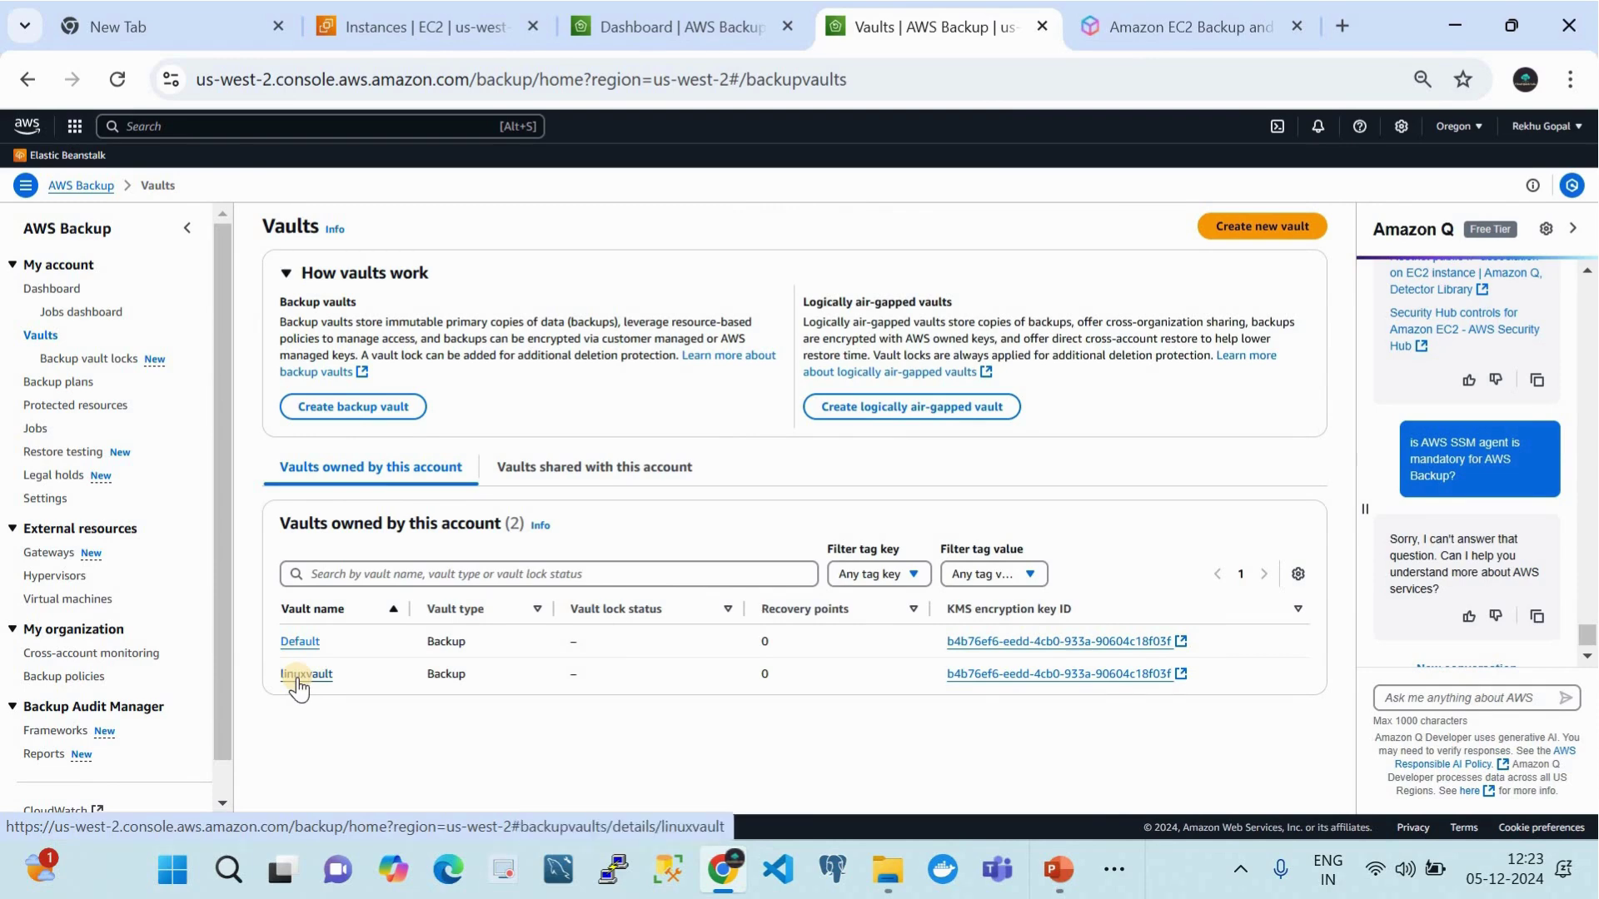
pyautogui.click(672, 20)
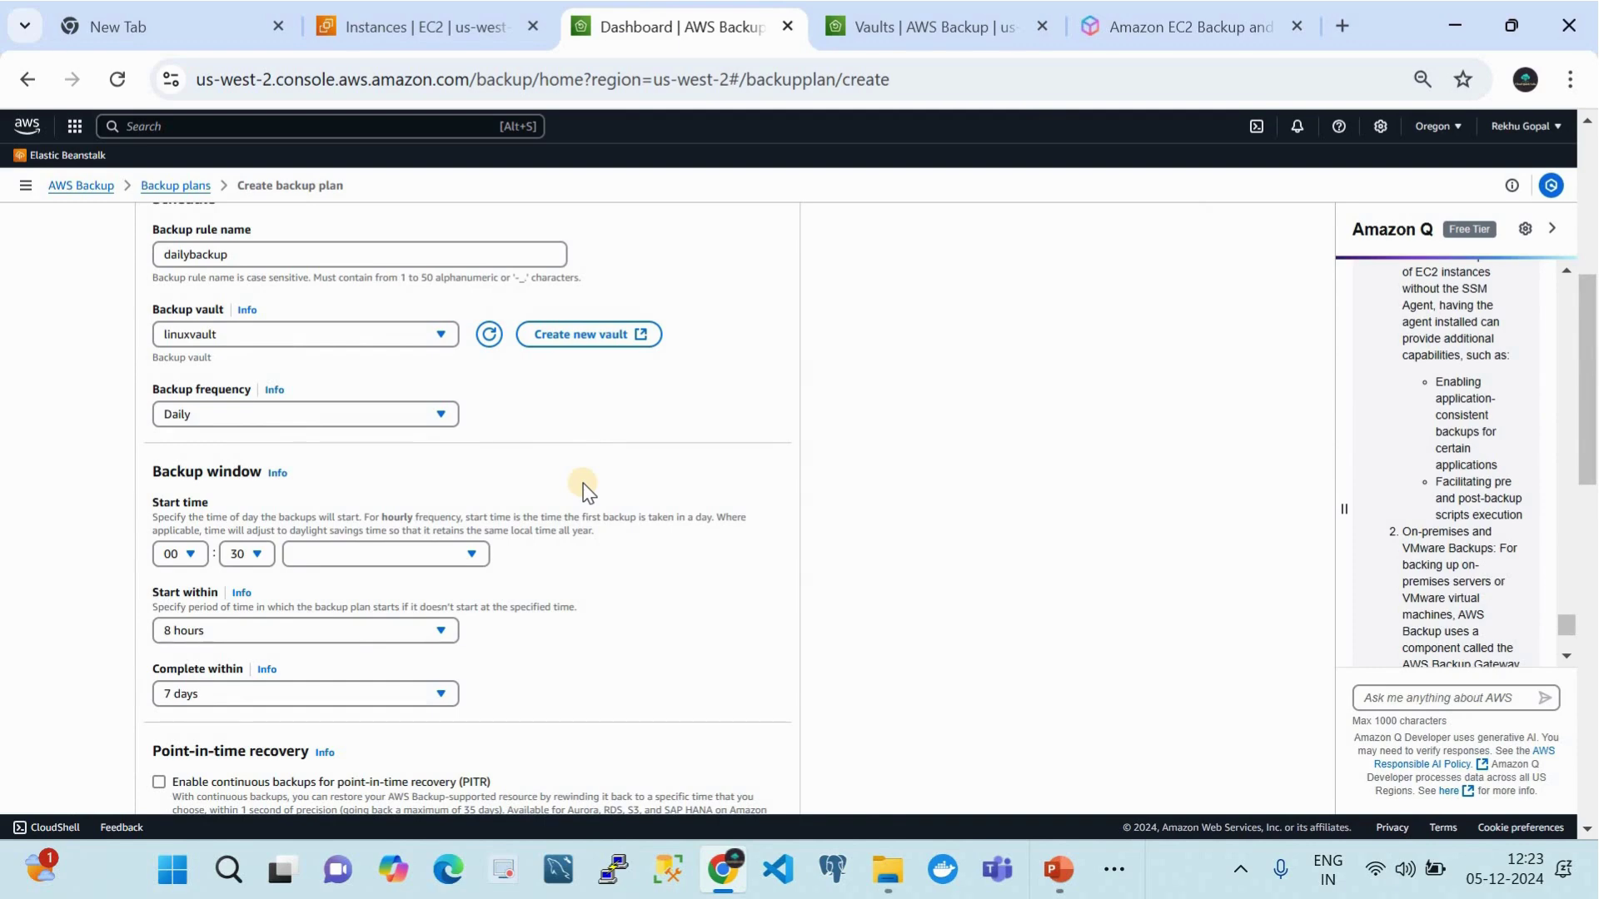
# Step: Set the hour of the backup window's start time to 12 in the daily backup rule
pyautogui.scroll(-2, 328, 410)
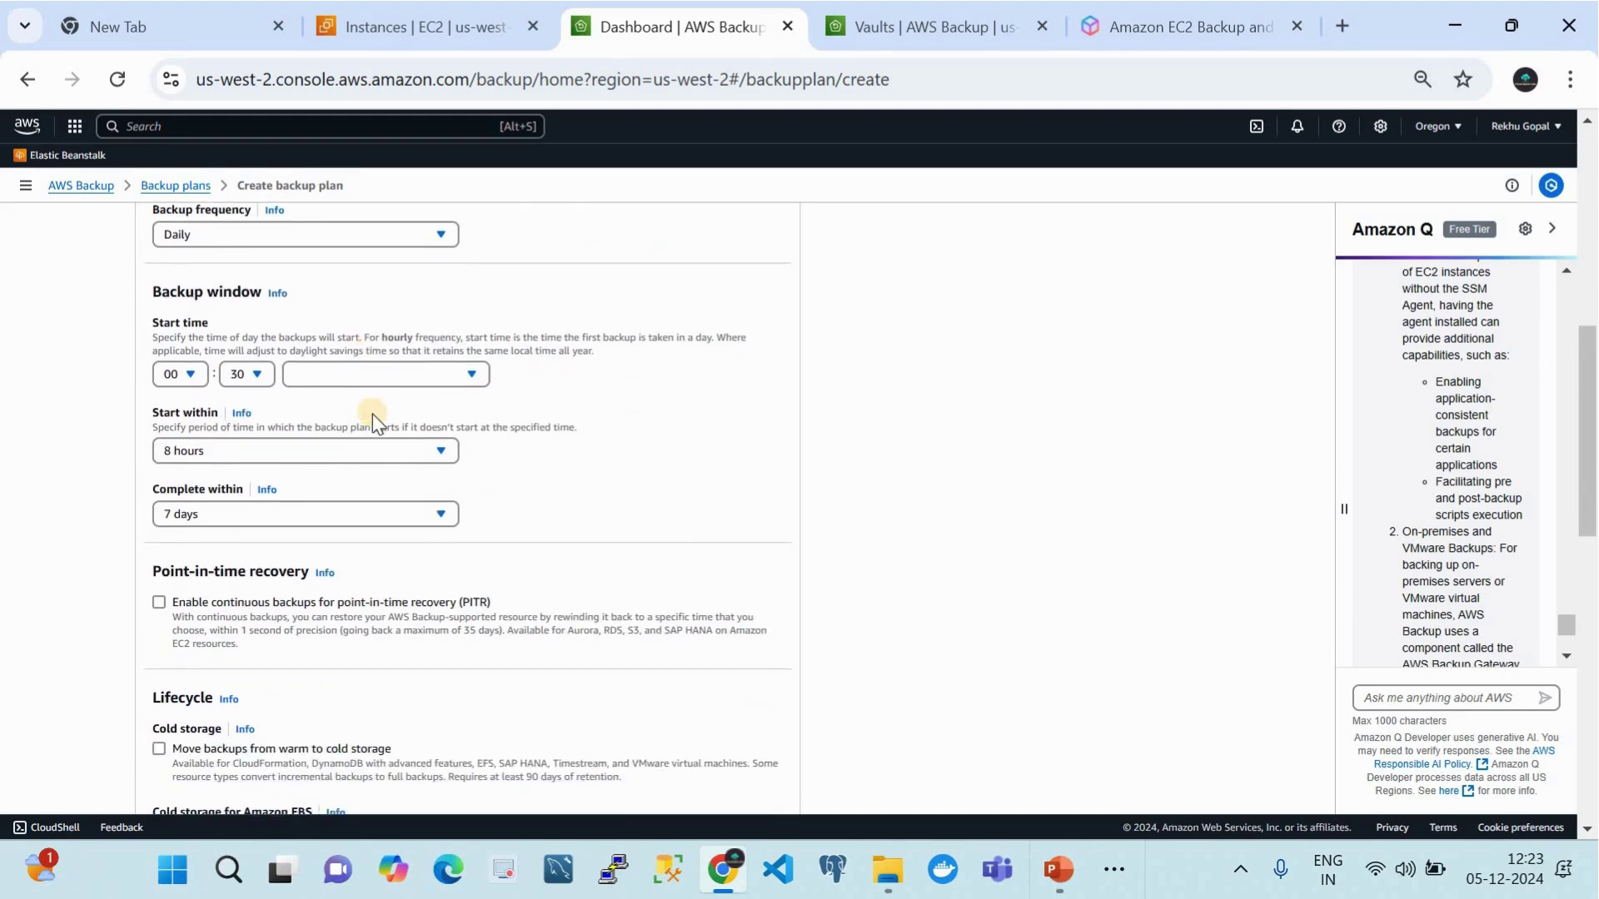
pyautogui.scroll(1, 372, 413)
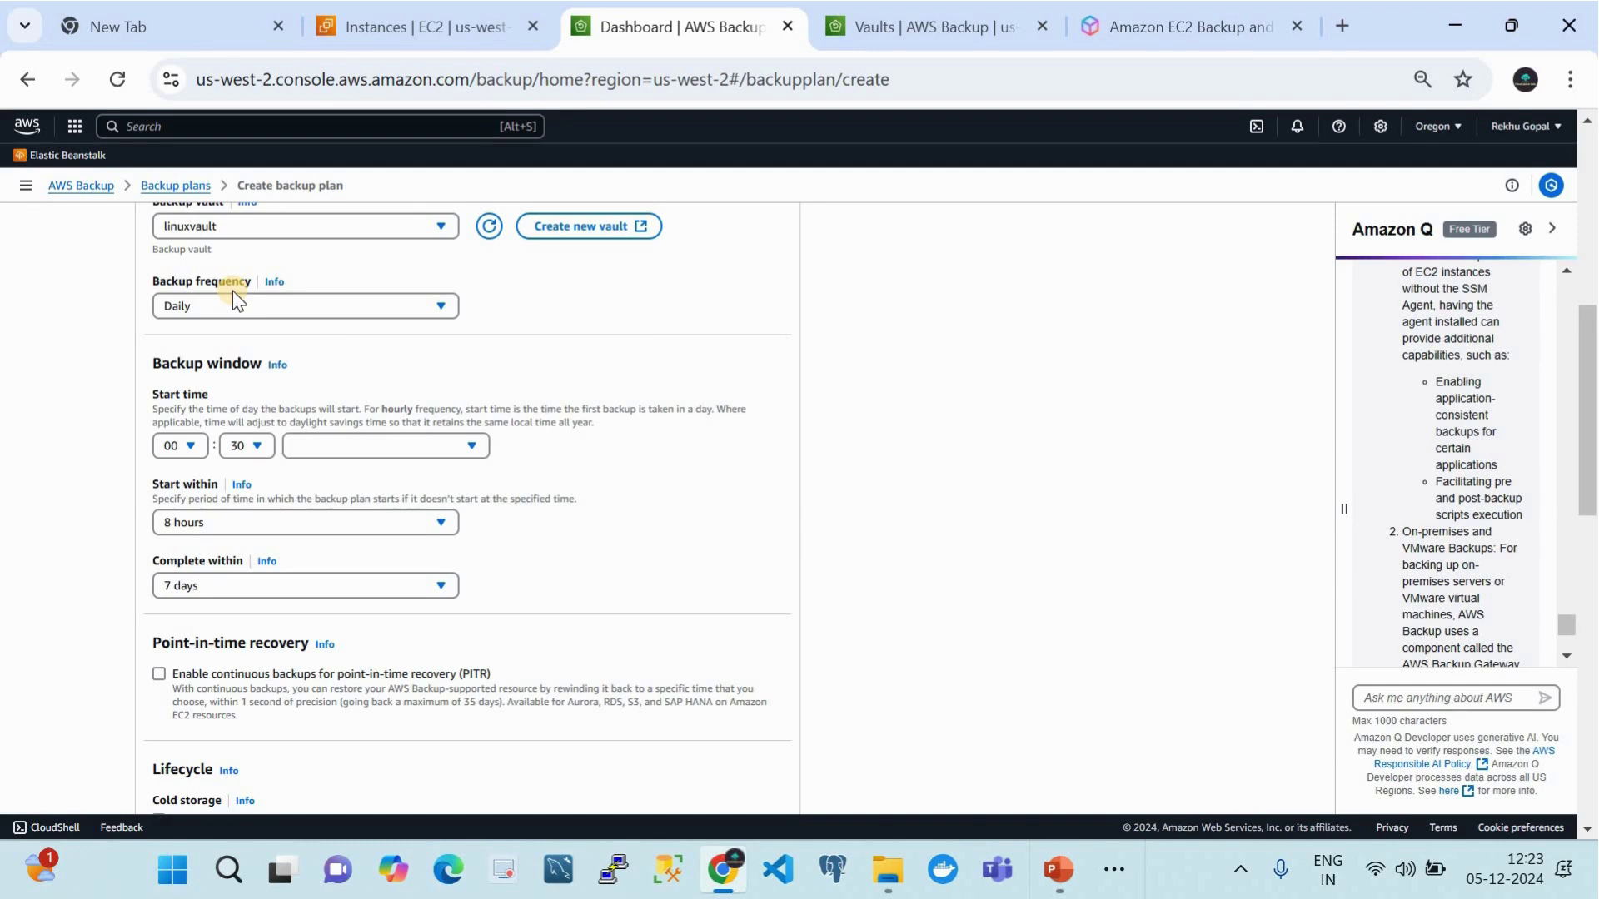
pyautogui.click(192, 448)
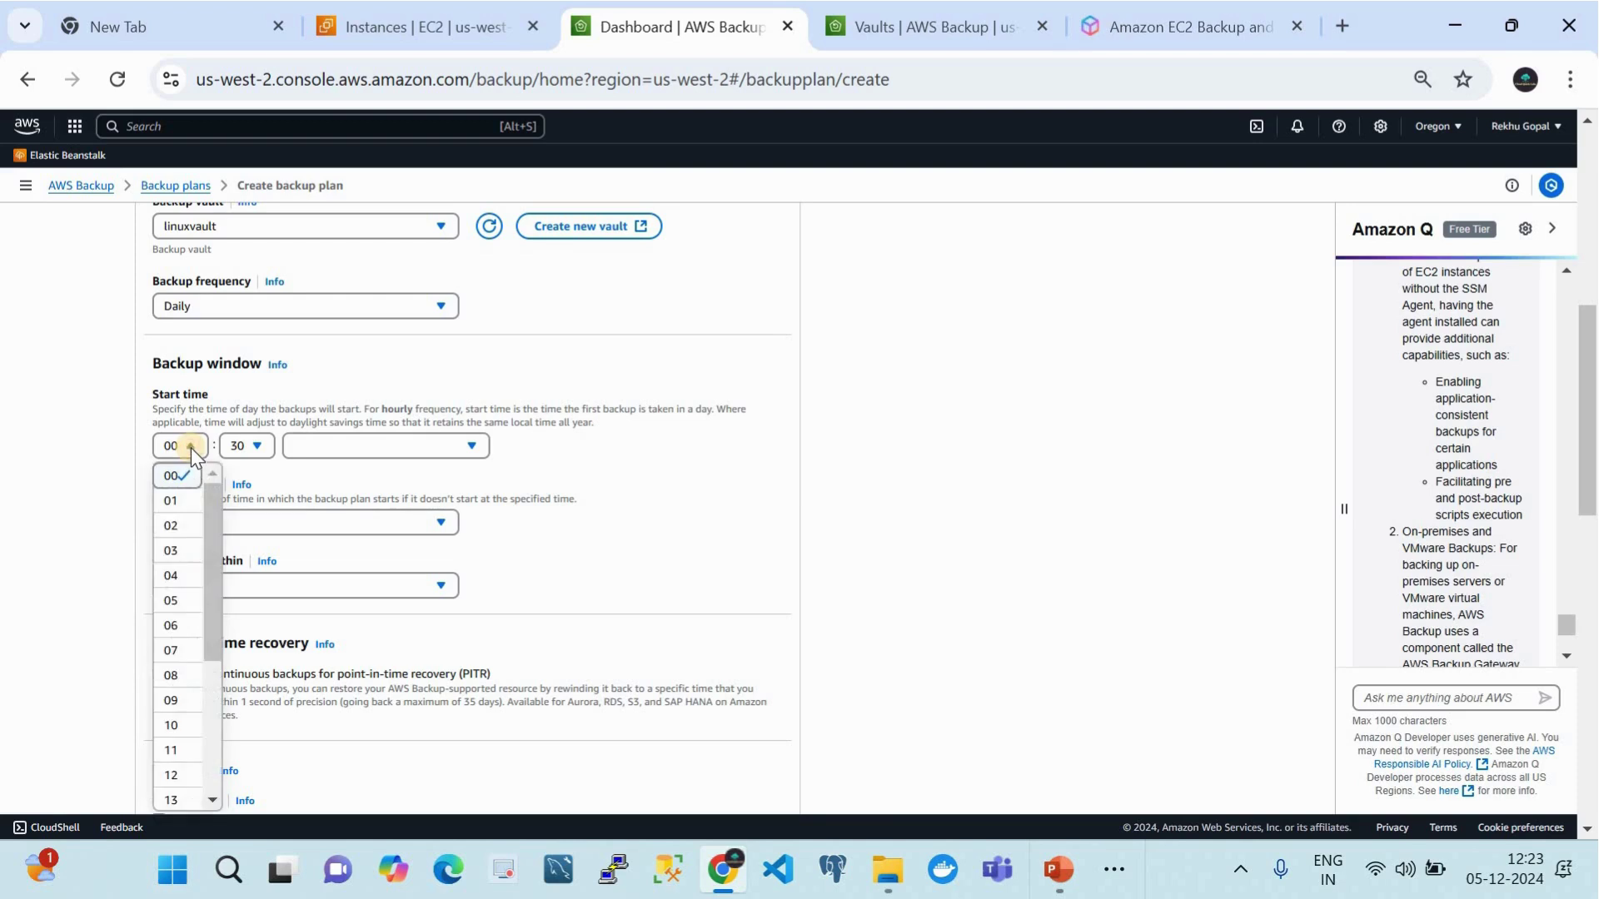
pyautogui.click(172, 775)
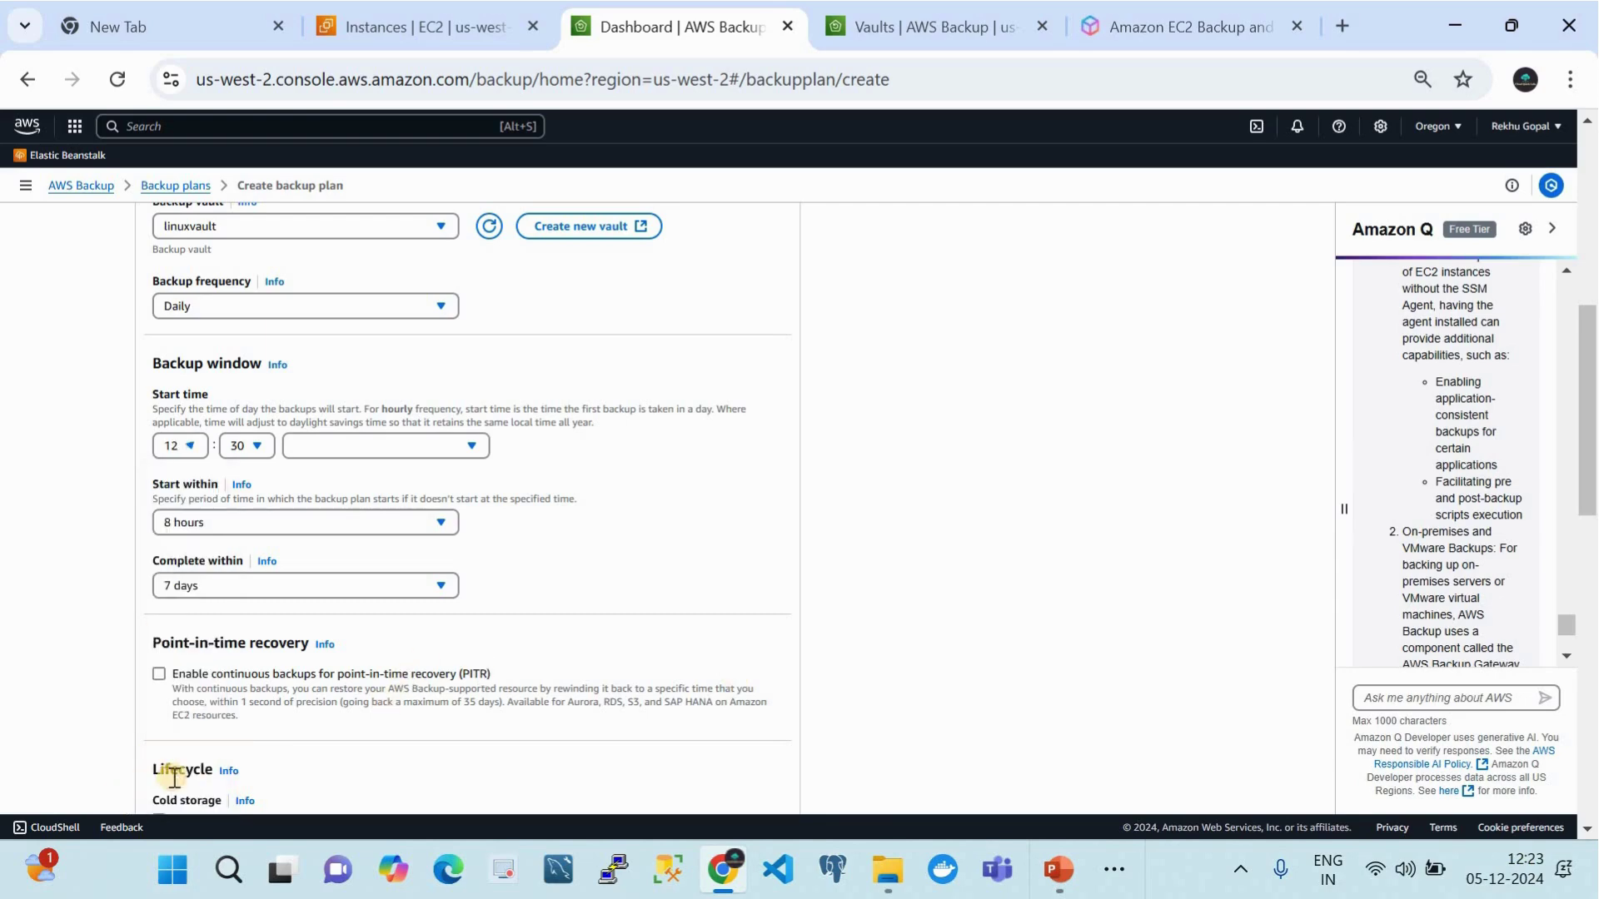
# Step: Set the minutes of the backup window's start time to 45 in the daily backup rule
pyautogui.click(251, 454)
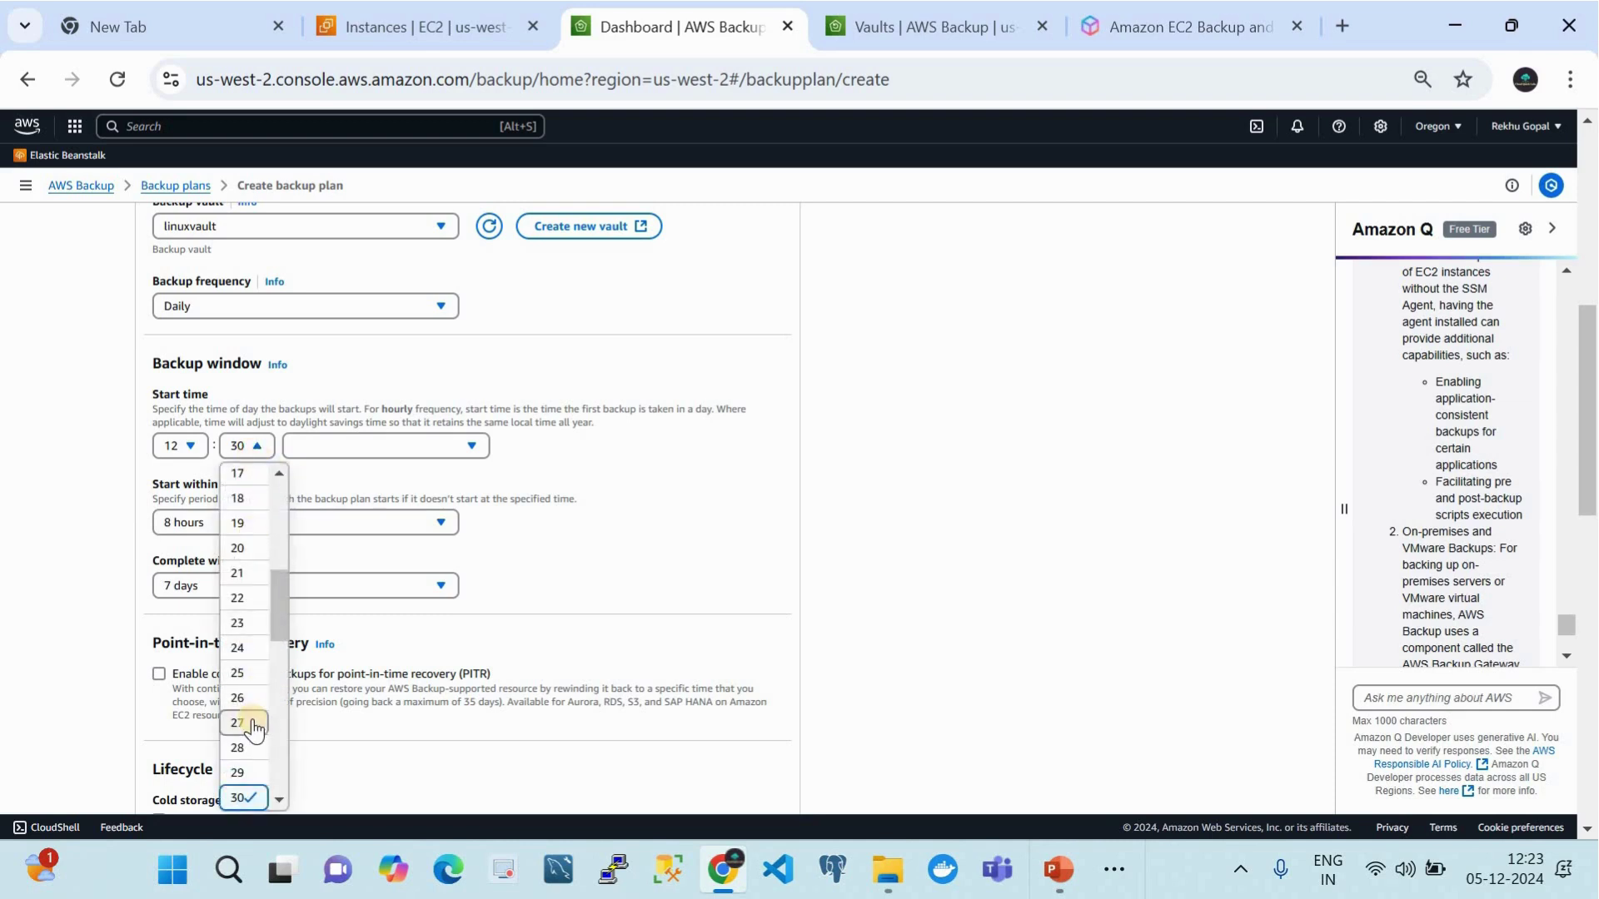
pyautogui.scroll(-3, 253, 731)
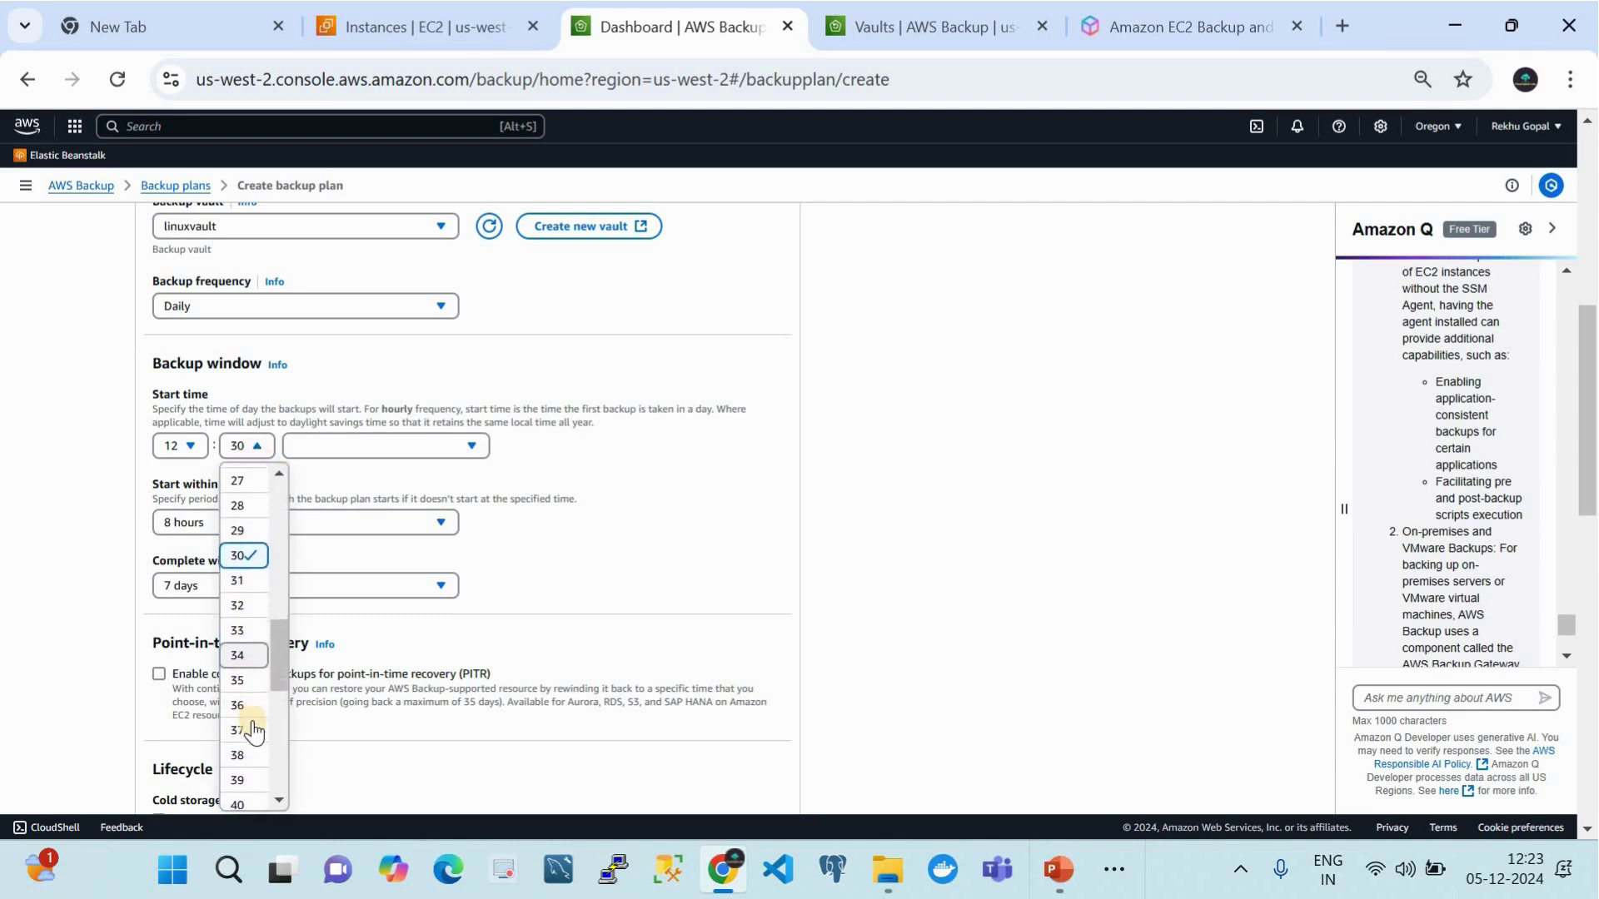
pyautogui.scroll(-3, 245, 741)
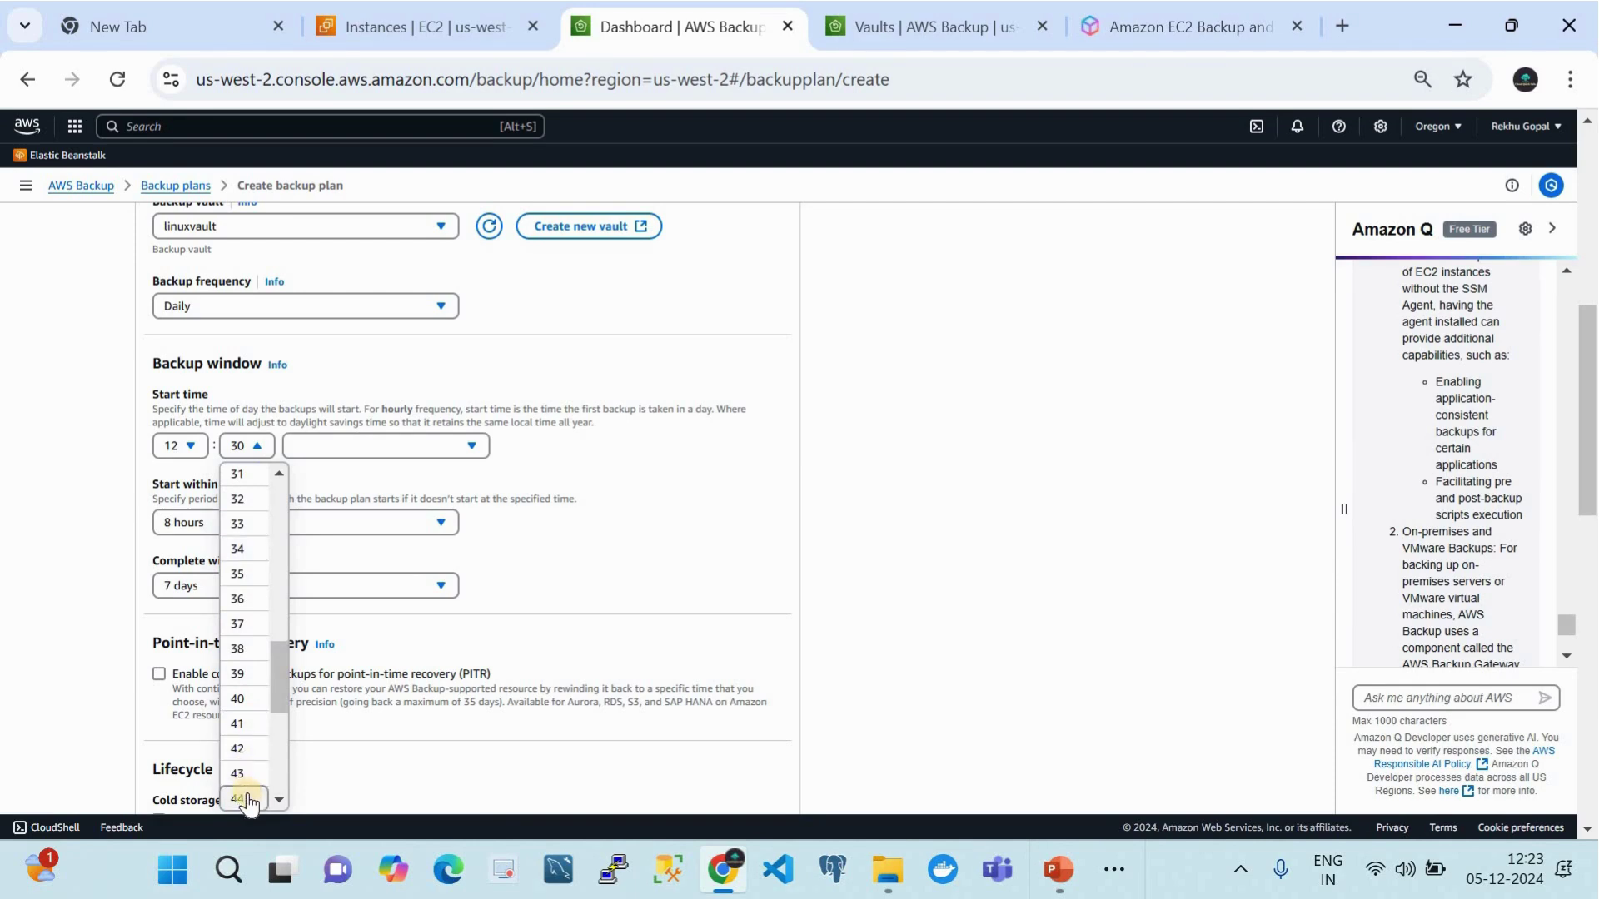
pyautogui.scroll(-1, 246, 791)
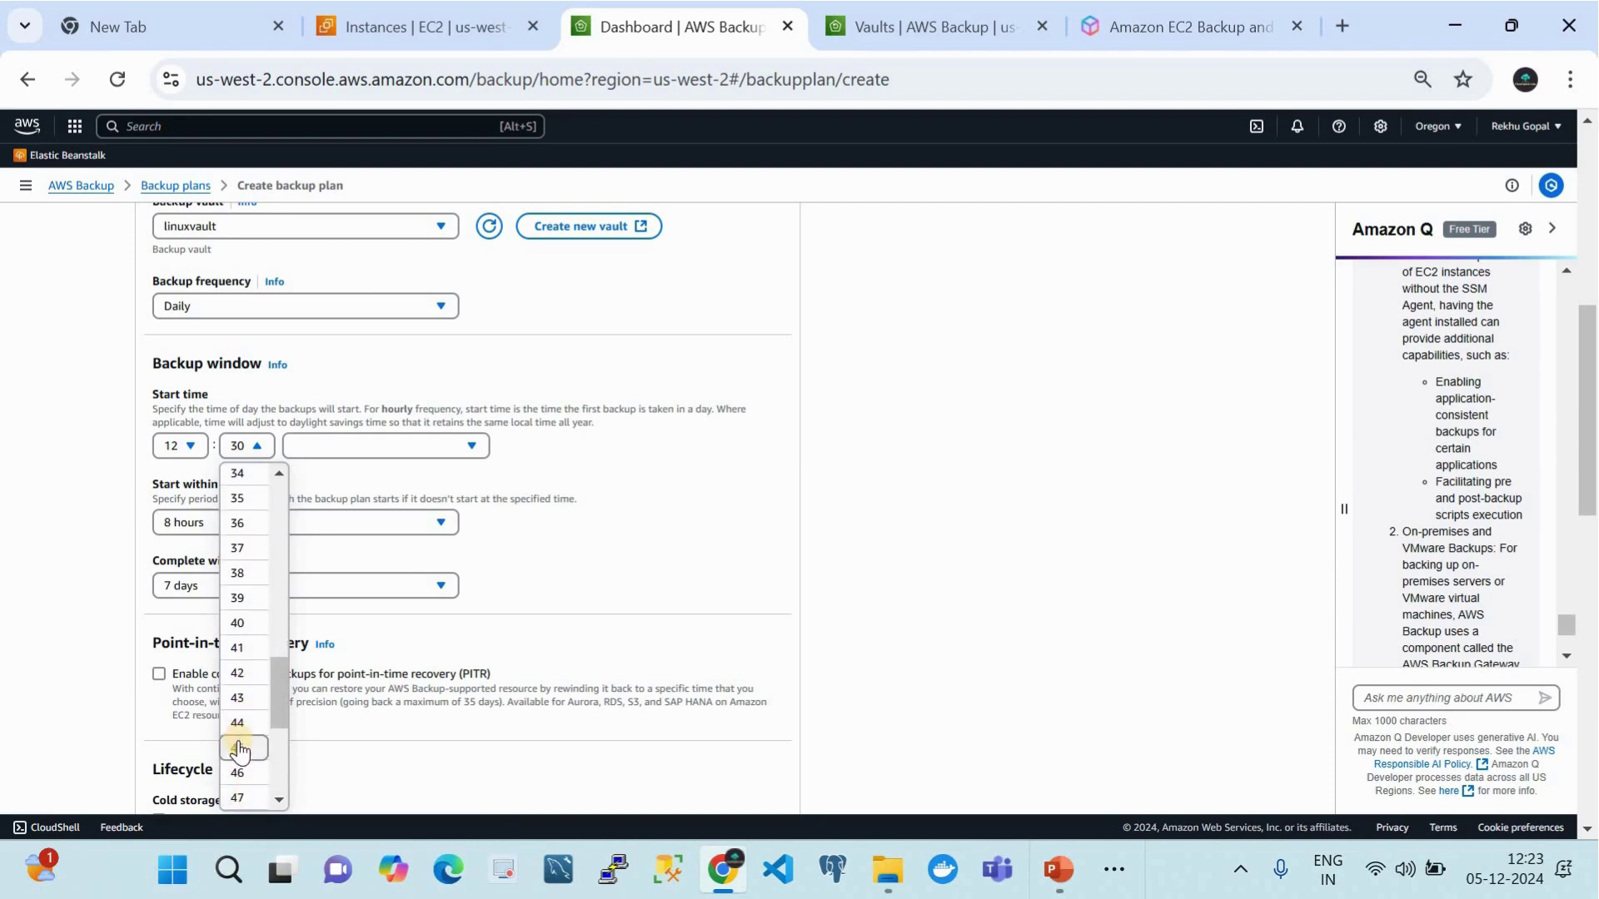
pyautogui.click(238, 747)
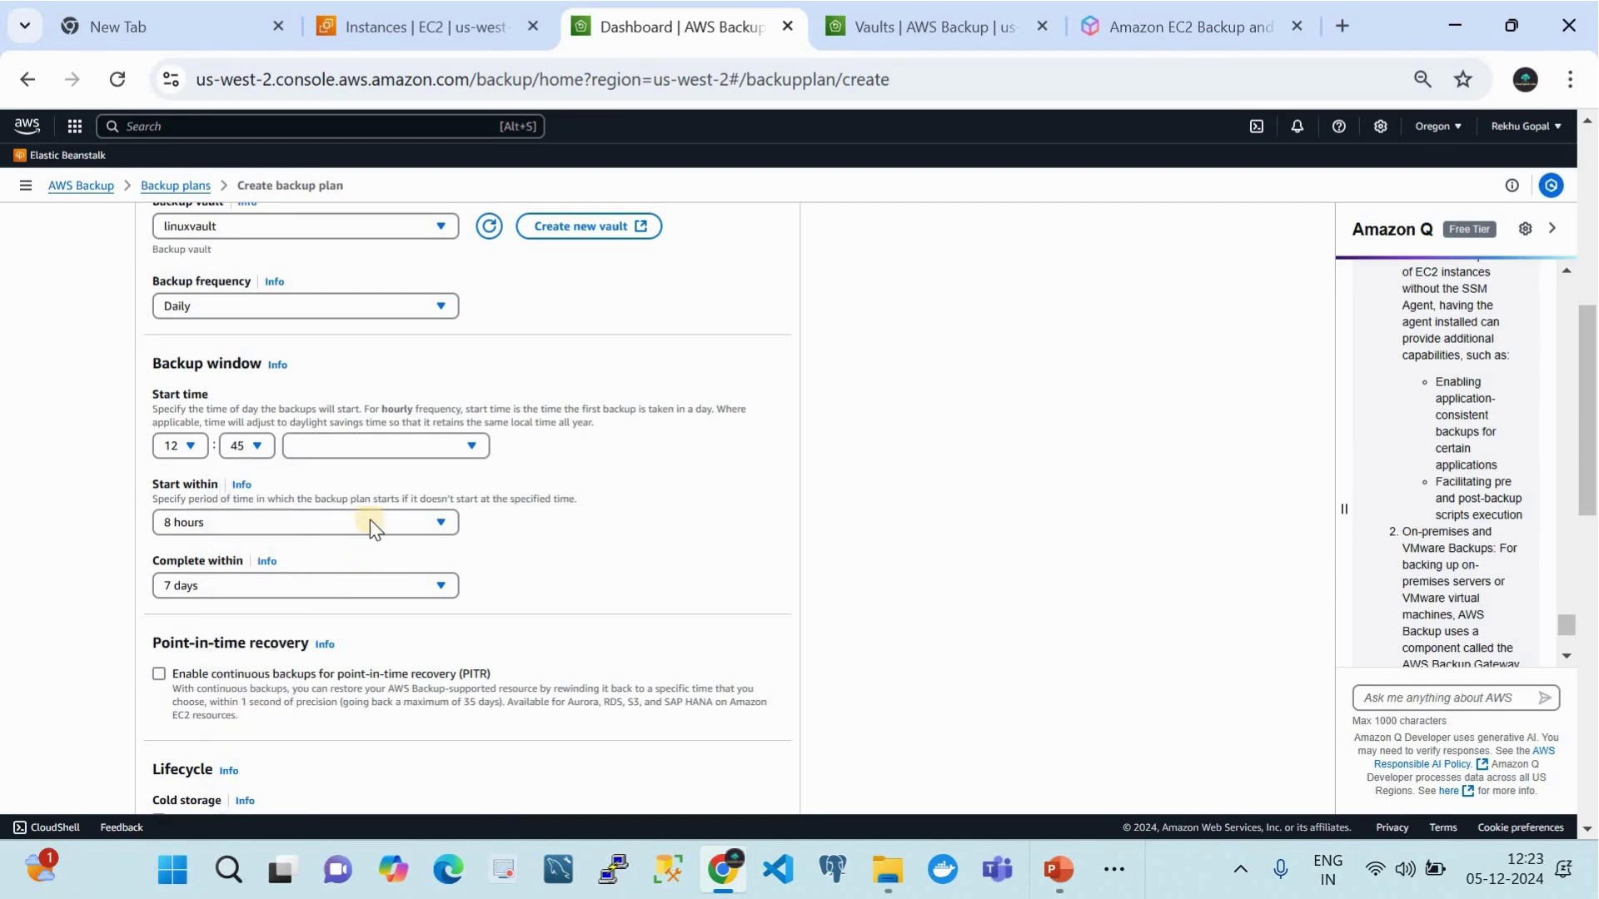
# Step: Set the start time's time zone to Asia/Kolkata (UTC+05:30)
pyautogui.click(346, 451)
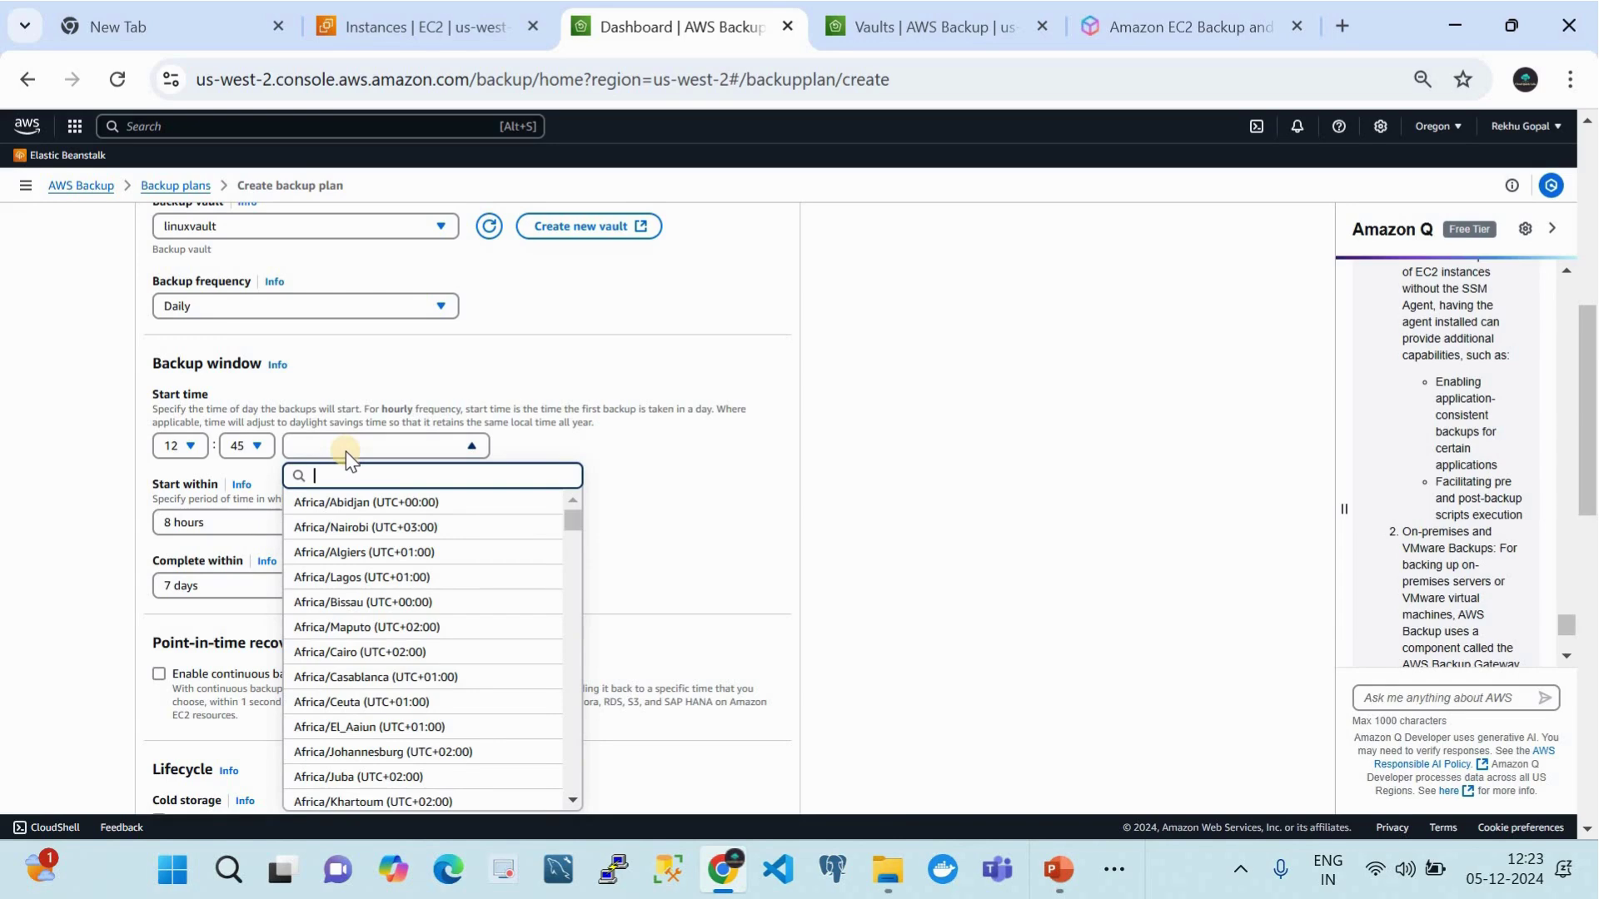
pyautogui.write('K')
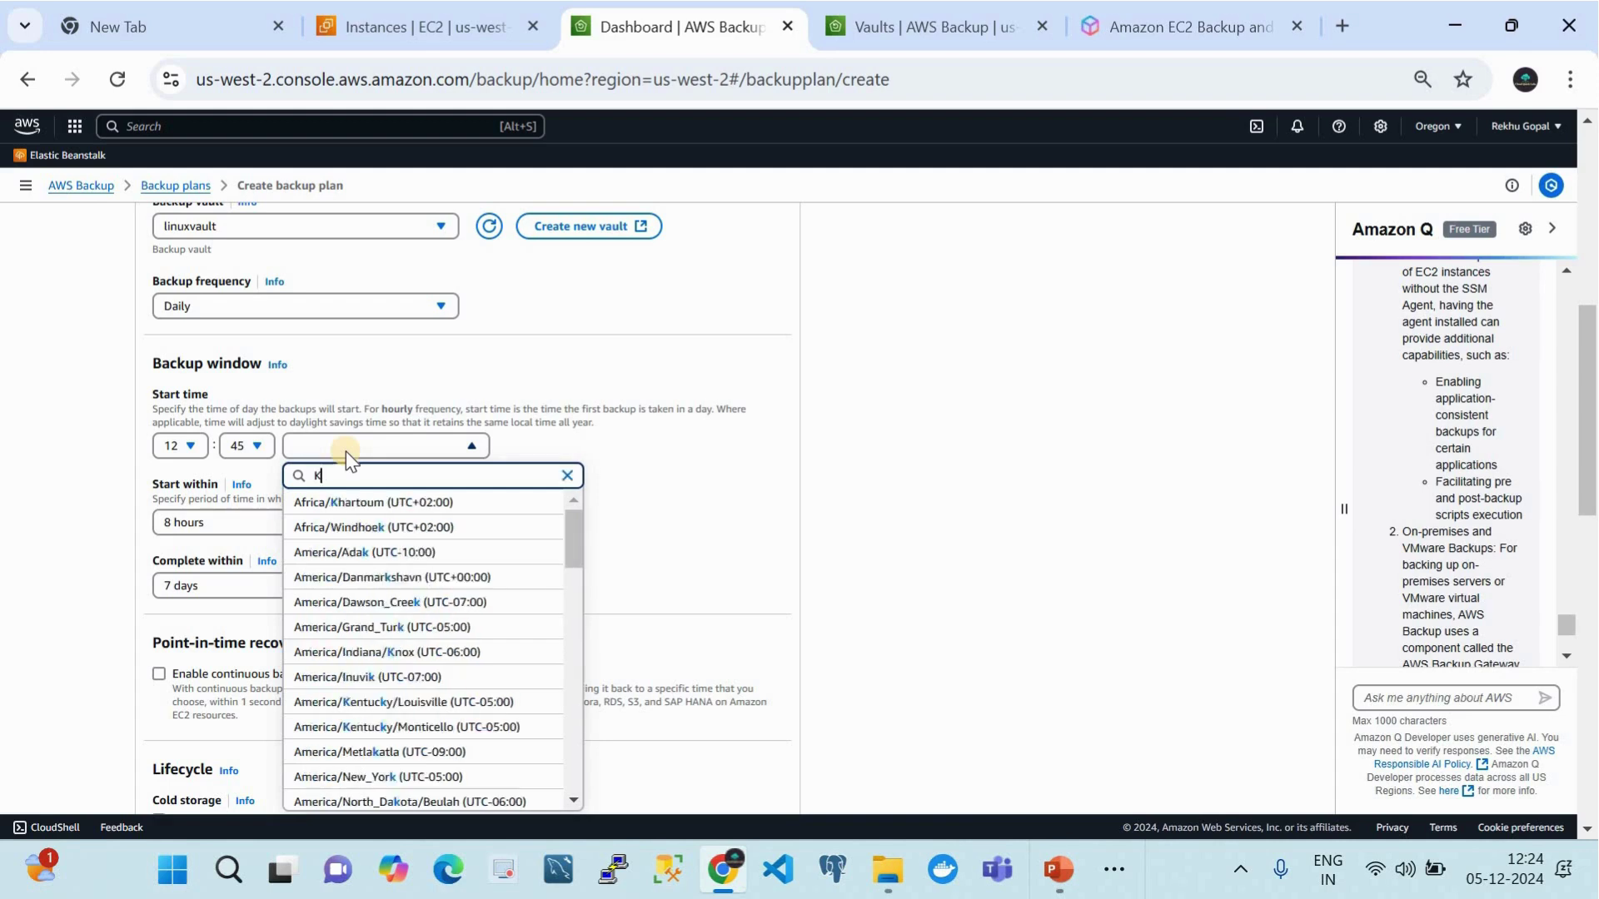
pyautogui.write('ol')
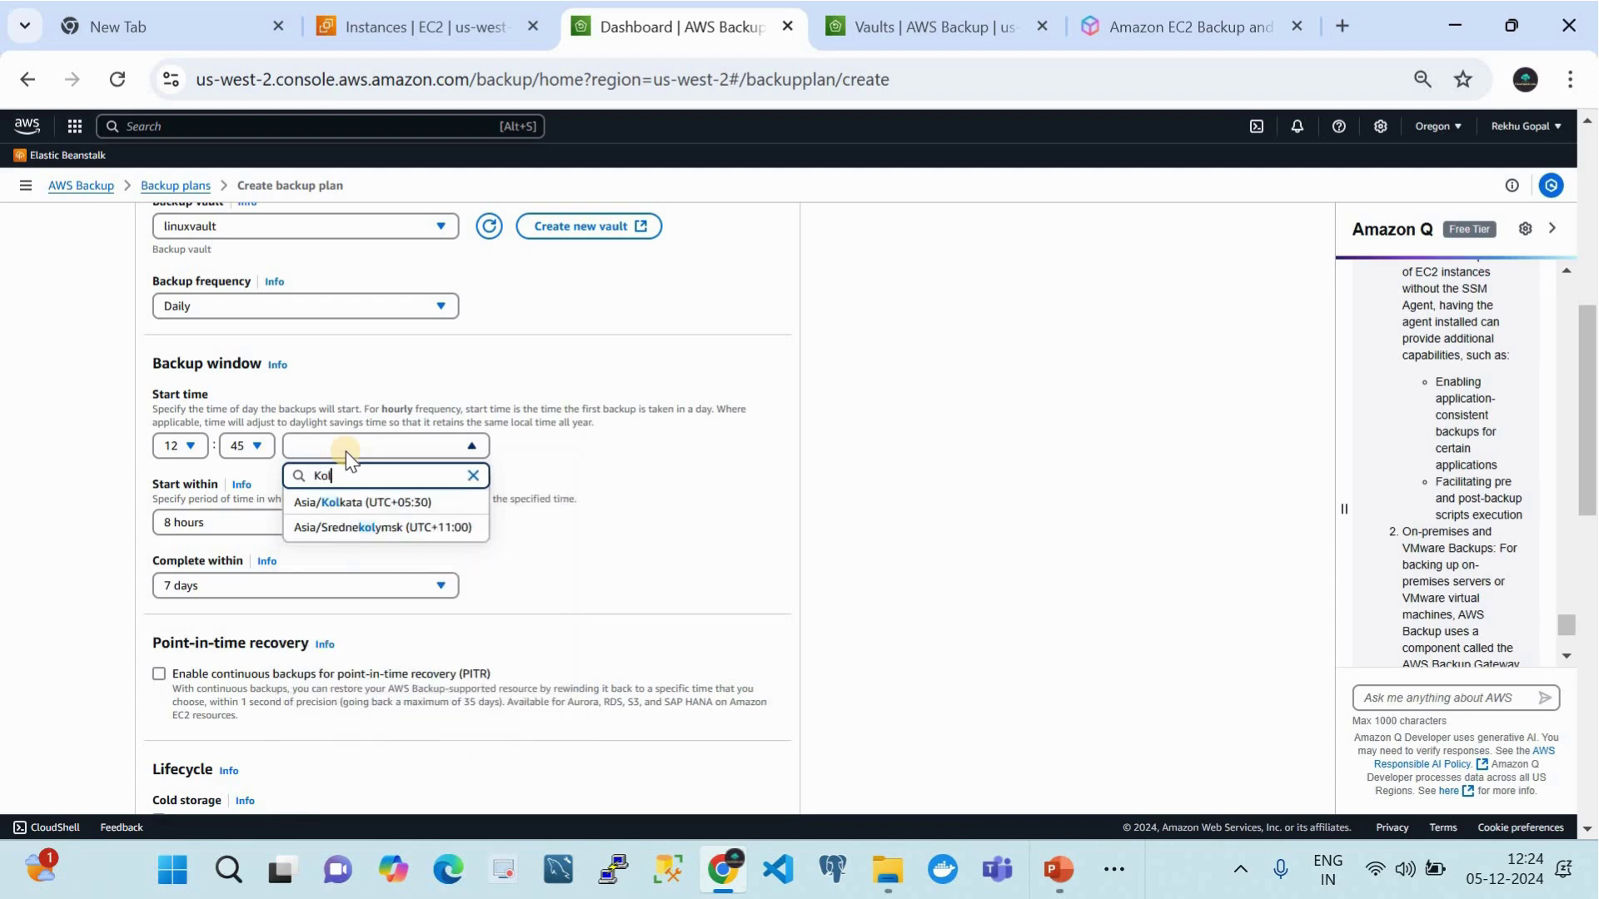
pyautogui.click(386, 502)
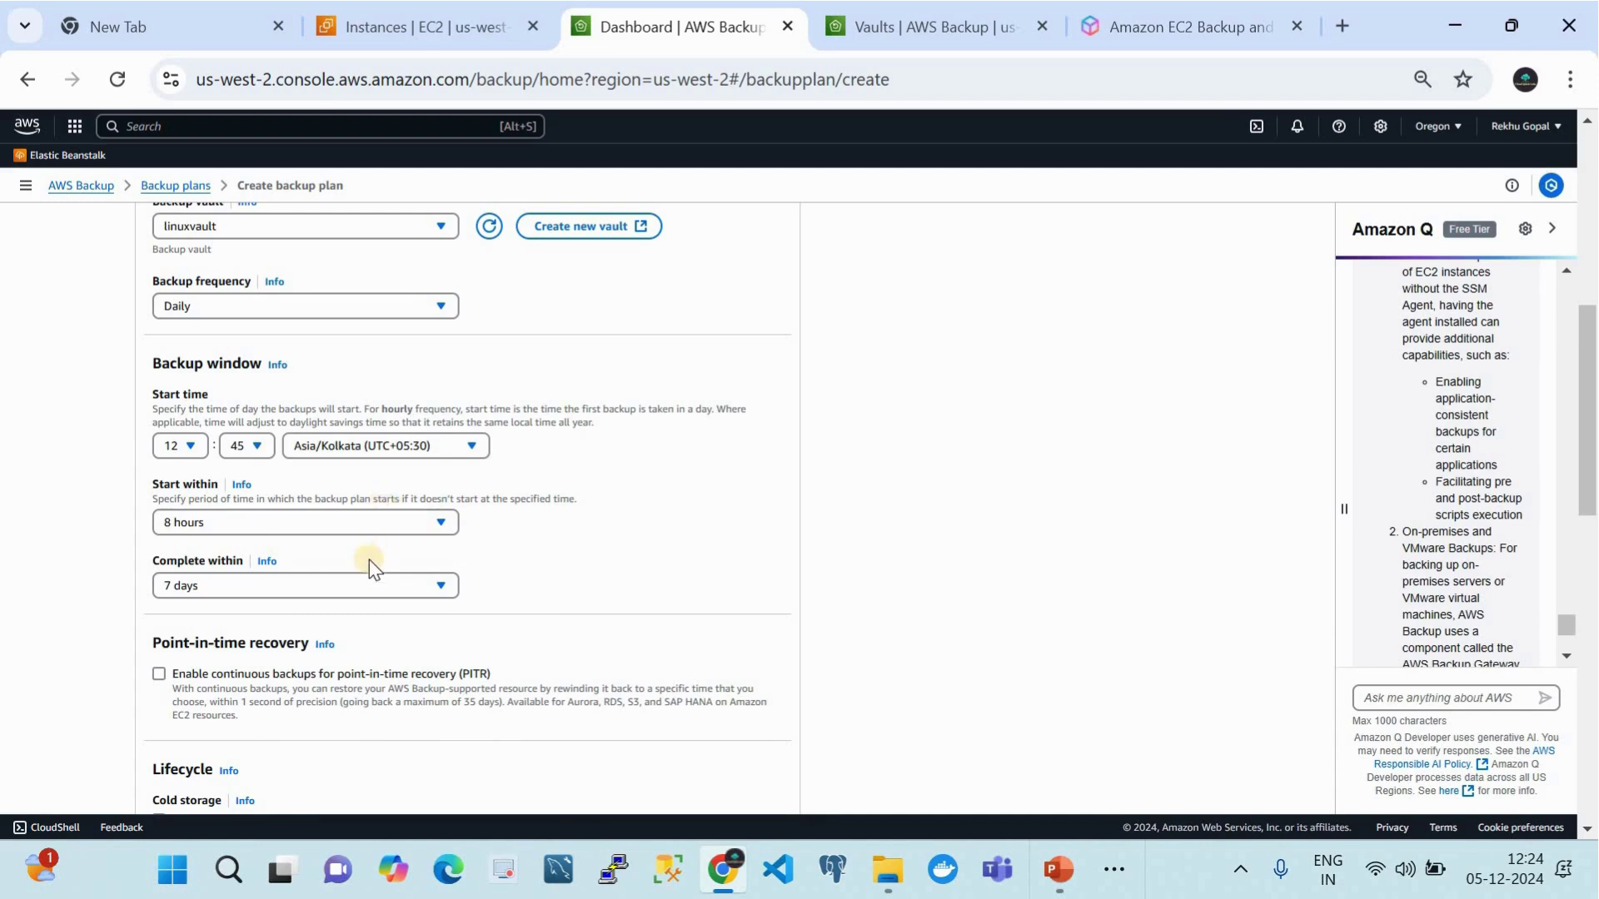
# Step: Review the rule's point-in-time recovery, lifecycle and total retention settings and the regions available as copy destination
pyautogui.scroll(-1, 368, 559)
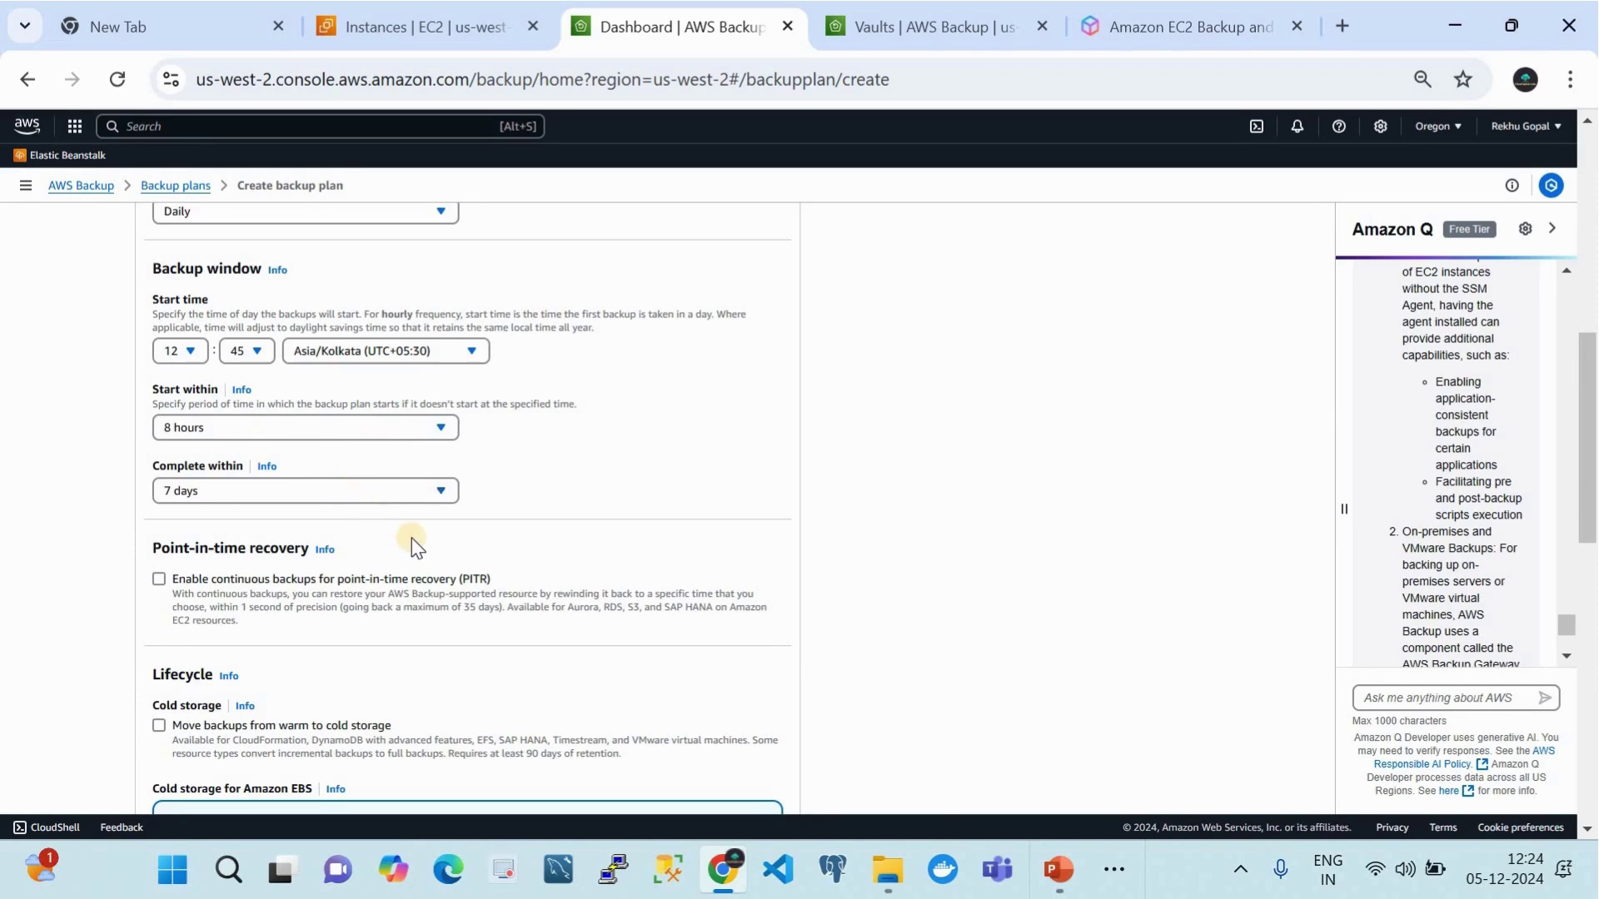
pyautogui.scroll(-1, 411, 538)
pyautogui.scroll(-2, 412, 537)
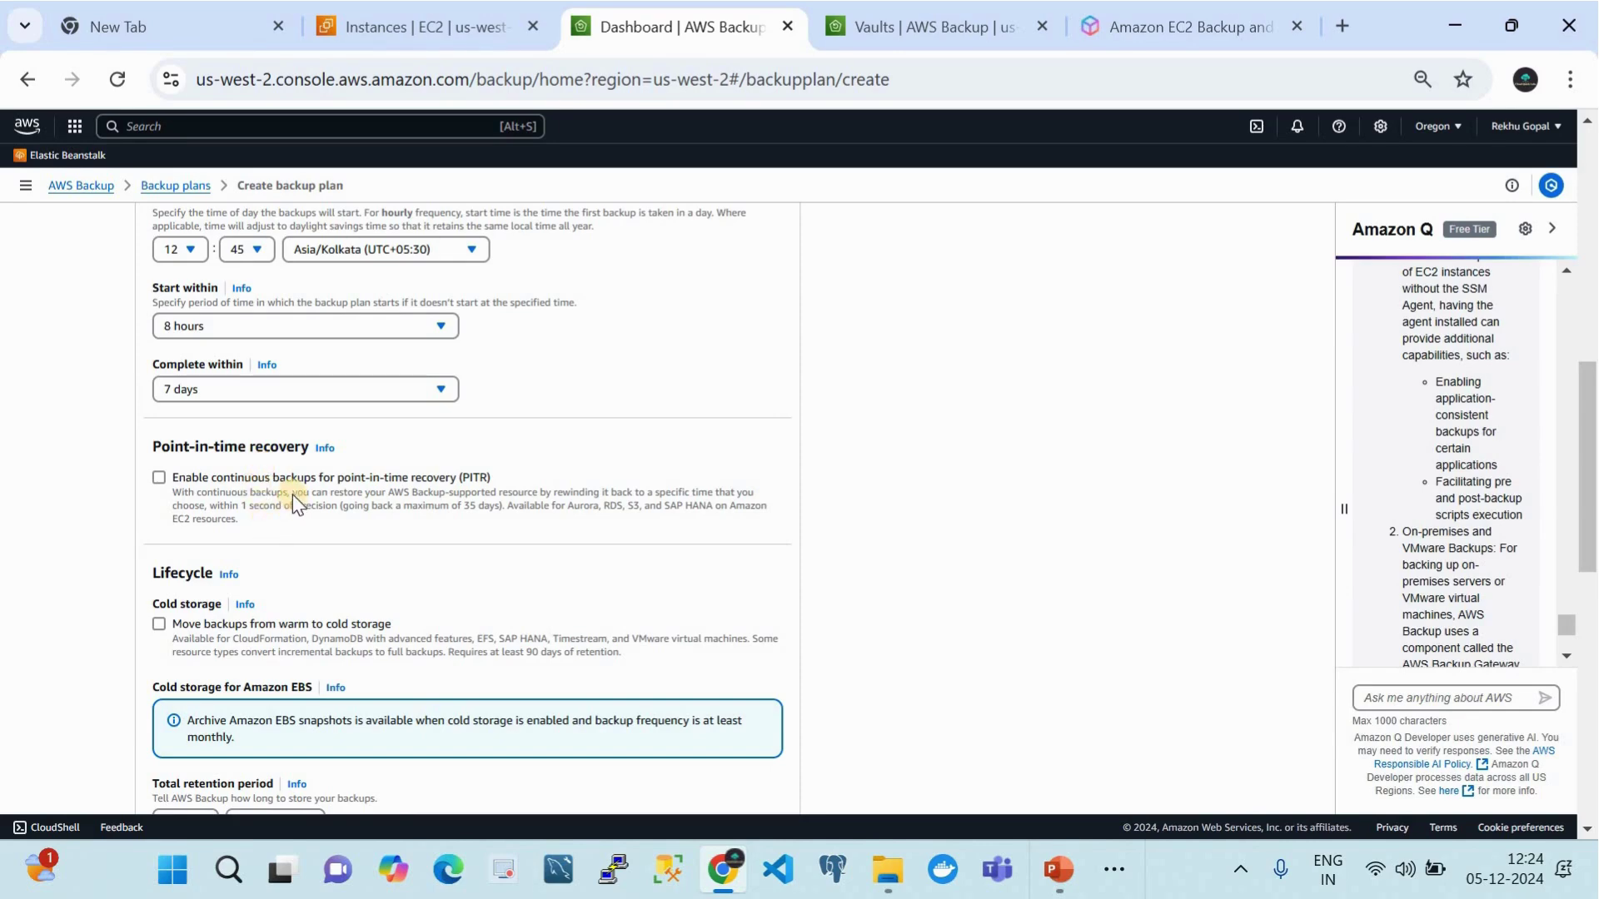
pyautogui.scroll(-3, 295, 492)
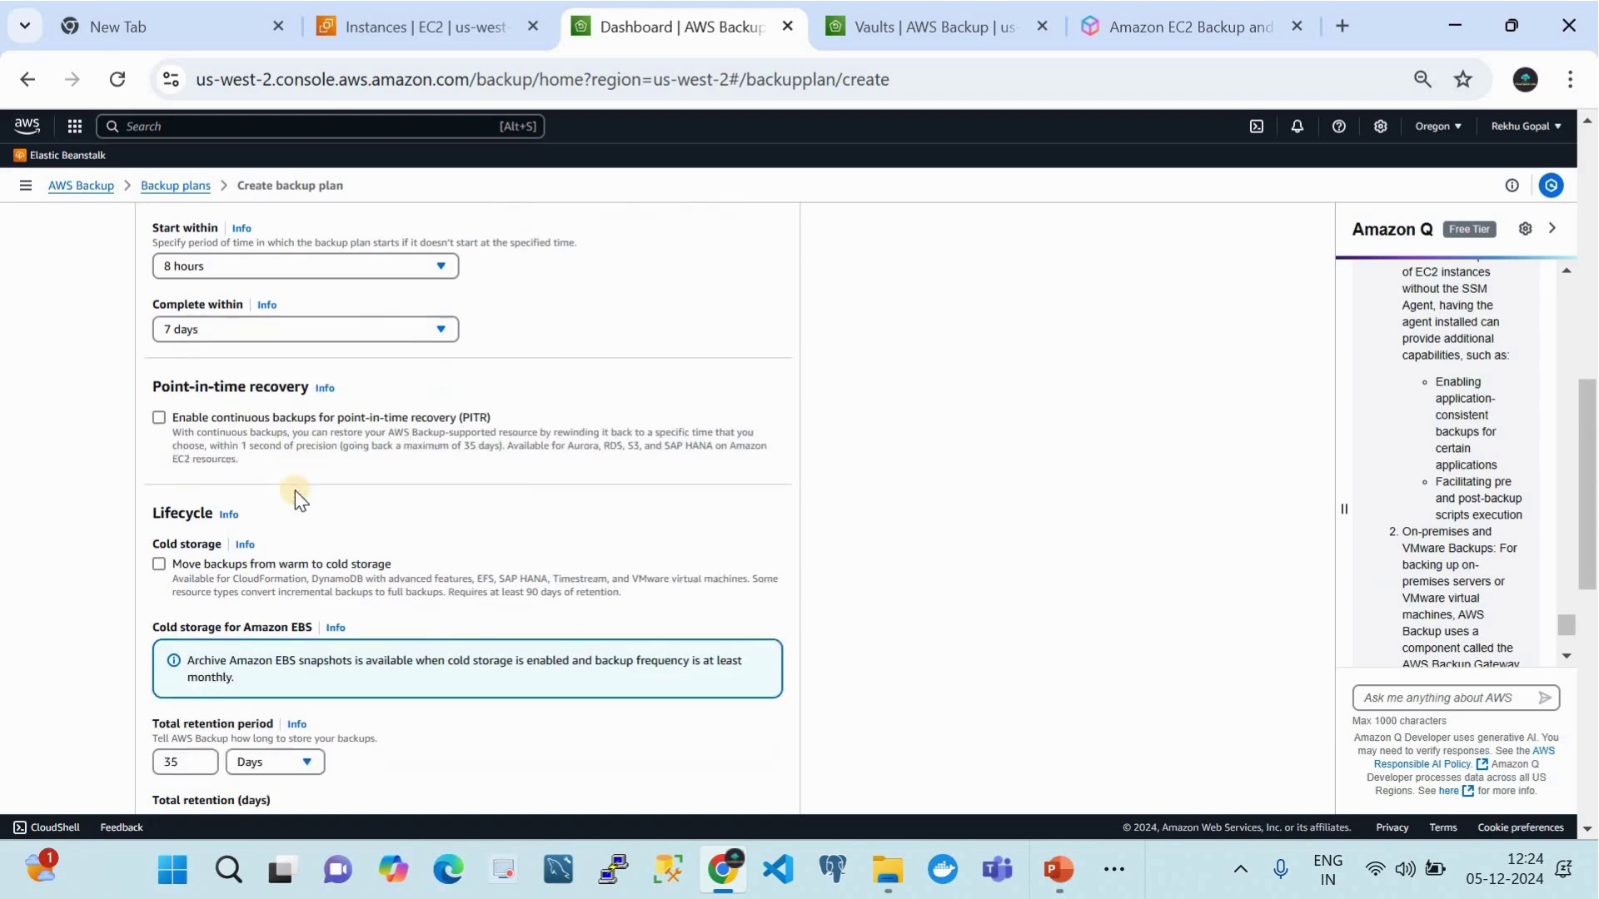
pyautogui.scroll(-1, 295, 491)
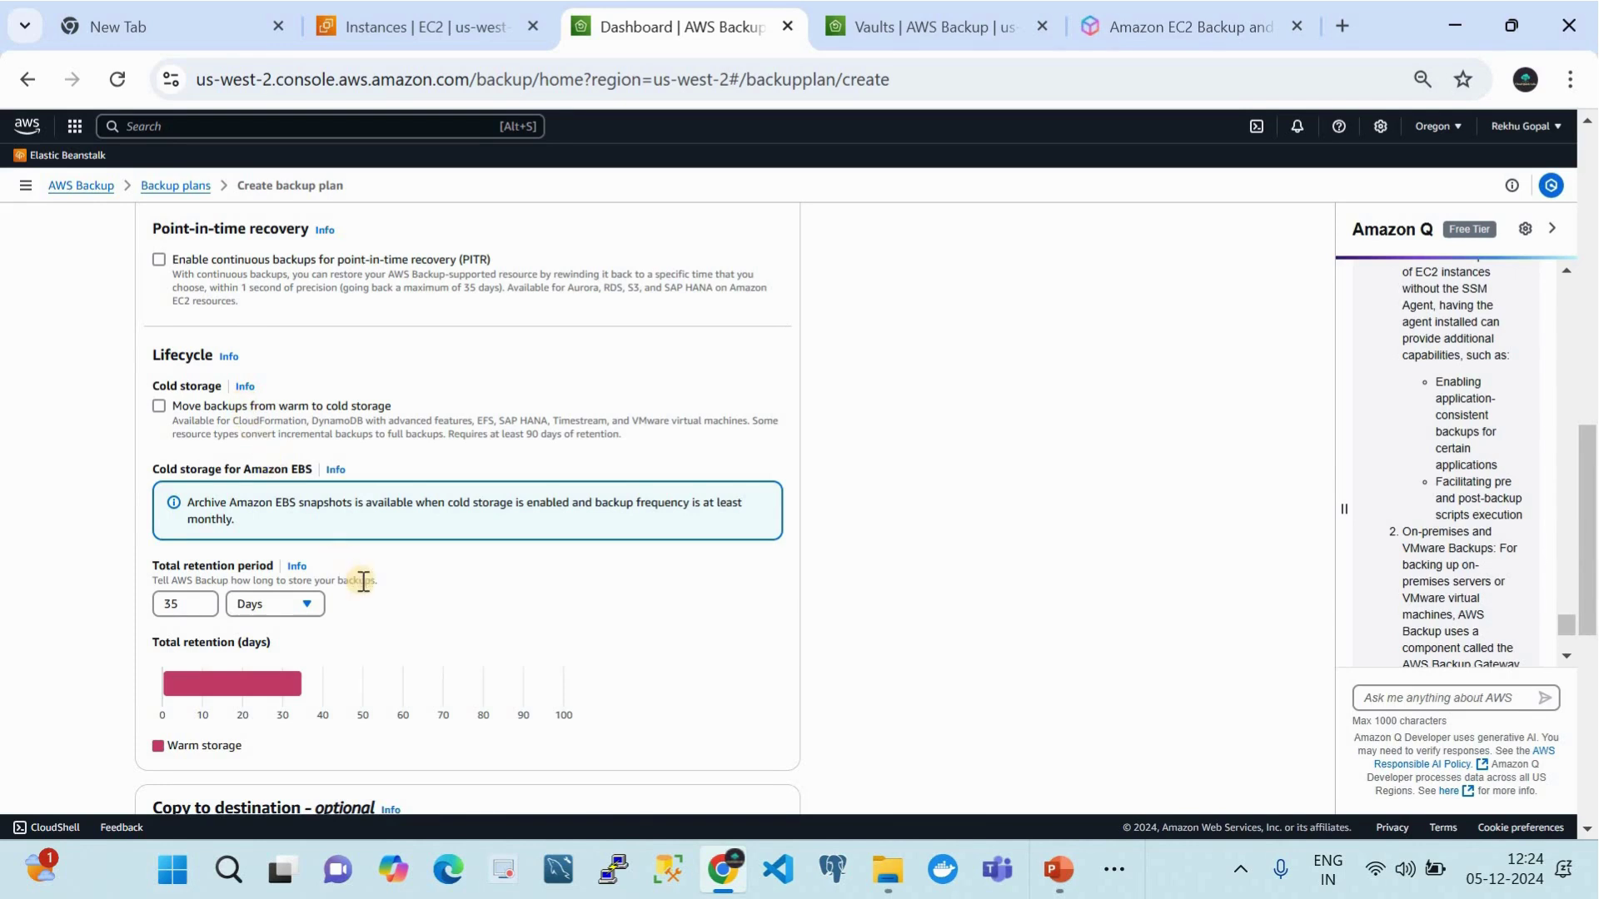
pyautogui.scroll(-1, 363, 581)
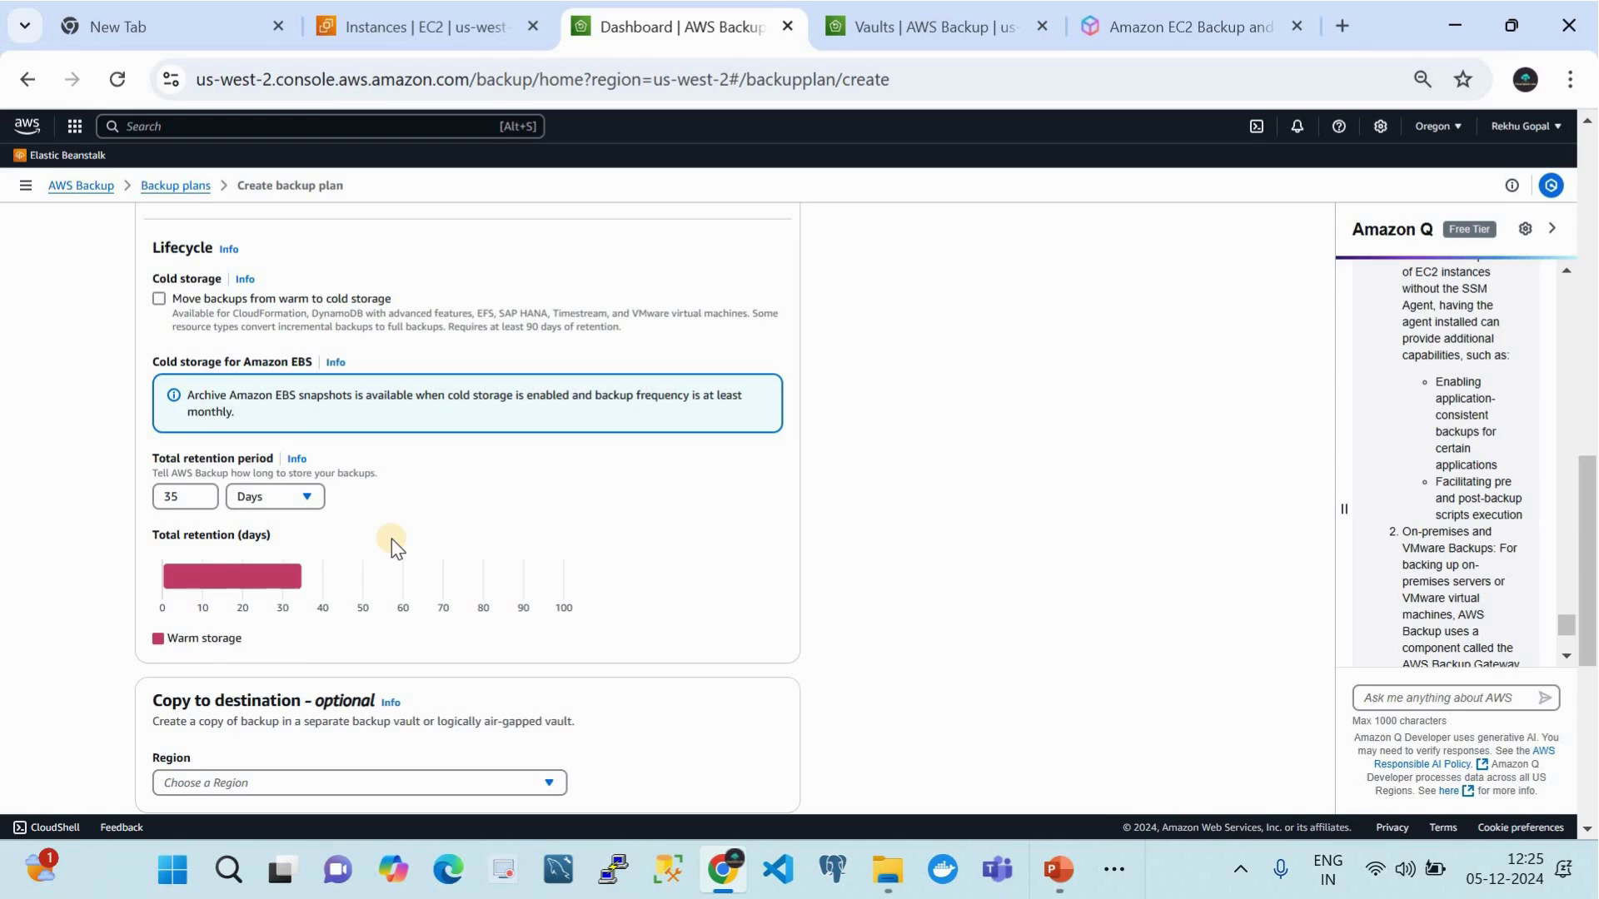
pyautogui.scroll(-3, 391, 538)
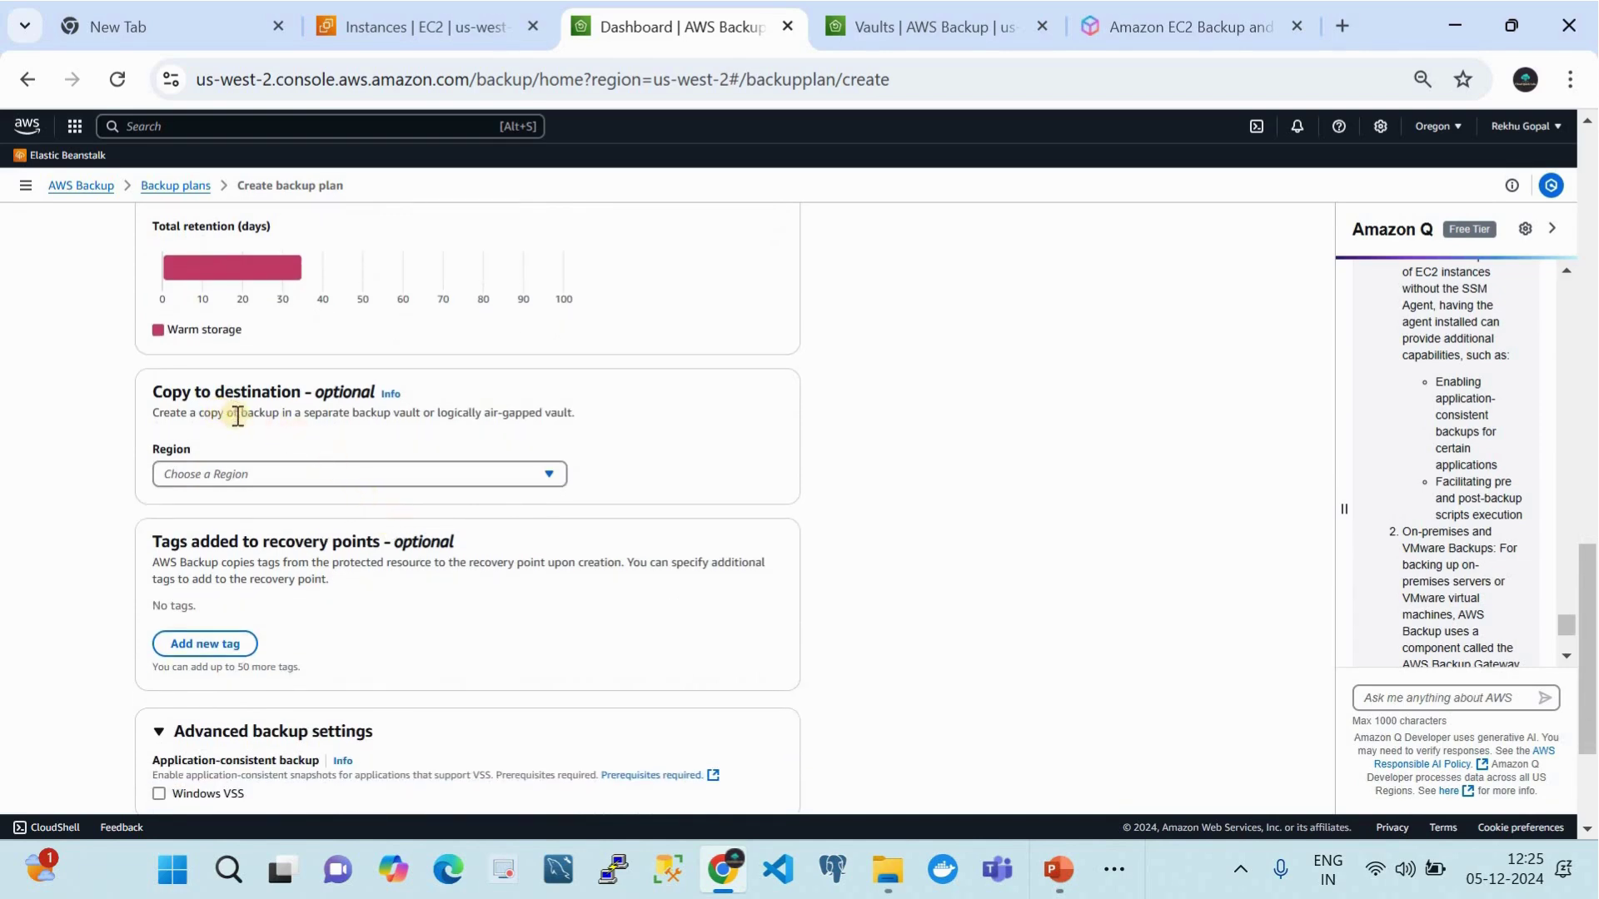
pyautogui.click(348, 473)
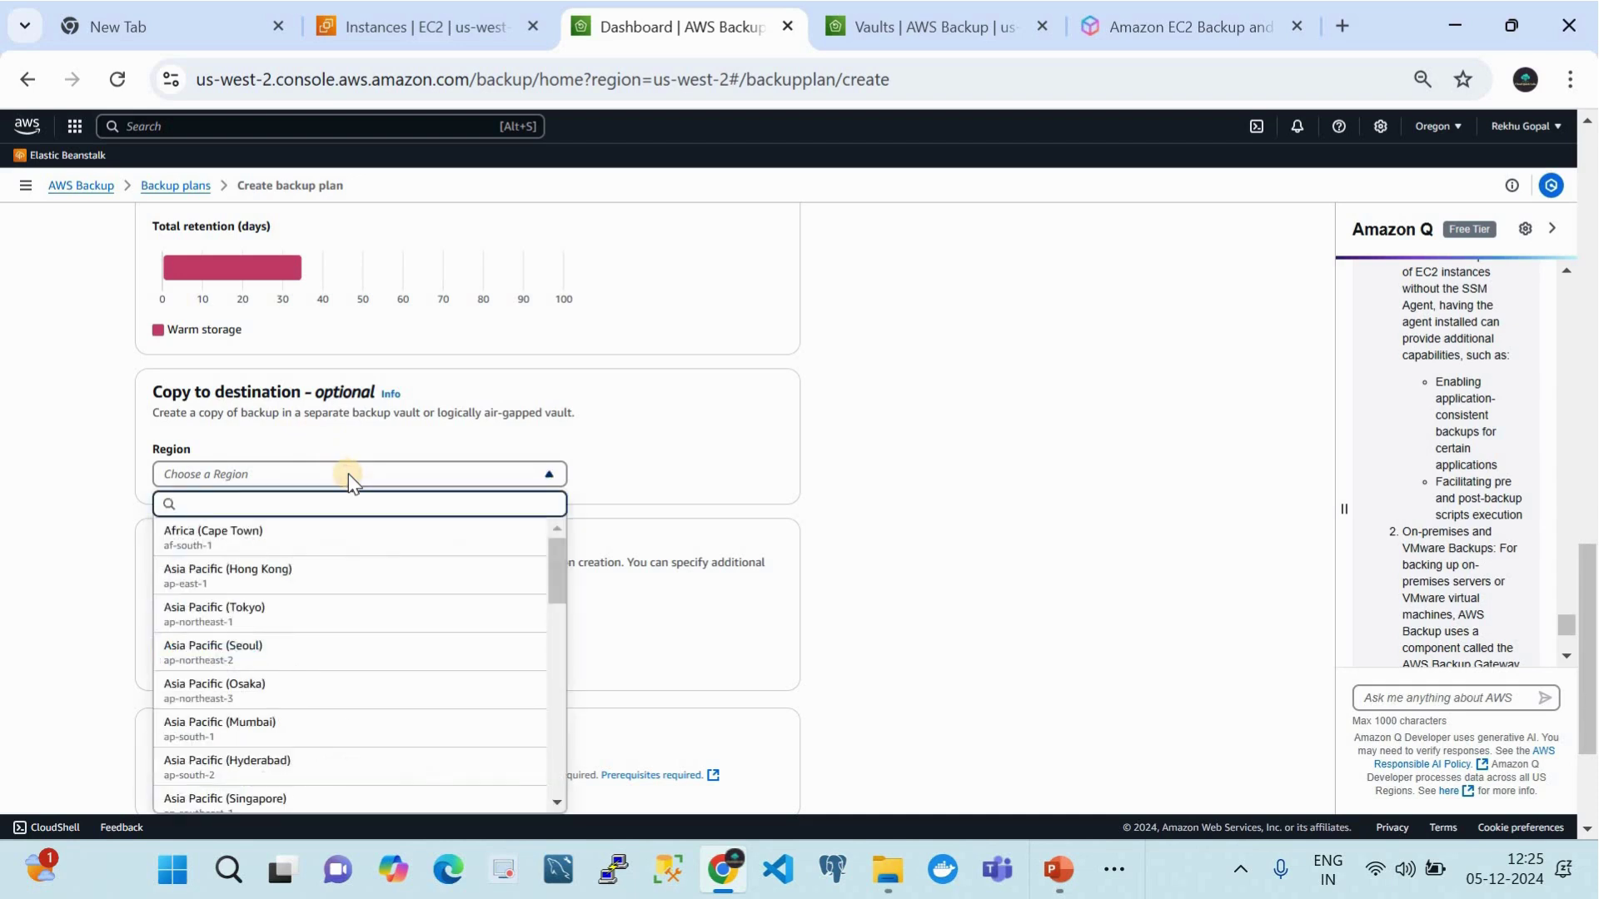
pyautogui.click(725, 506)
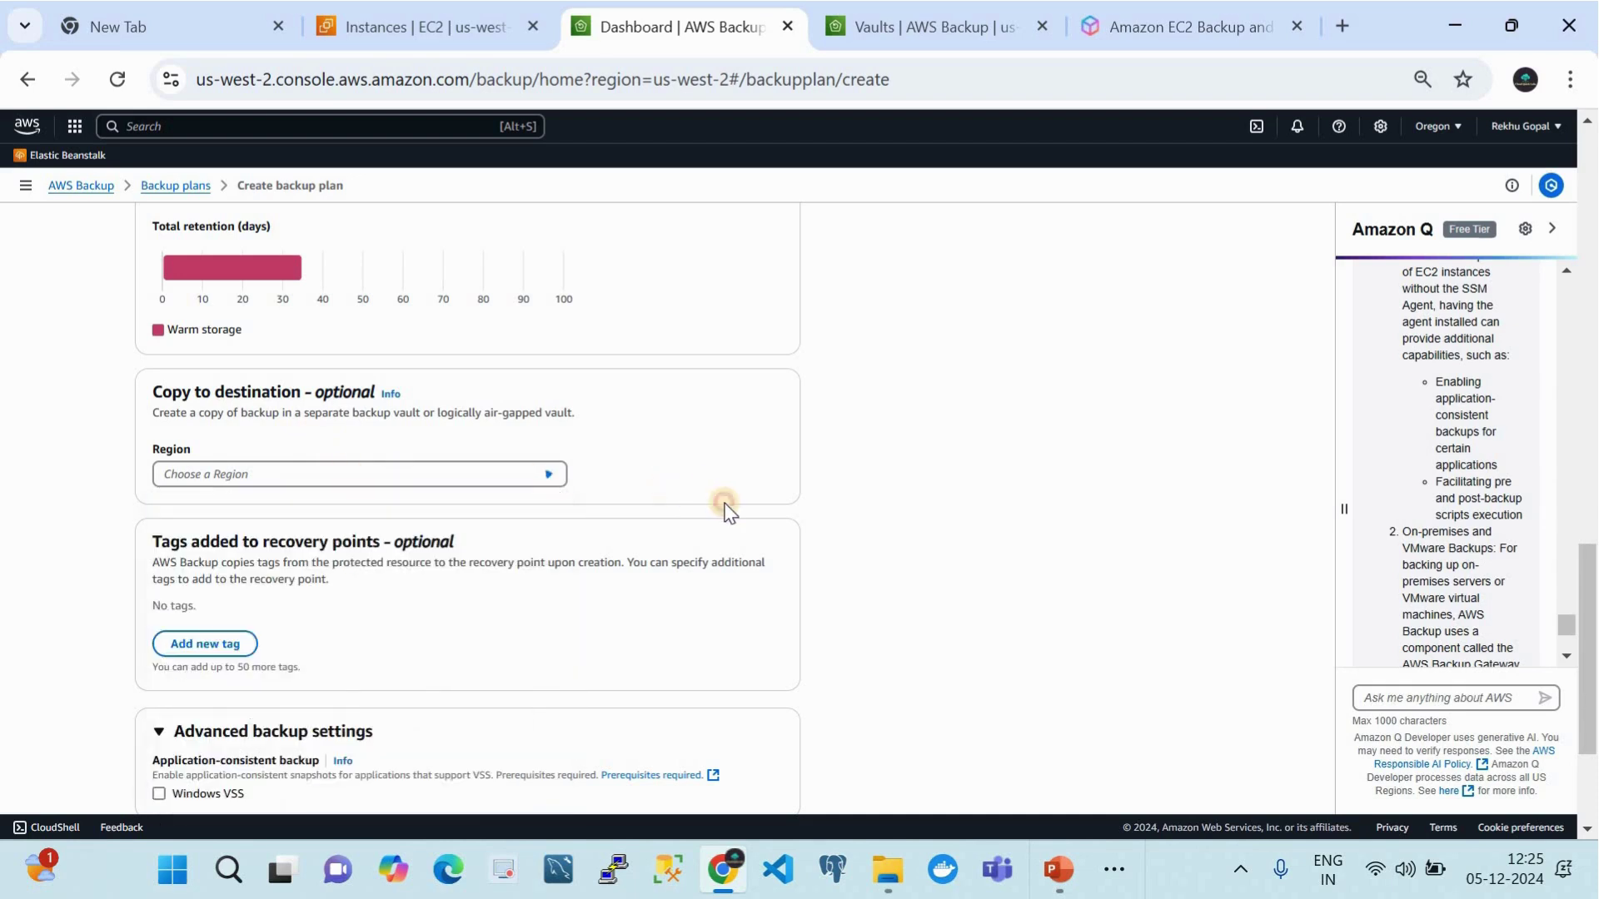
# Step: Add a recovery point tag with the key os and the value linux
pyautogui.scroll(-1, 724, 507)
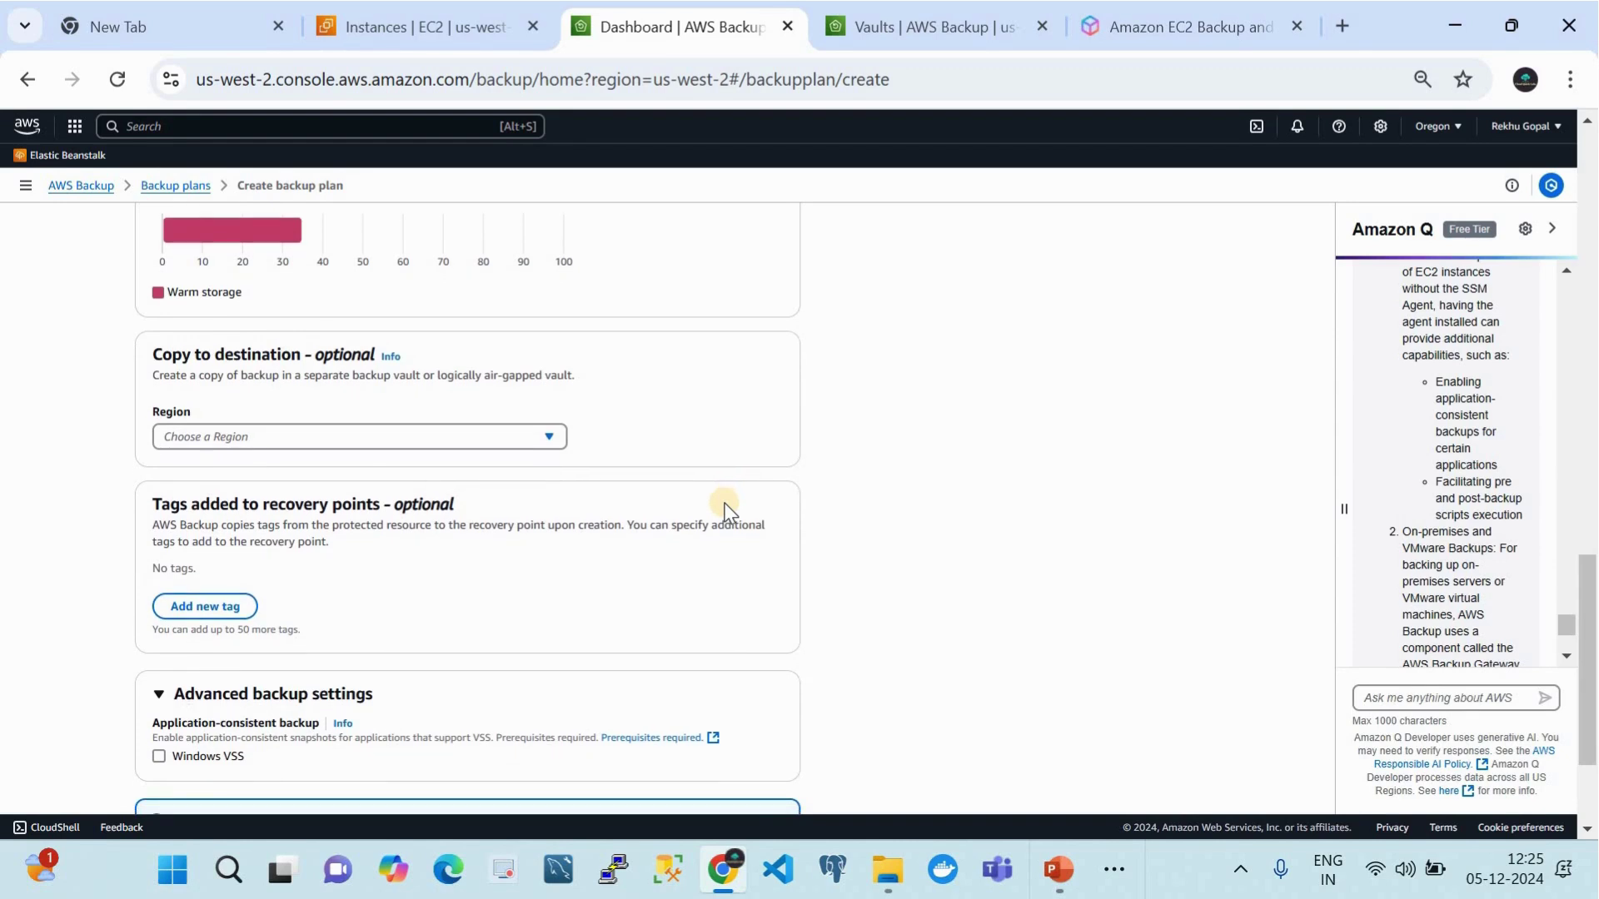
pyautogui.scroll(-1, 662, 551)
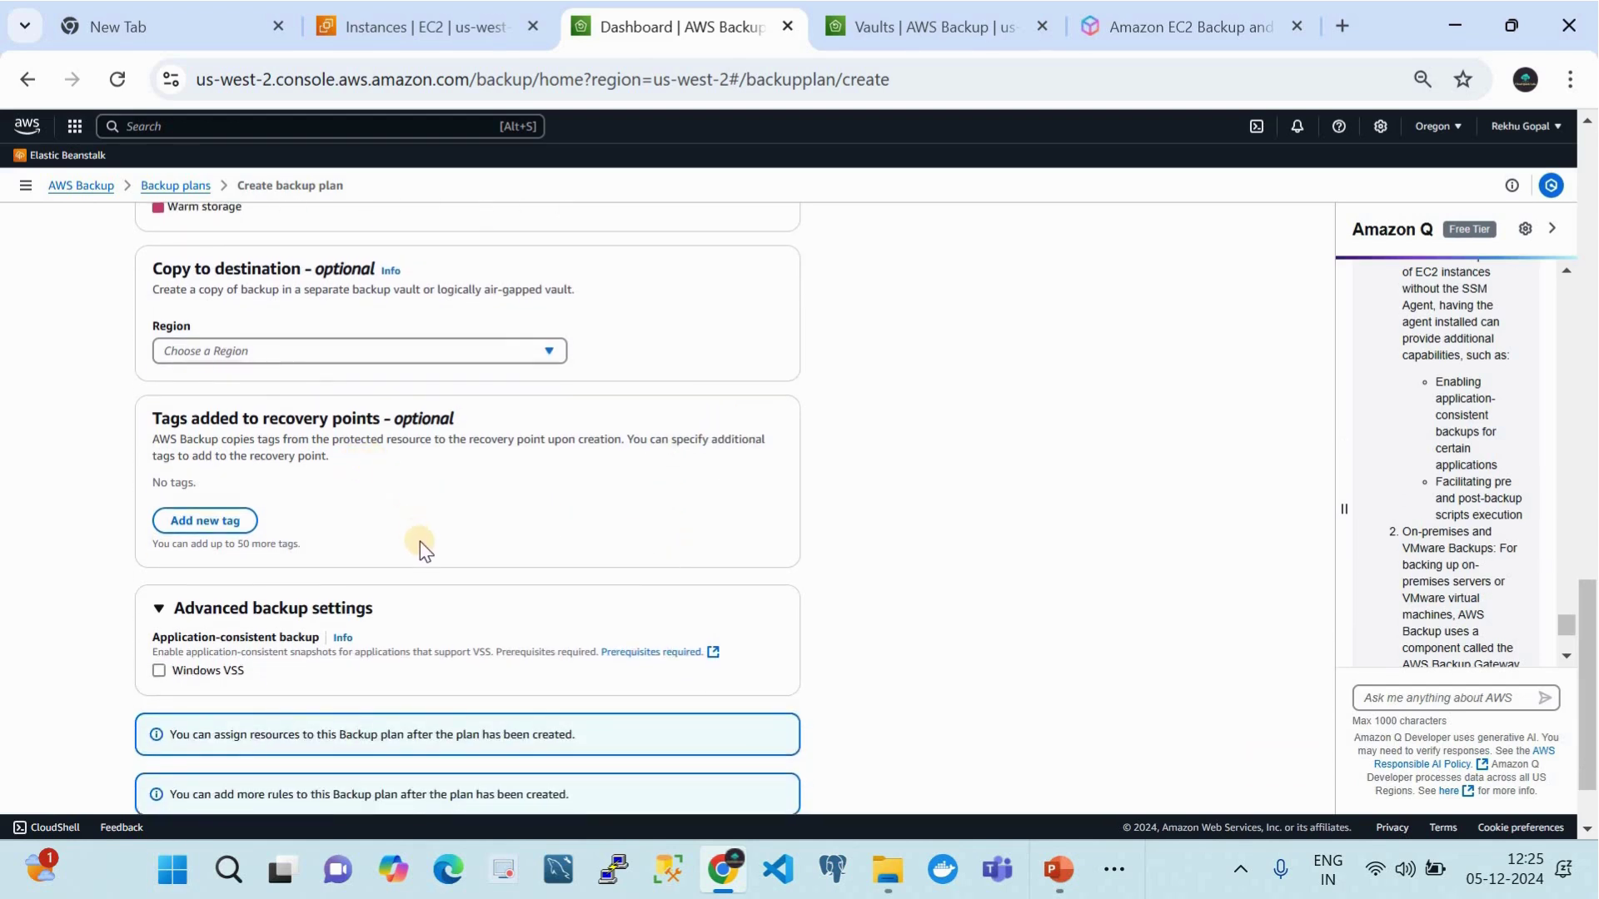
pyautogui.scroll(-1, 419, 541)
pyautogui.click(211, 482)
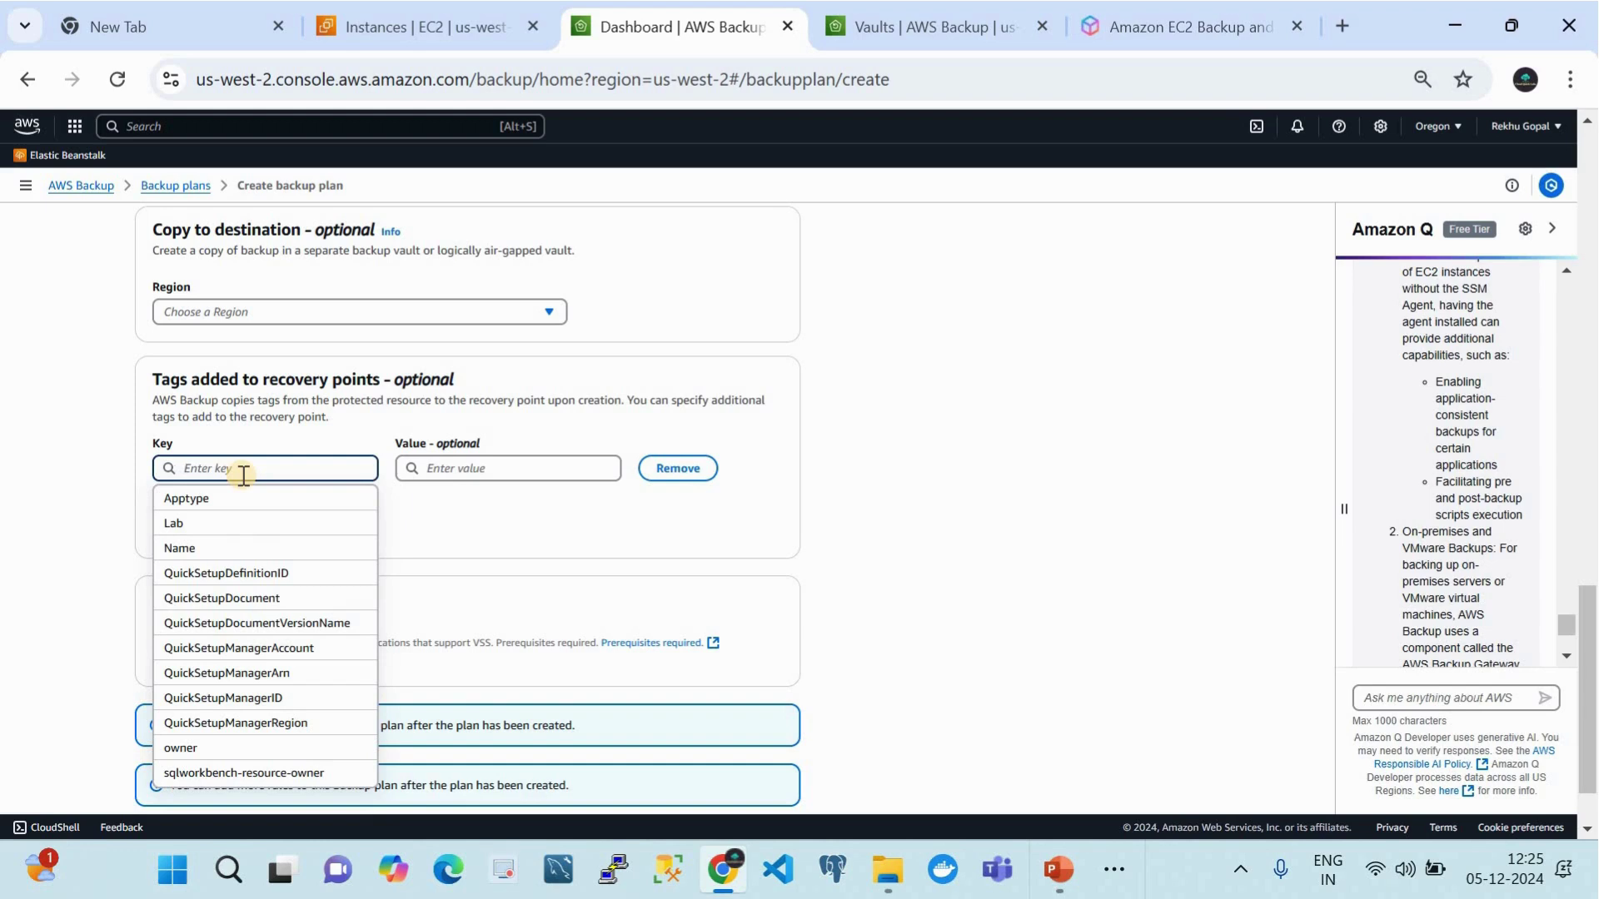
pyautogui.write('os')
pyautogui.click(503, 467)
pyautogui.write('linux')
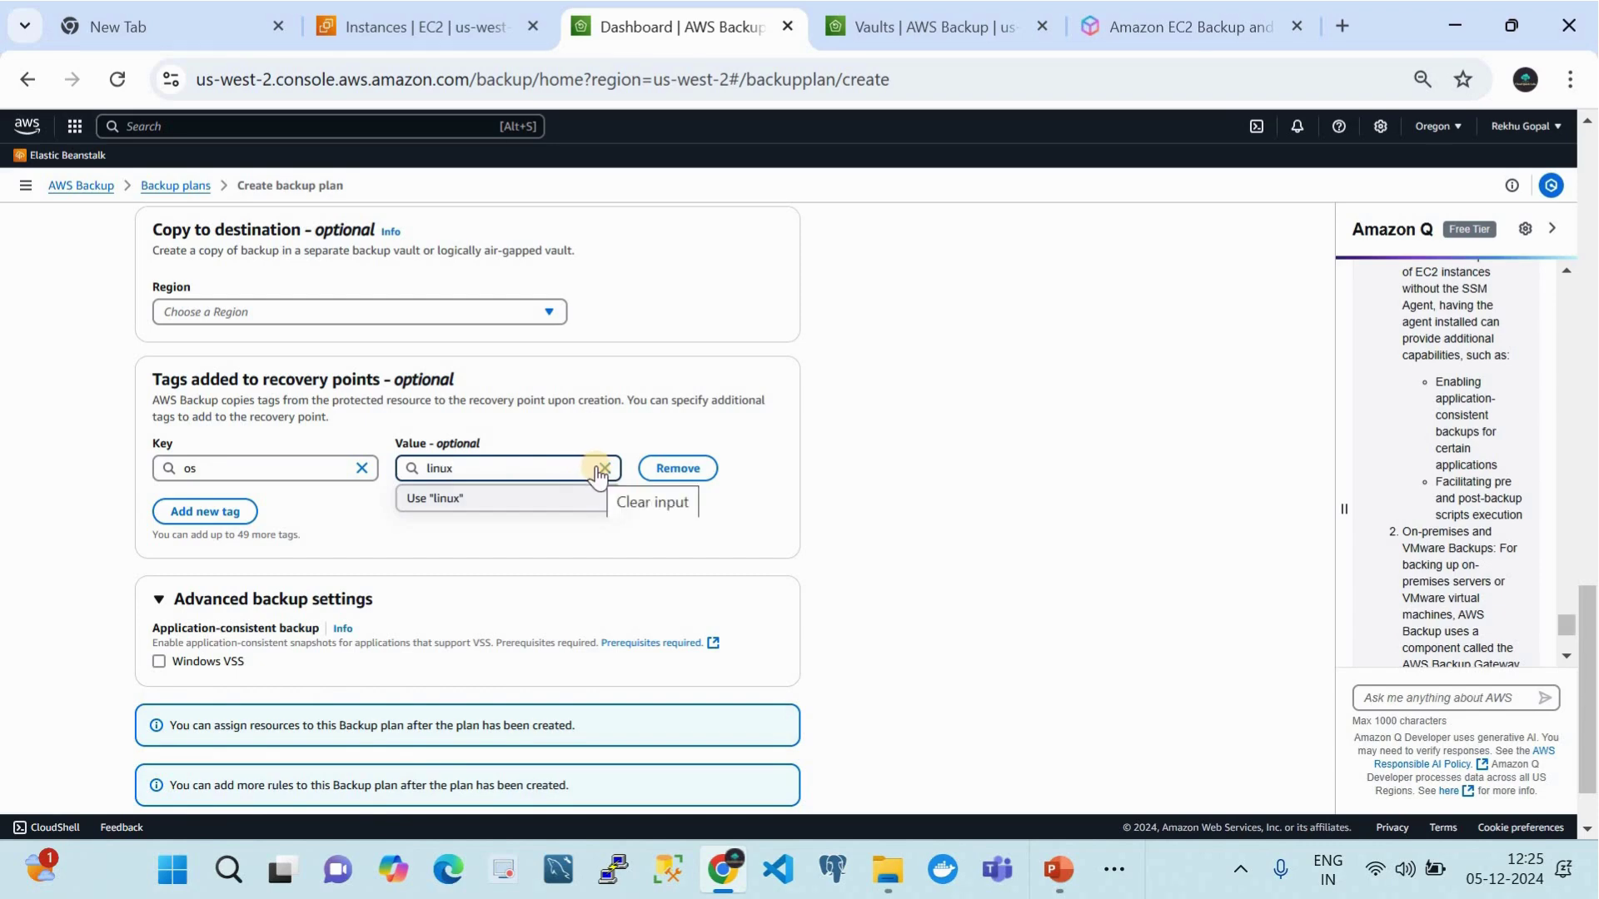
pyautogui.click(407, 533)
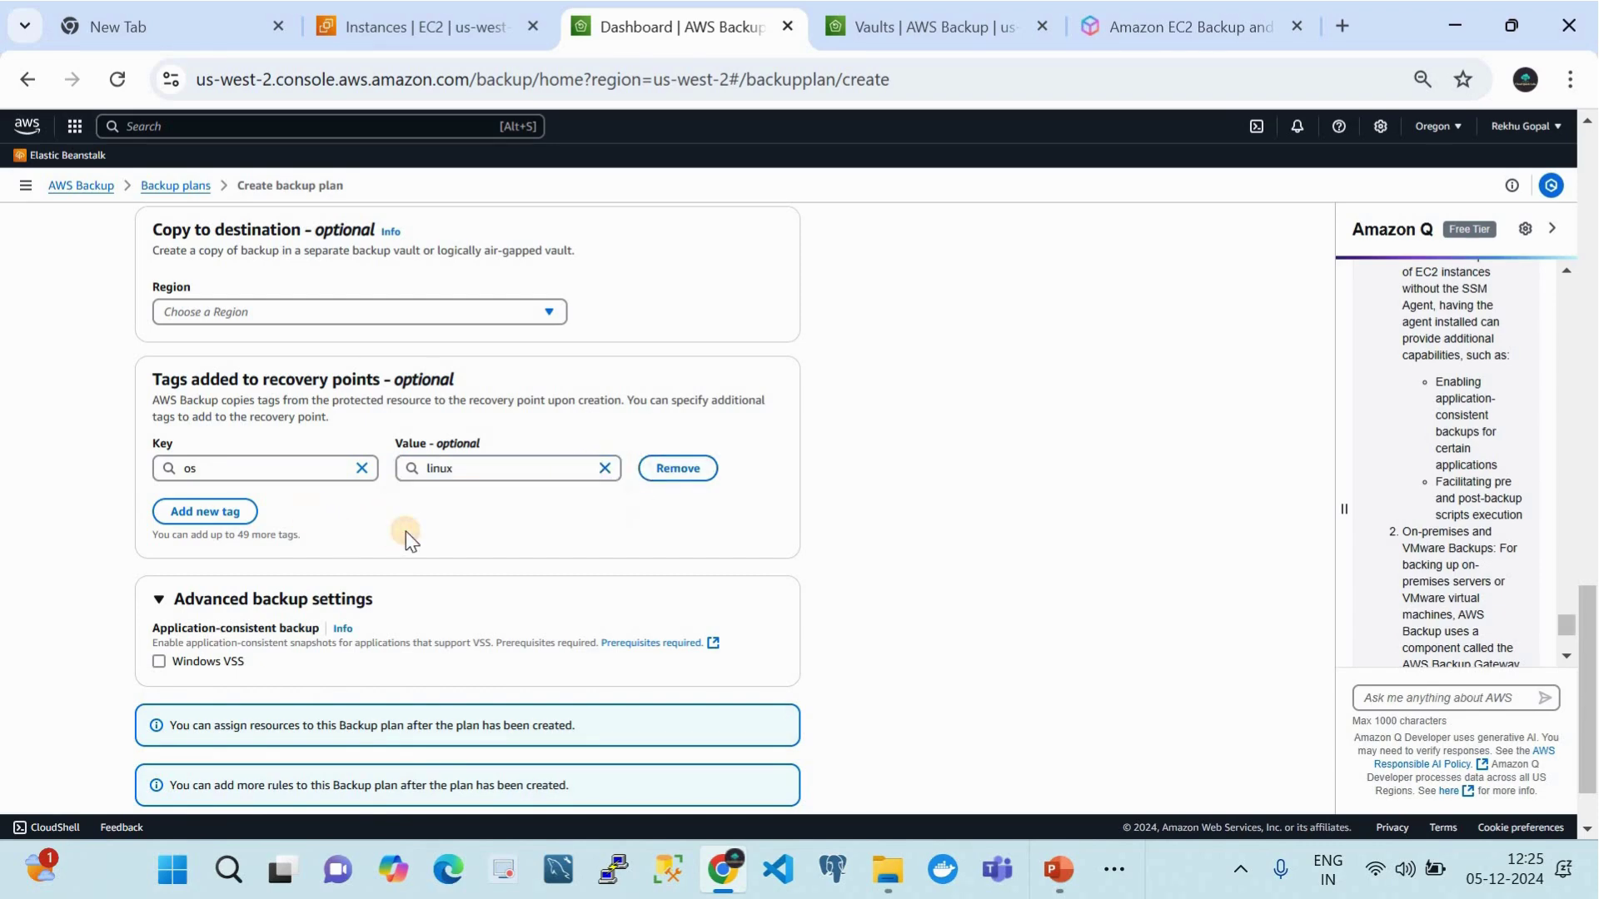
pyautogui.click(226, 514)
pyautogui.click(676, 513)
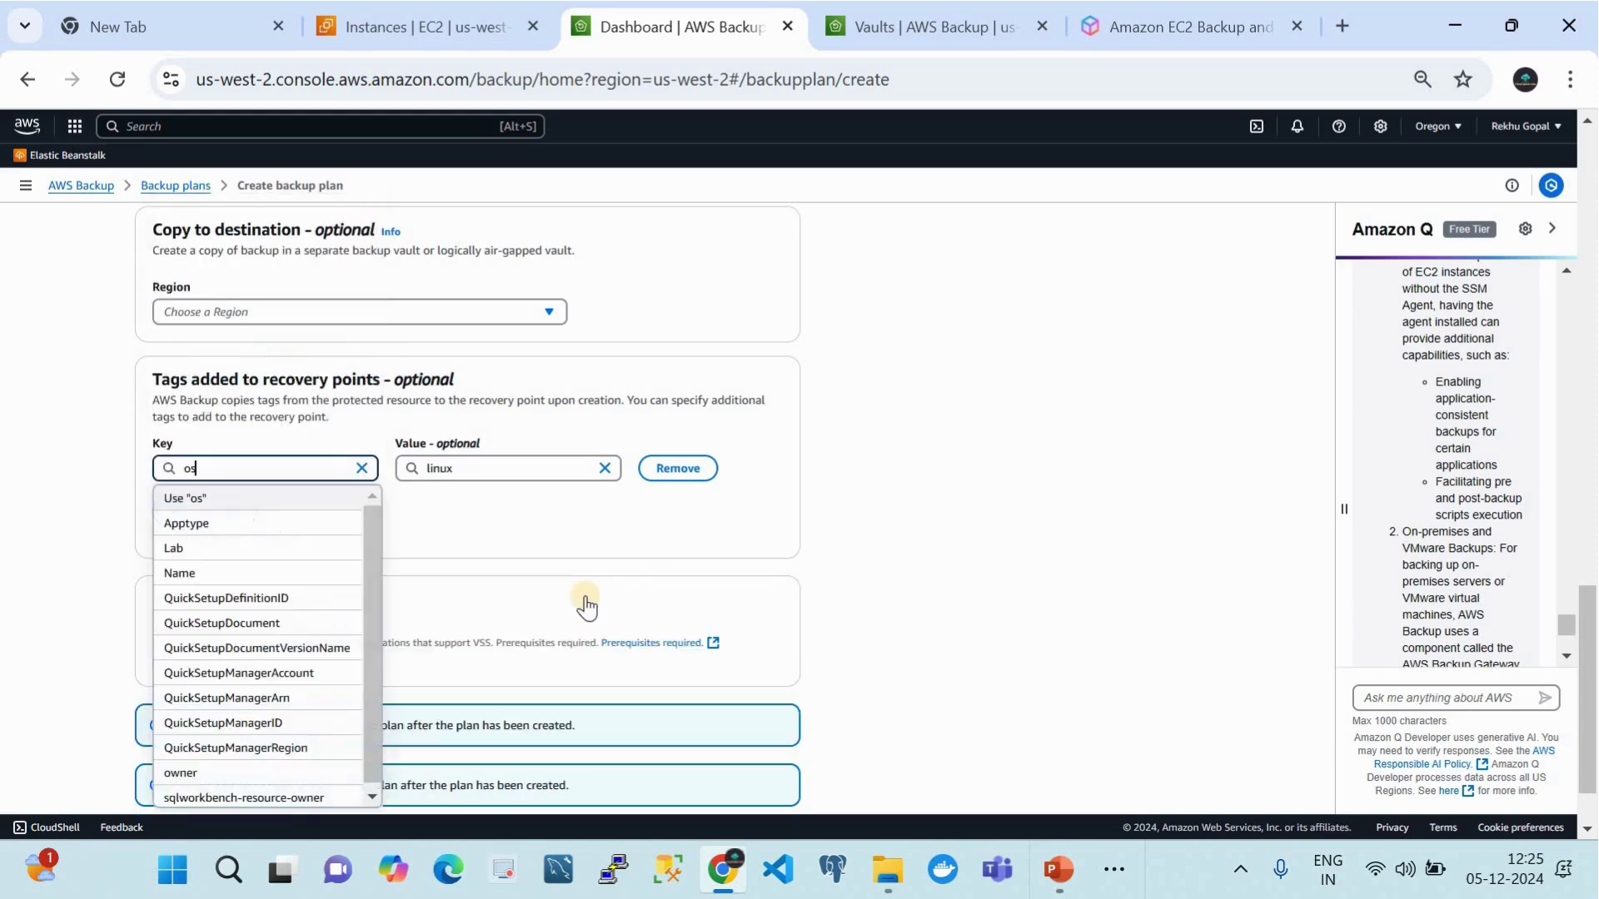
pyautogui.click(555, 549)
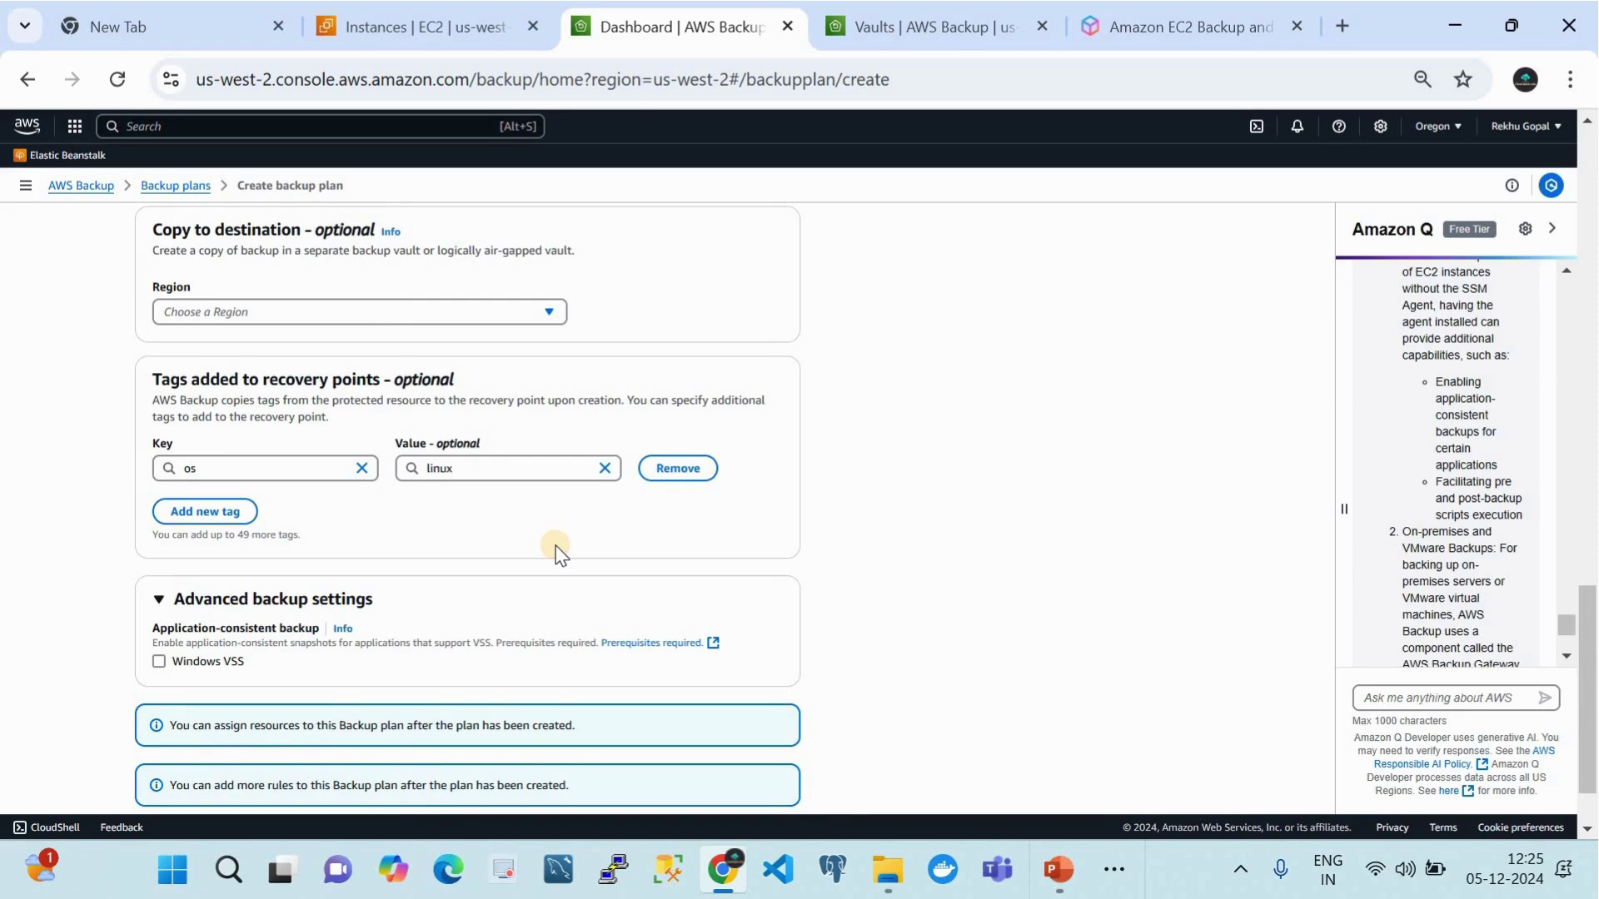
# Step: Create the demolinuxbackup backup plan with the configured daily rule
pyautogui.scroll(-2, 555, 549)
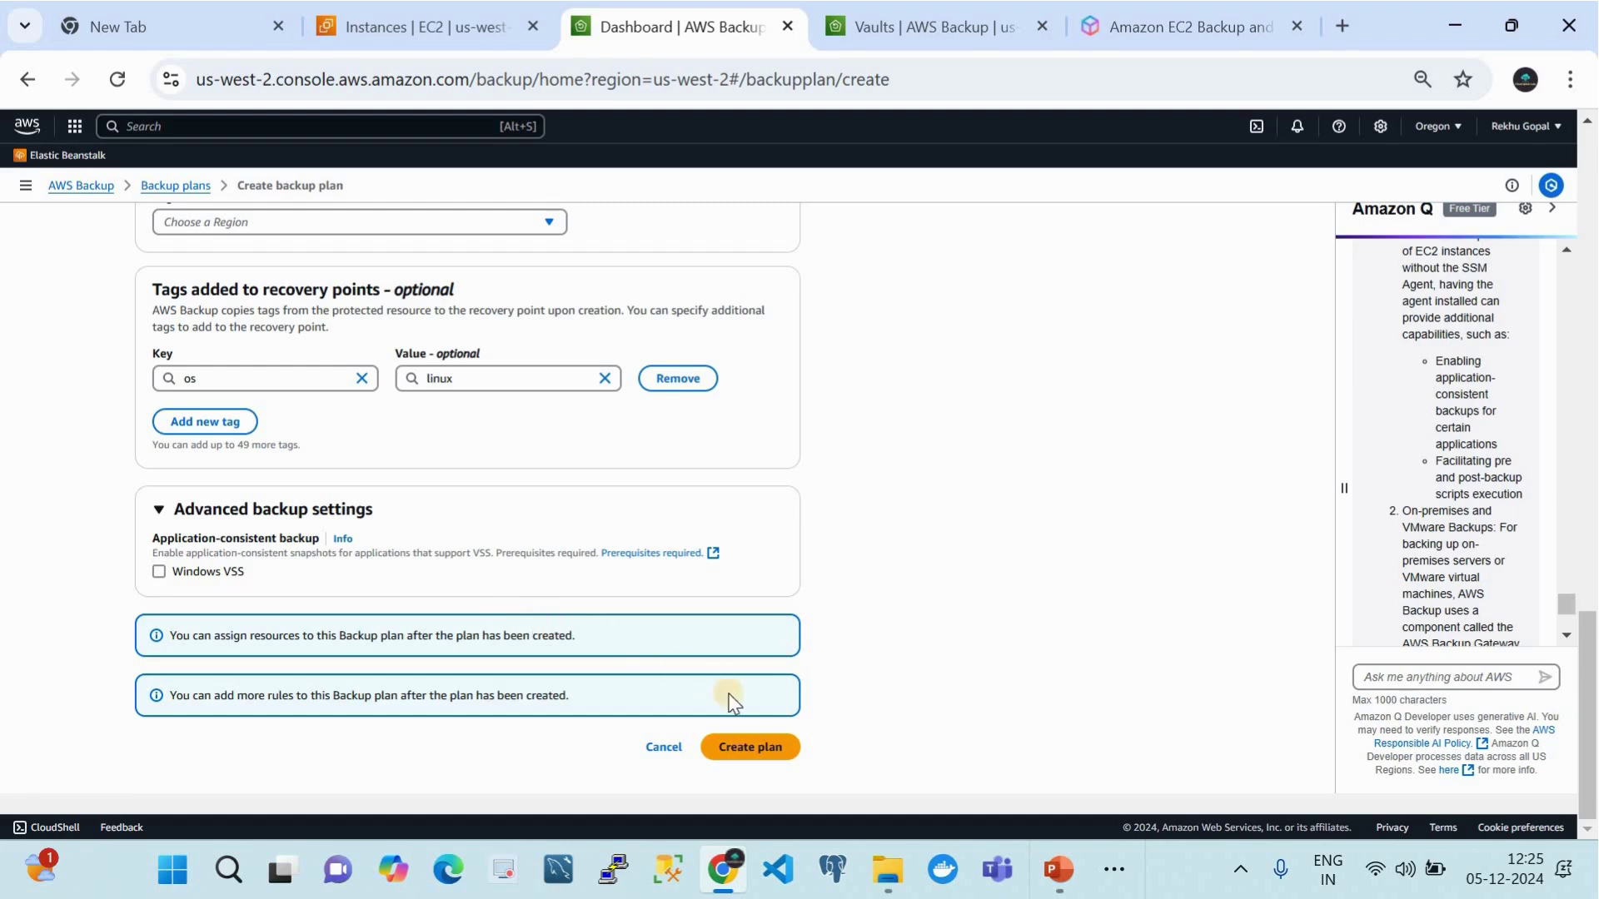
pyautogui.click(750, 760)
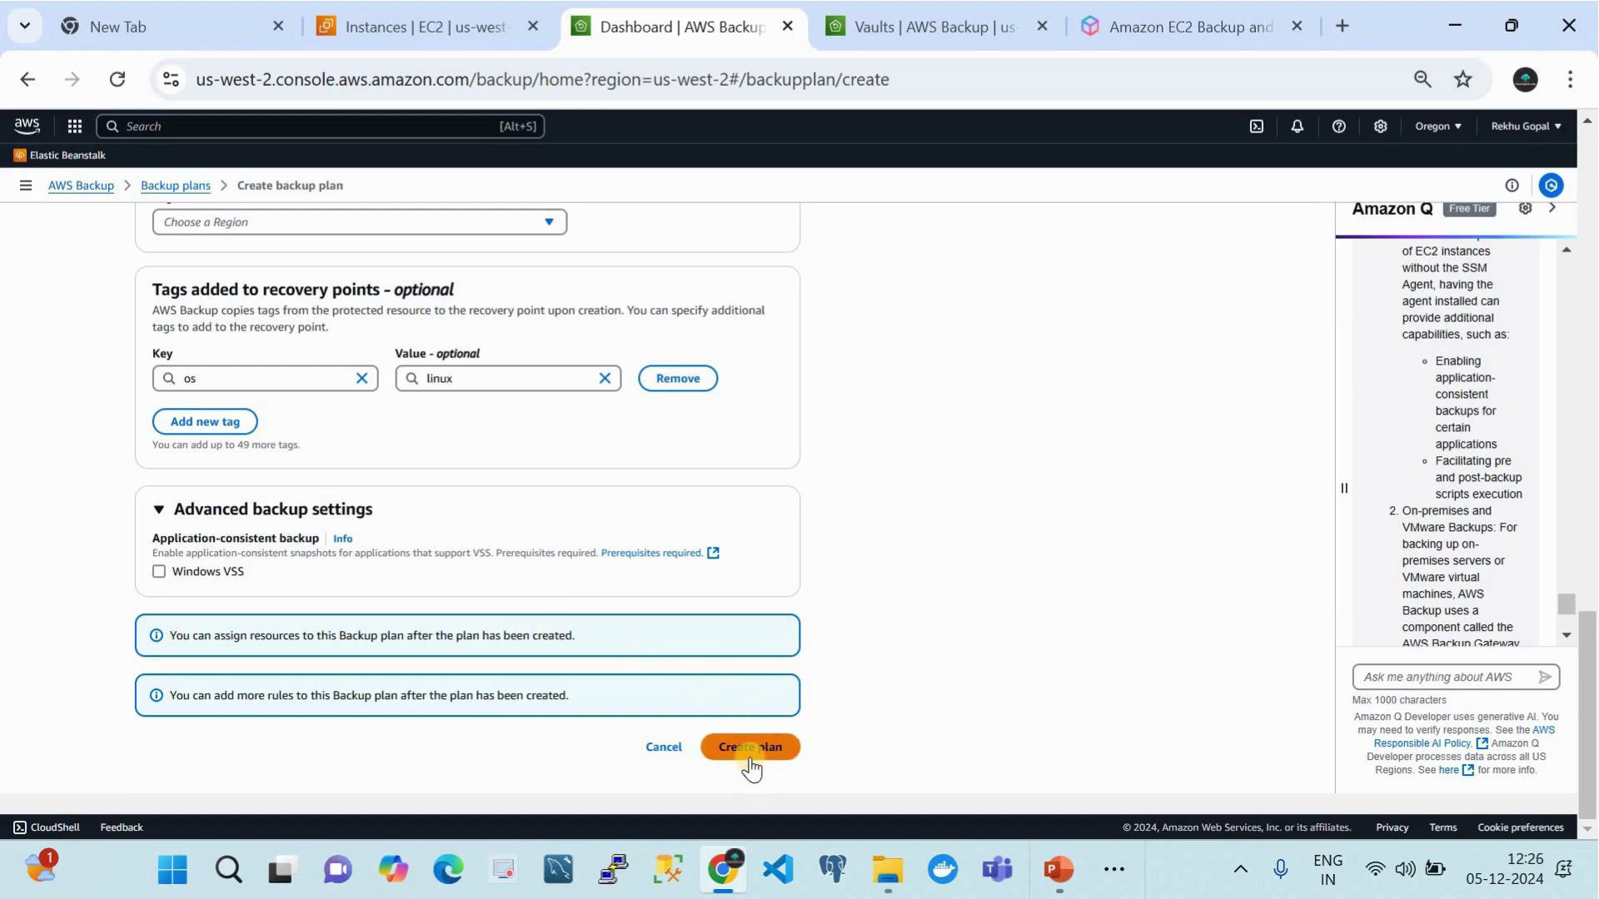
pyautogui.click(751, 759)
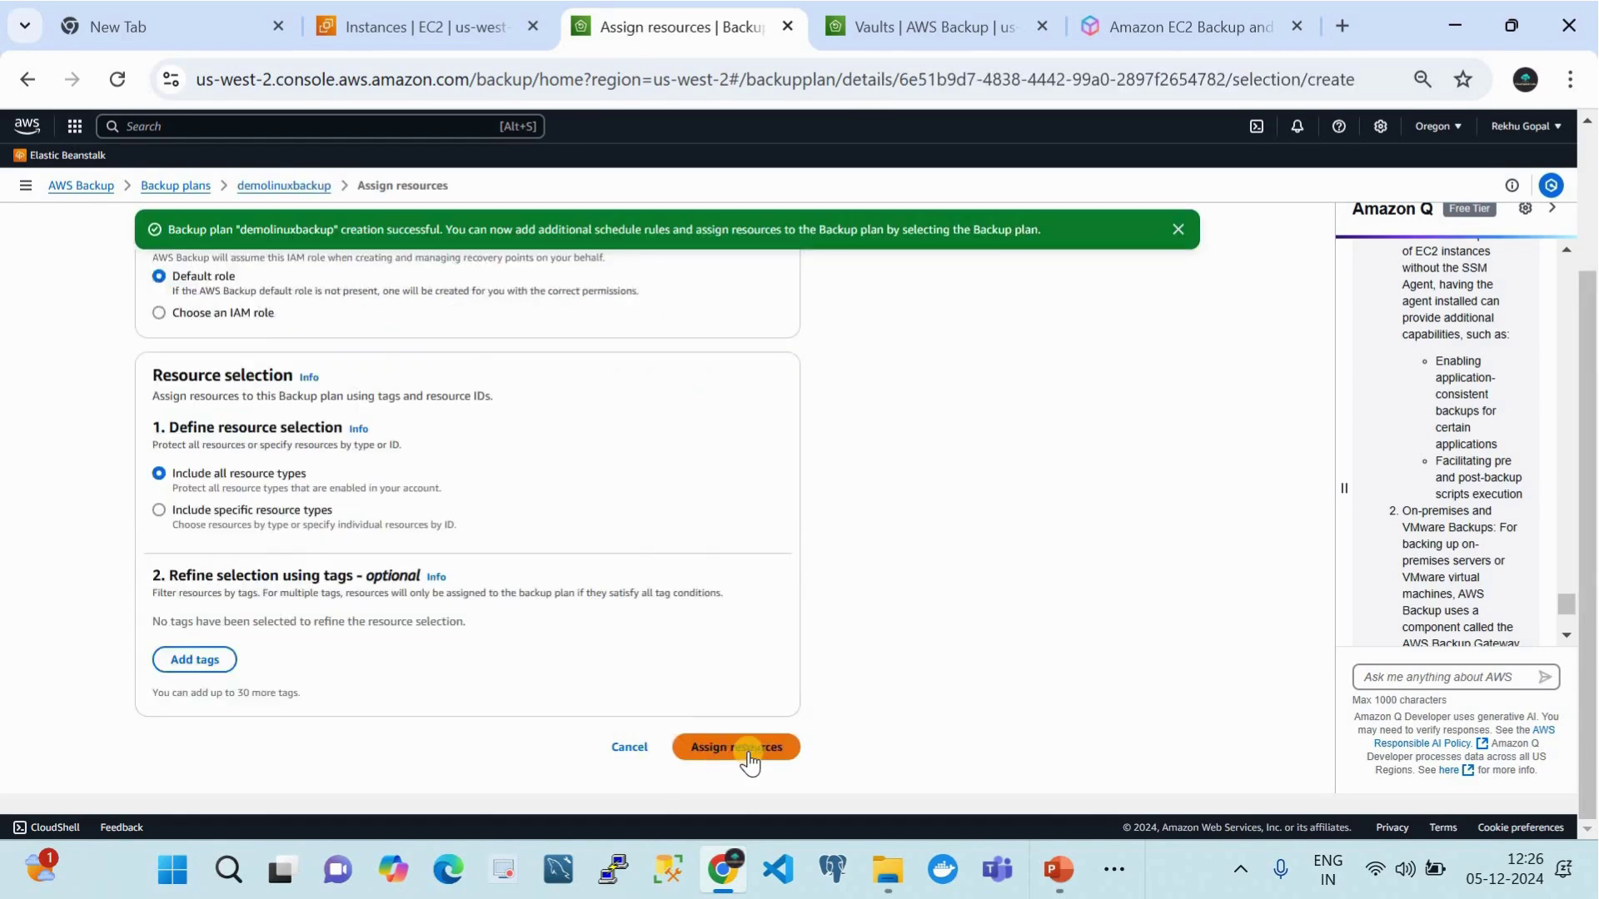
# Step: Name the plan's resource assignment linuxassignmentrule
pyautogui.scroll(2, 613, 568)
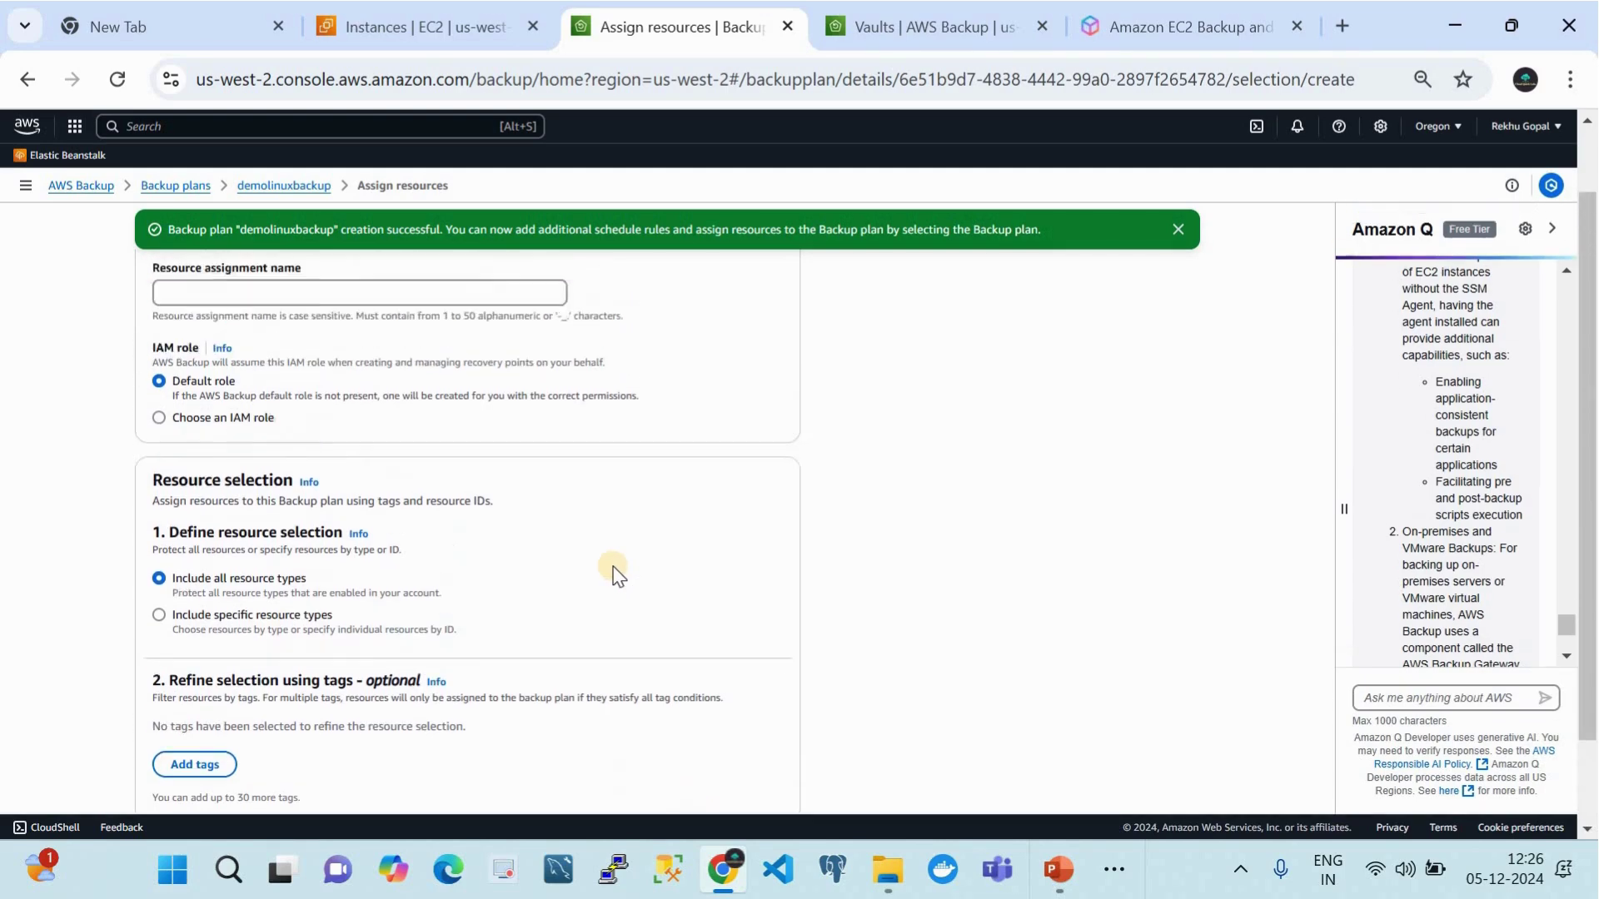
pyautogui.scroll(1, 617, 575)
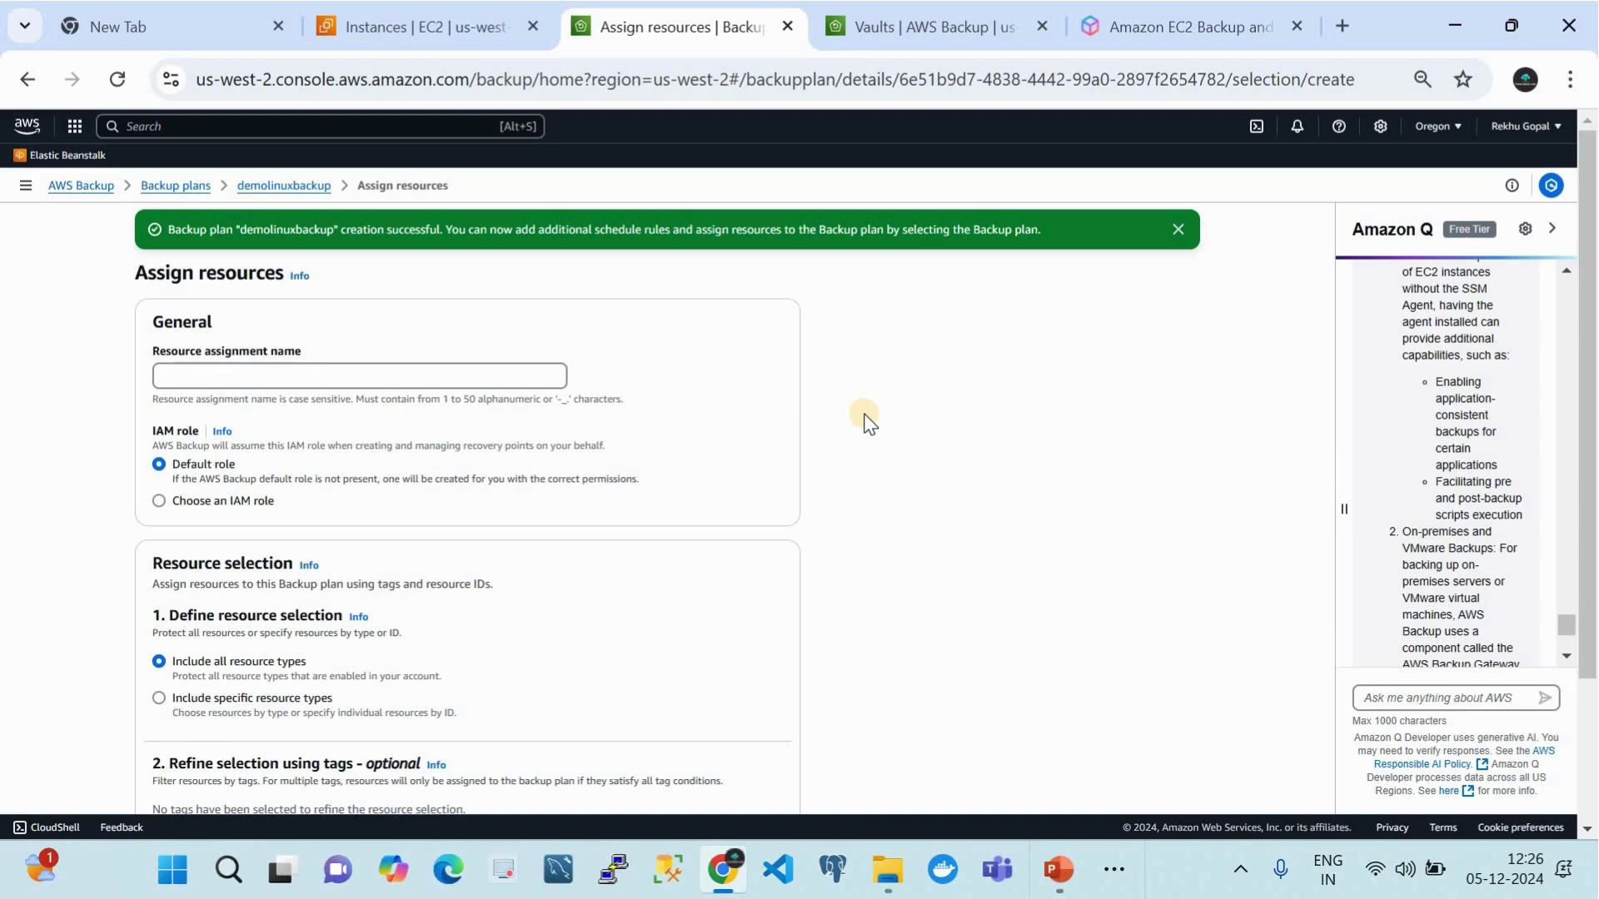
pyautogui.click(415, 383)
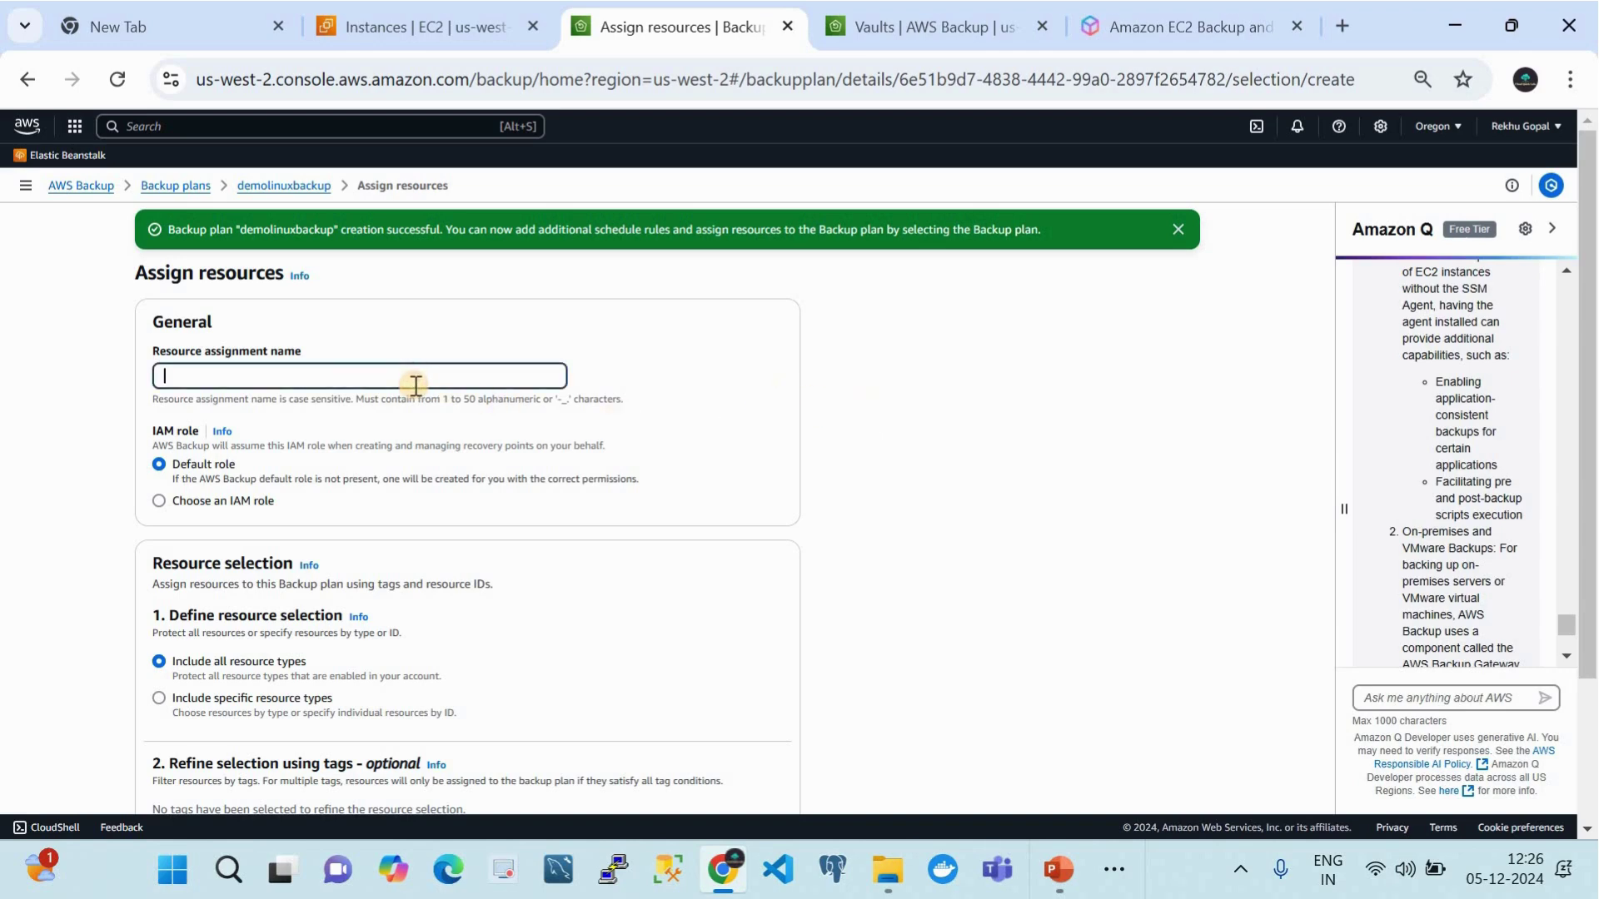
pyautogui.write('linuxassignmentrule')
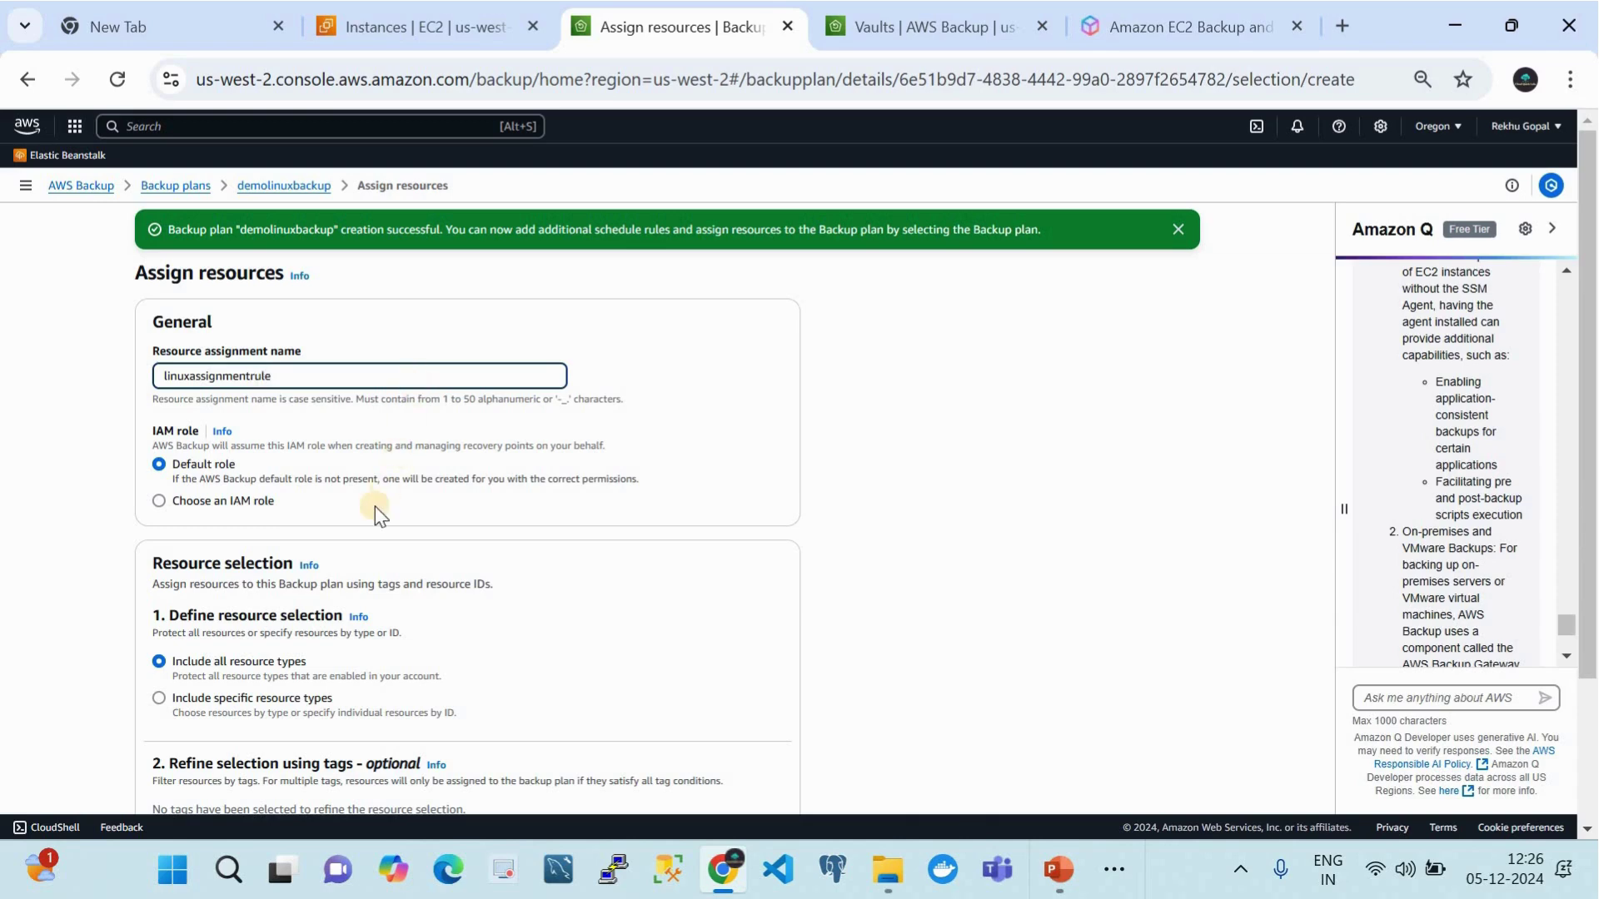
# Step: Set the resource assignment to use a chosen IAM role instead of the default one, selecting ETLlambdaAccessRole
pyautogui.click(175, 501)
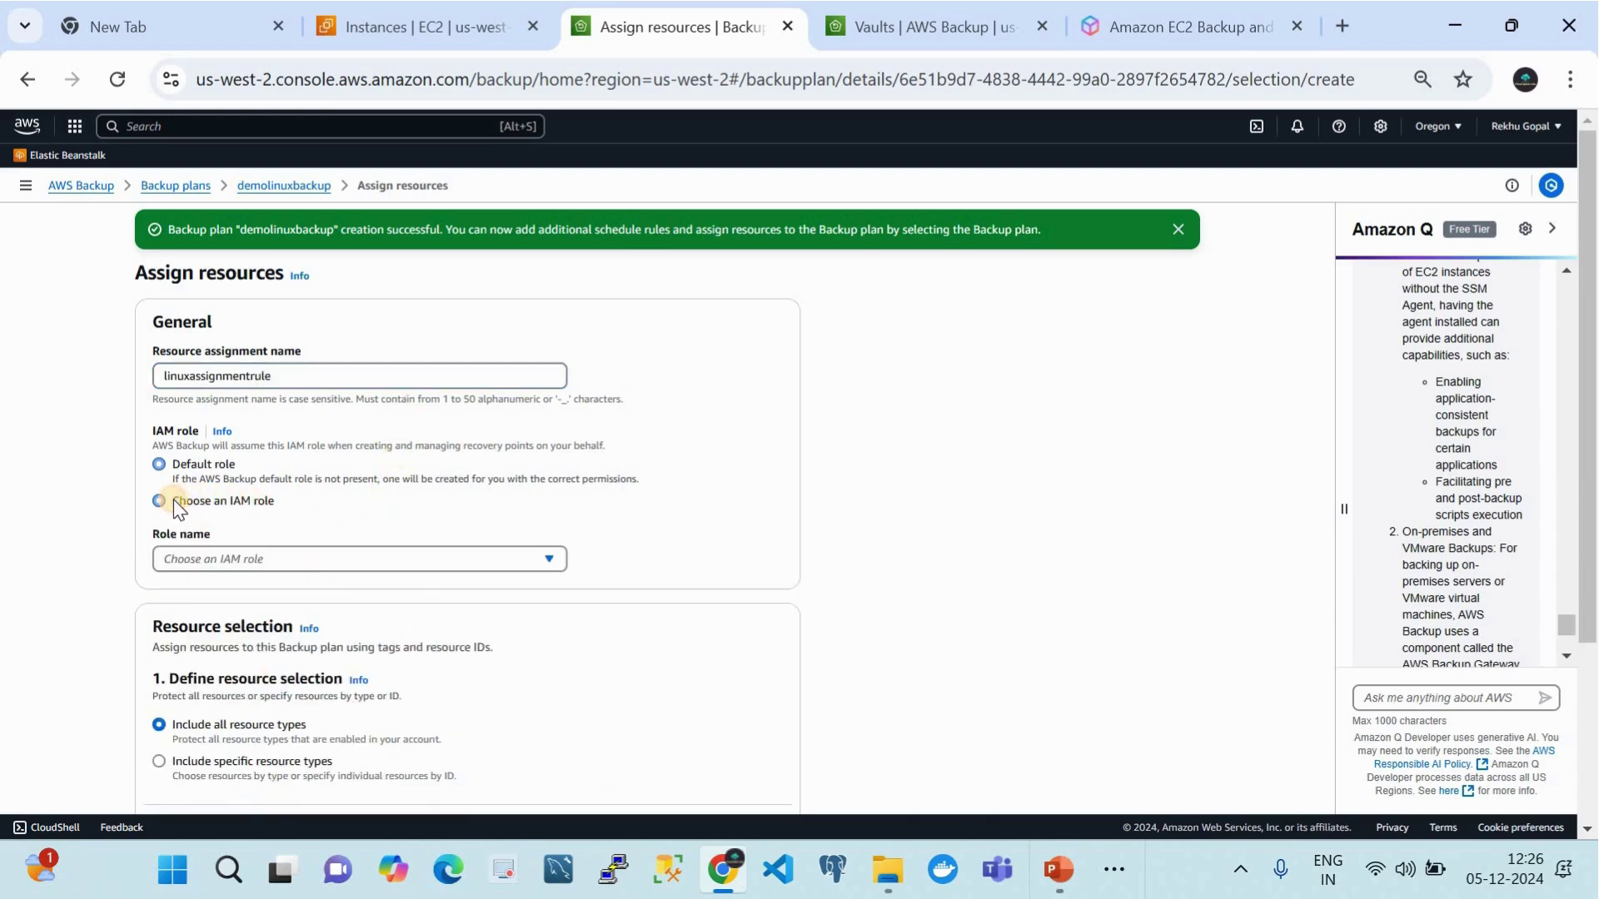
pyautogui.click(242, 554)
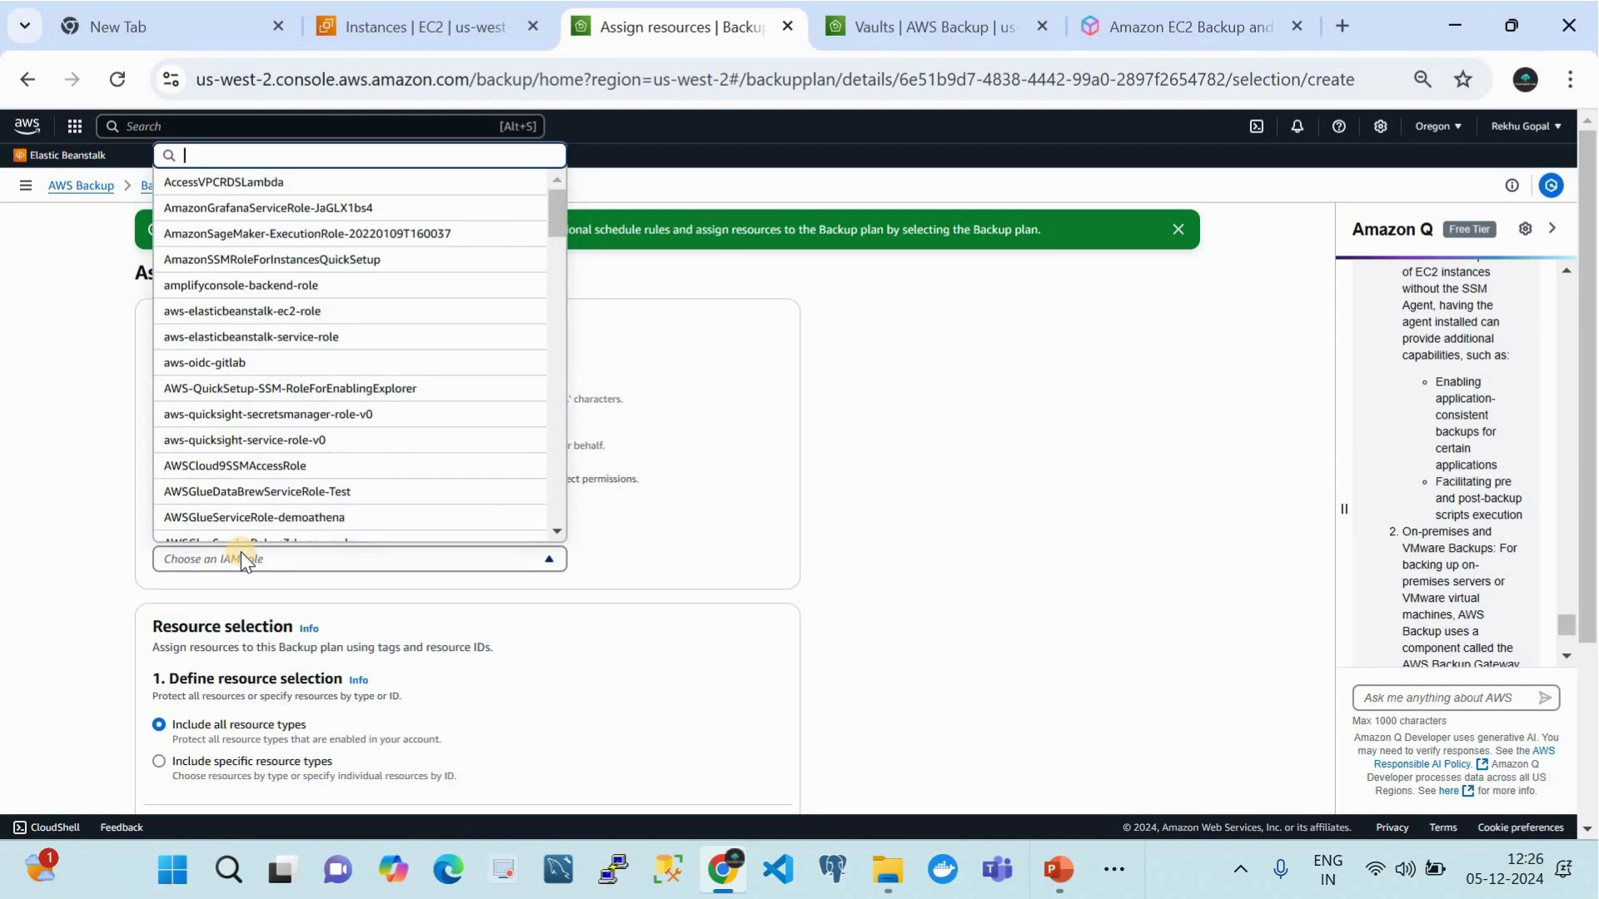
pyautogui.write('e')
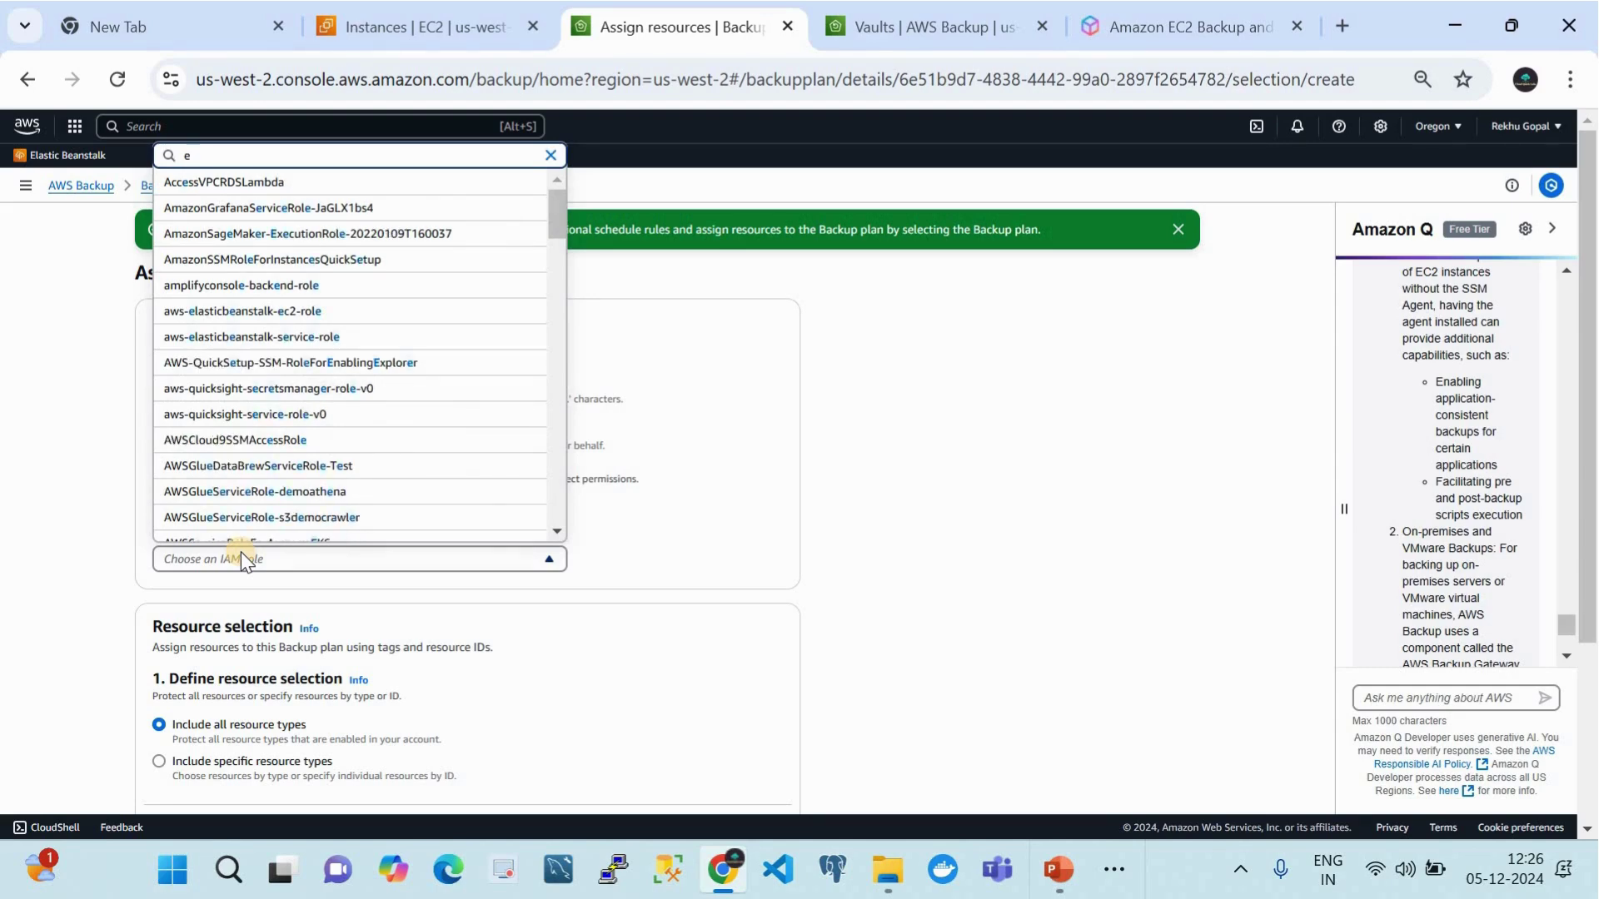
pyautogui.write('tl')
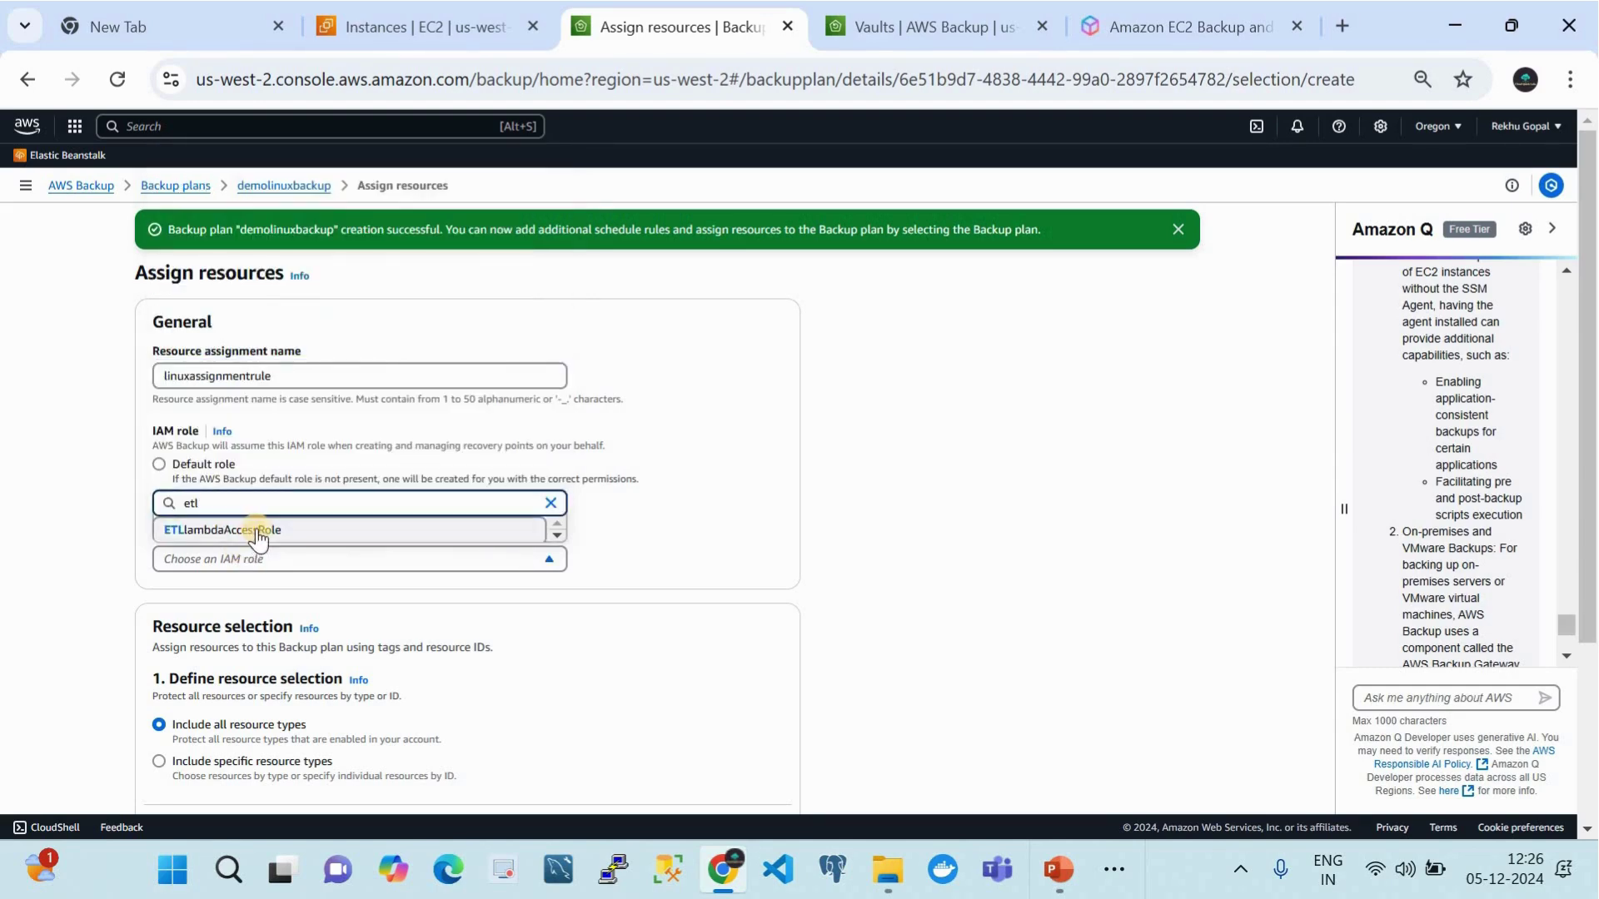
pyautogui.click(257, 533)
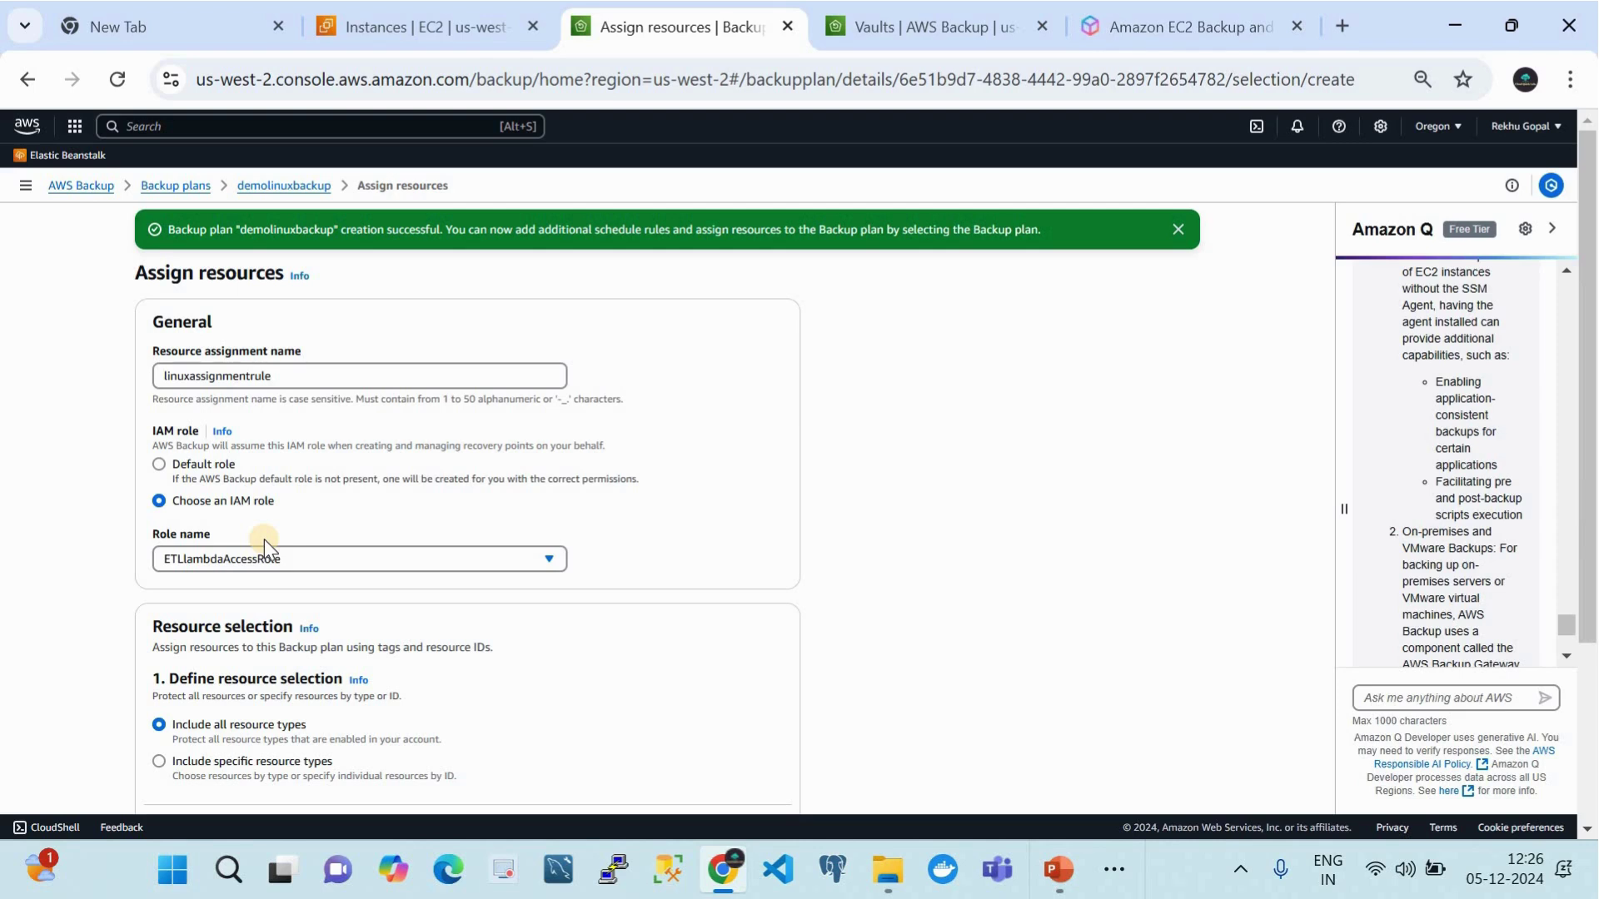
# Step: Add an empty tag condition and limit the resource selection to specific resource types
pyautogui.scroll(-3, 273, 563)
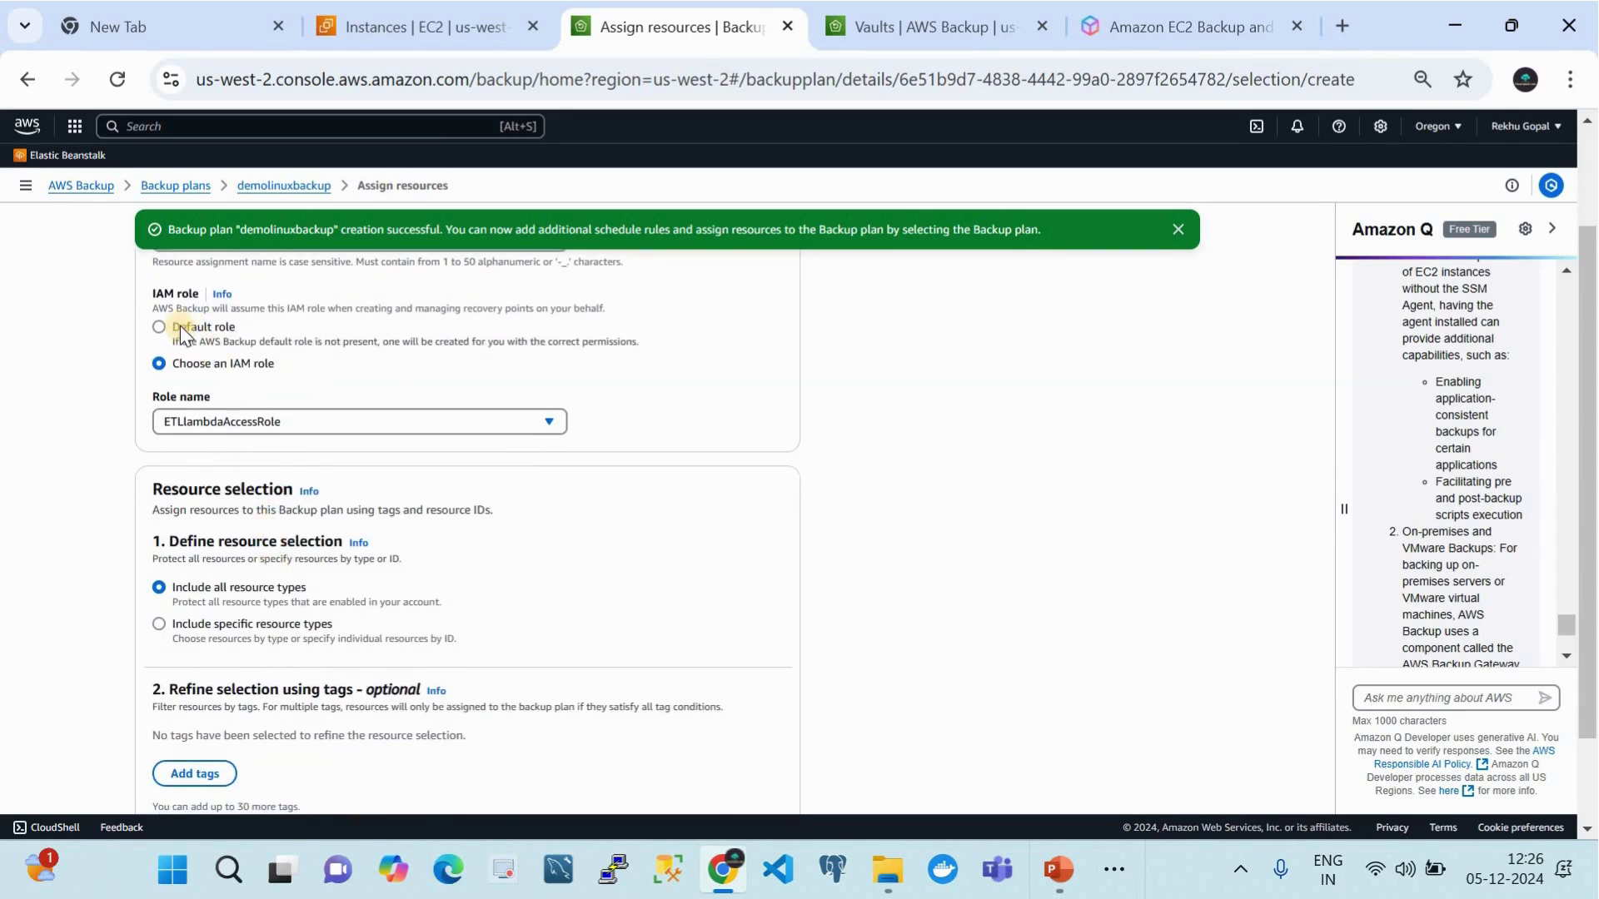
pyautogui.scroll(-2, 297, 547)
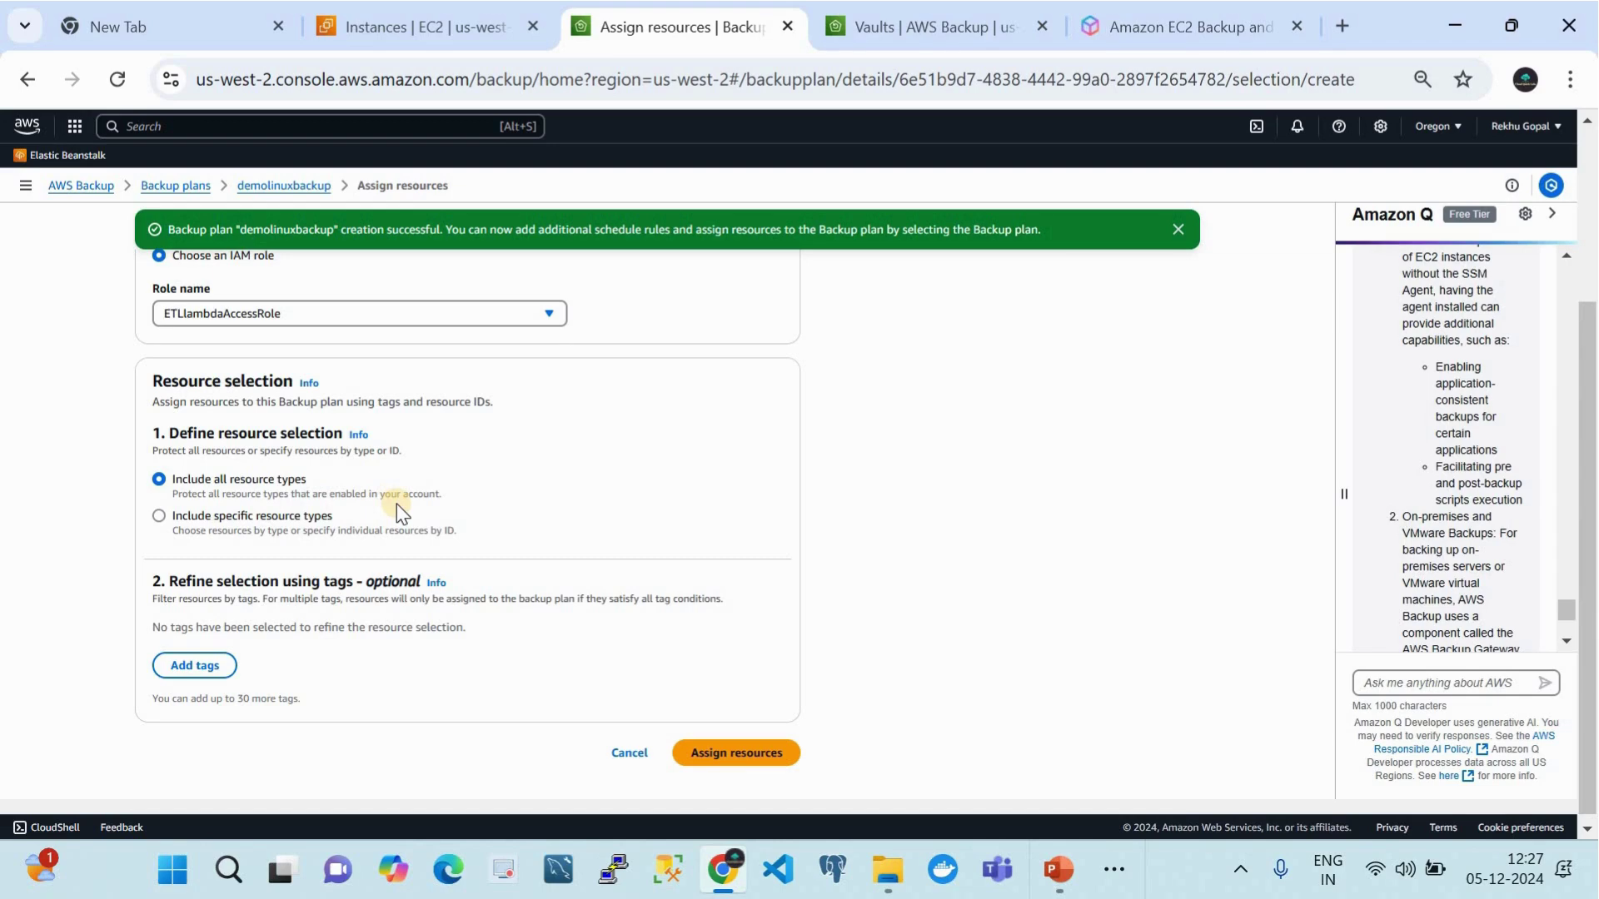
pyautogui.scroll(-1, 397, 502)
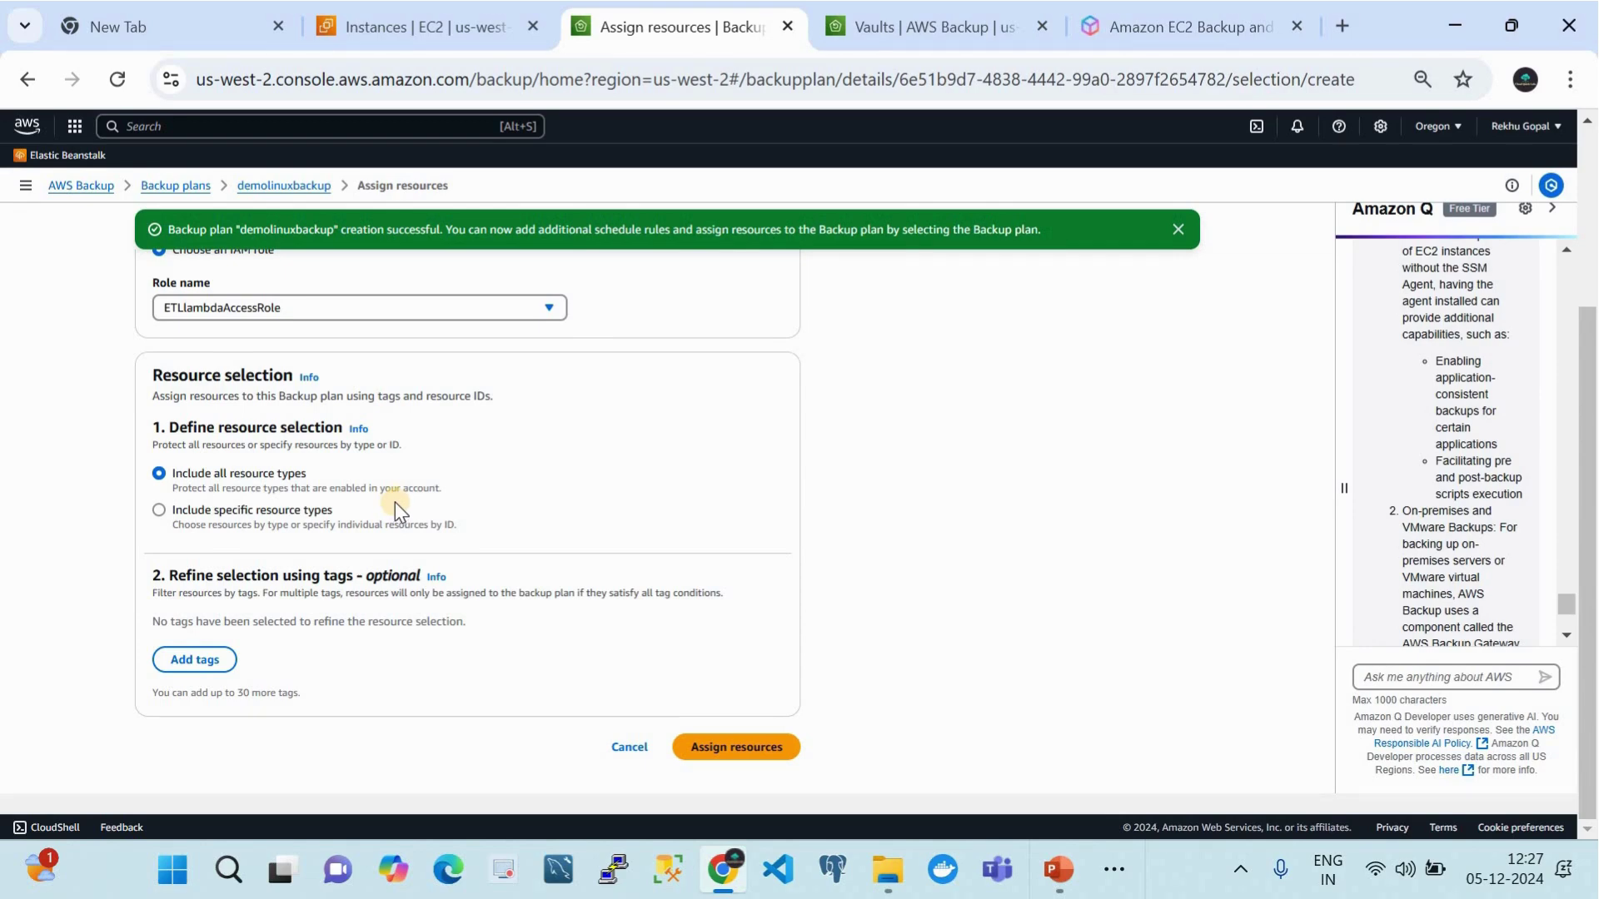
pyautogui.click(211, 658)
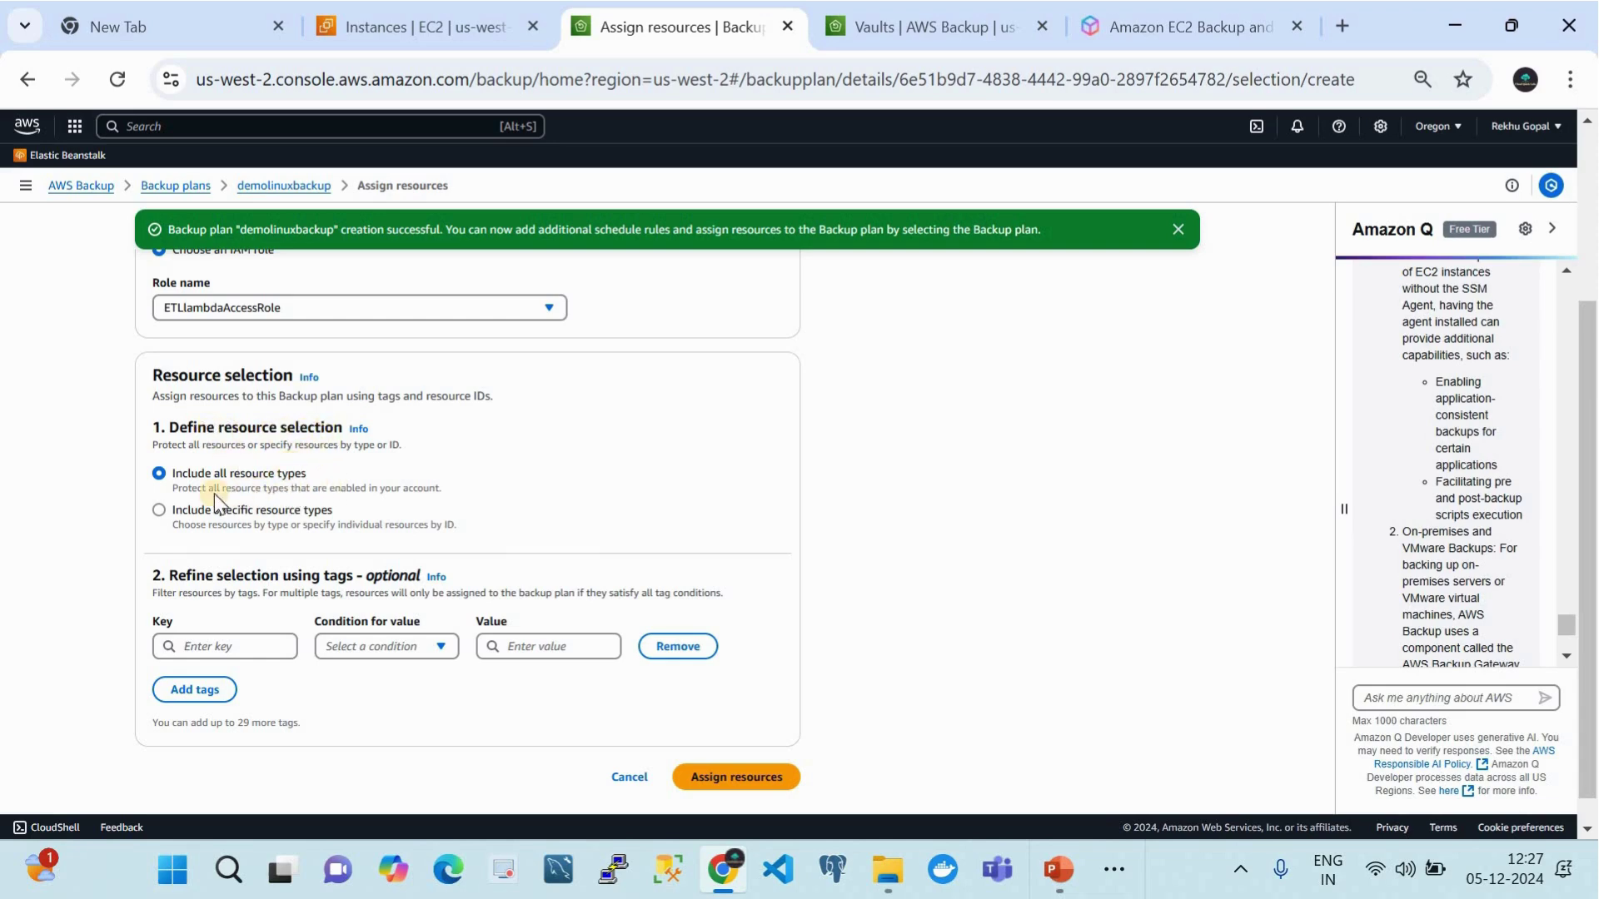
pyautogui.click(159, 510)
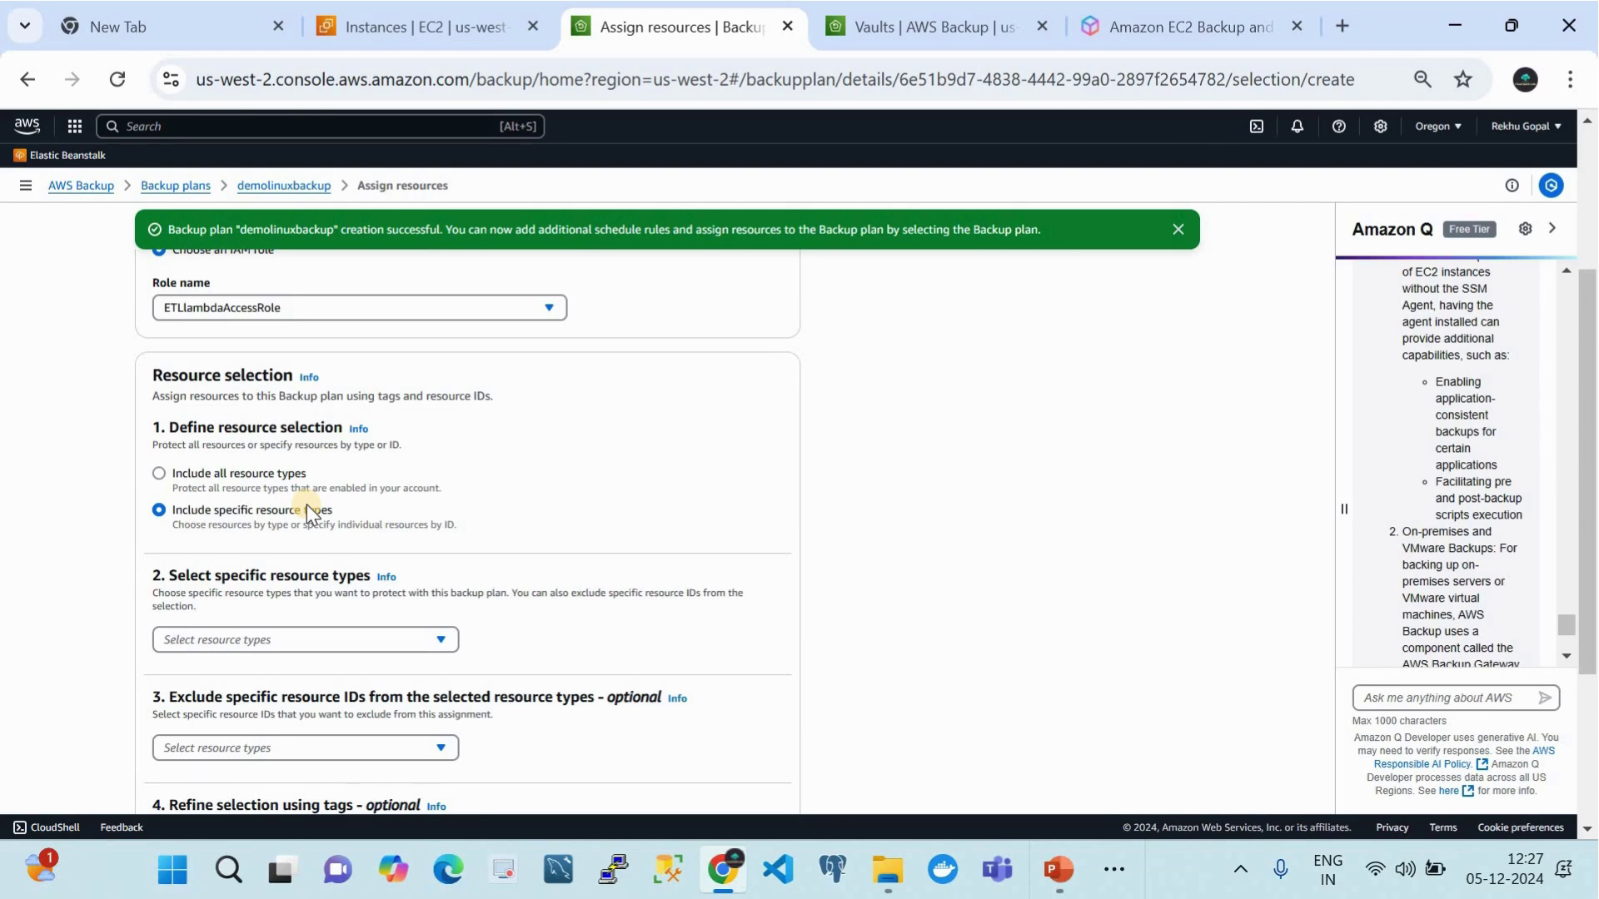
pyautogui.scroll(-2, 306, 505)
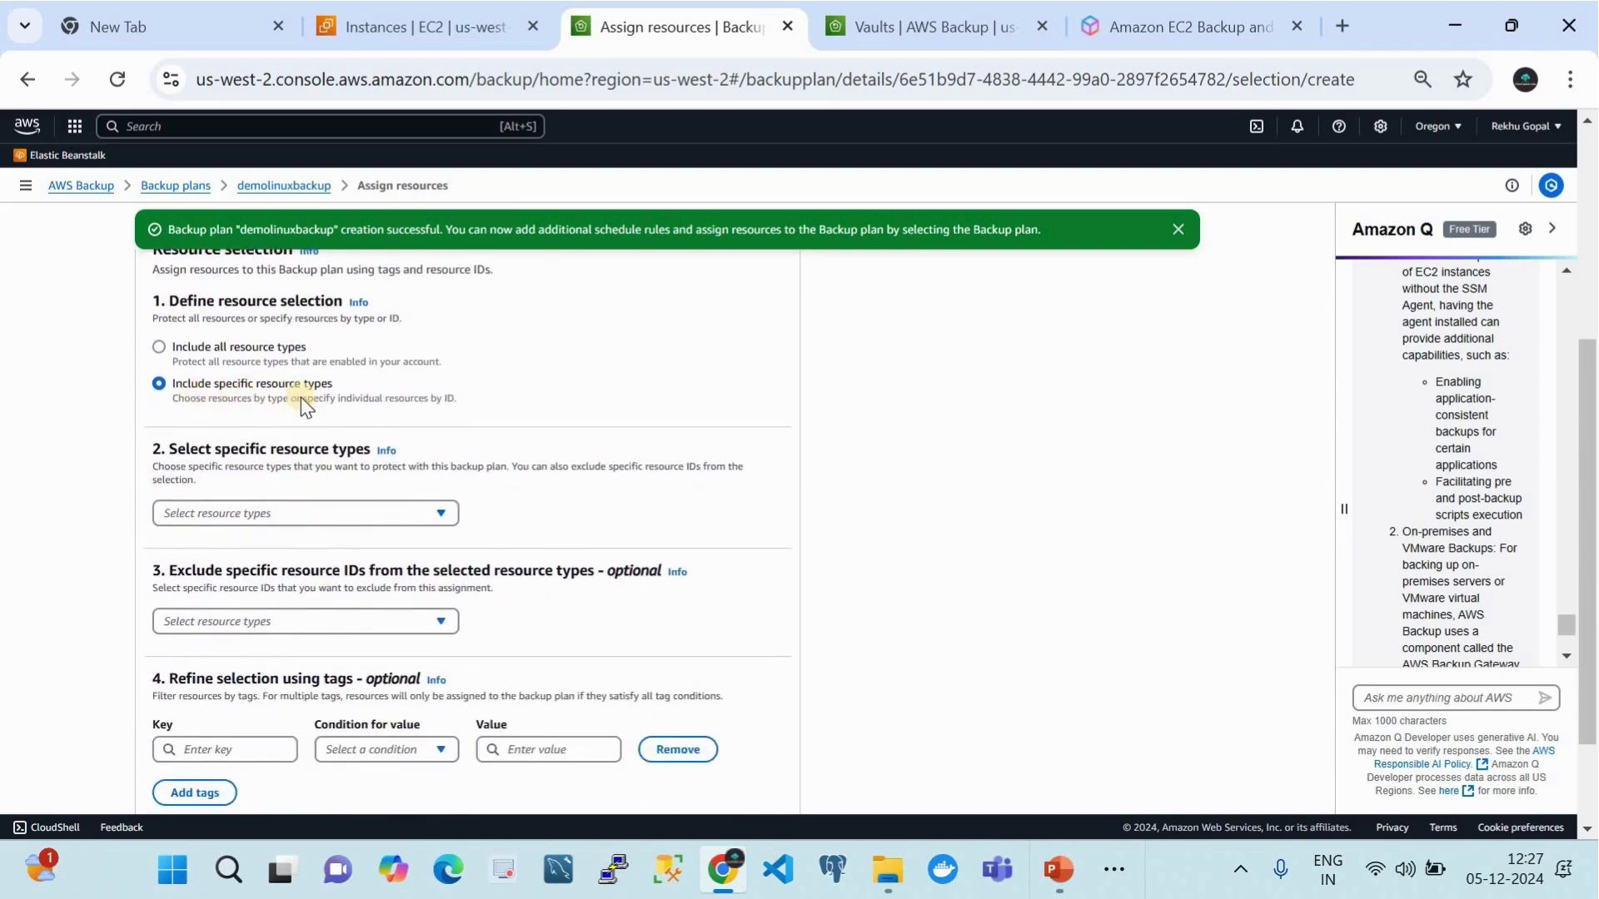
# Step: Select EC2 as the resource type to protect, keeping all instances included
pyautogui.click(299, 514)
pyautogui.click(198, 285)
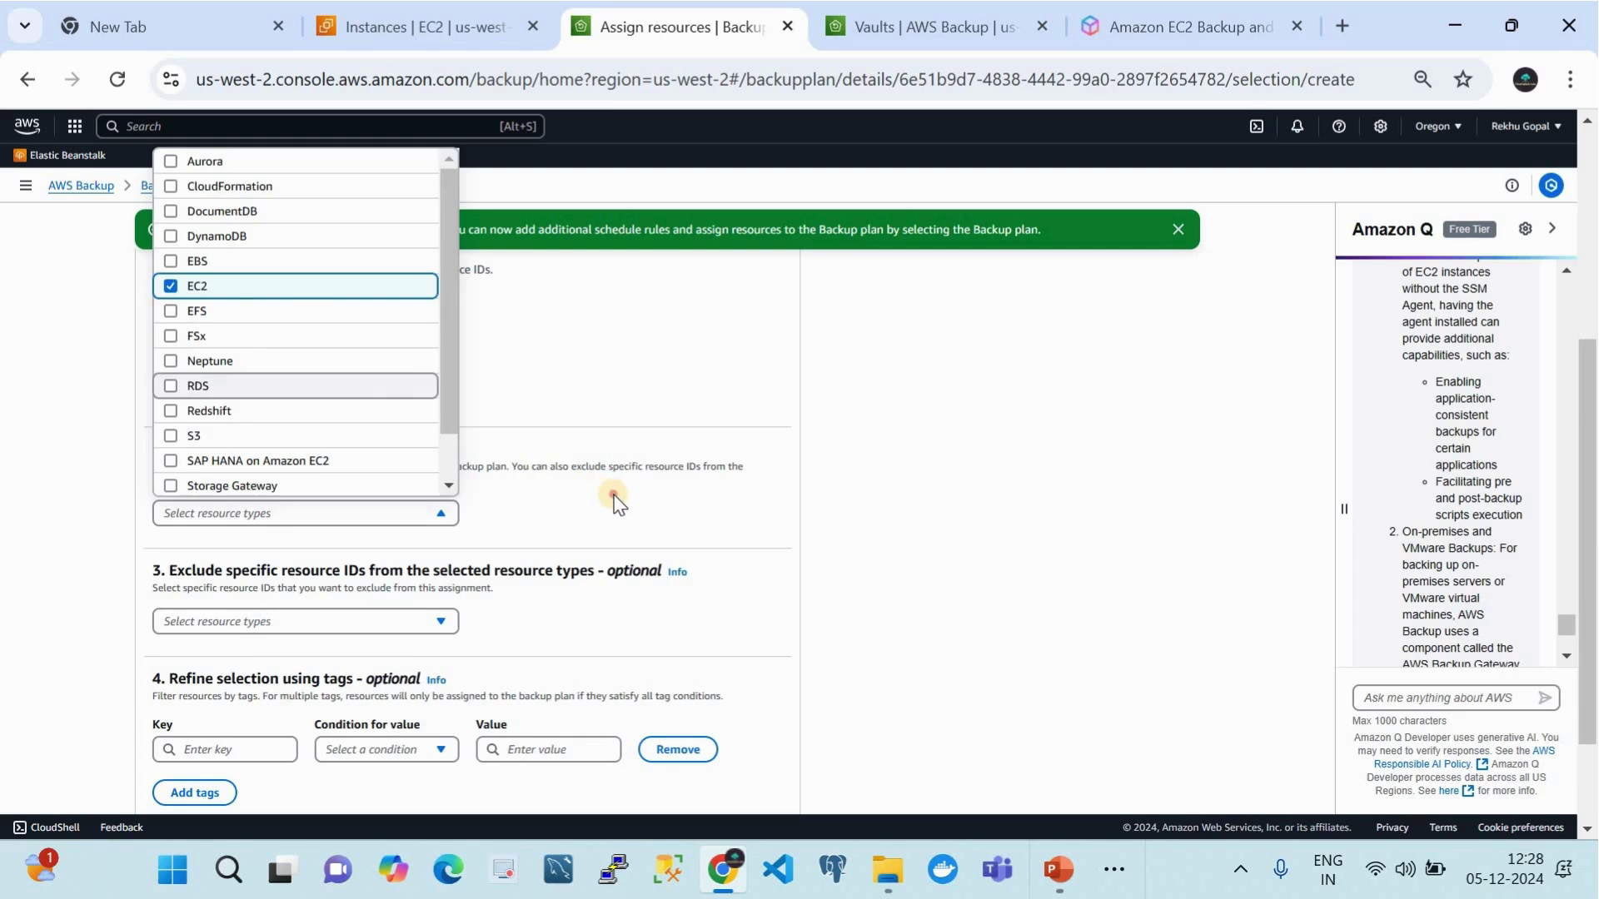
pyautogui.click(616, 502)
pyautogui.scroll(-1, 616, 502)
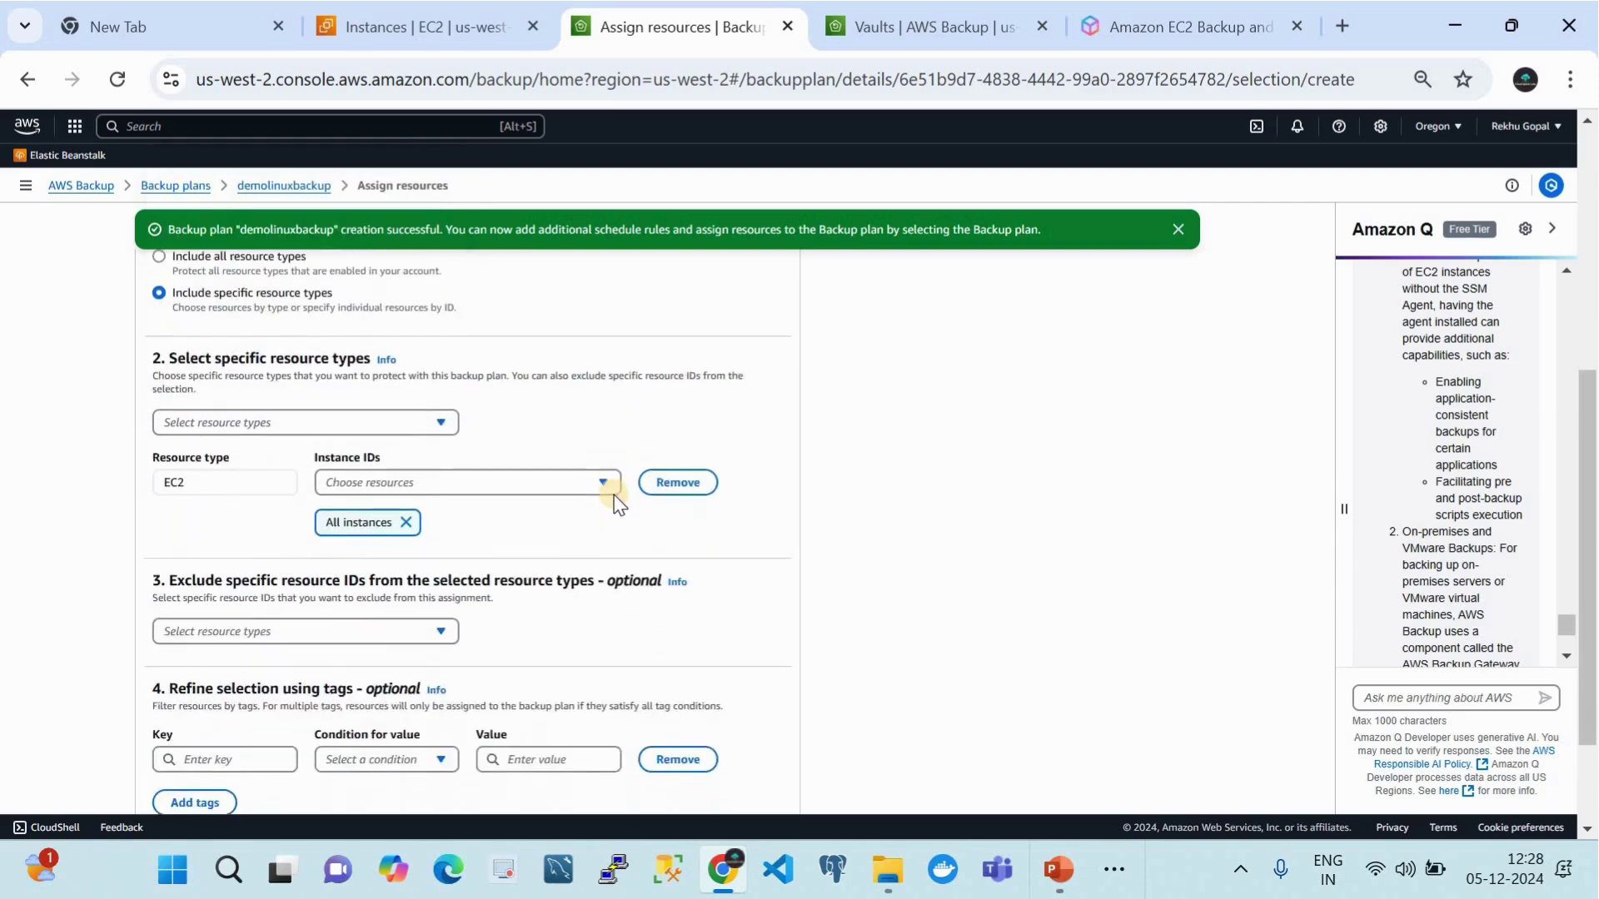
pyautogui.click(553, 482)
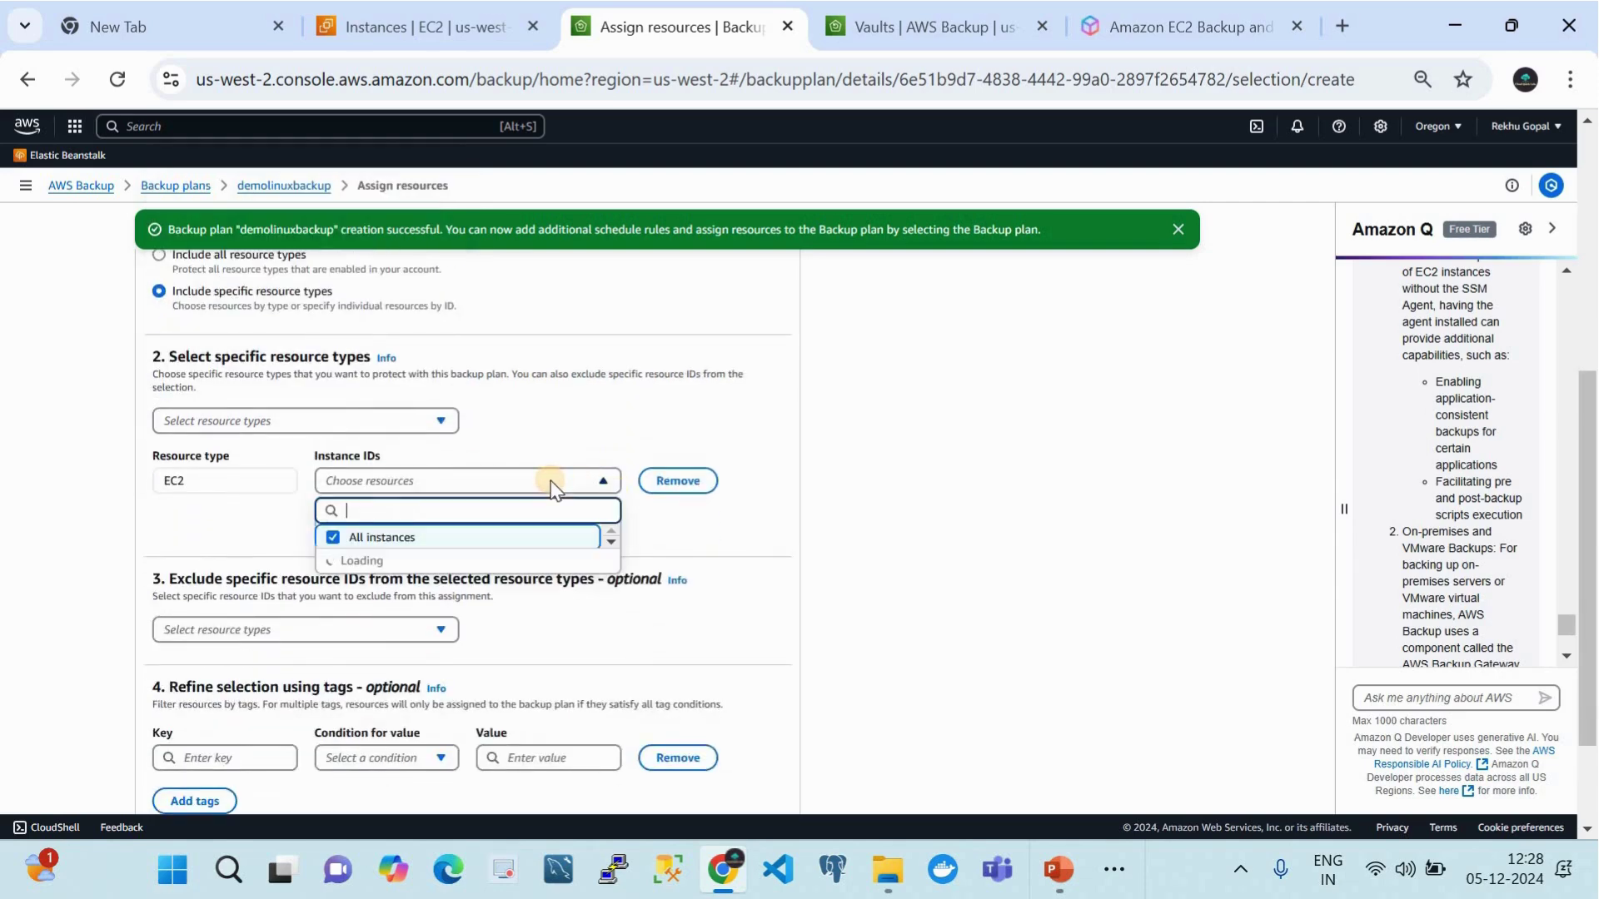
pyautogui.click(664, 510)
# Step: Refine the selection with the tag condition env Equals yes and try to assign the resources, accepting the cost notice
pyautogui.scroll(-2, 517, 620)
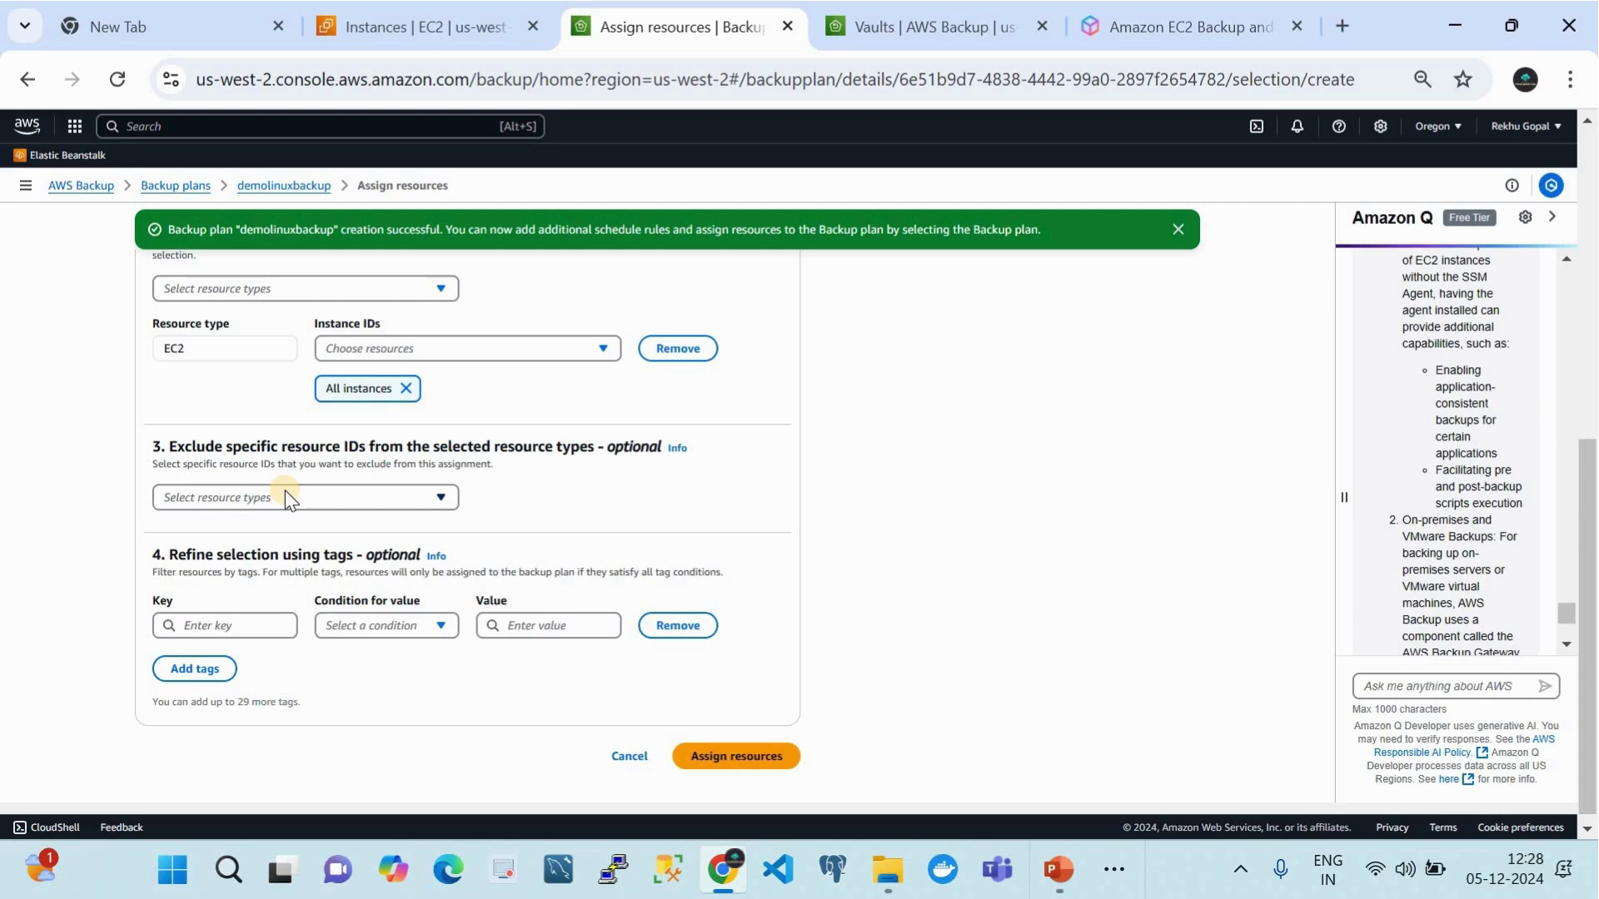
pyautogui.scroll(-1, 284, 492)
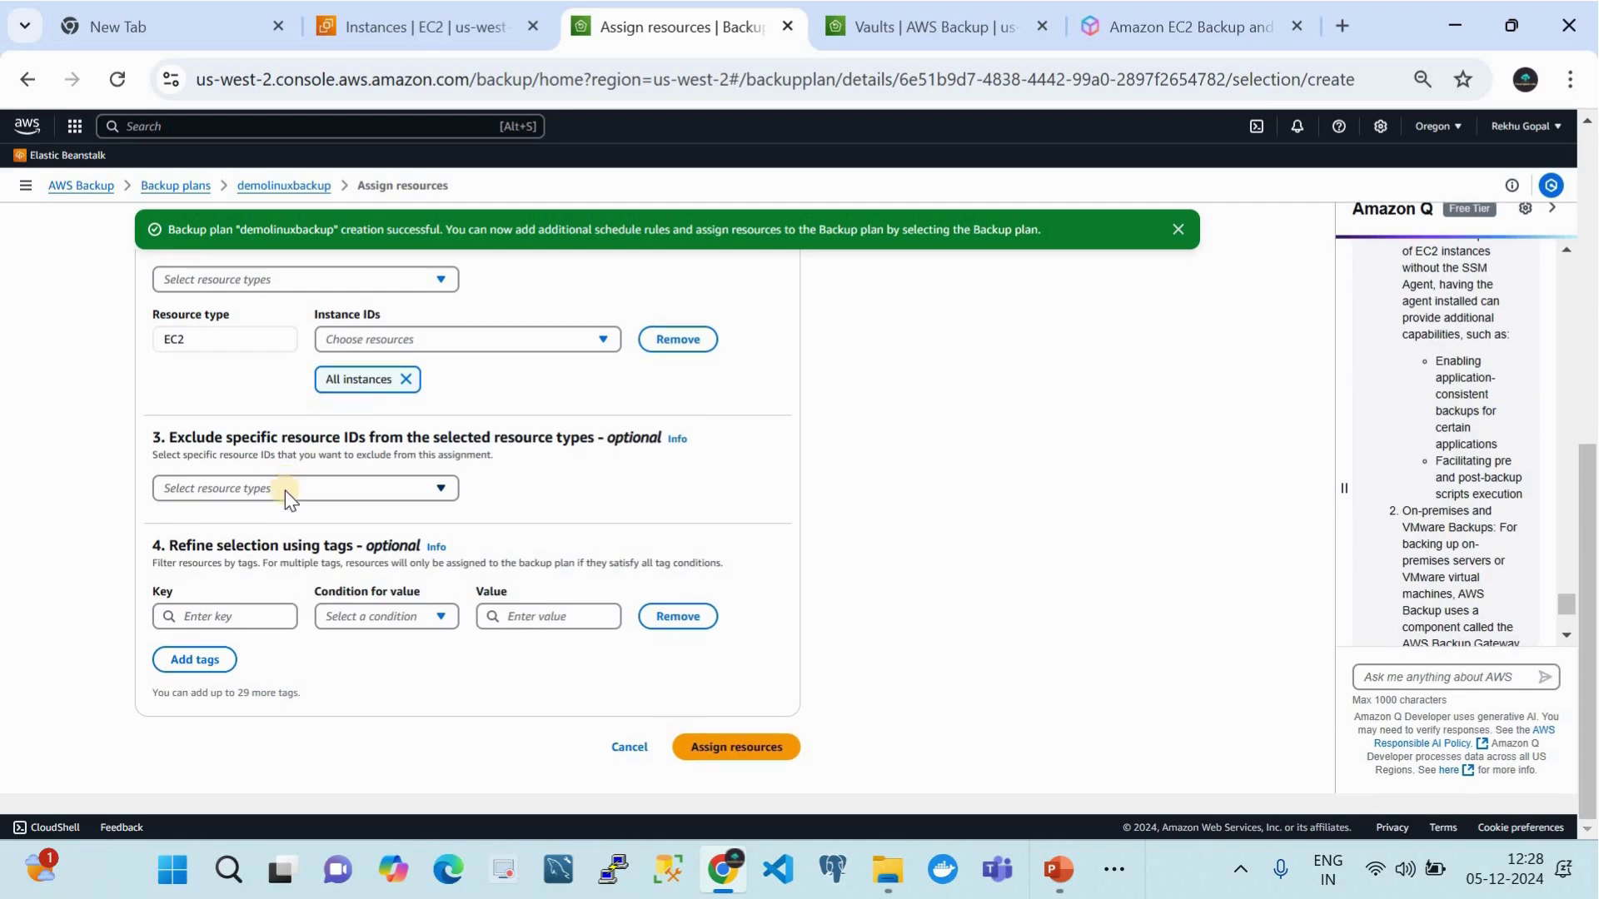
pyautogui.click(247, 622)
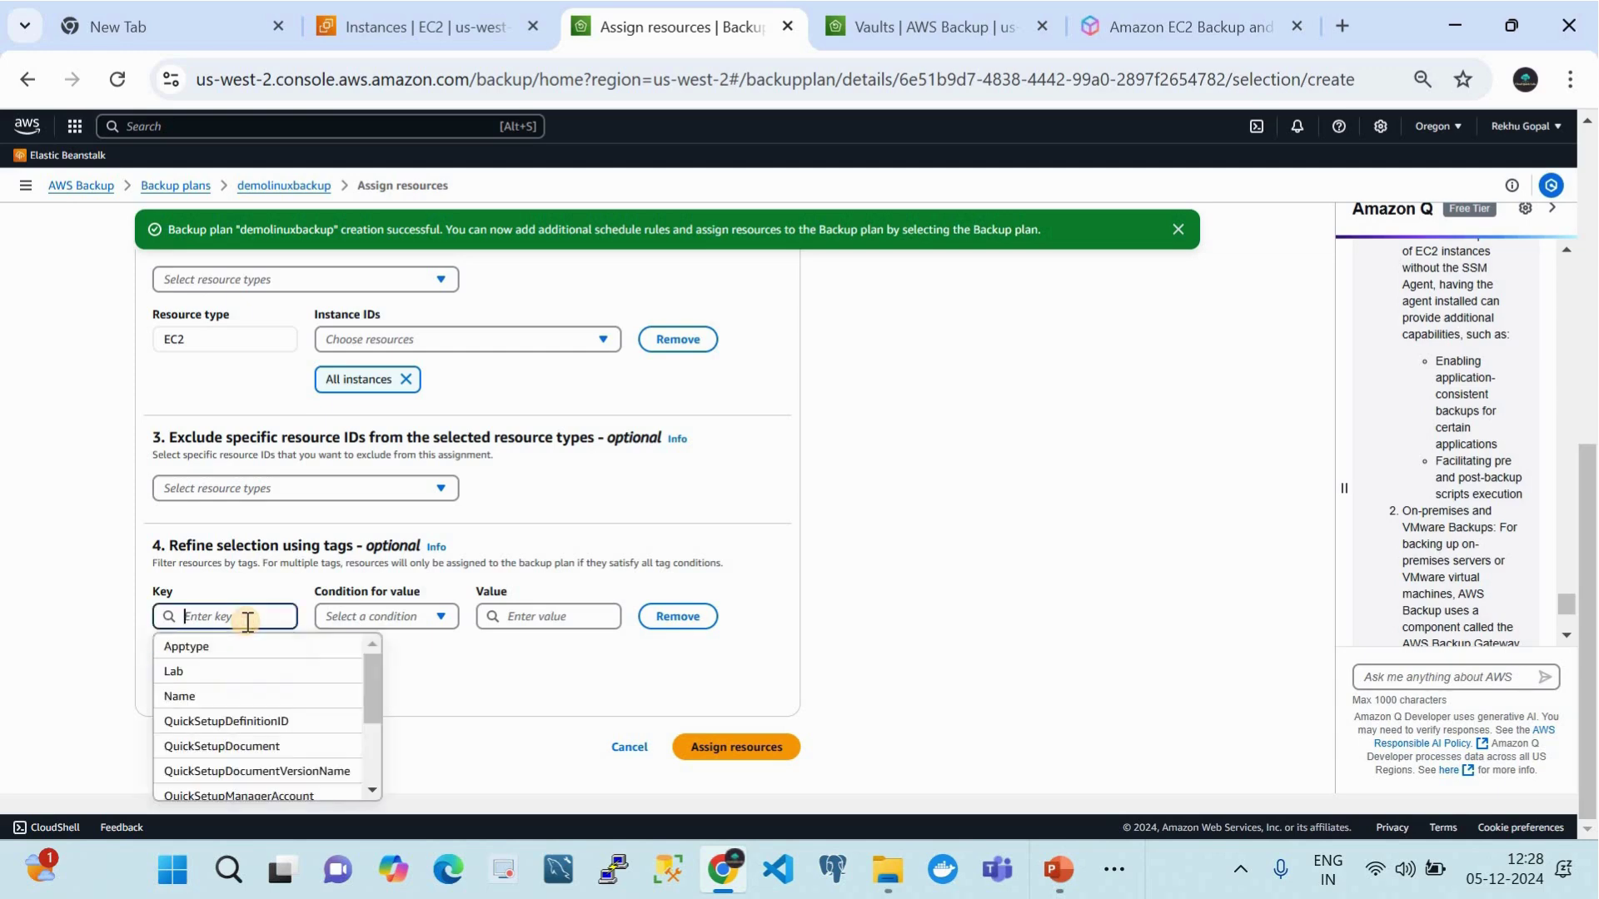
pyautogui.write('env')
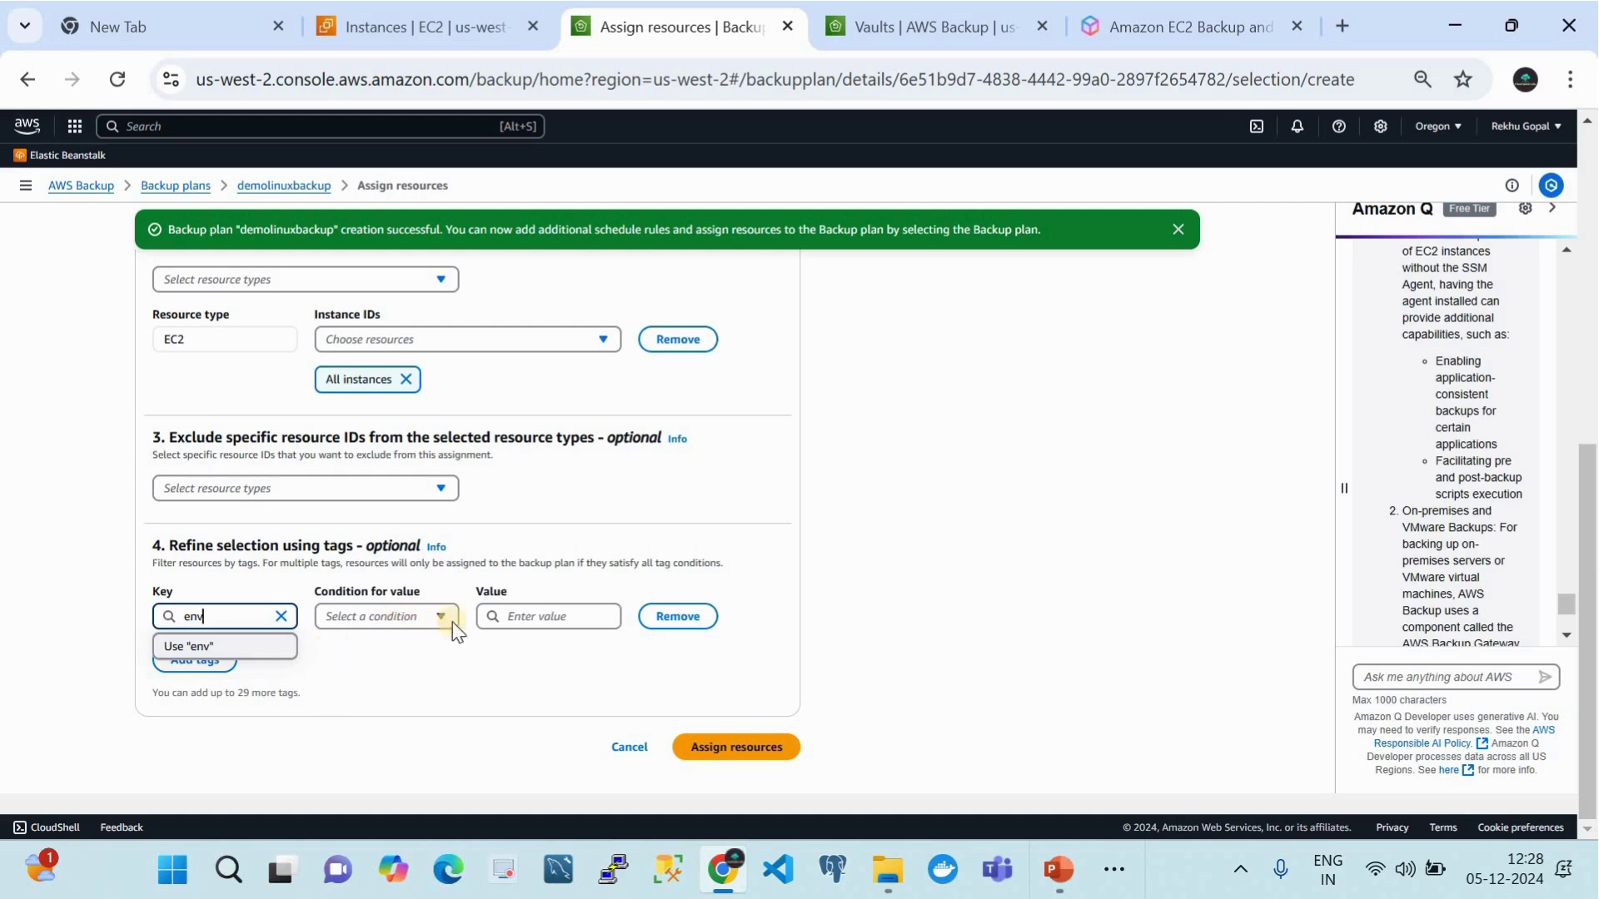
pyautogui.click(508, 617)
pyautogui.write('yes')
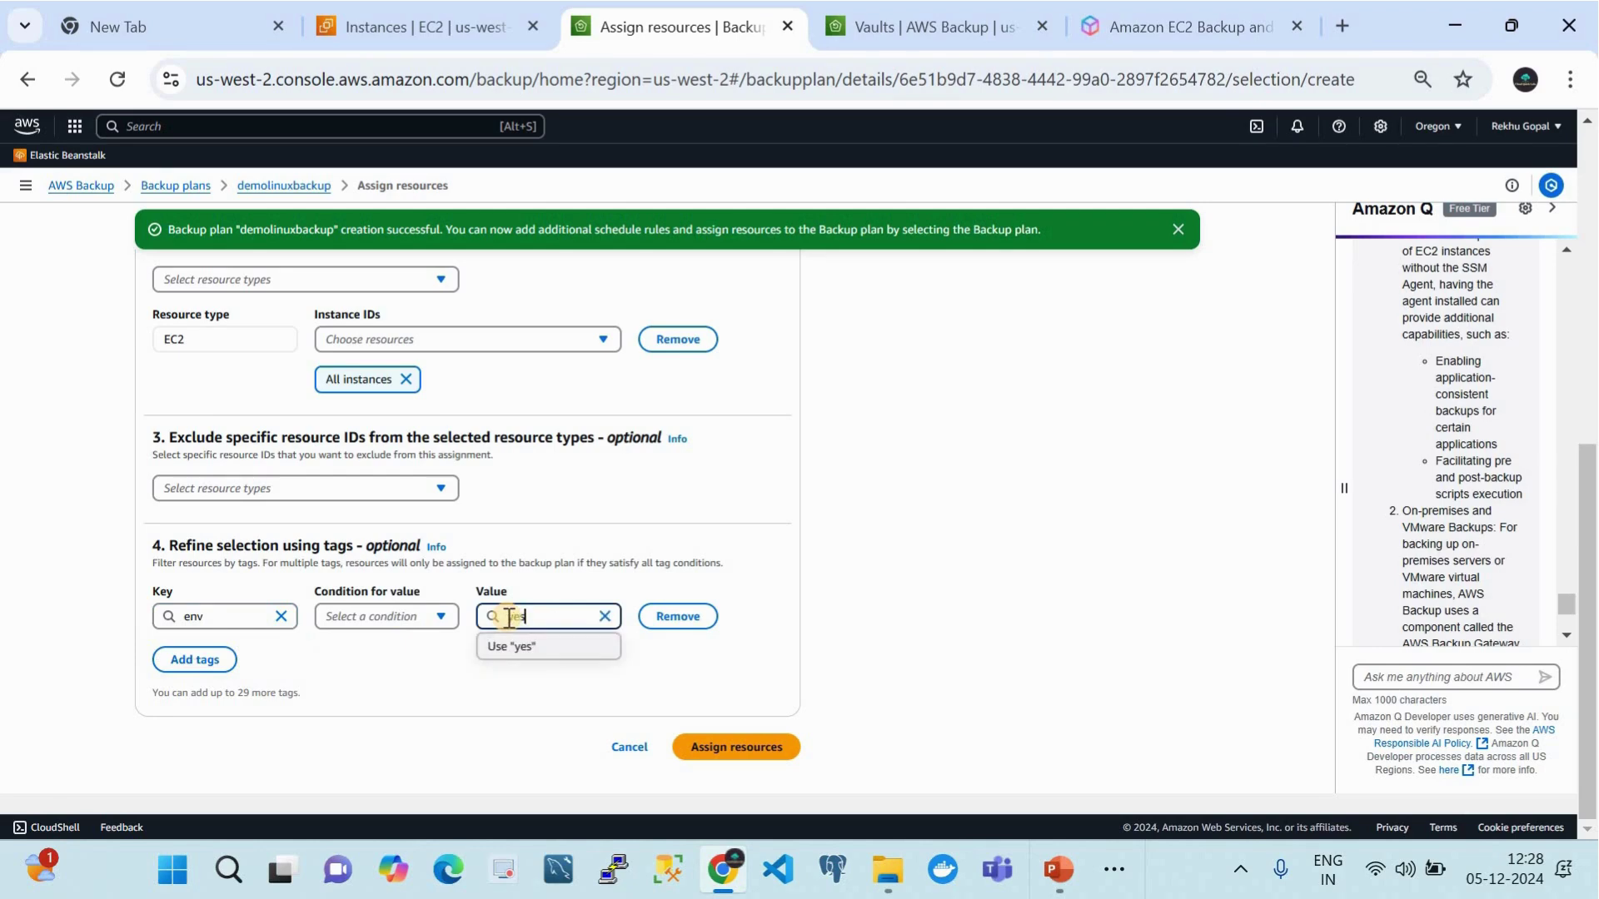
pyautogui.click(387, 623)
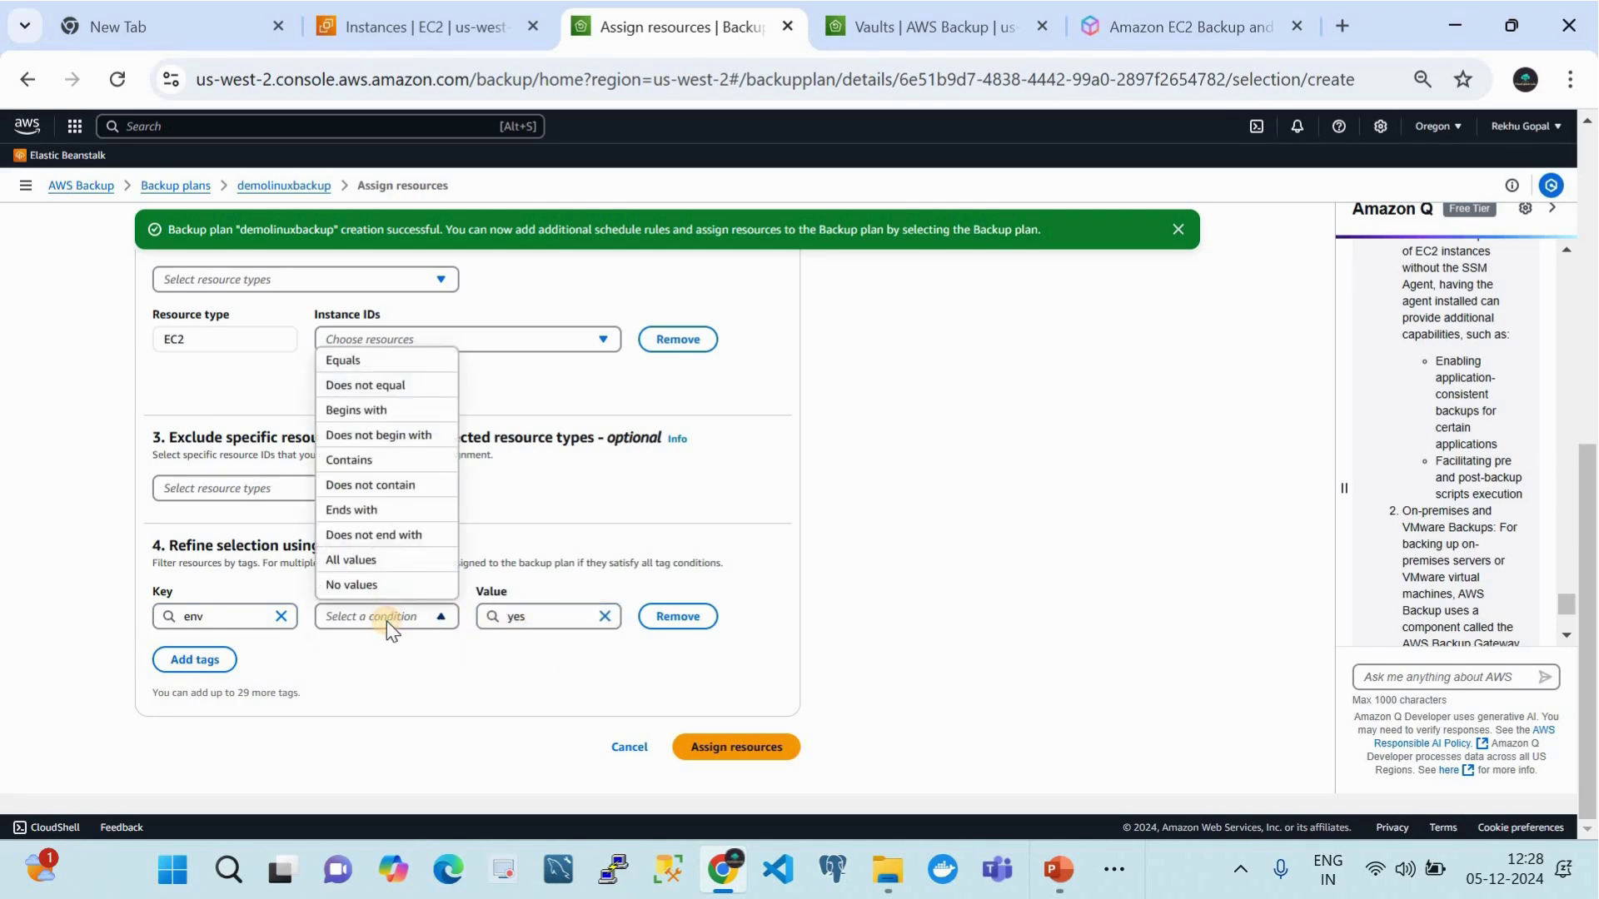
pyautogui.click(349, 359)
pyautogui.click(713, 750)
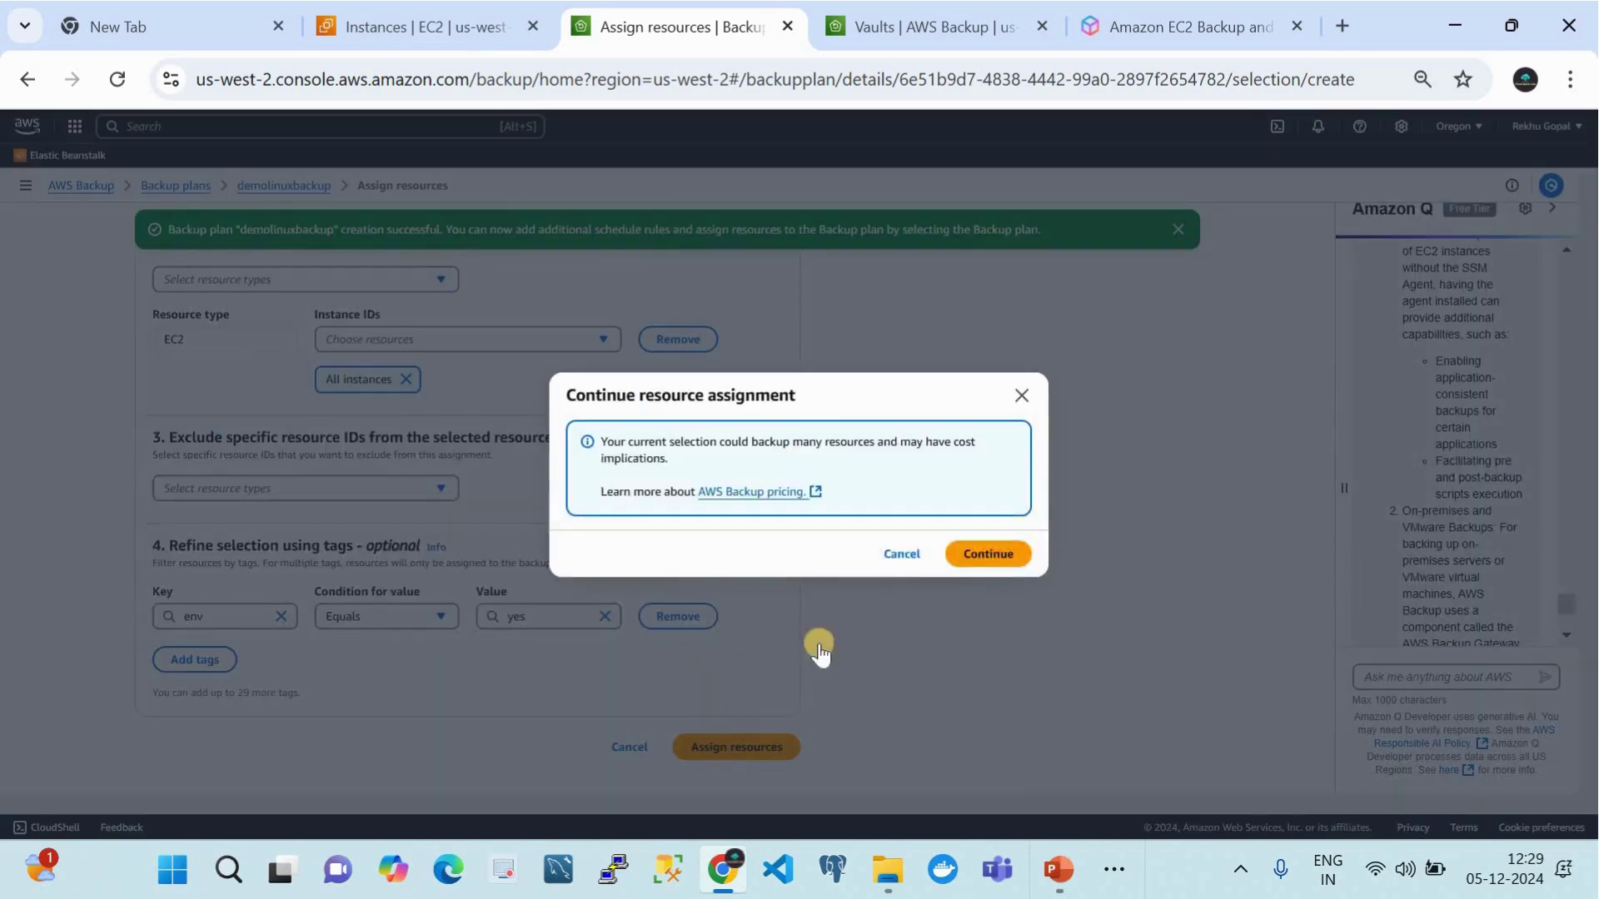
pyautogui.click(988, 555)
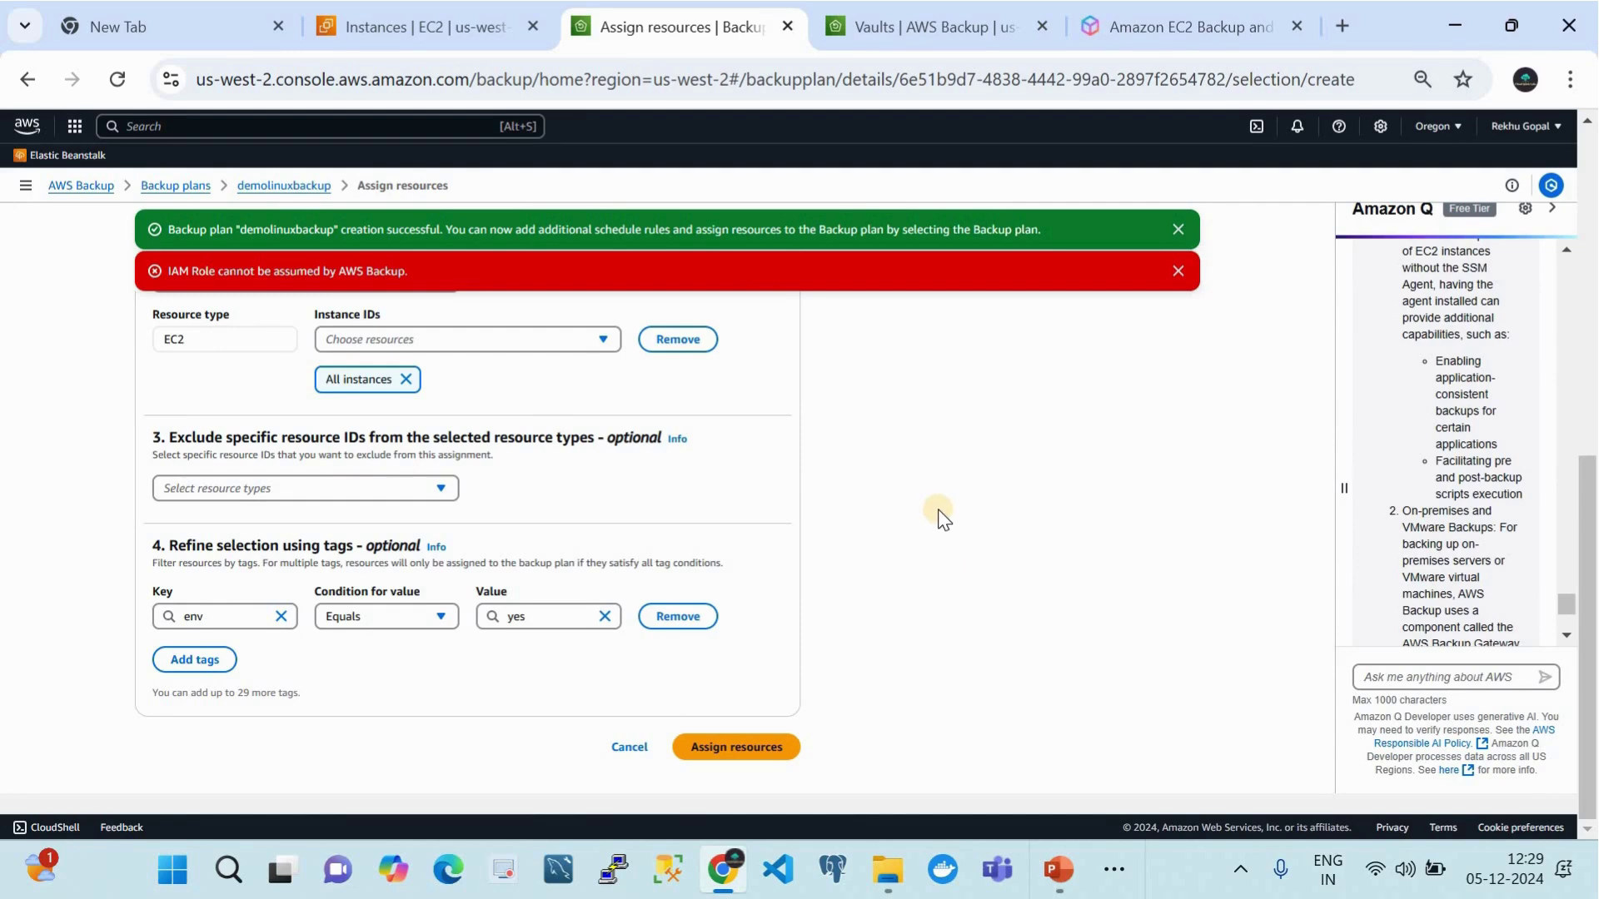
# Step: Change the assignment's IAM role to ServerlessAnalyticsEC2Role
pyautogui.scroll(3, 941, 516)
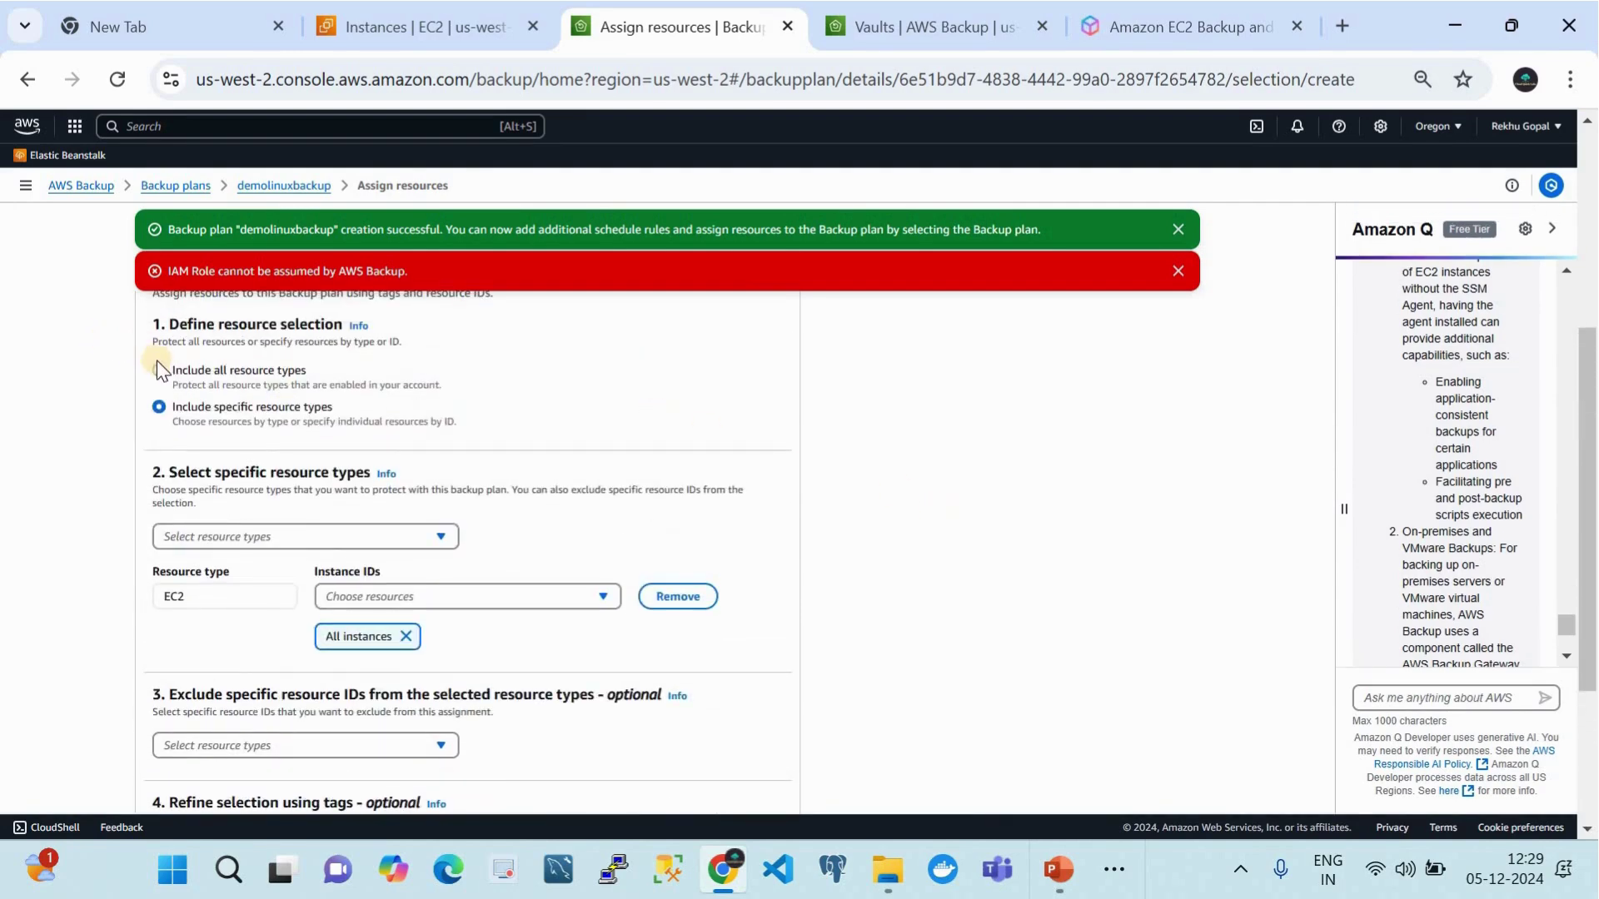
pyautogui.scroll(4, 306, 423)
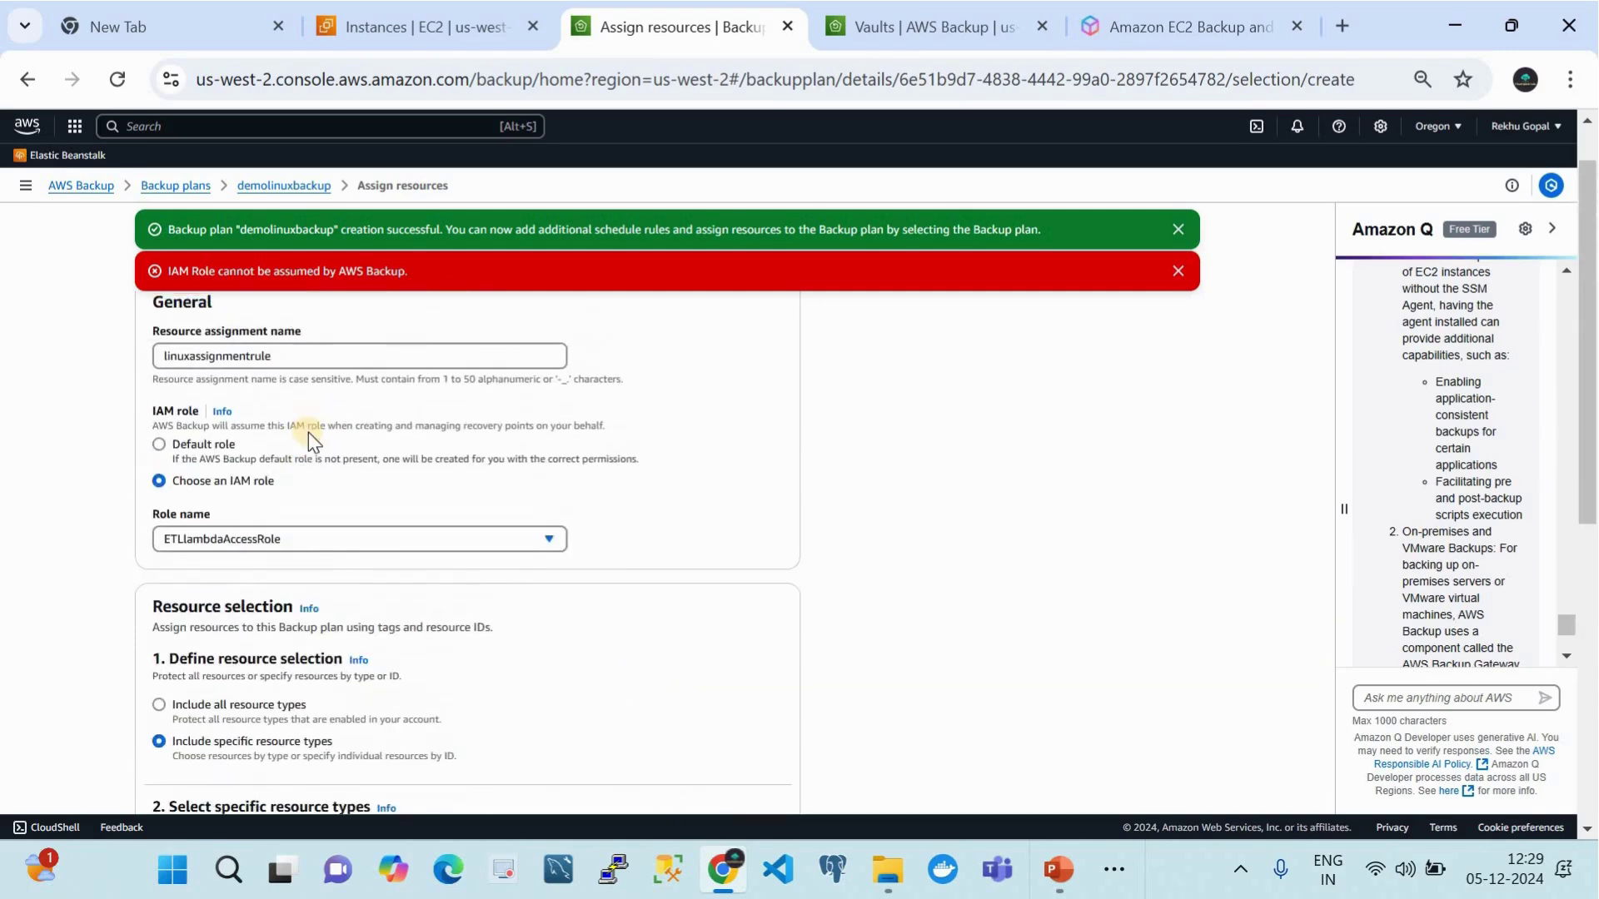
pyautogui.click(303, 539)
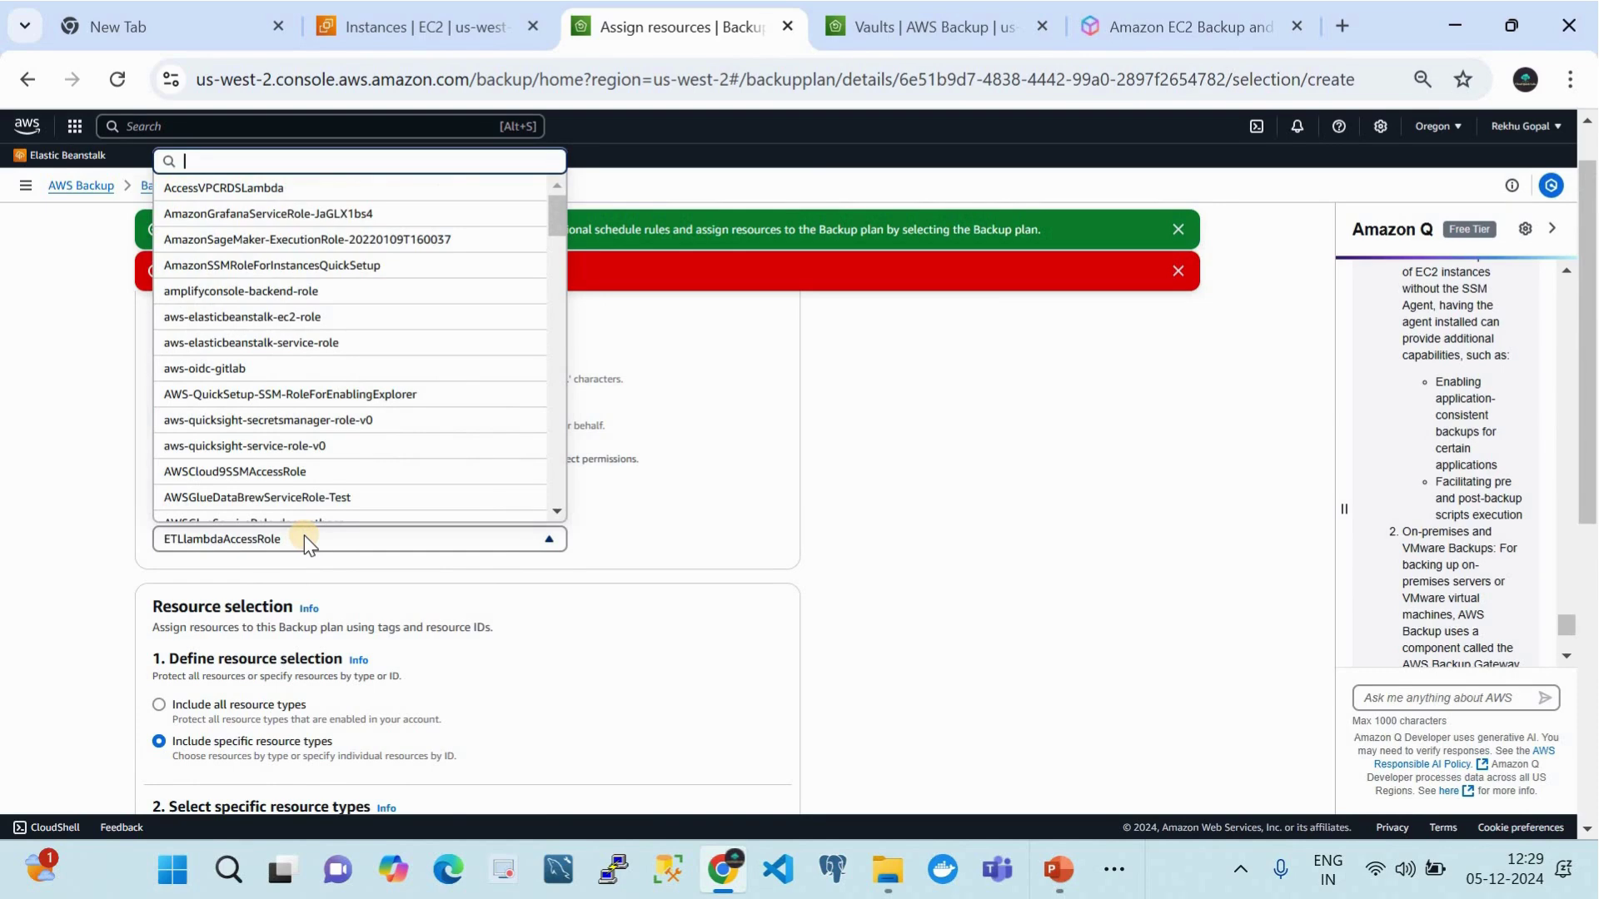
pyautogui.write('EC')
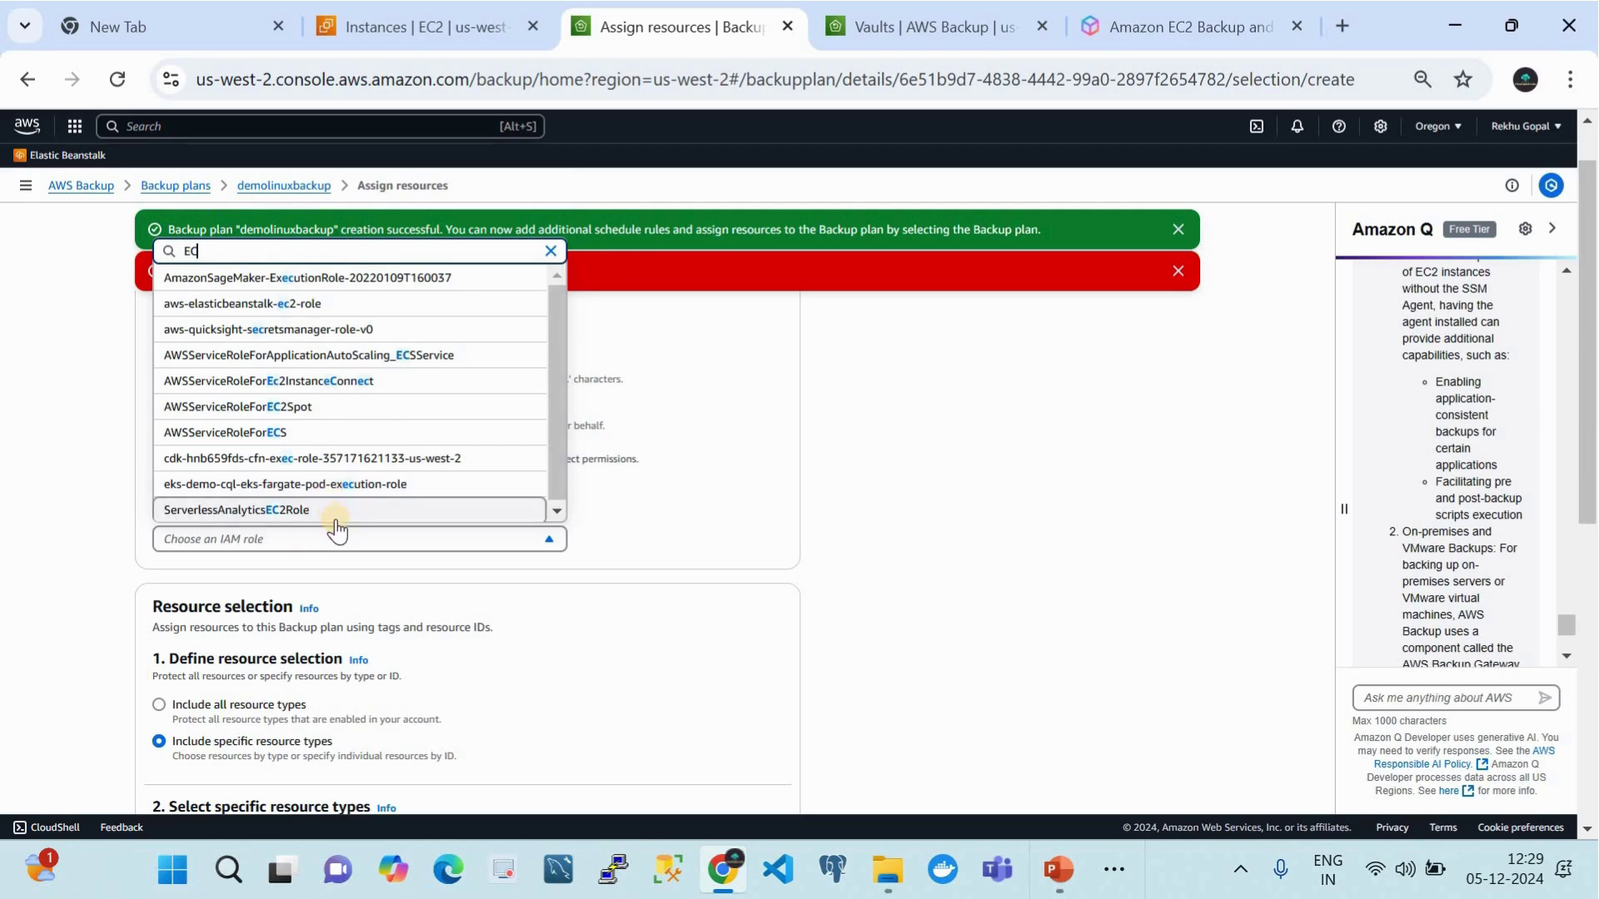
pyautogui.click(330, 510)
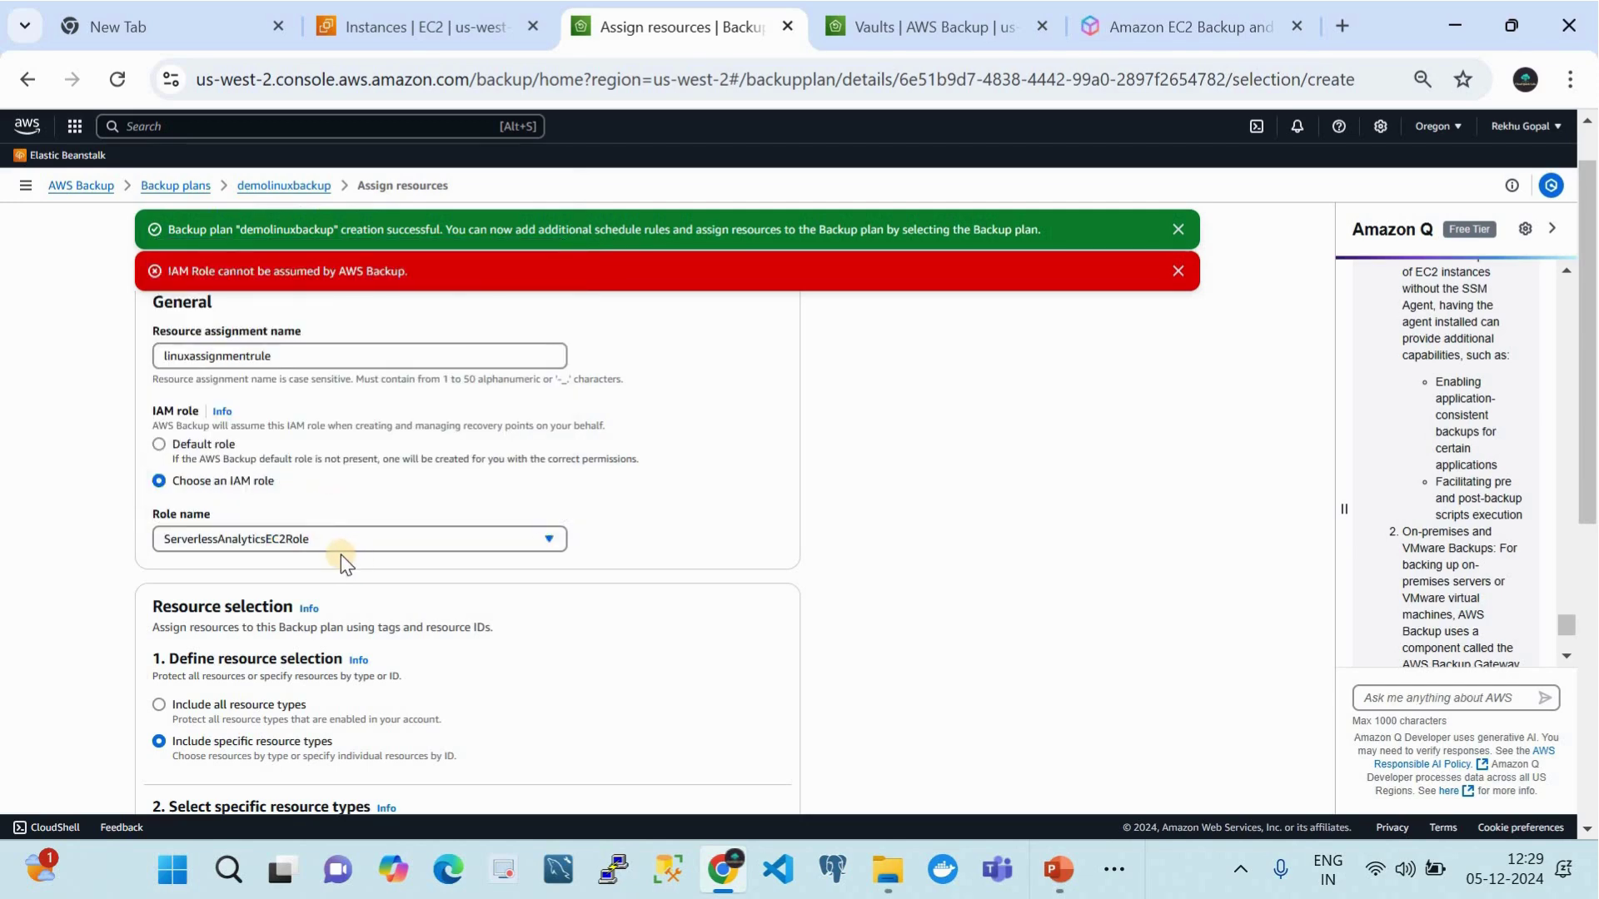
# Step: Submit the linuxassignmentrule resource assignment again, accepting the cost notice and retrying once
pyautogui.scroll(-3, 343, 553)
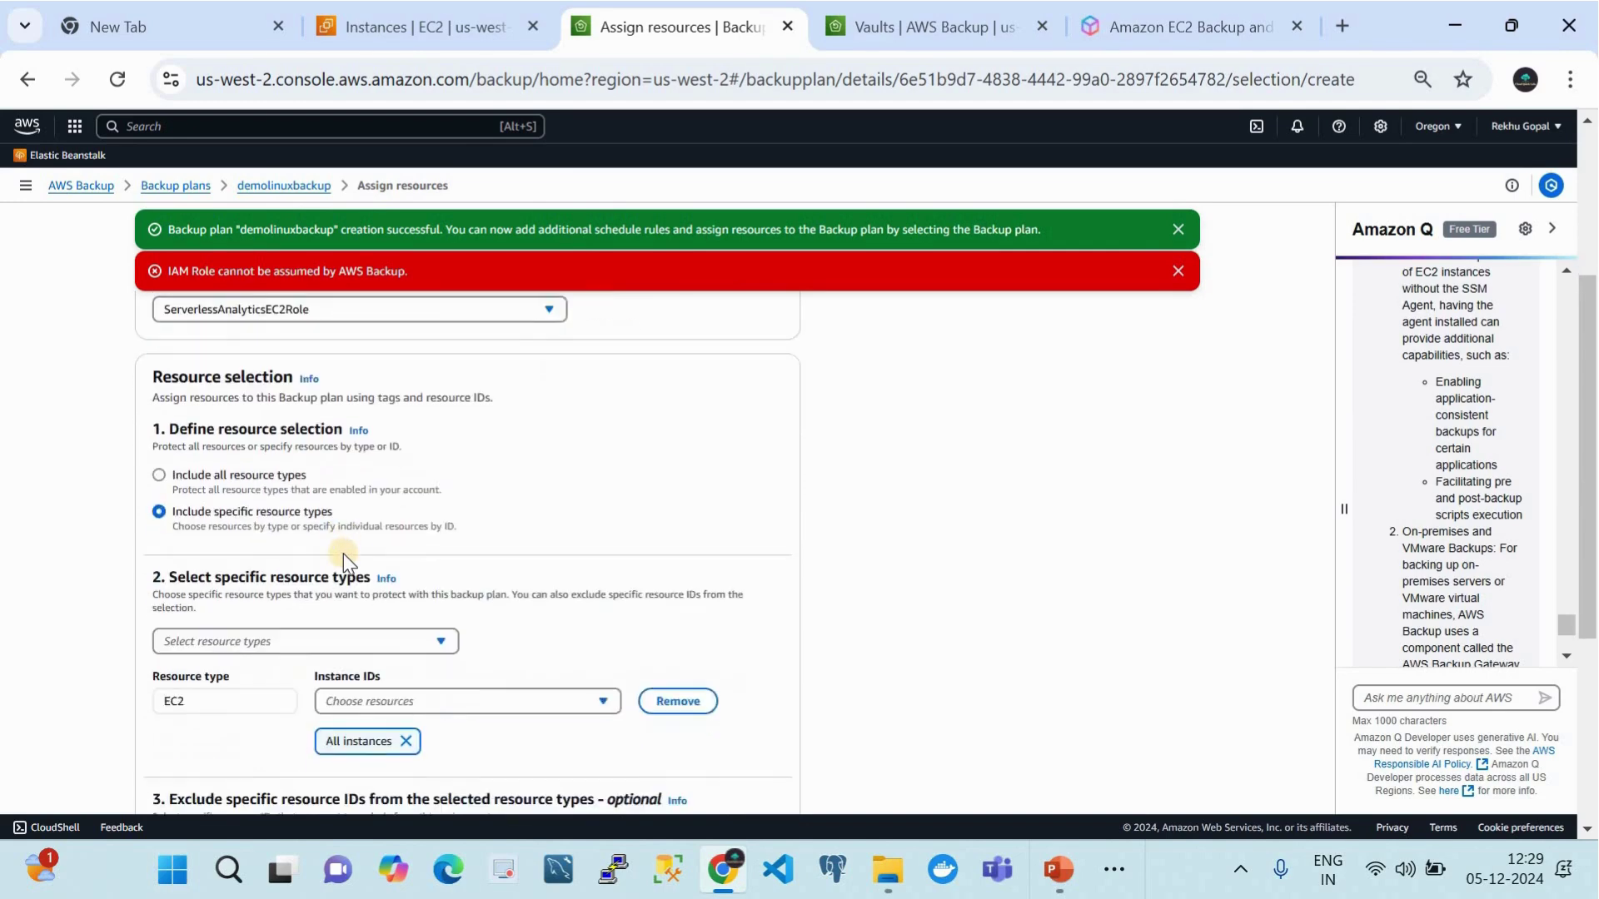
pyautogui.scroll(-1, 343, 553)
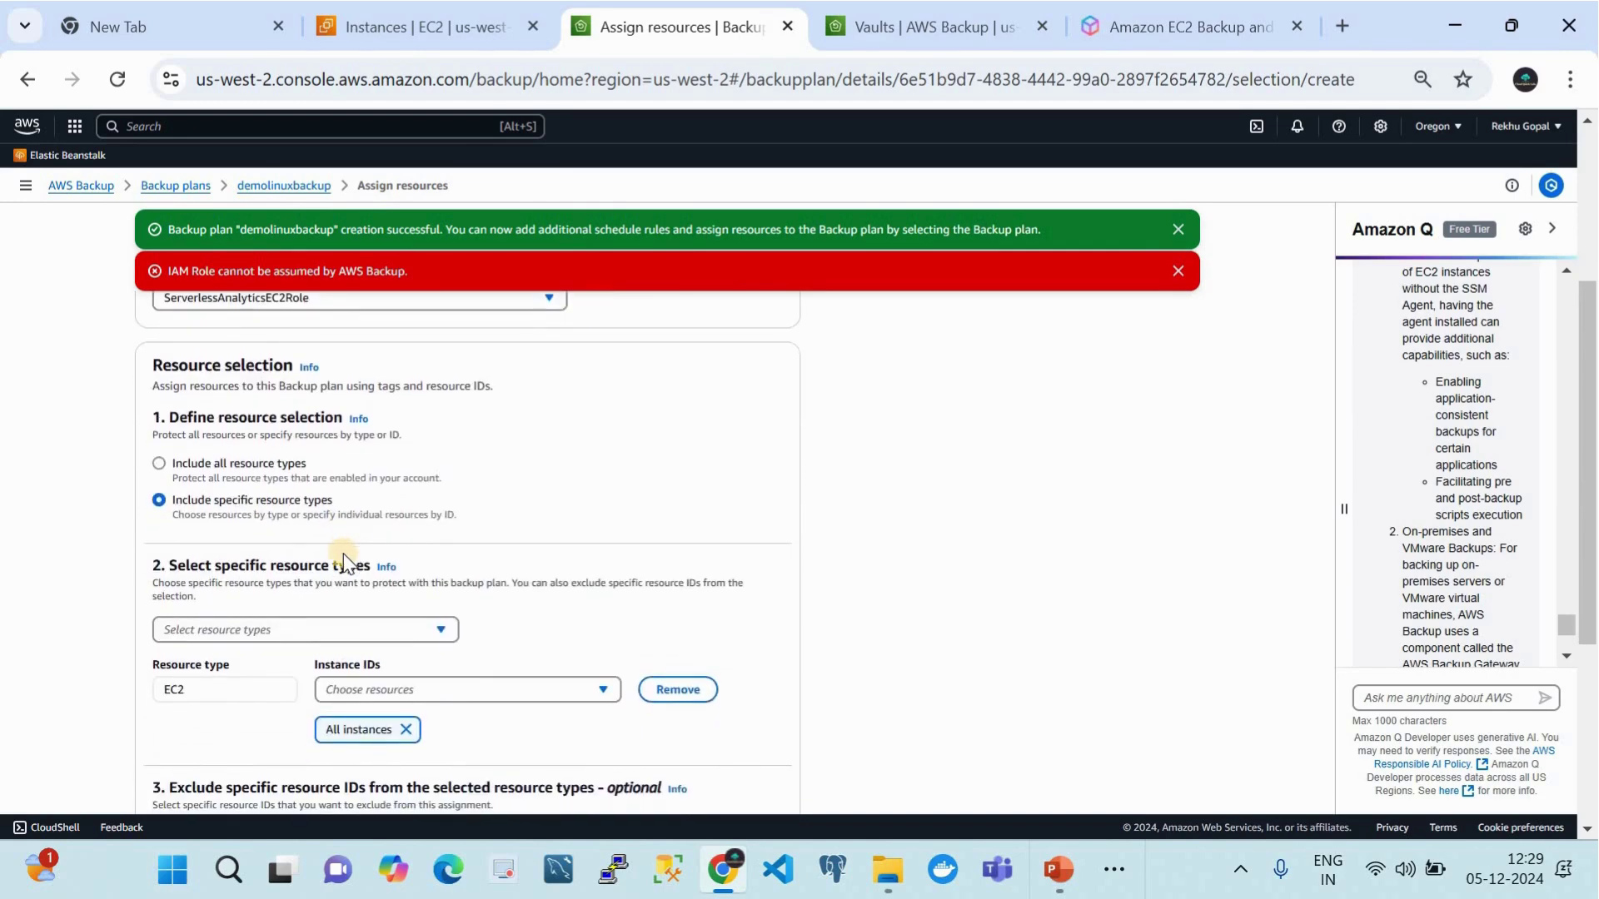
pyautogui.scroll(-5, 343, 557)
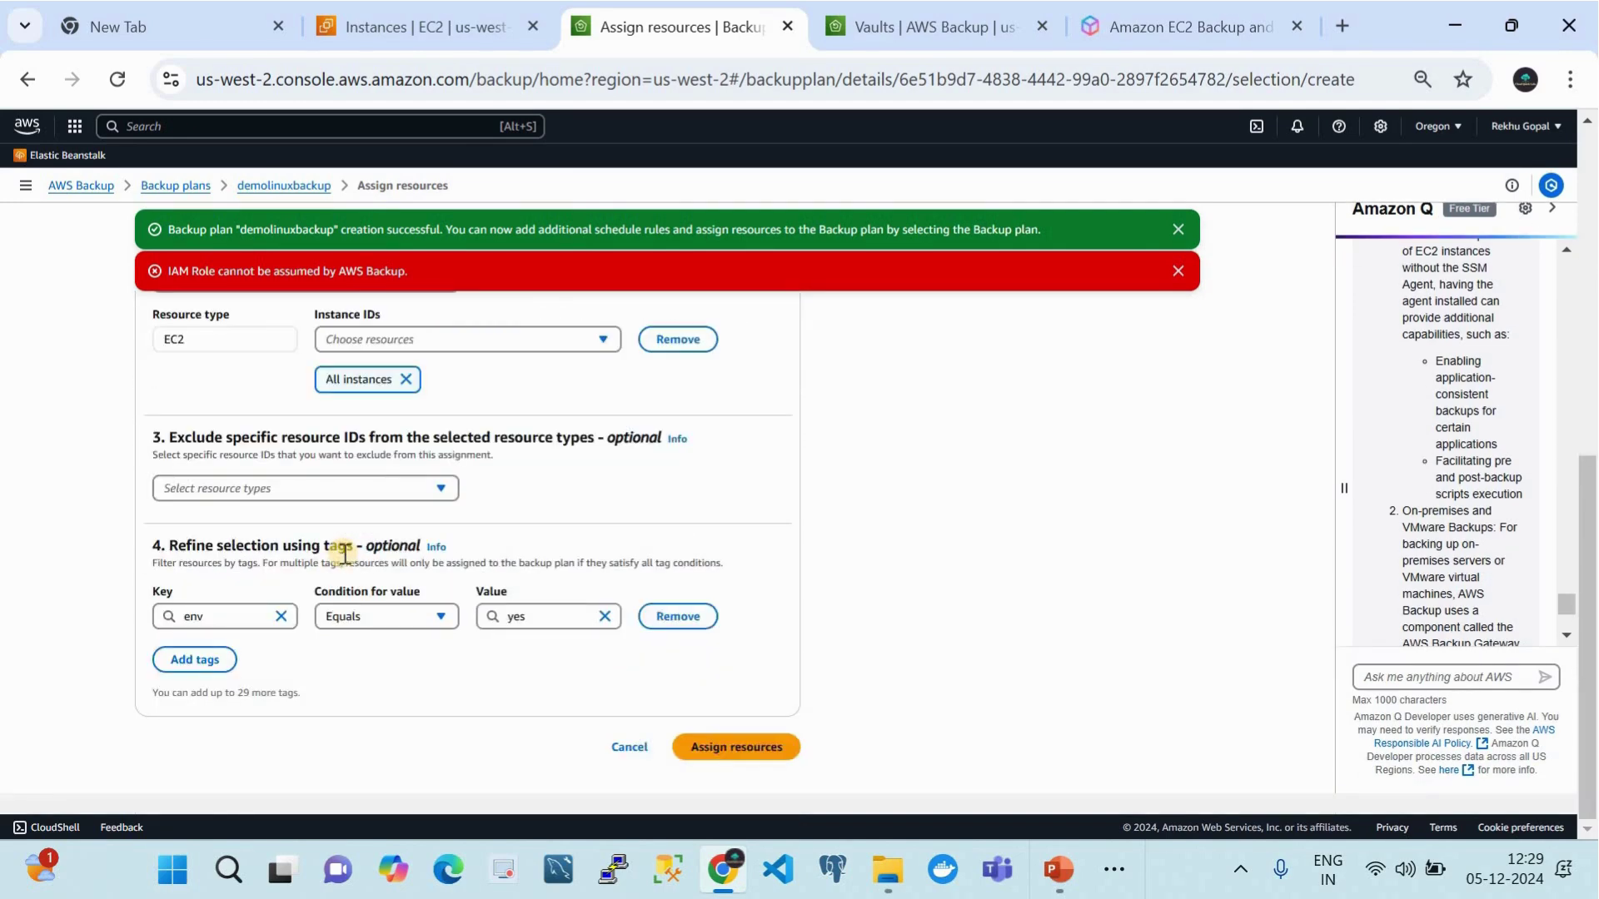
pyautogui.click(738, 758)
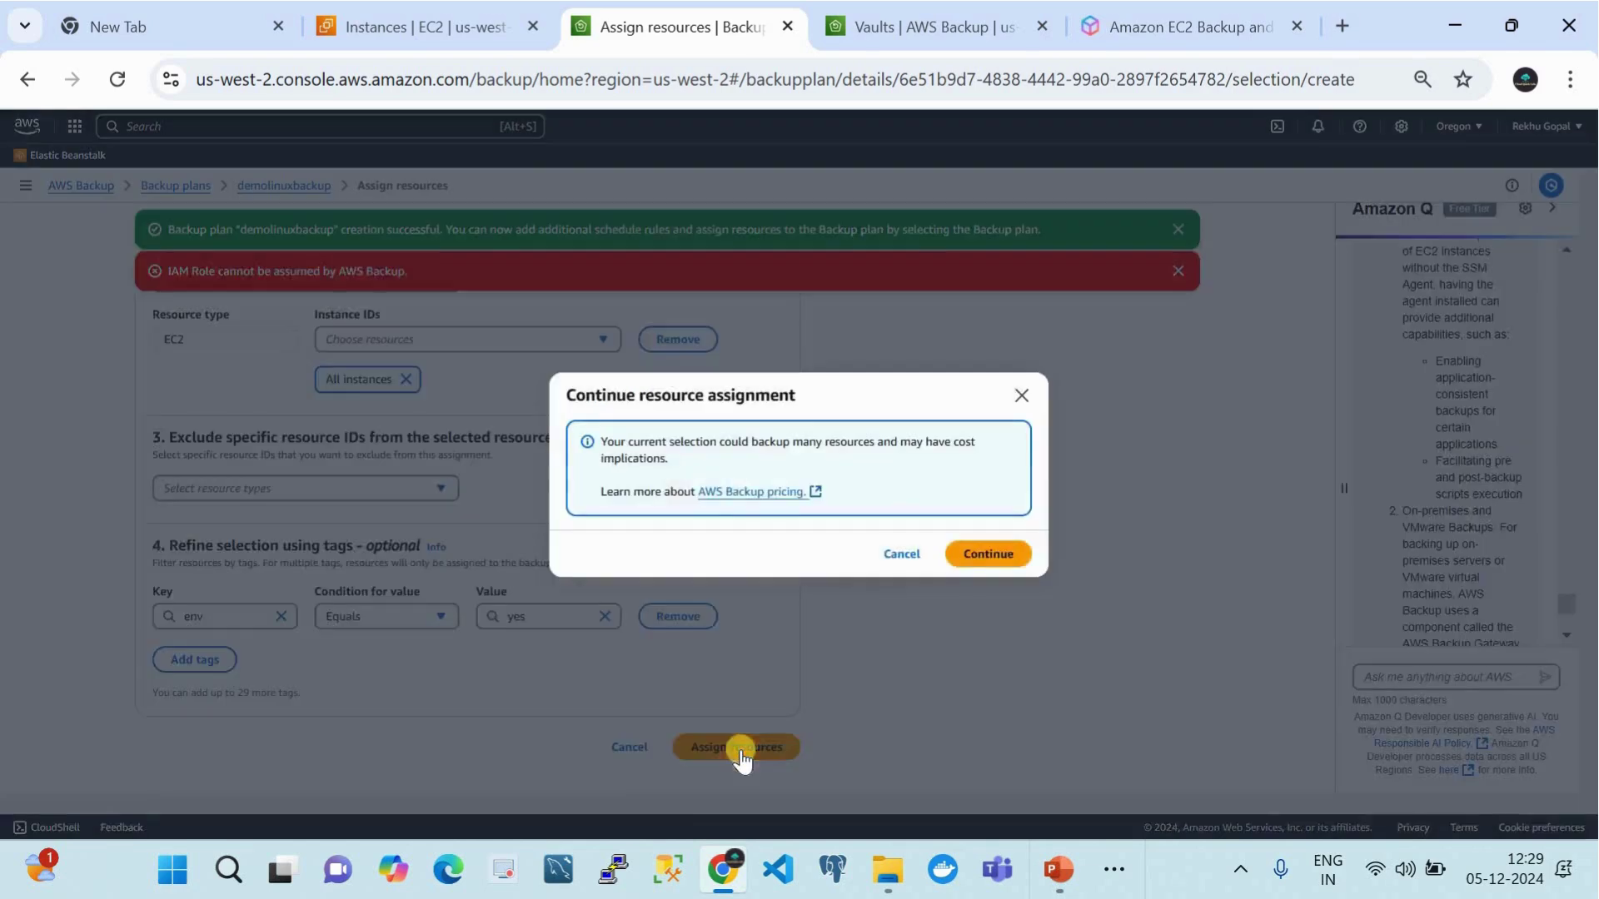
pyautogui.click(979, 557)
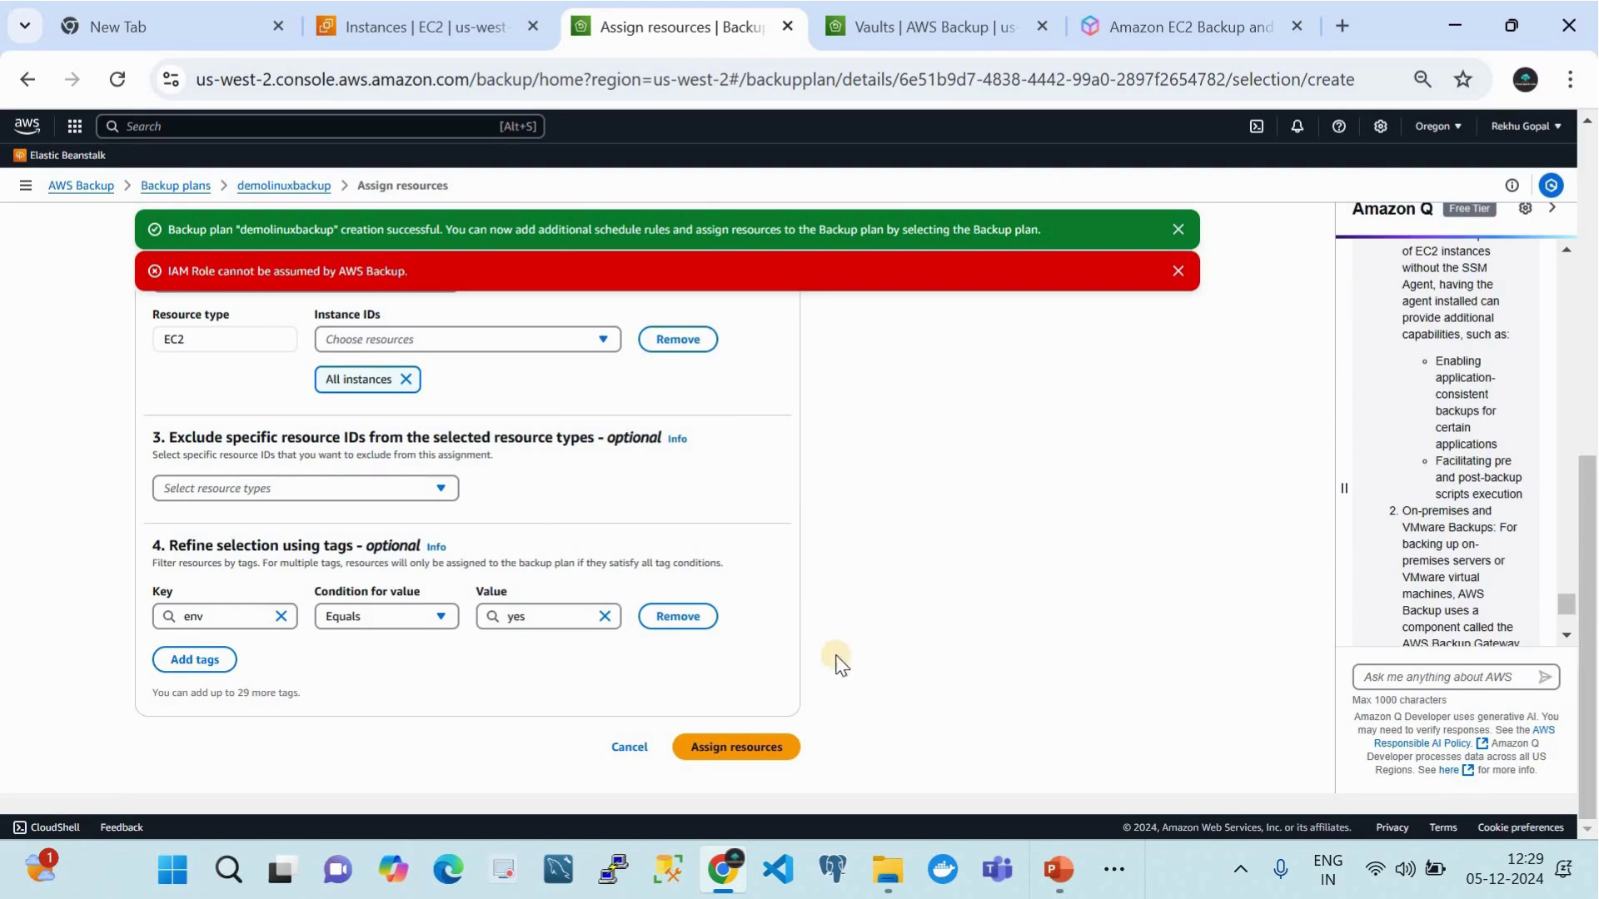
pyautogui.click(722, 743)
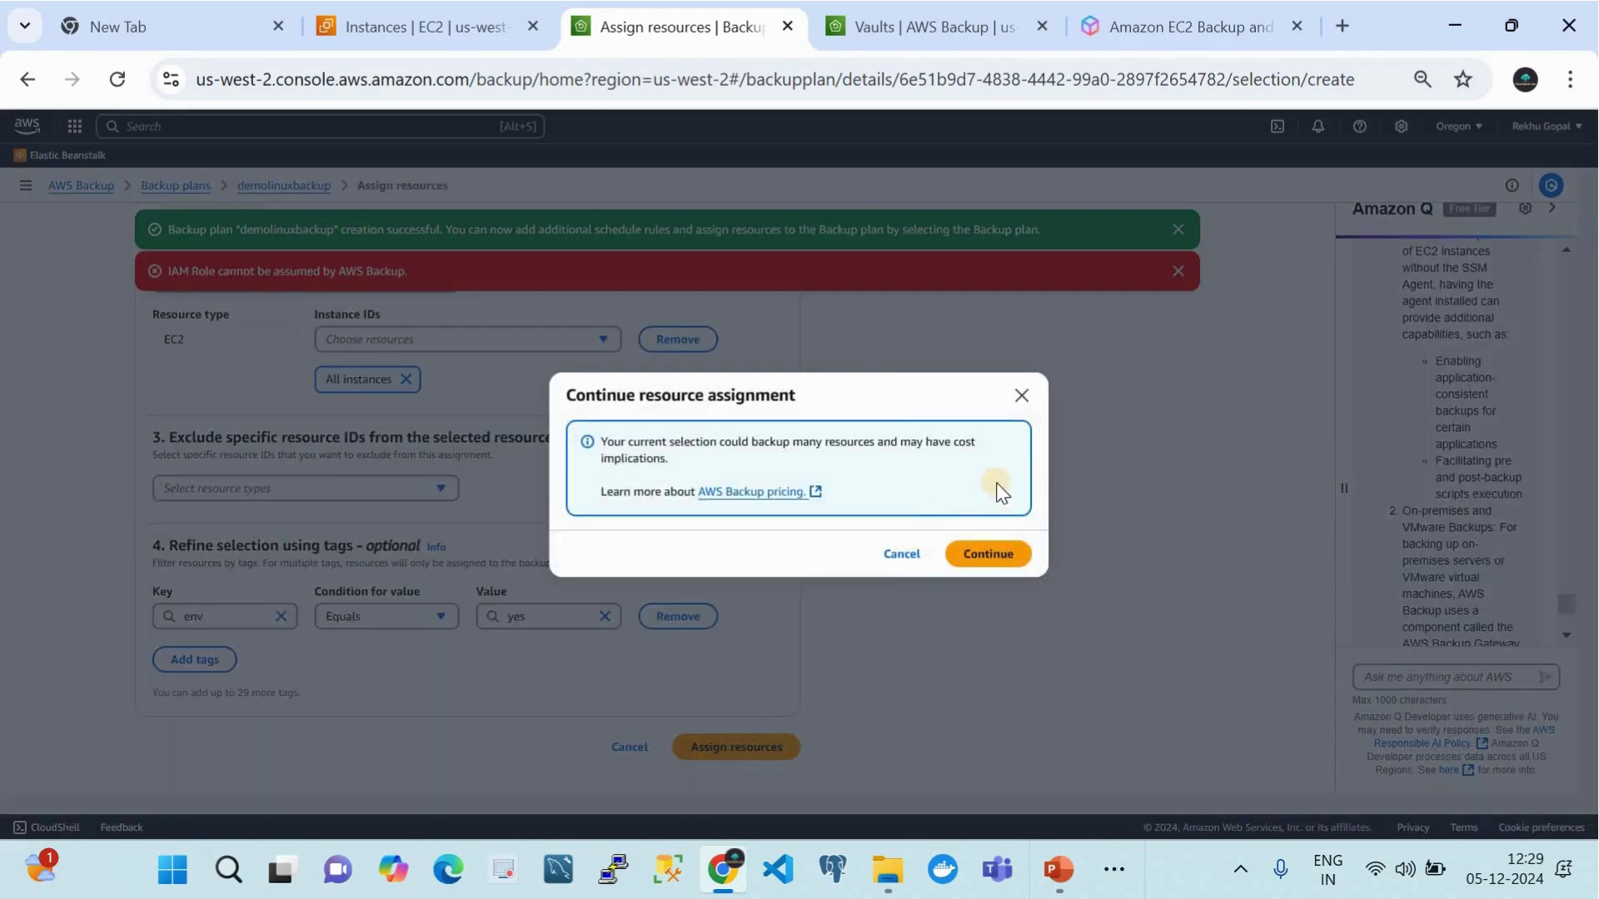
pyautogui.click(1003, 553)
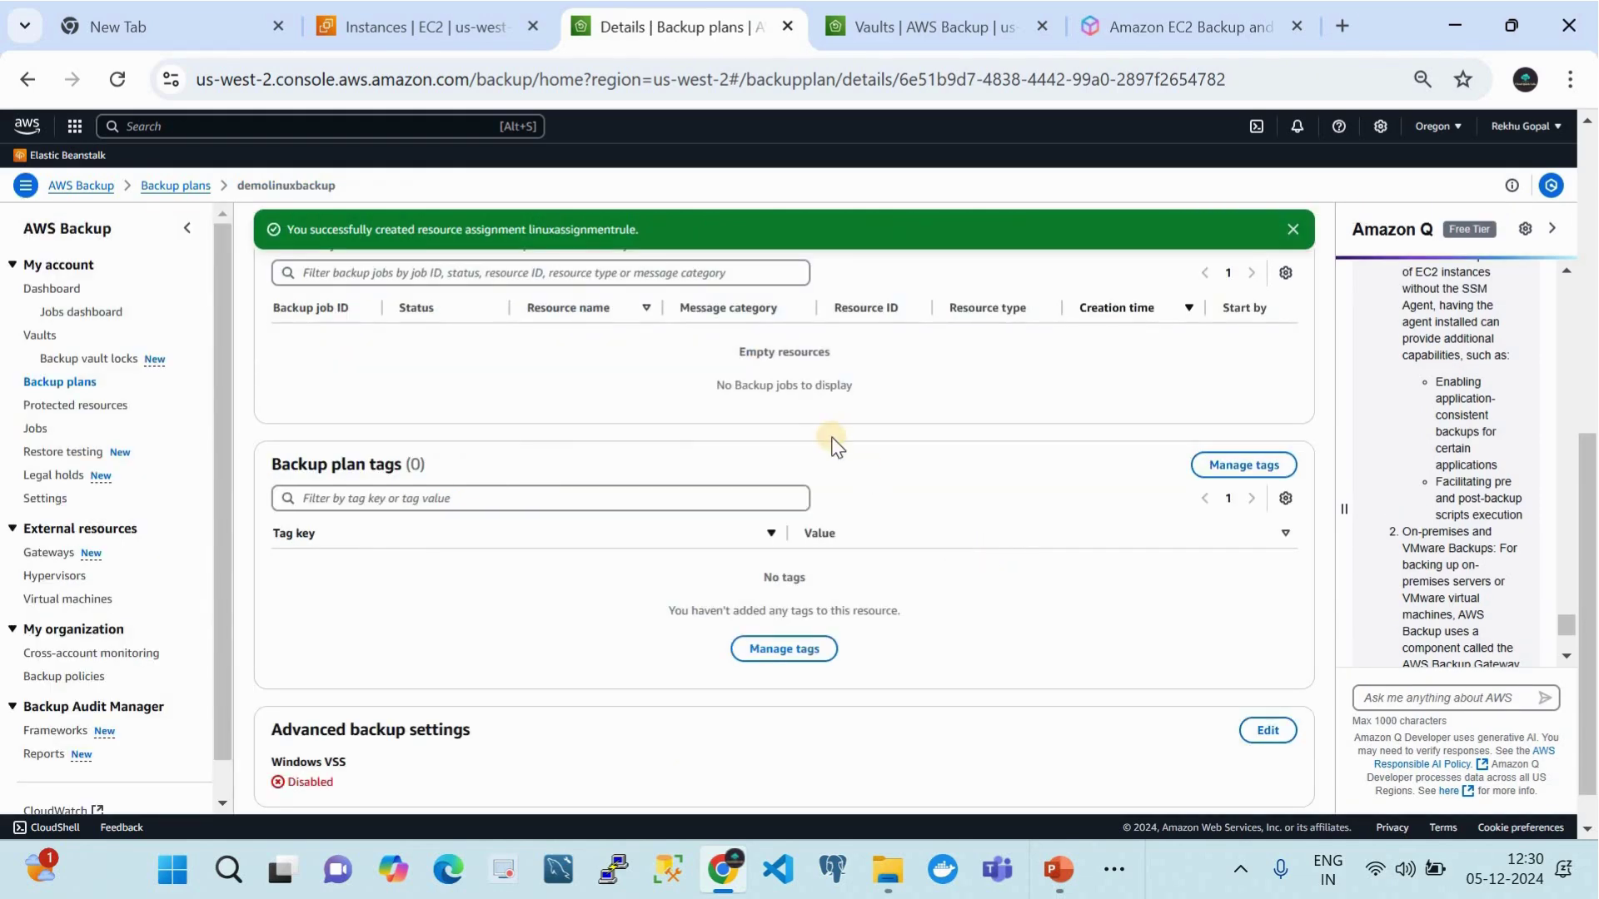
# Step: Open my-instance-role from the AmazonLinuxVM instance details and inspect its permissions policies and the backup.amazonaws.com entry in its trust policy
pyautogui.click(354, 15)
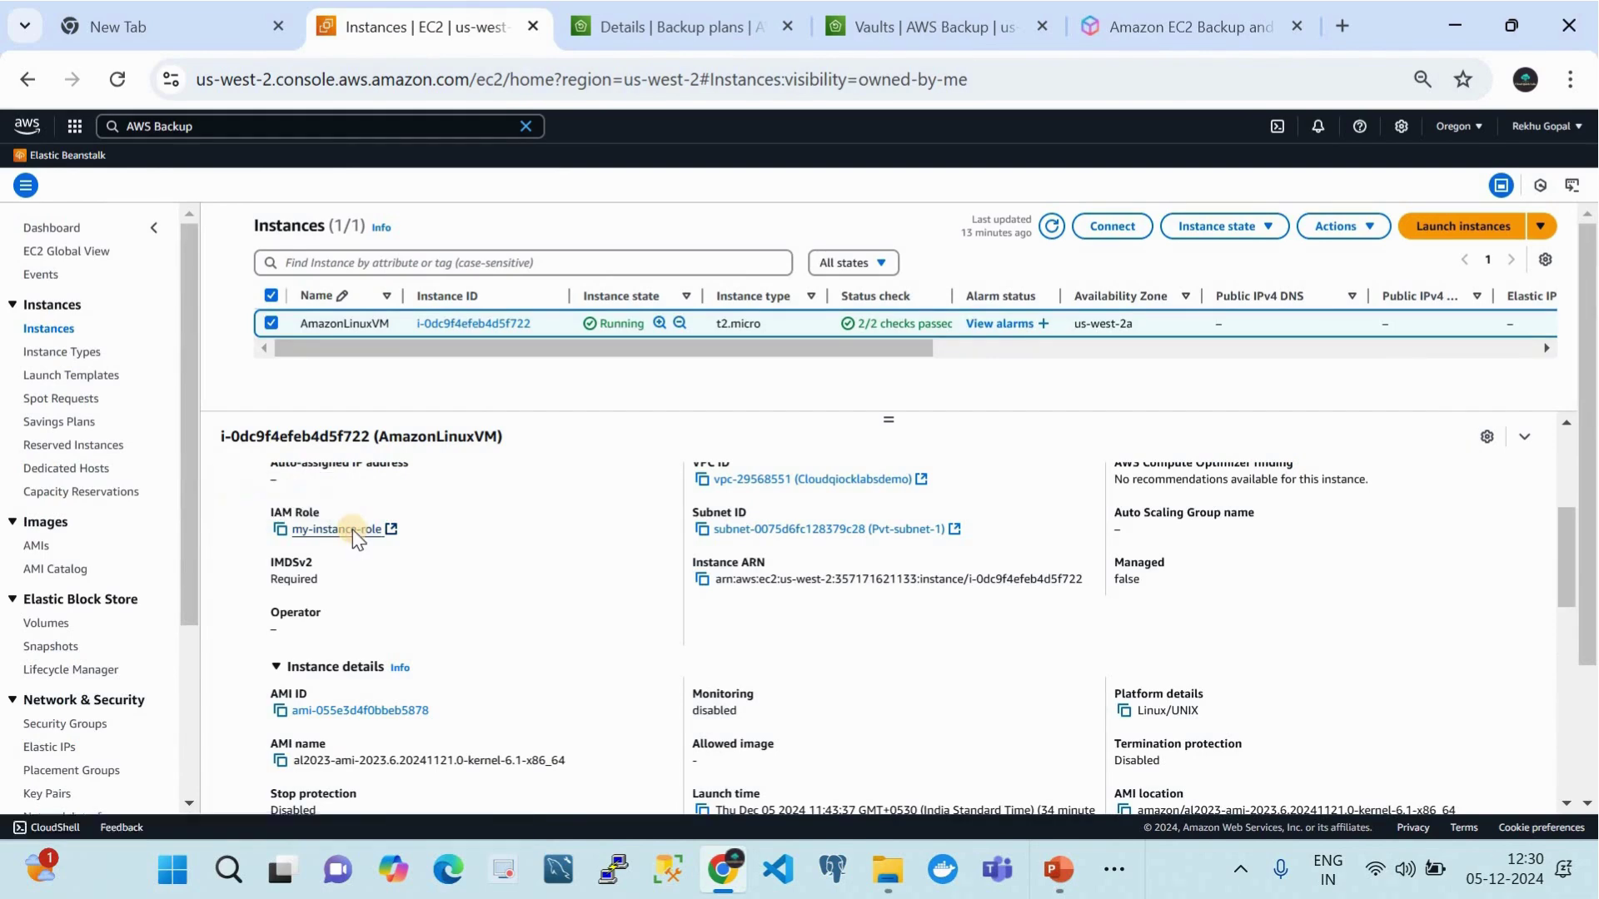
pyautogui.click(352, 530)
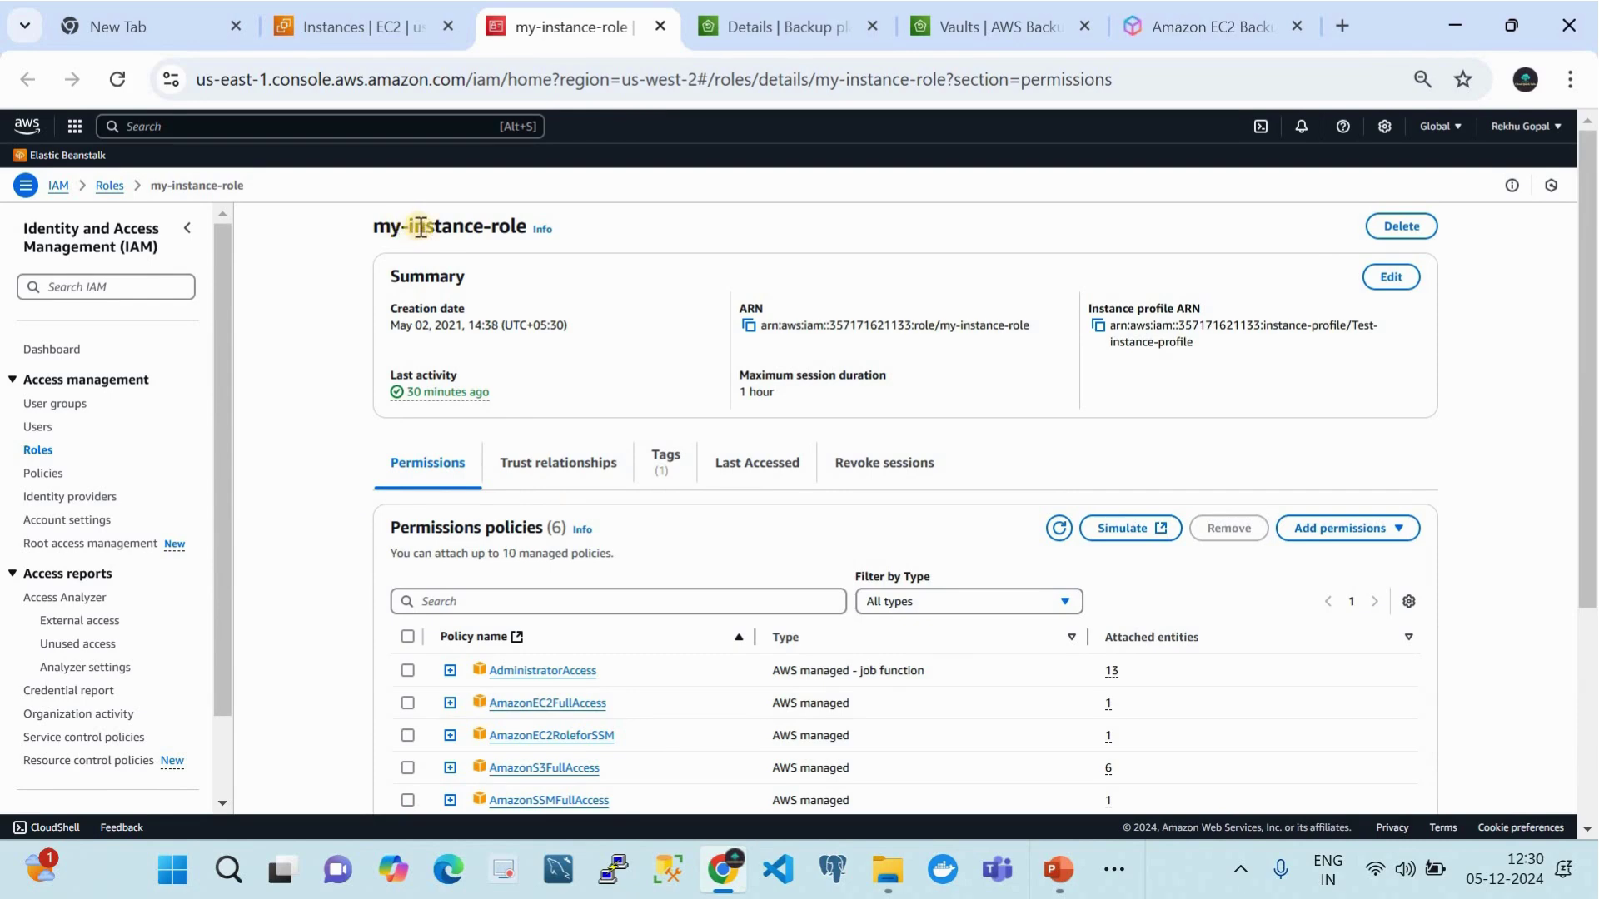
pyautogui.scroll(-2, 605, 535)
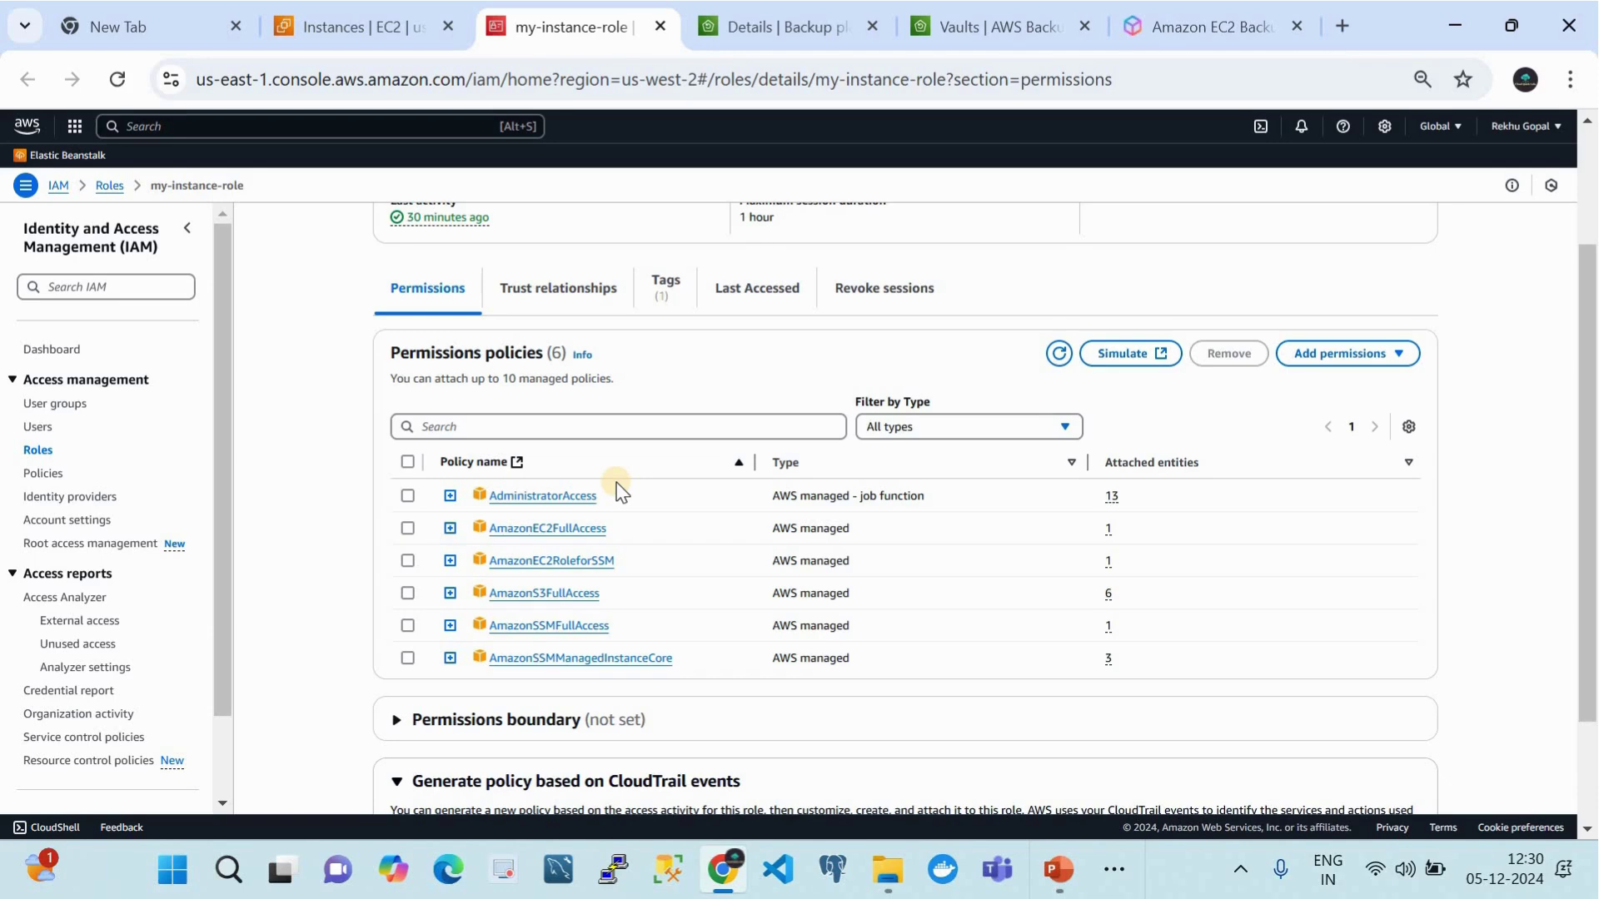
pyautogui.click(554, 290)
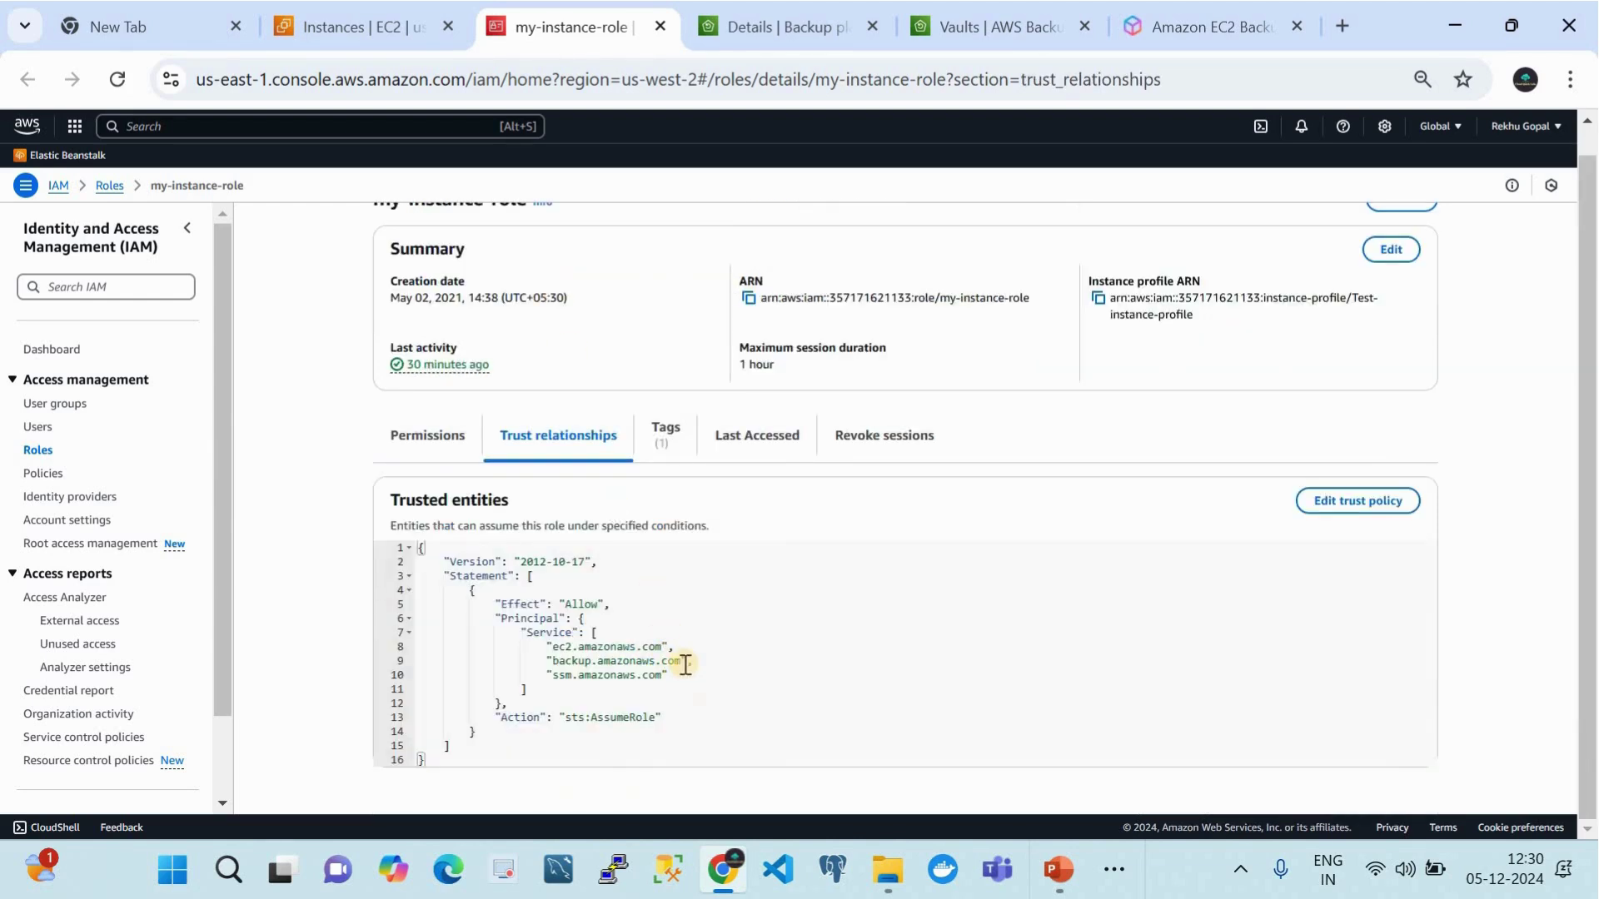
pyautogui.moveTo(683, 662); pyautogui.dragTo(553, 663)
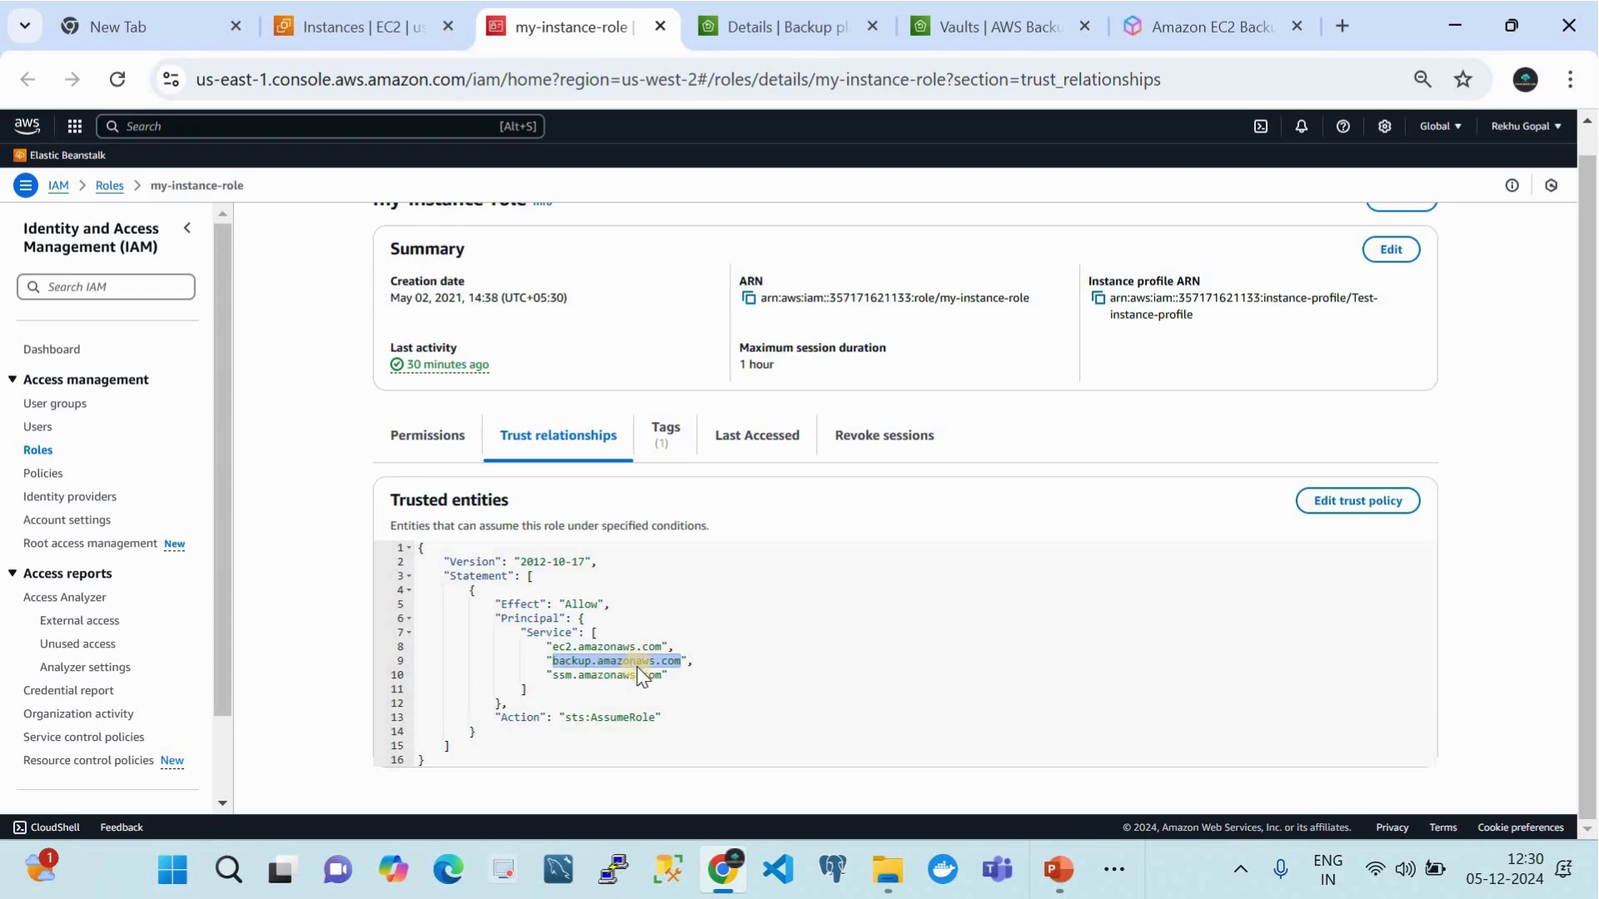
# Step: Return to the demolinuxbackup plan details, review its backup rule and resource assignment, and dismiss the success notice
pyautogui.click(754, 26)
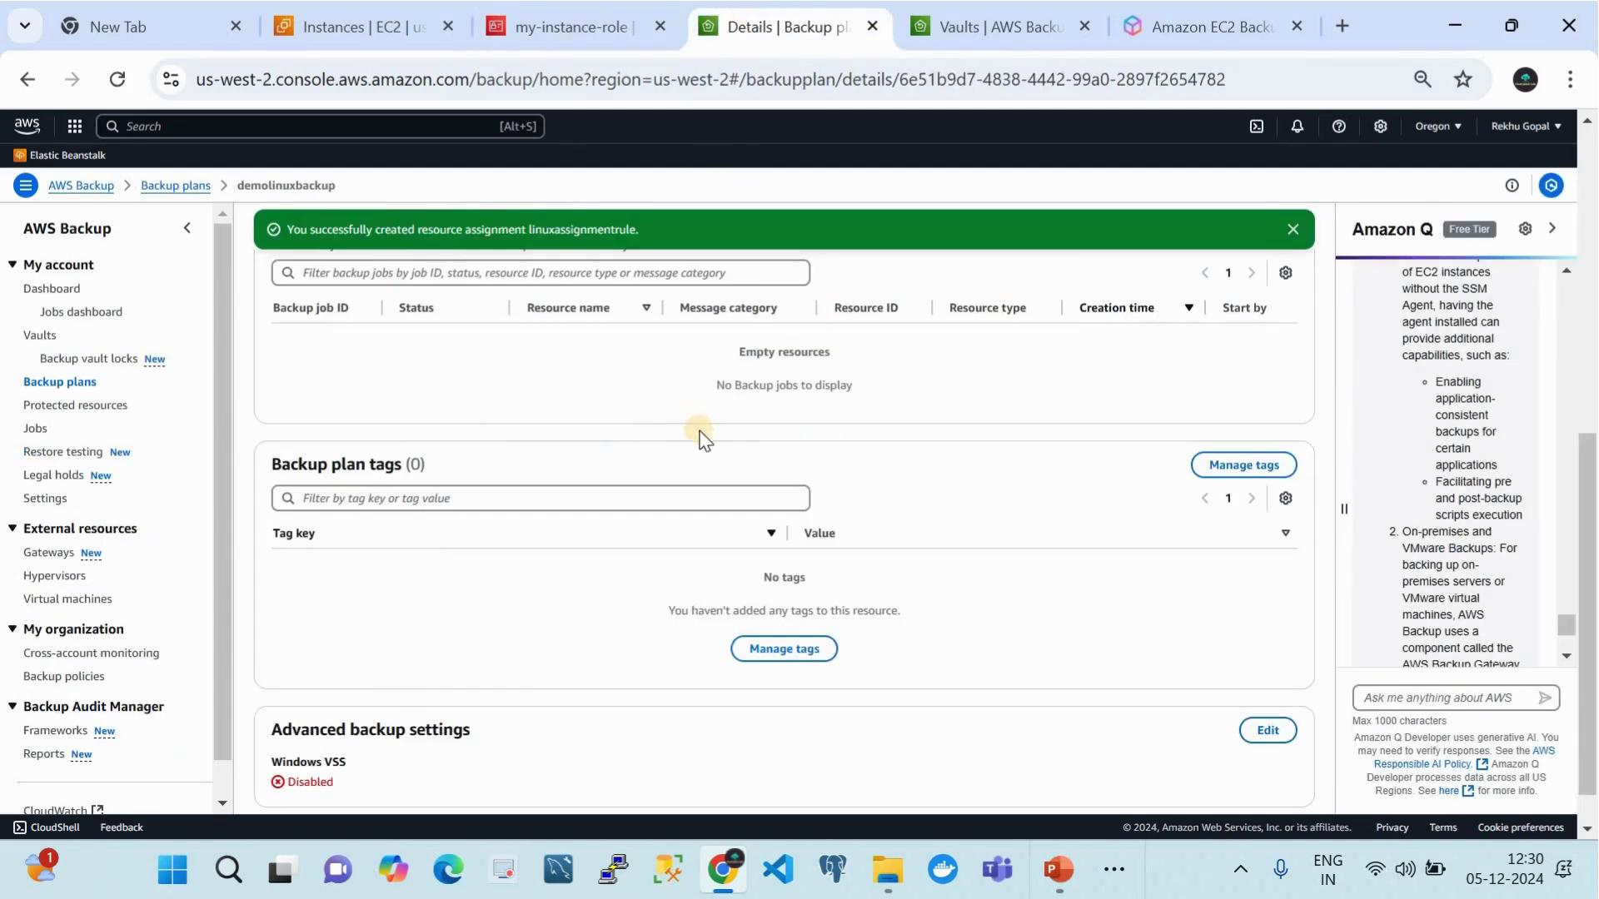
pyautogui.scroll(4, 699, 438)
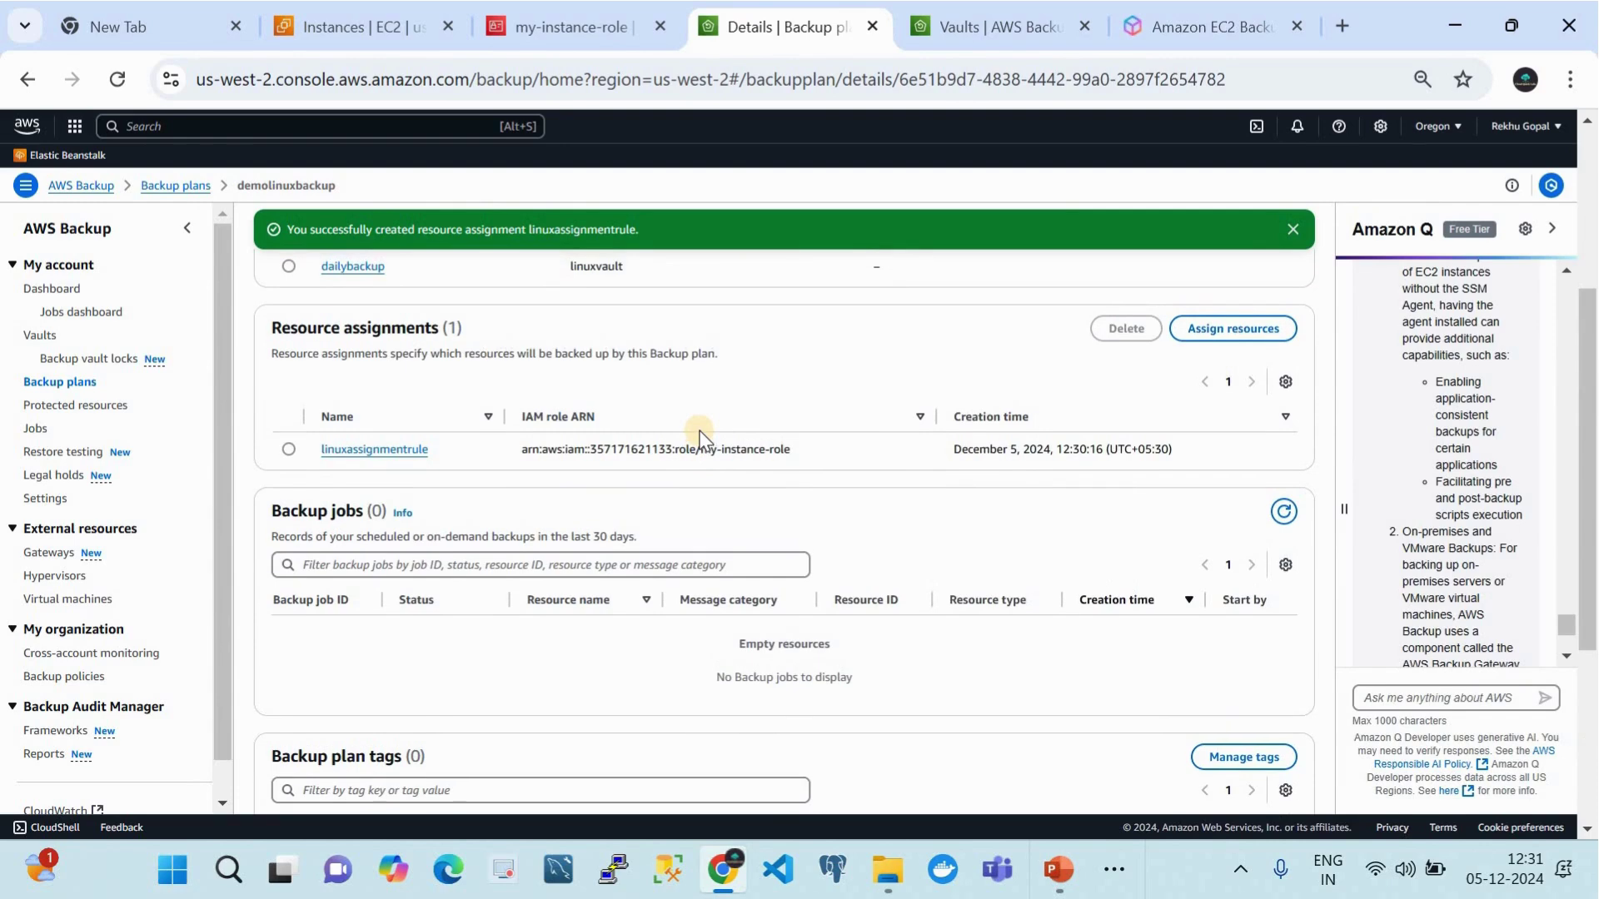
pyautogui.scroll(2, 699, 437)
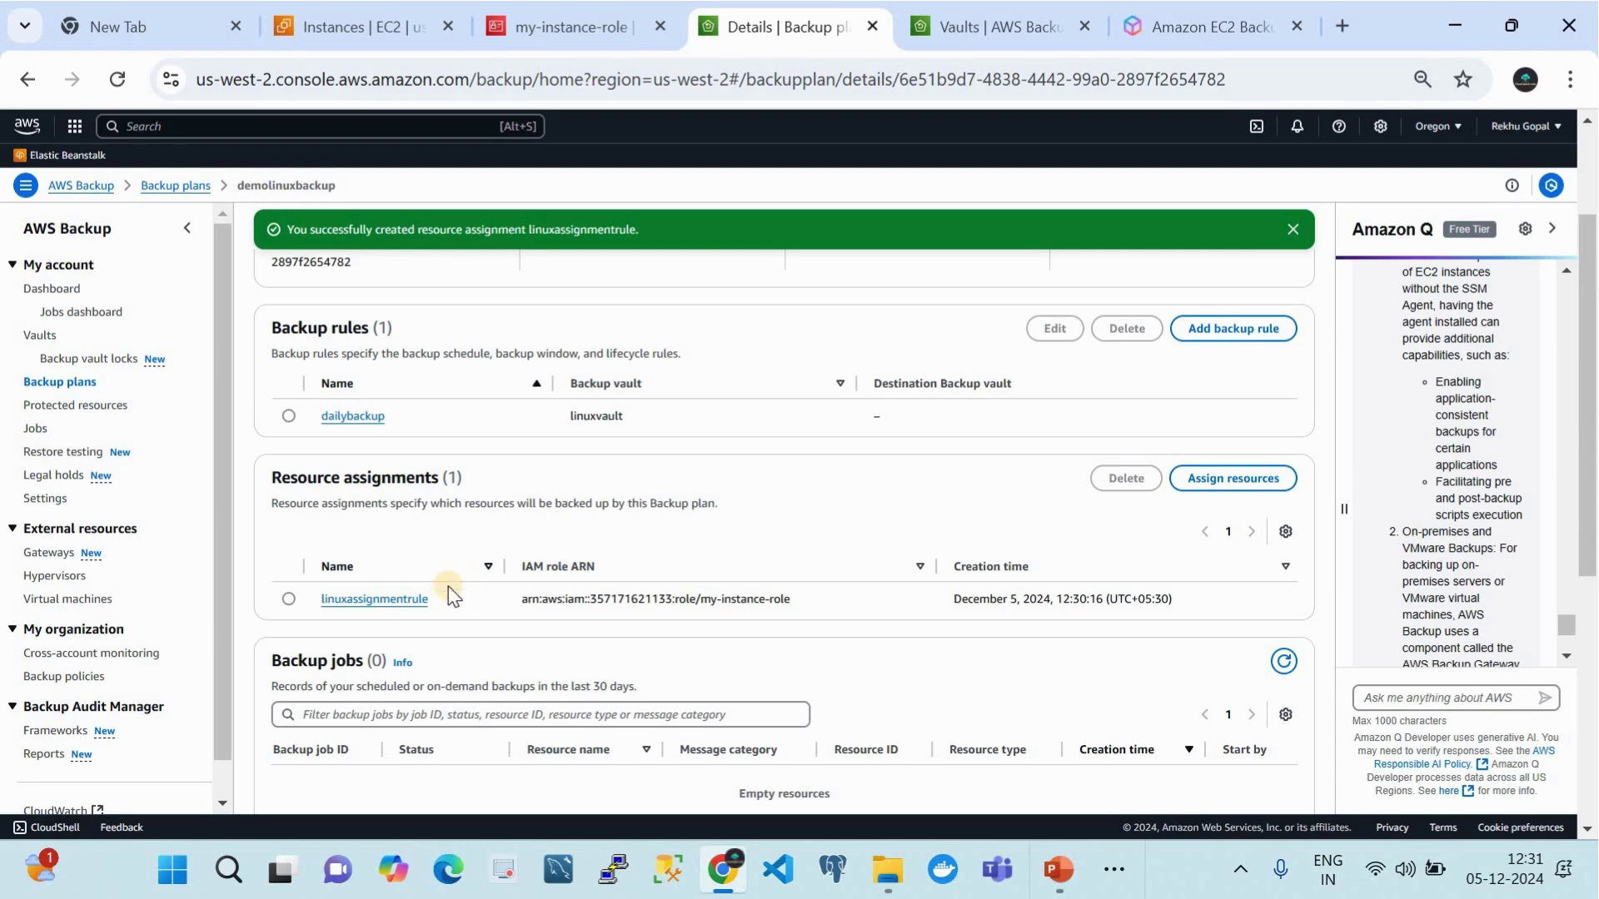
pyautogui.scroll(2, 416, 588)
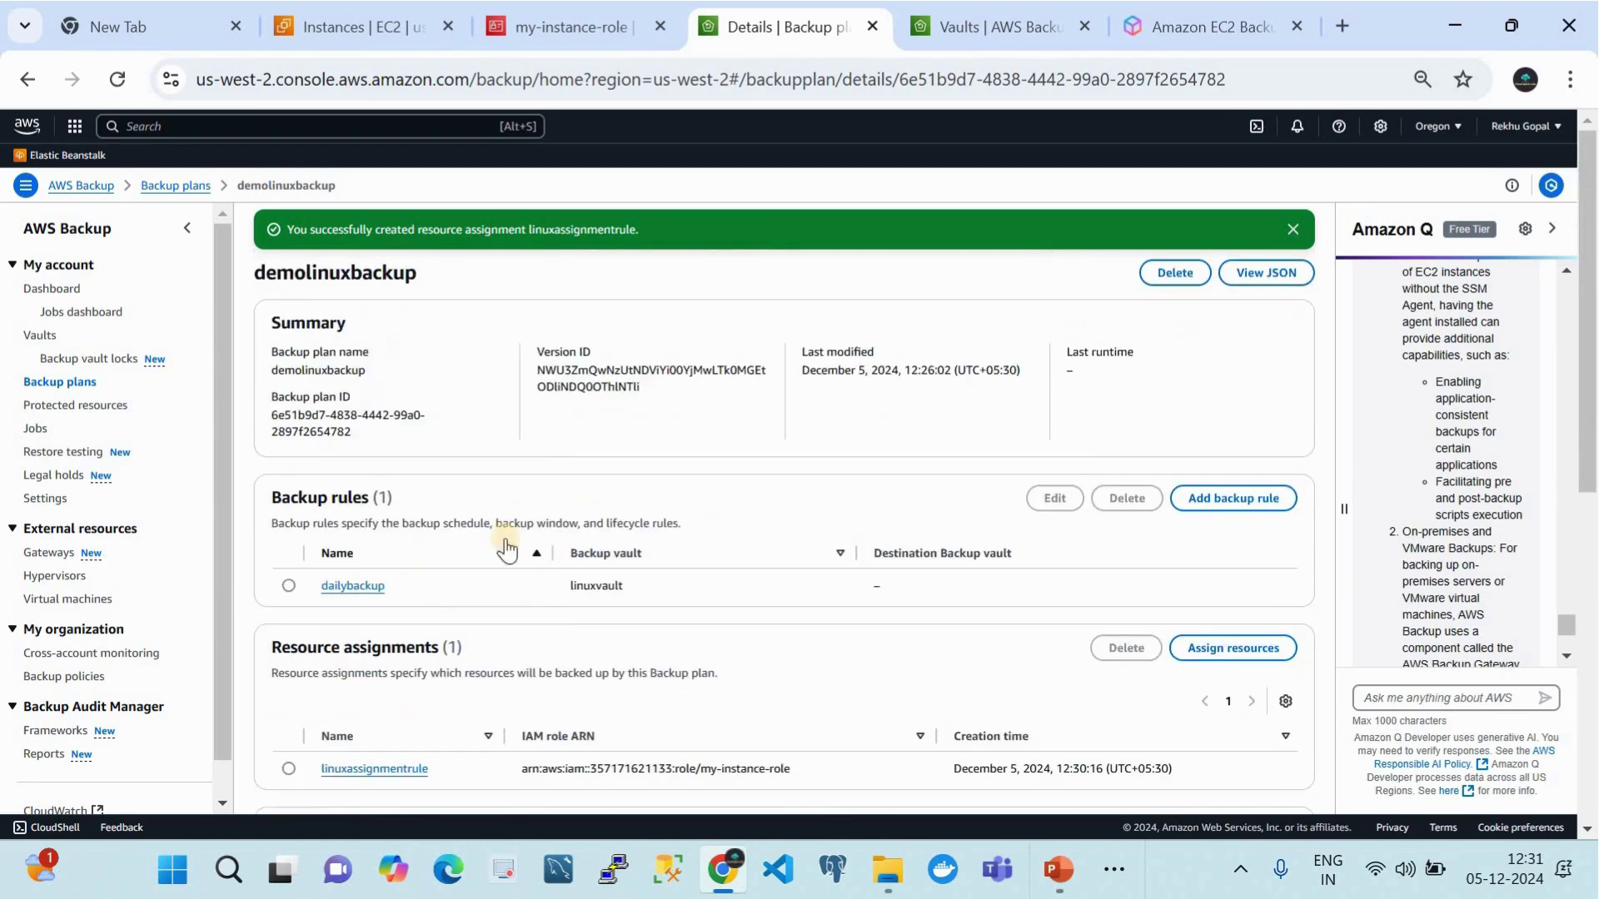
pyautogui.click(1293, 230)
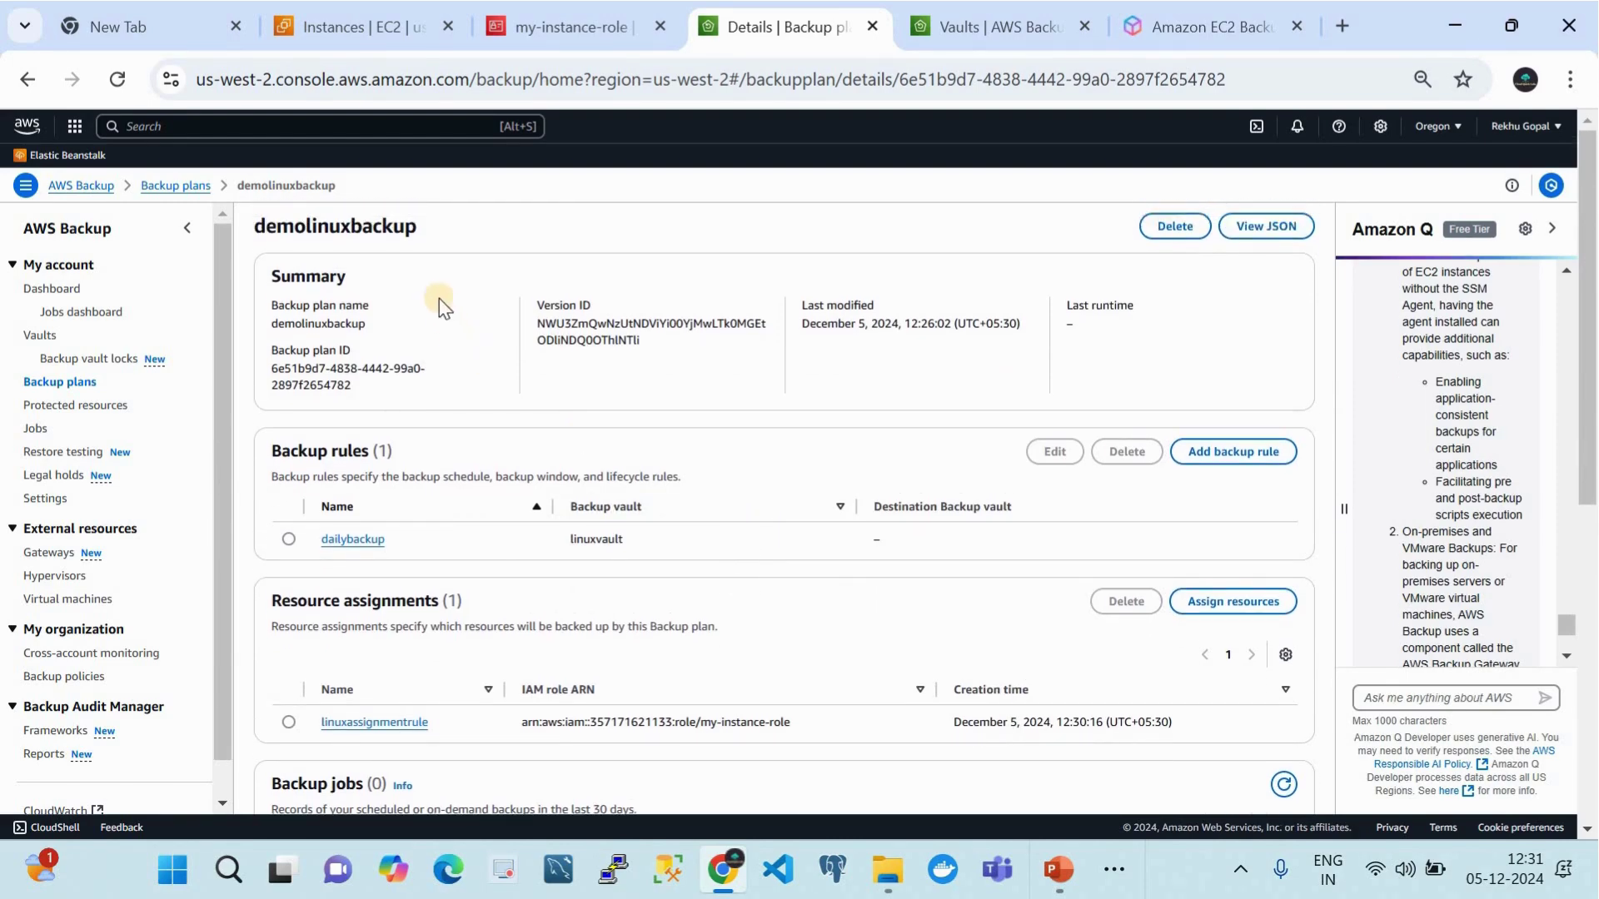
# Step: Reopen demolinuxbackup from the list of backup plans and review its rules, resource assignments, backup jobs, tags and advanced settings
pyautogui.click(50, 385)
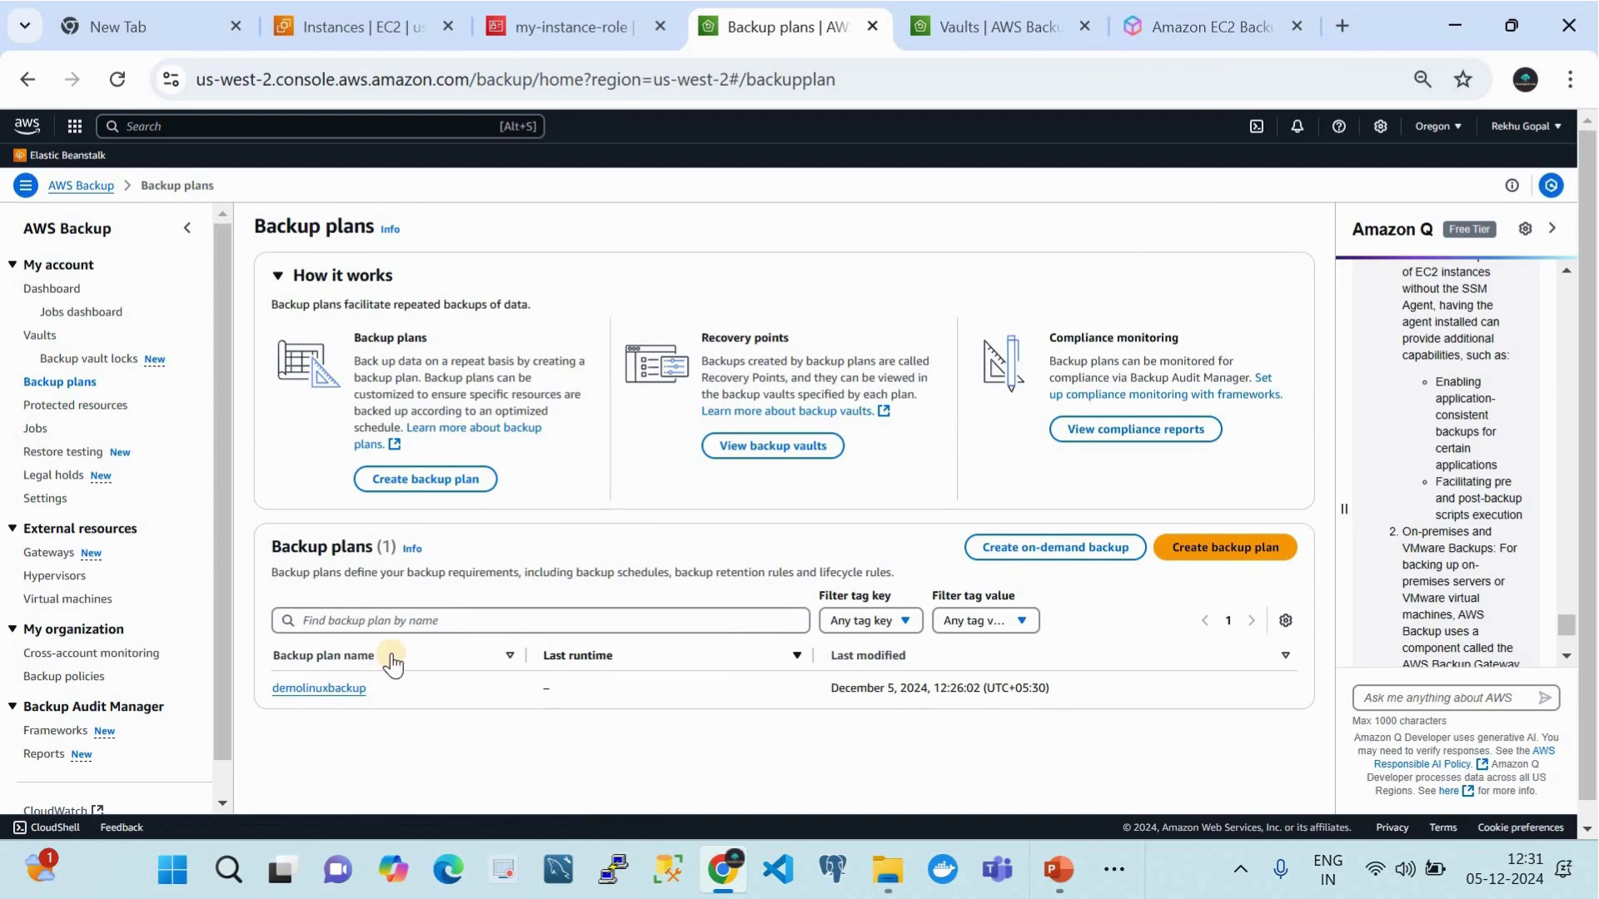
pyautogui.click(330, 691)
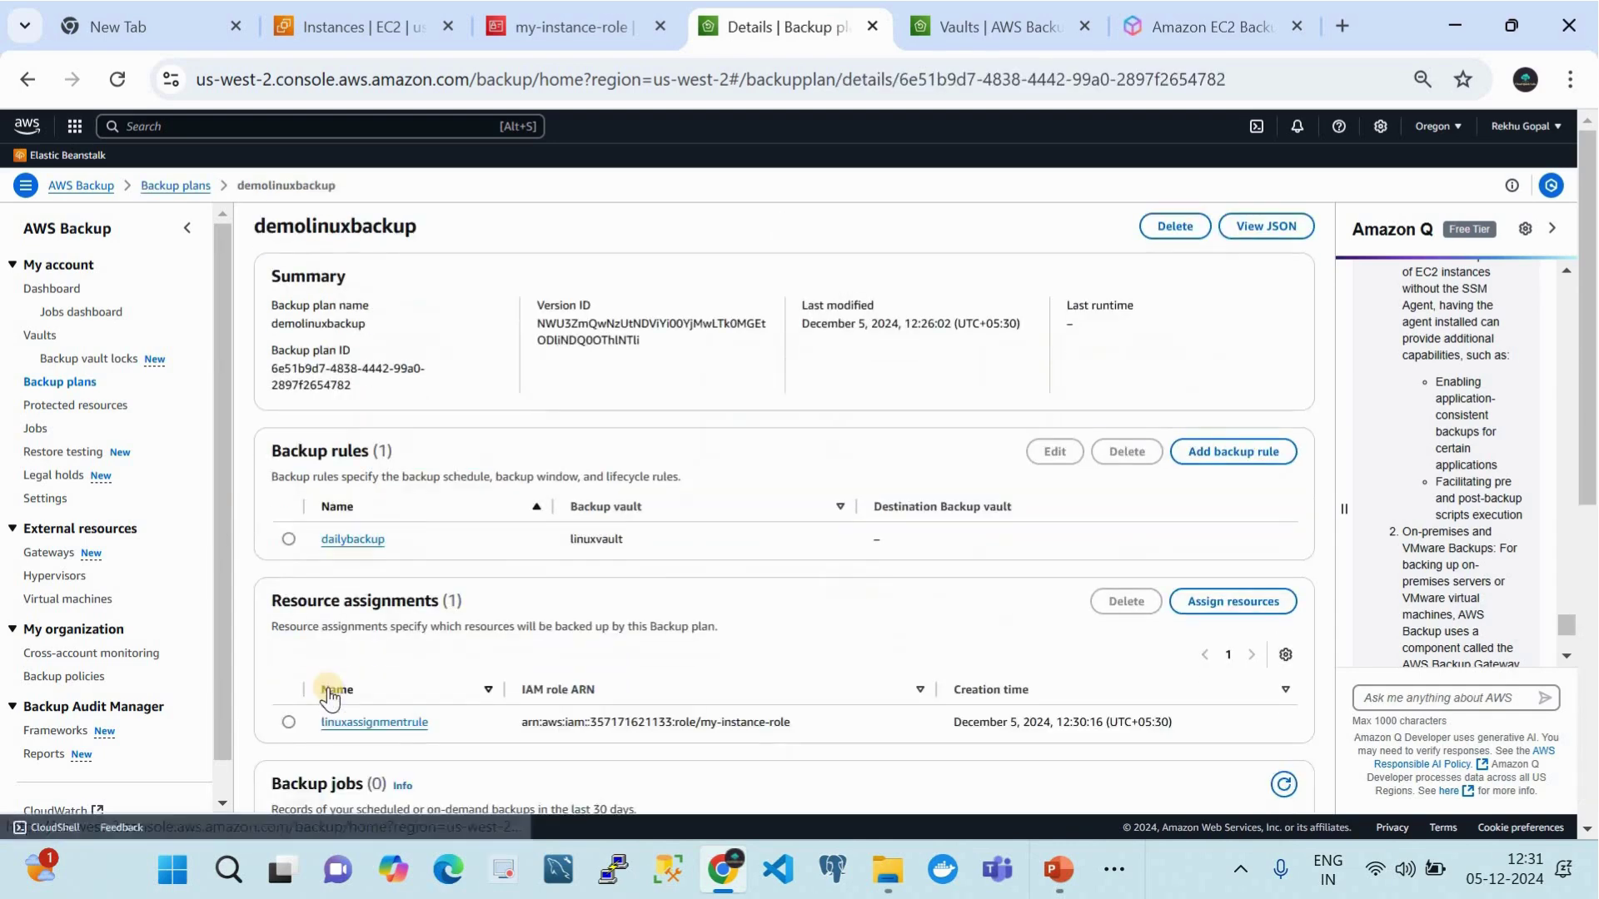
pyautogui.scroll(-2, 496, 573)
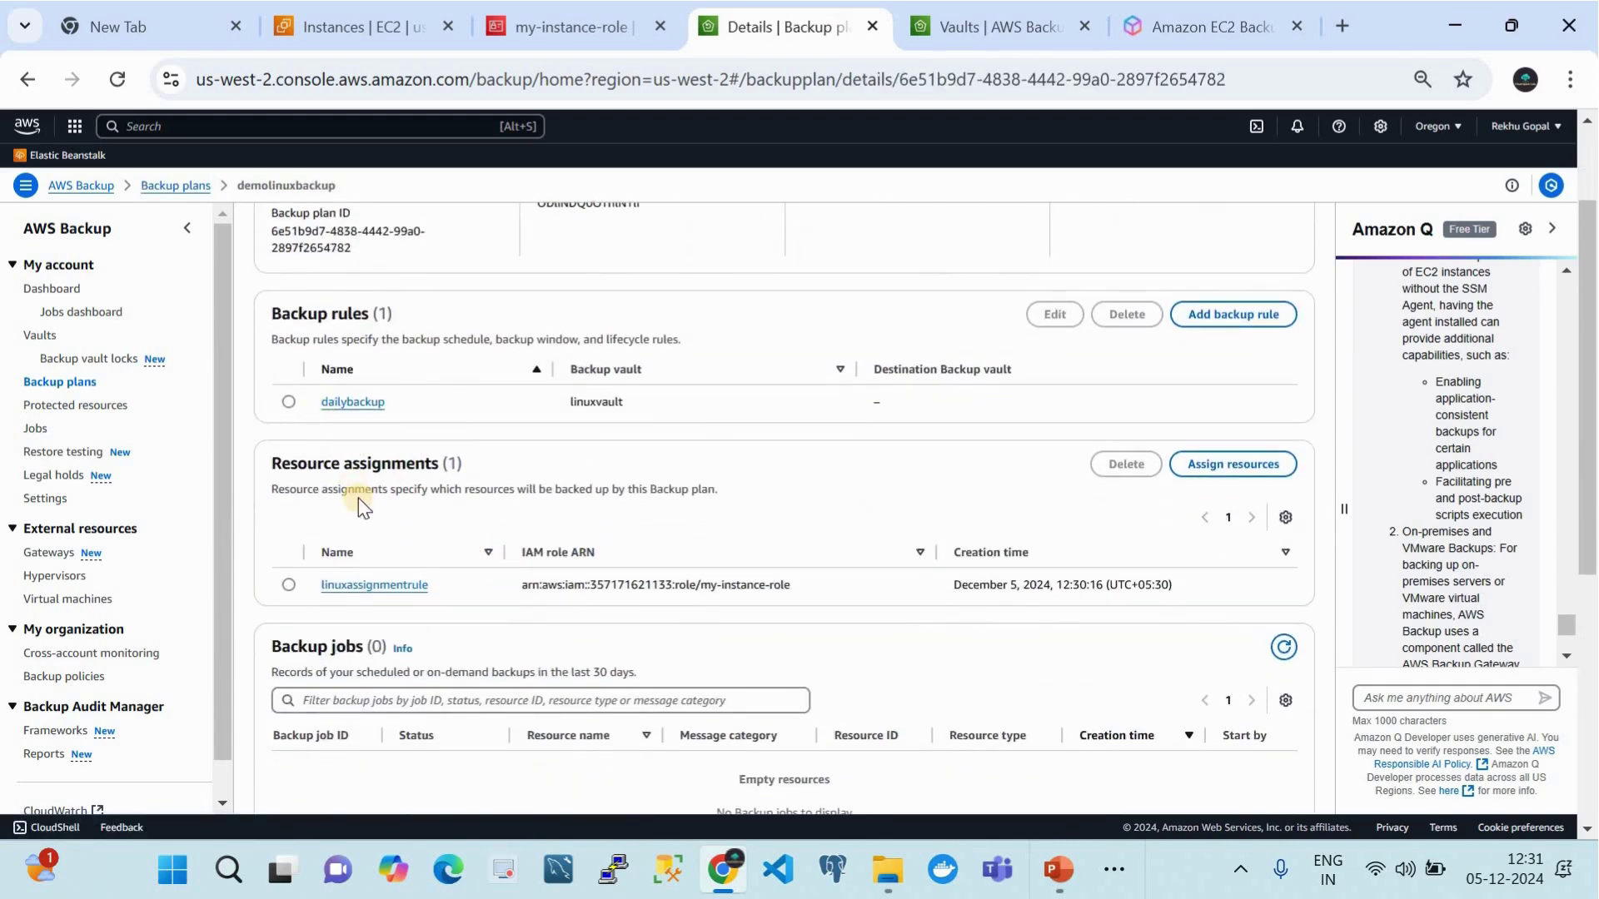
pyautogui.scroll(-1, 352, 512)
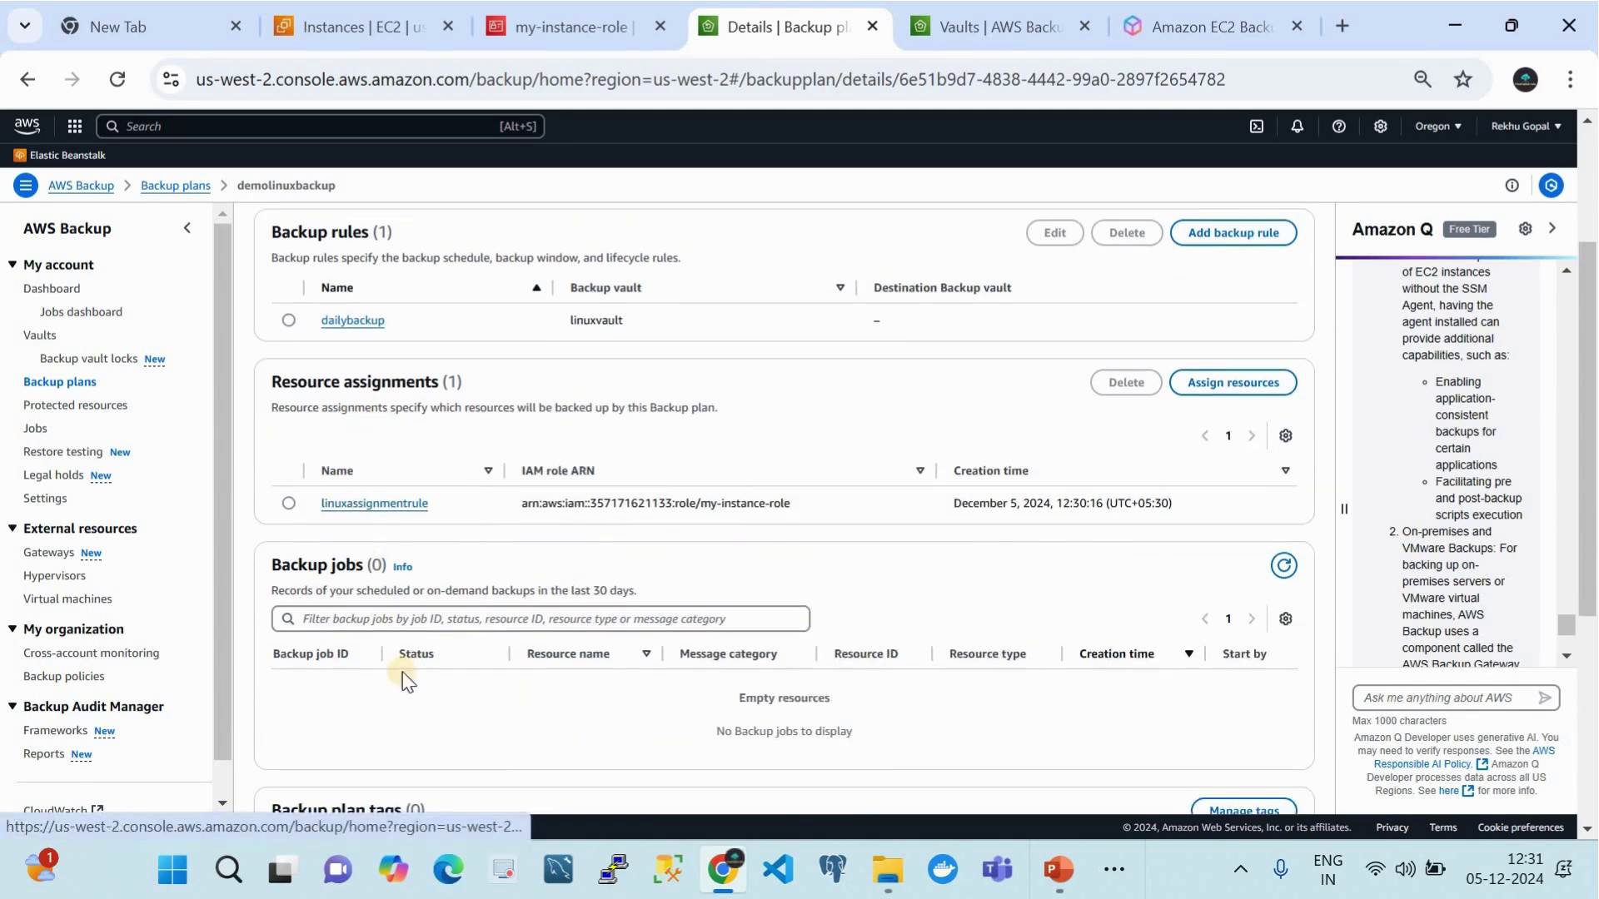
pyautogui.scroll(-3, 414, 691)
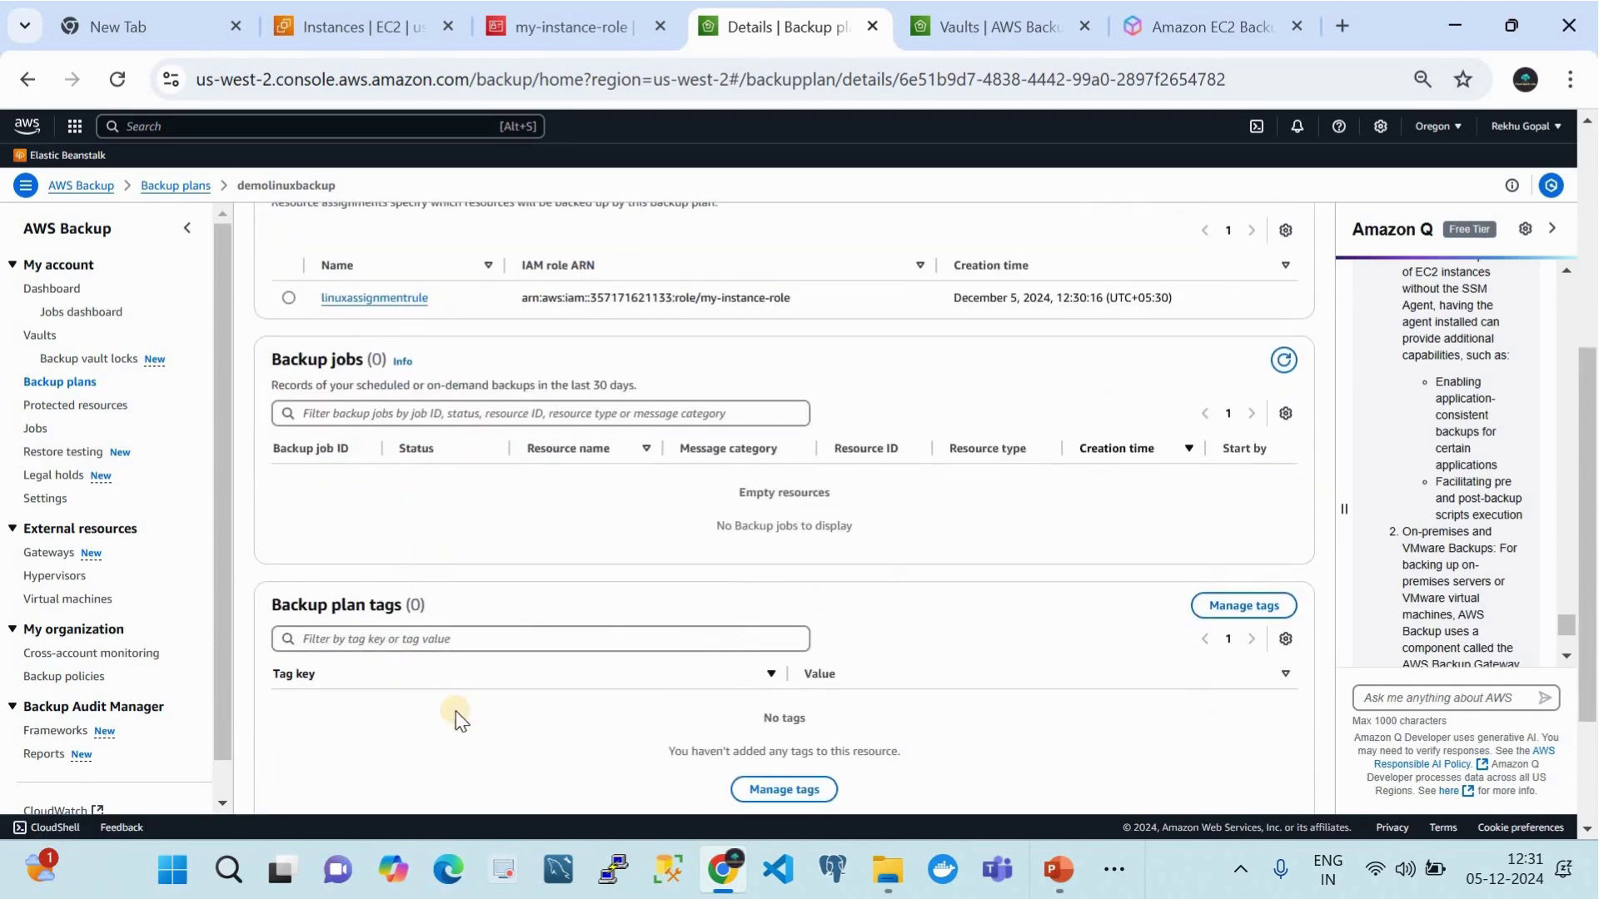
pyautogui.scroll(-3, 469, 783)
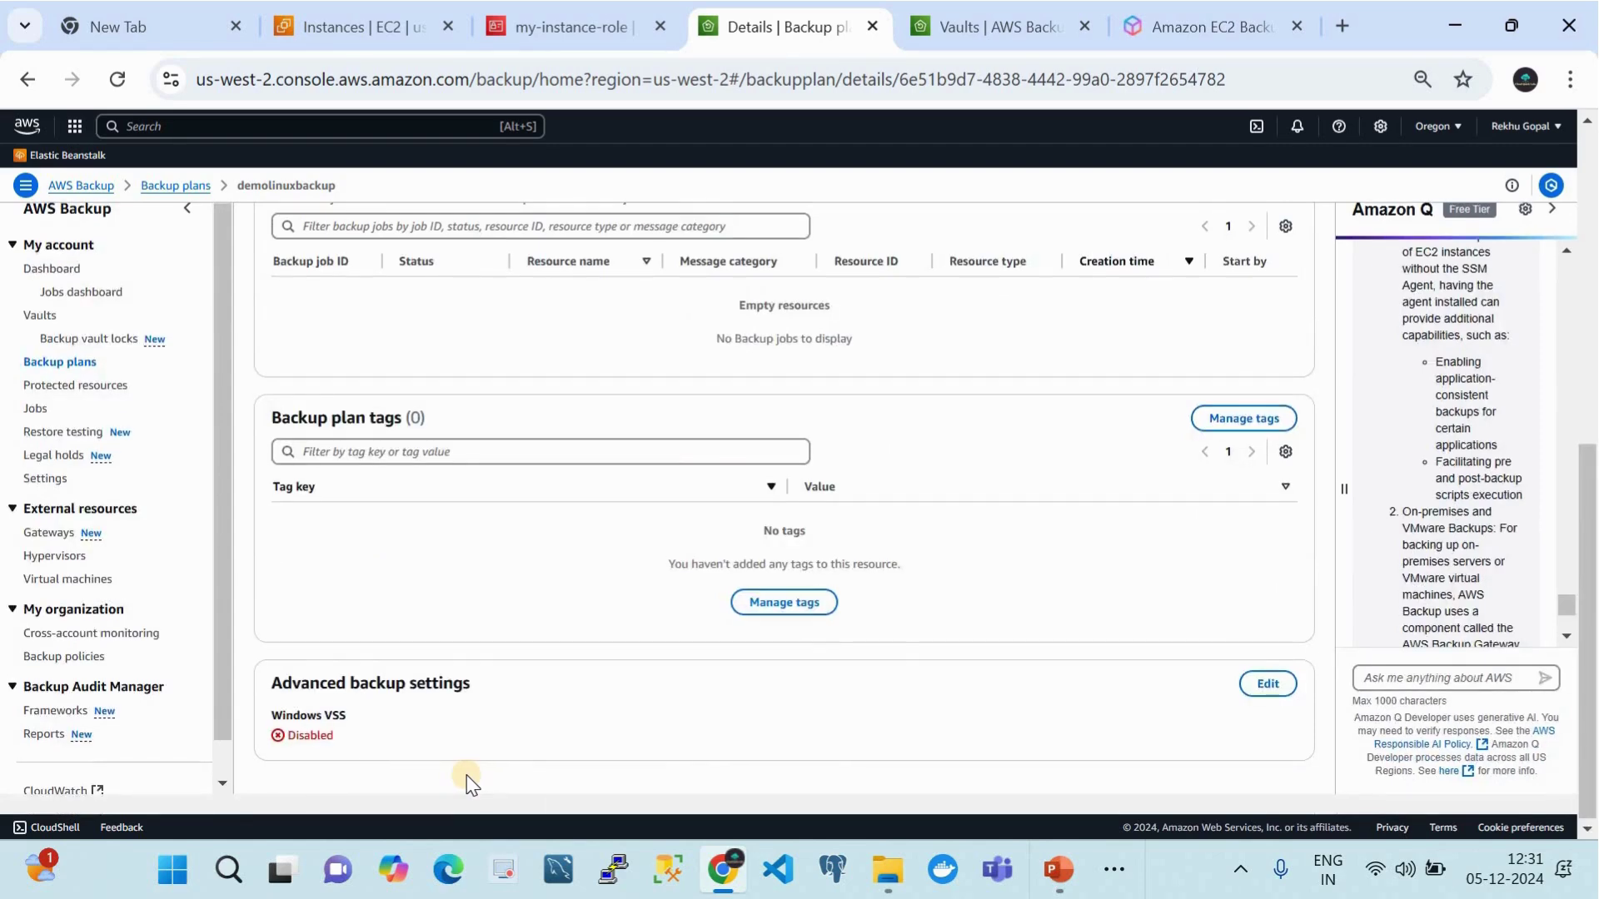
pyautogui.scroll(5, 466, 778)
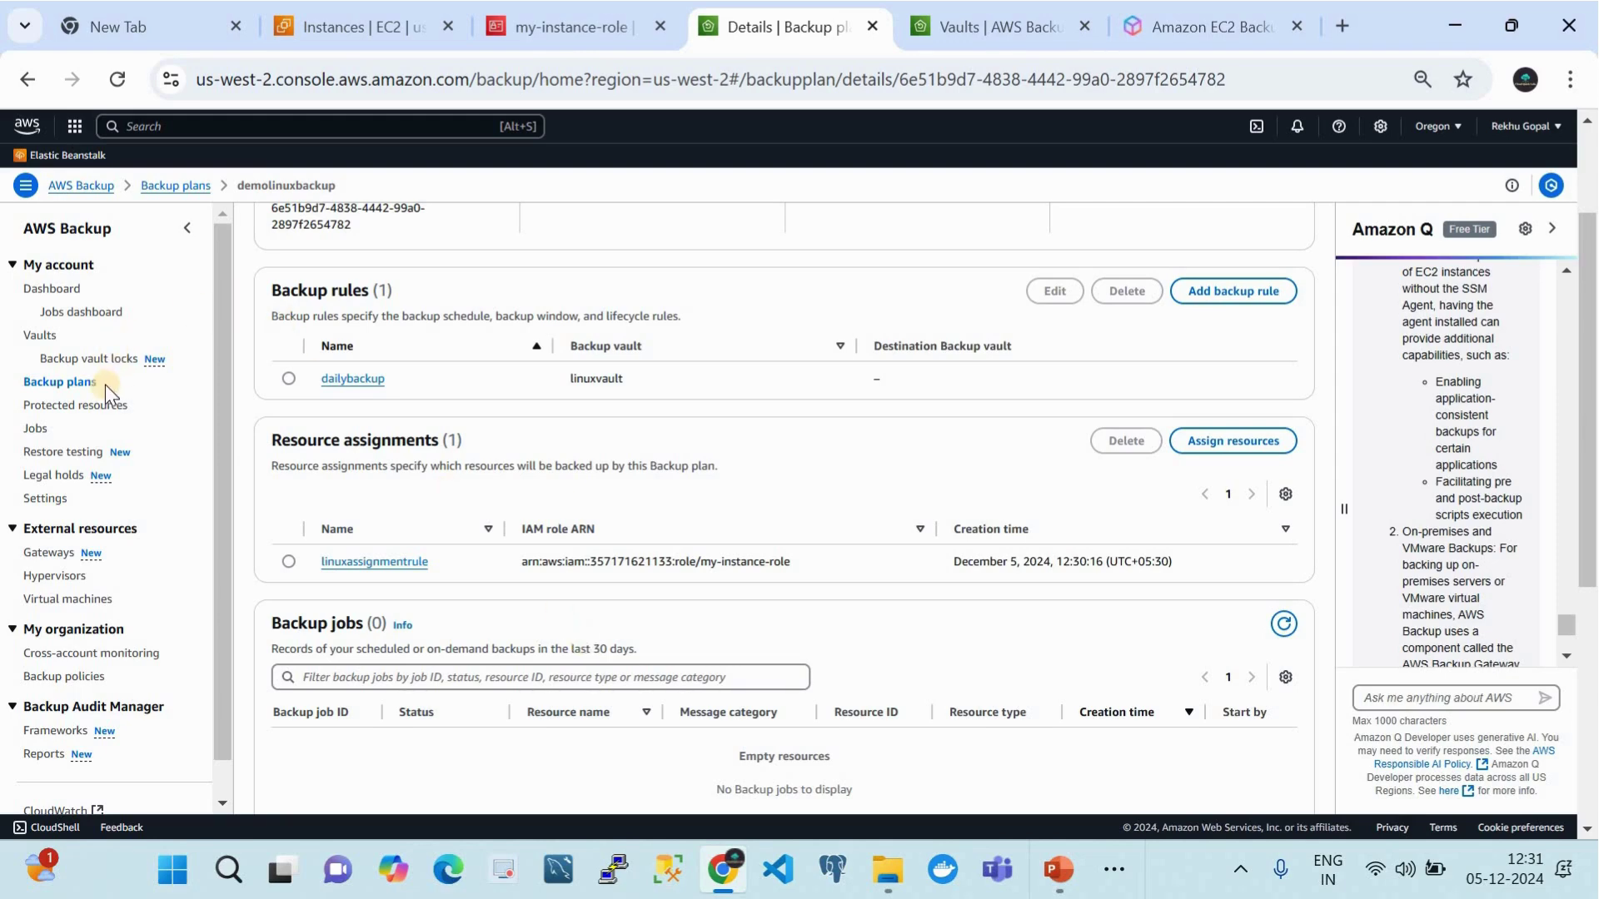
pyautogui.scroll(2, 467, 488)
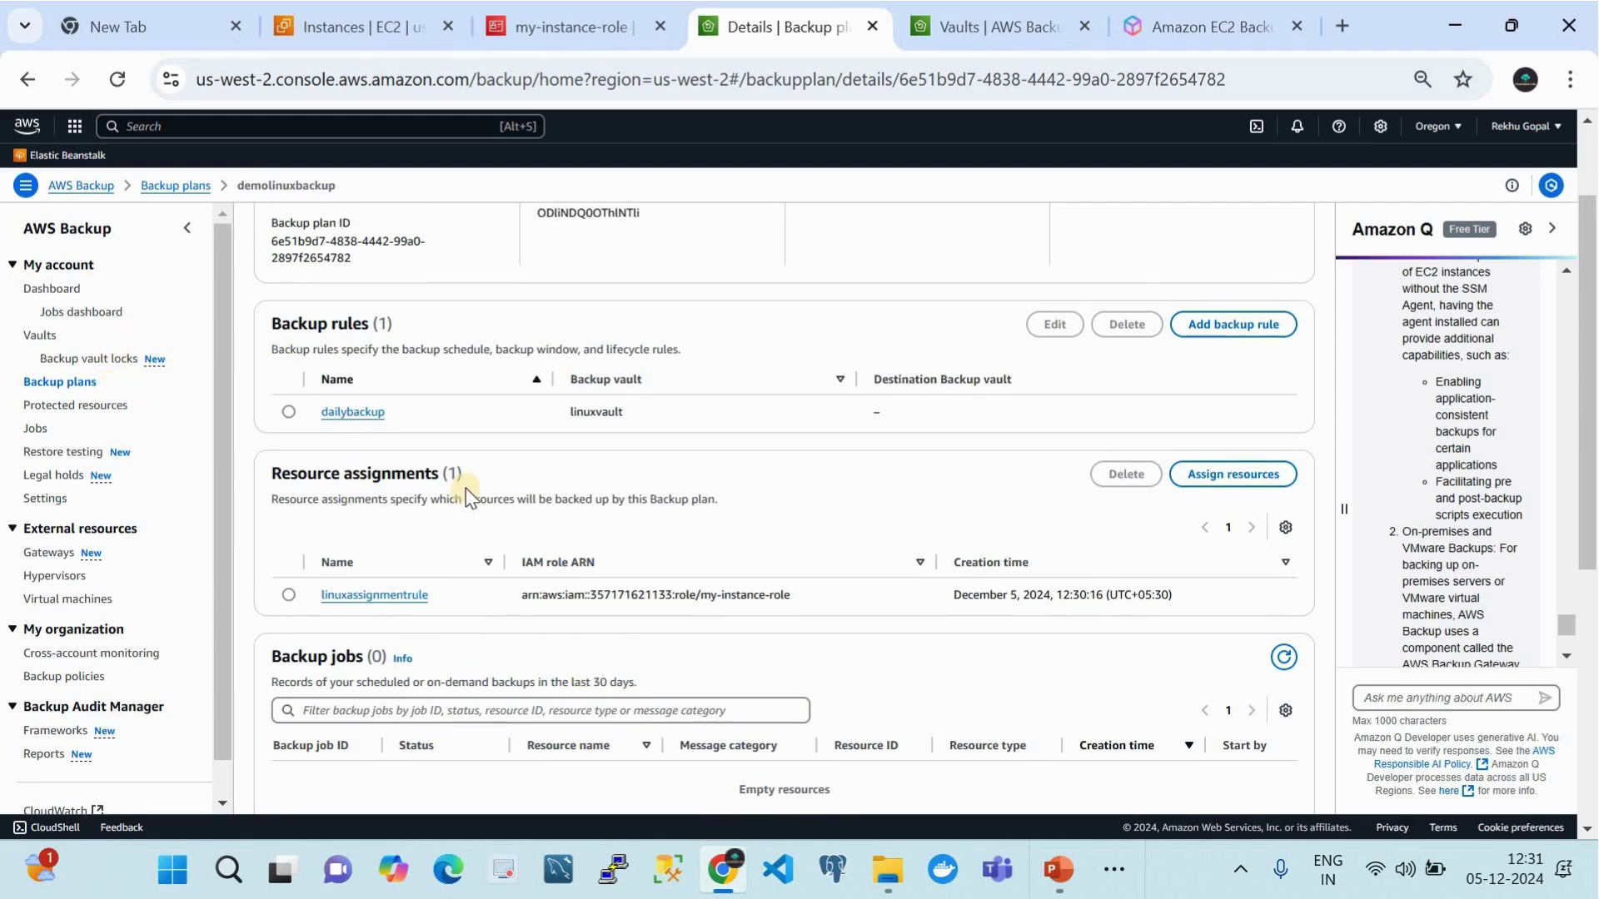
pyautogui.scroll(1, 466, 498)
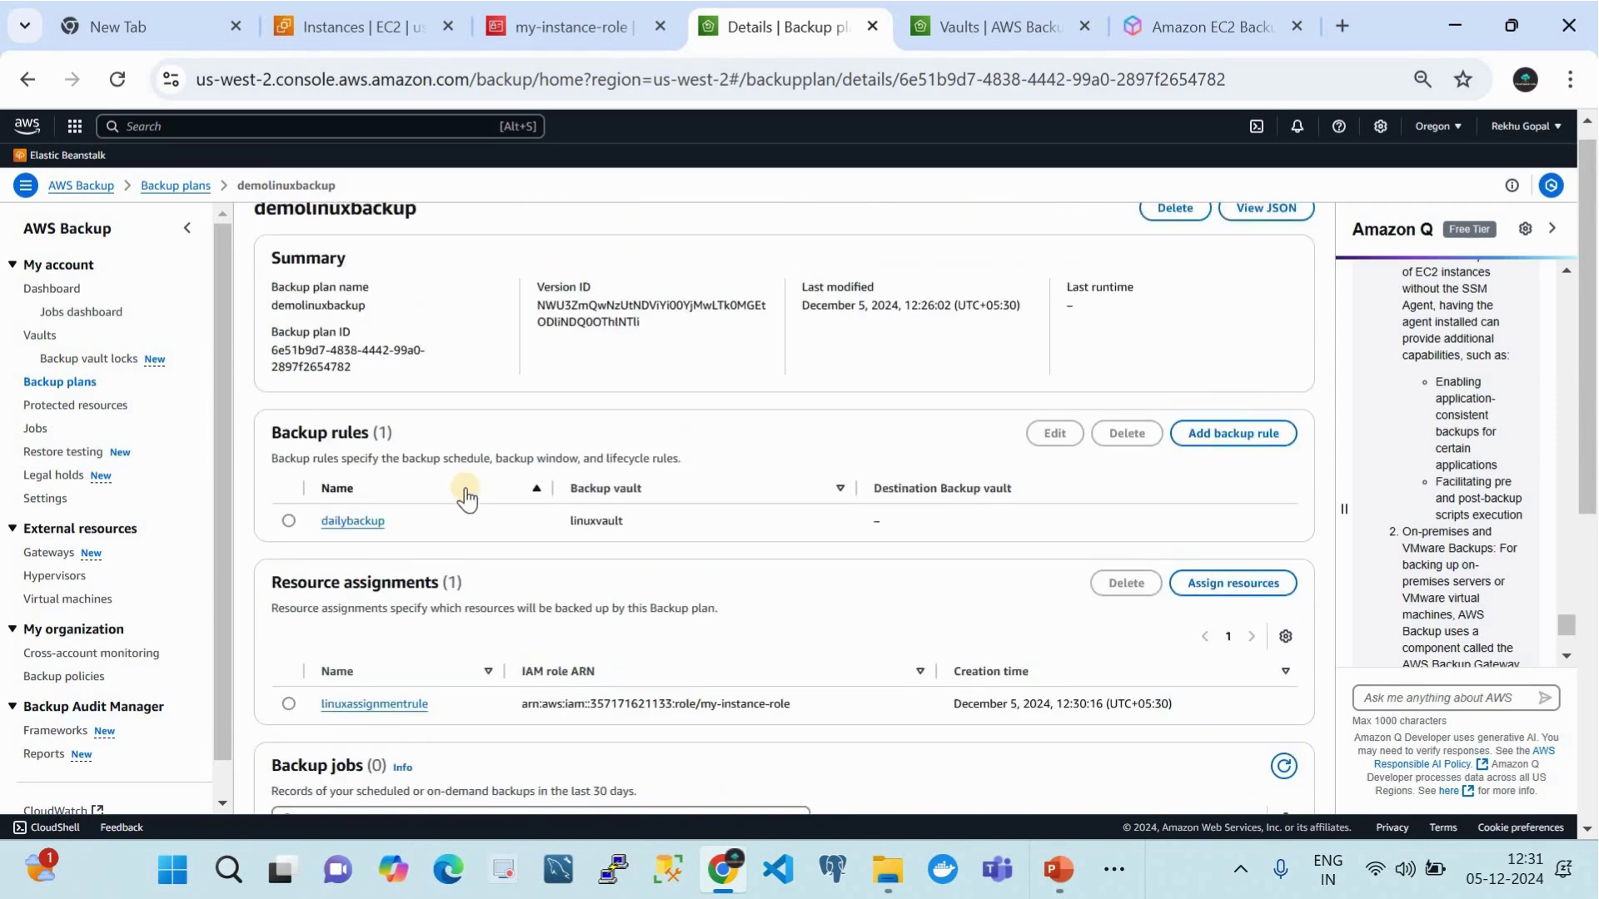
# Step: Open the tag editor for the AmazonLinuxVM instance and enter env as the new tag's key
pyautogui.click(375, 28)
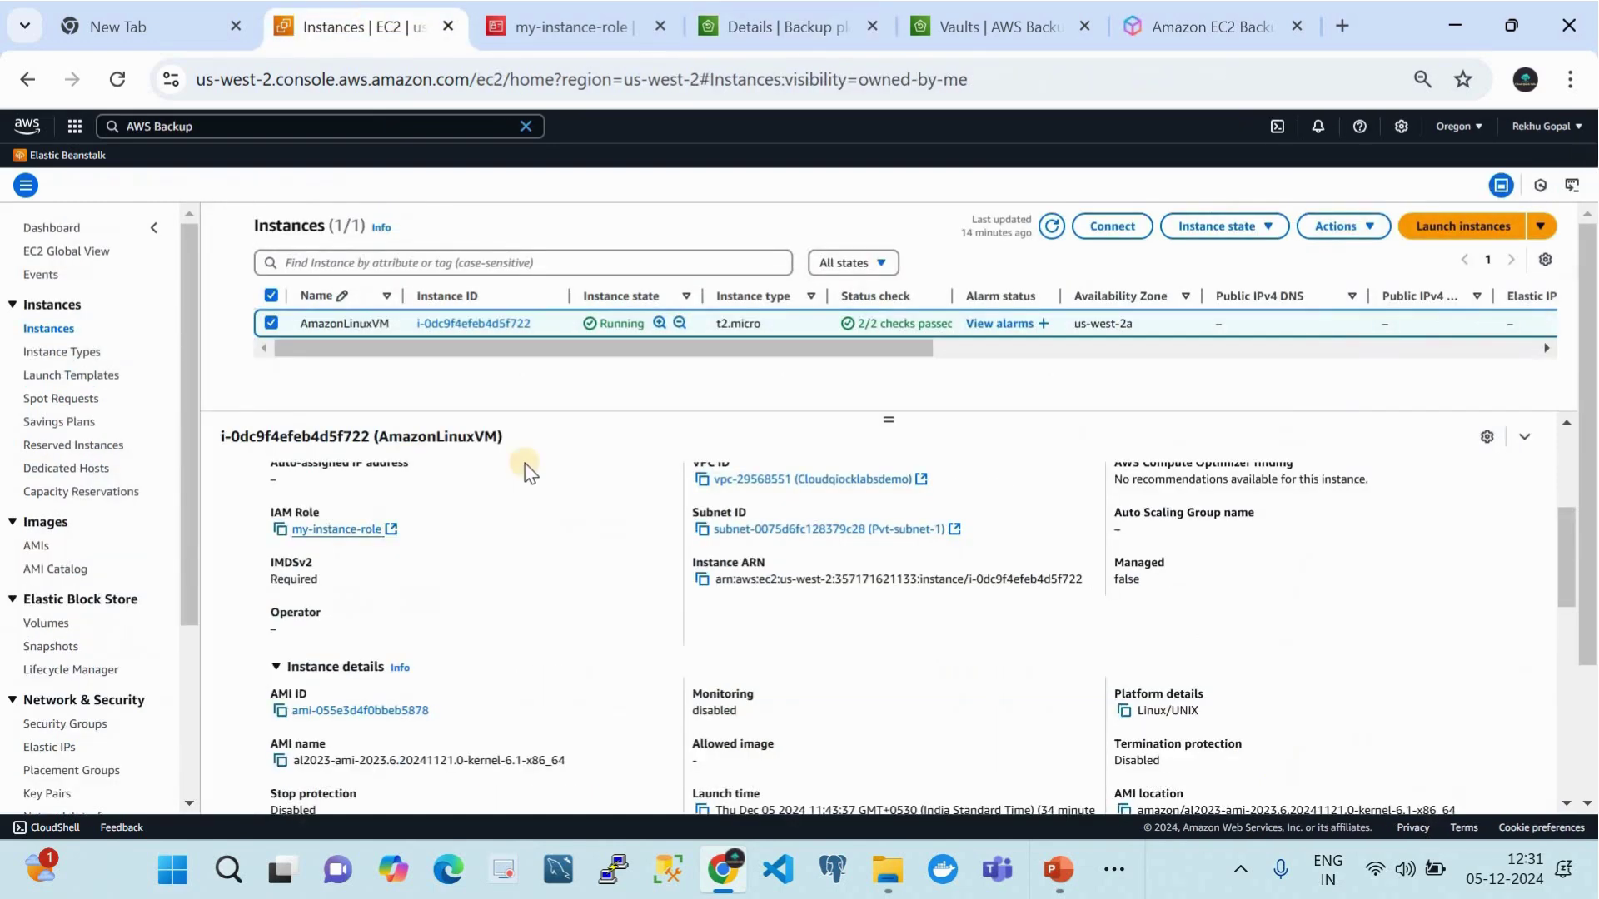
pyautogui.scroll(4, 685, 439)
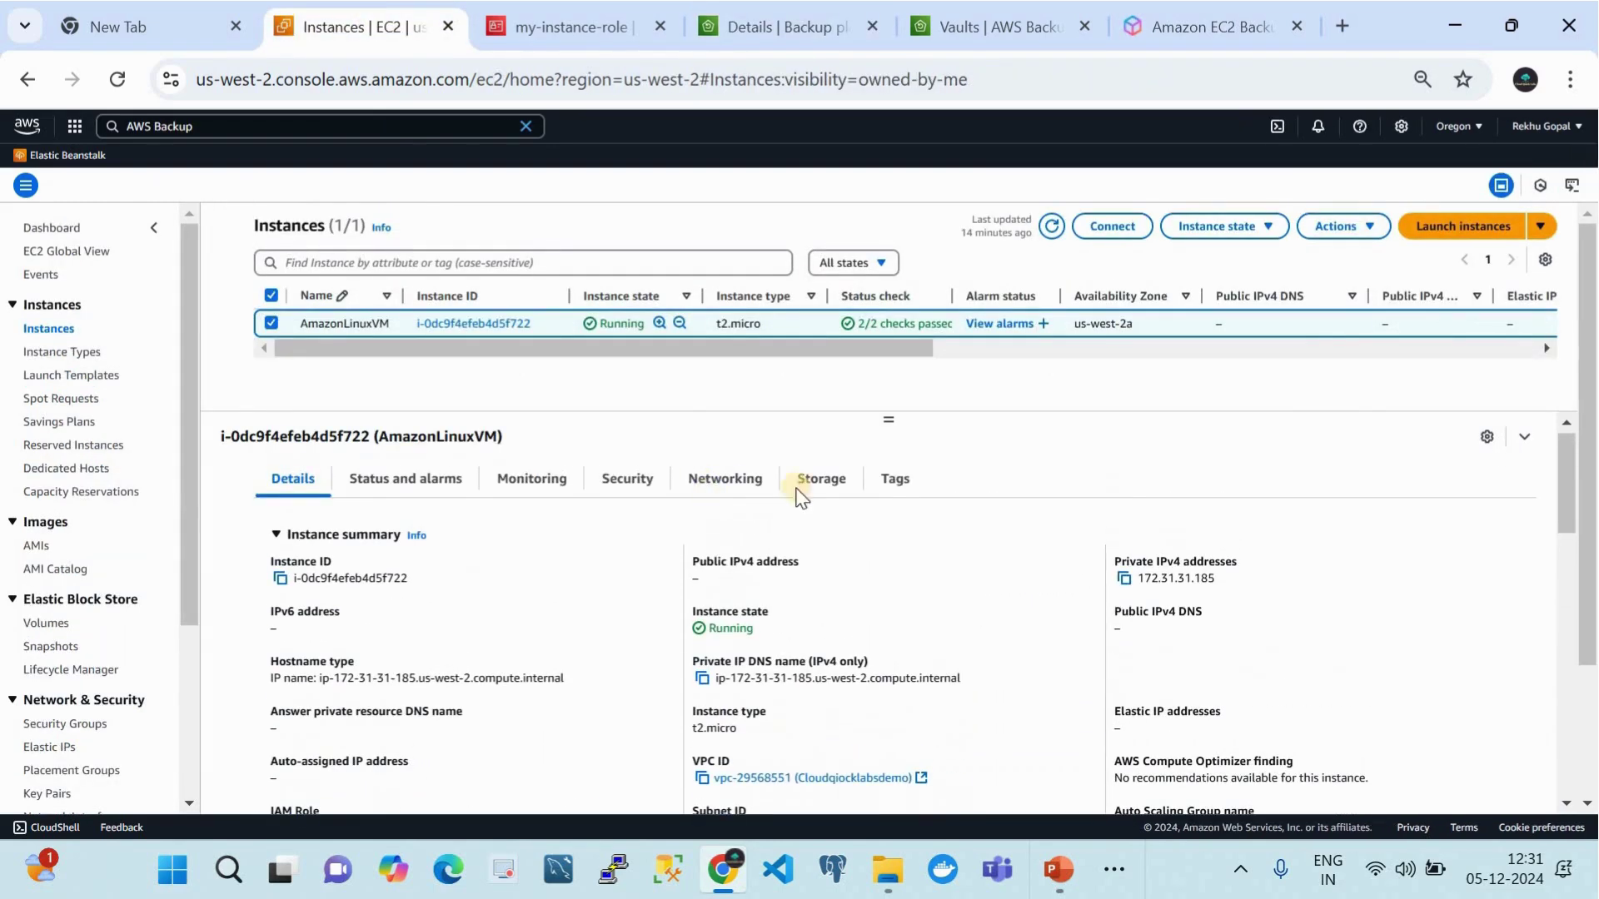
pyautogui.click(897, 478)
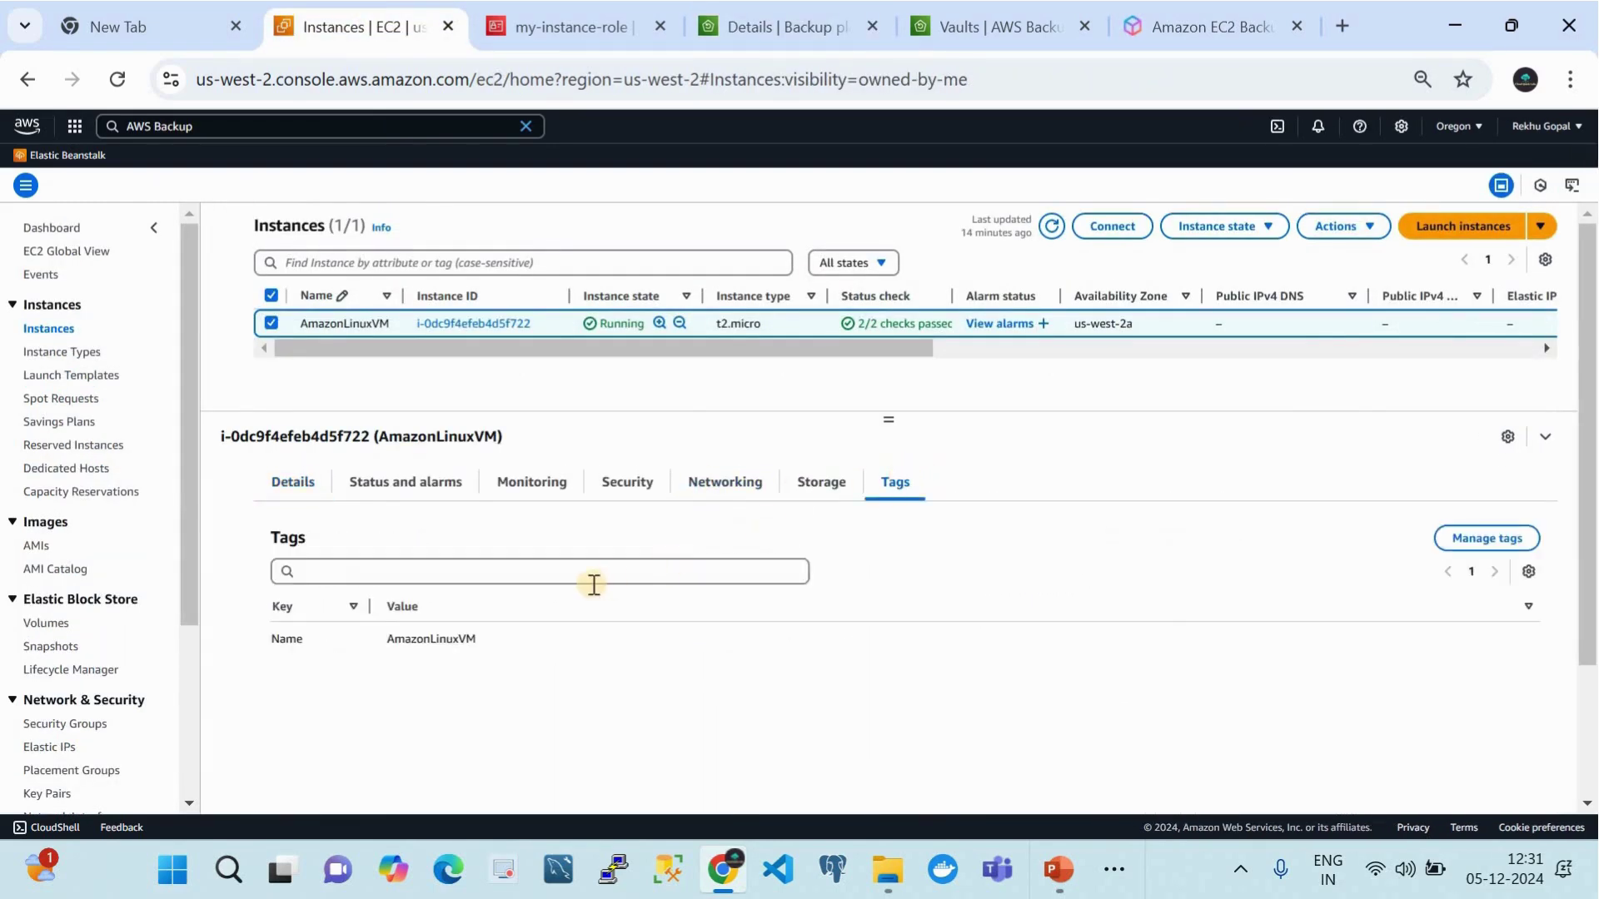
pyautogui.click(1499, 540)
pyautogui.click(365, 341)
pyautogui.write('env')
pyautogui.click(776, 346)
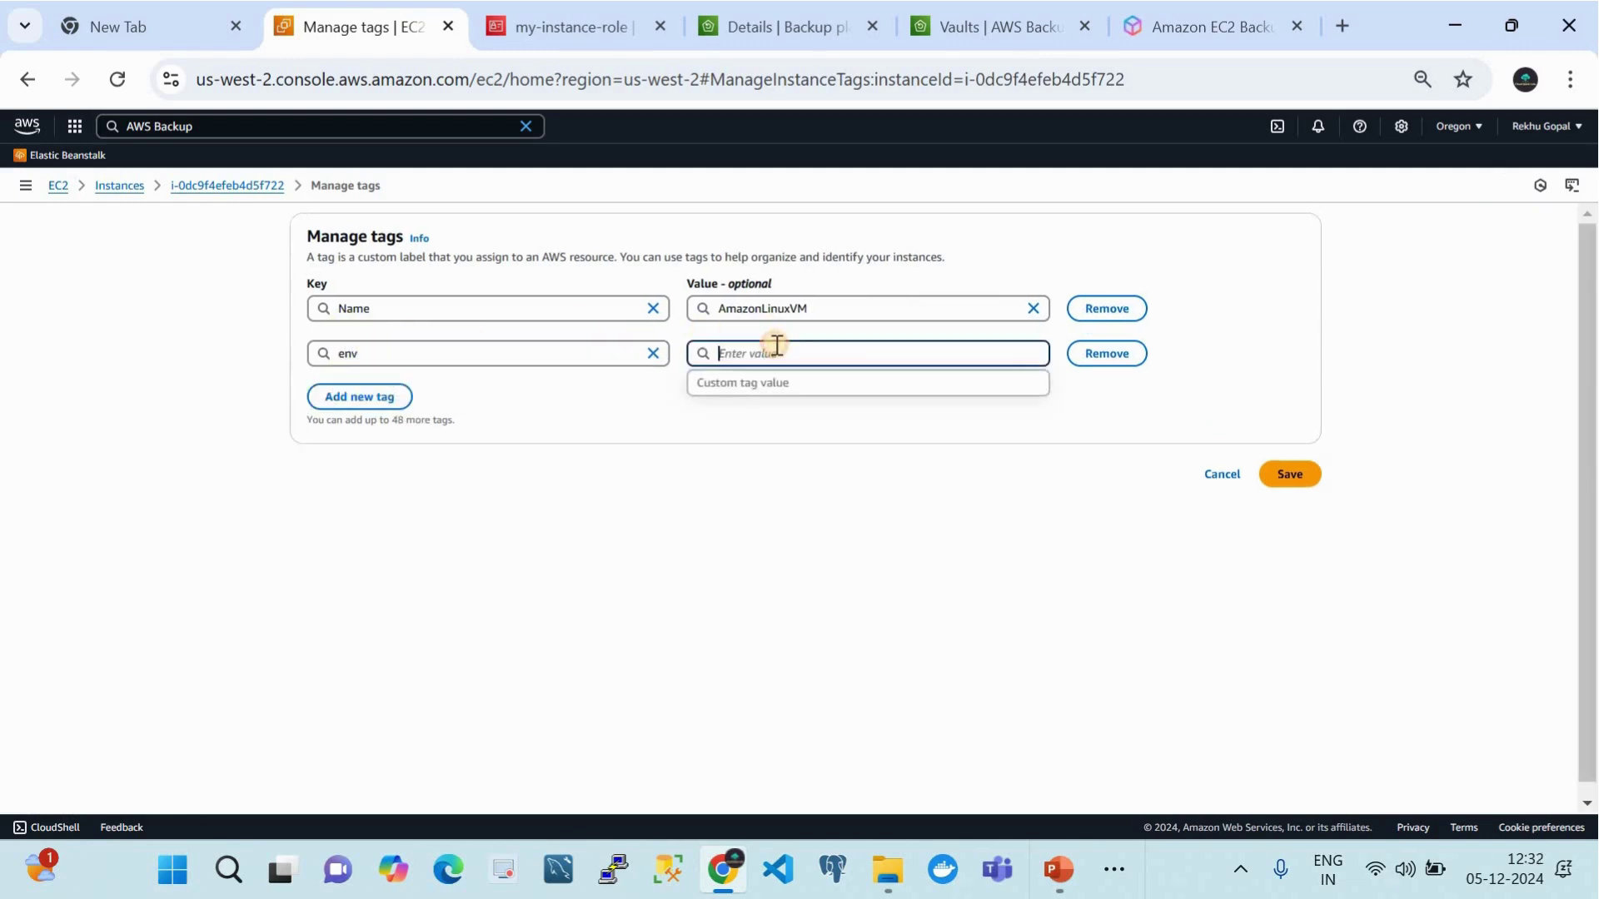
# Step: Open the linuxassignmentrule assignment in the backup plan to check its tag condition
pyautogui.click(550, 26)
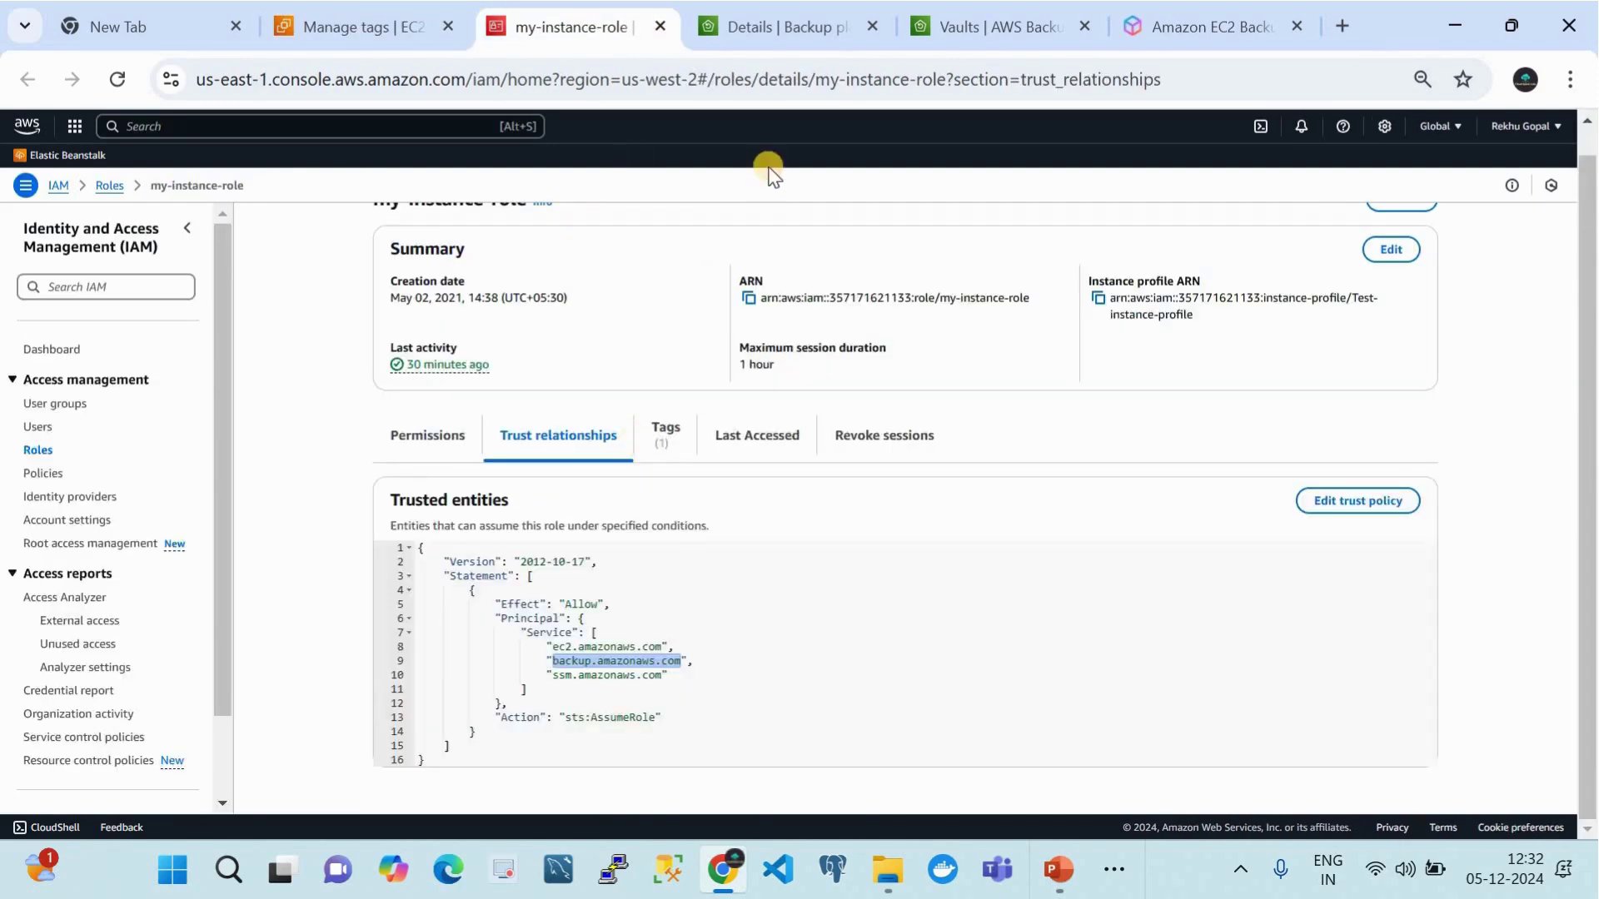
pyautogui.click(772, 10)
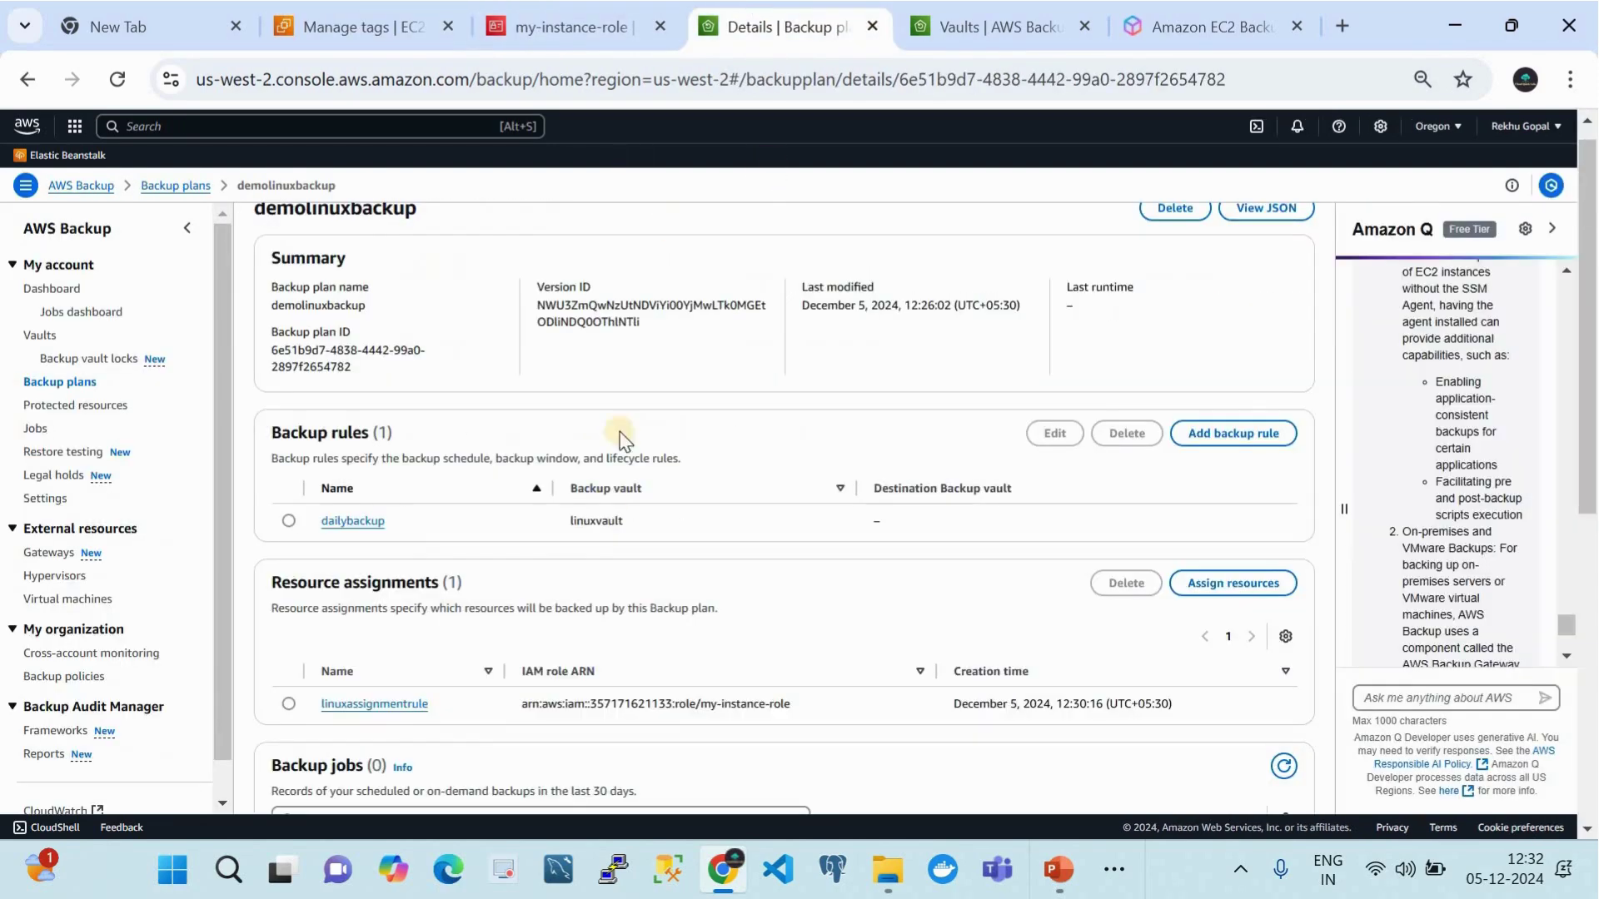
pyautogui.click(388, 704)
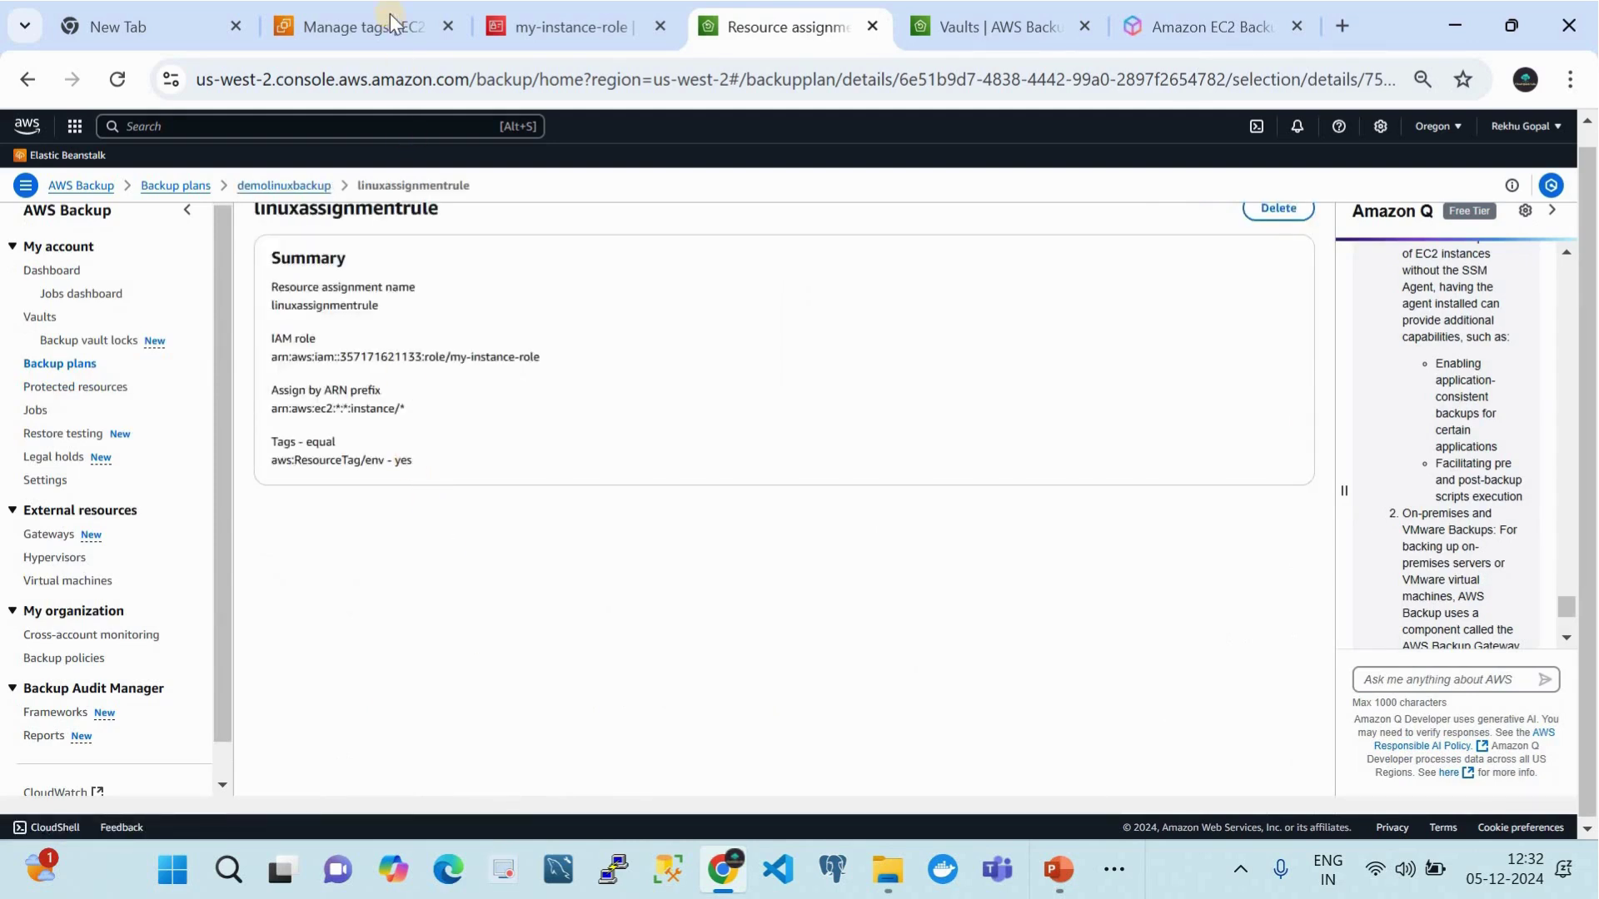
# Step: Give the instance's env tag the value yes and save the tags
pyautogui.click(364, 12)
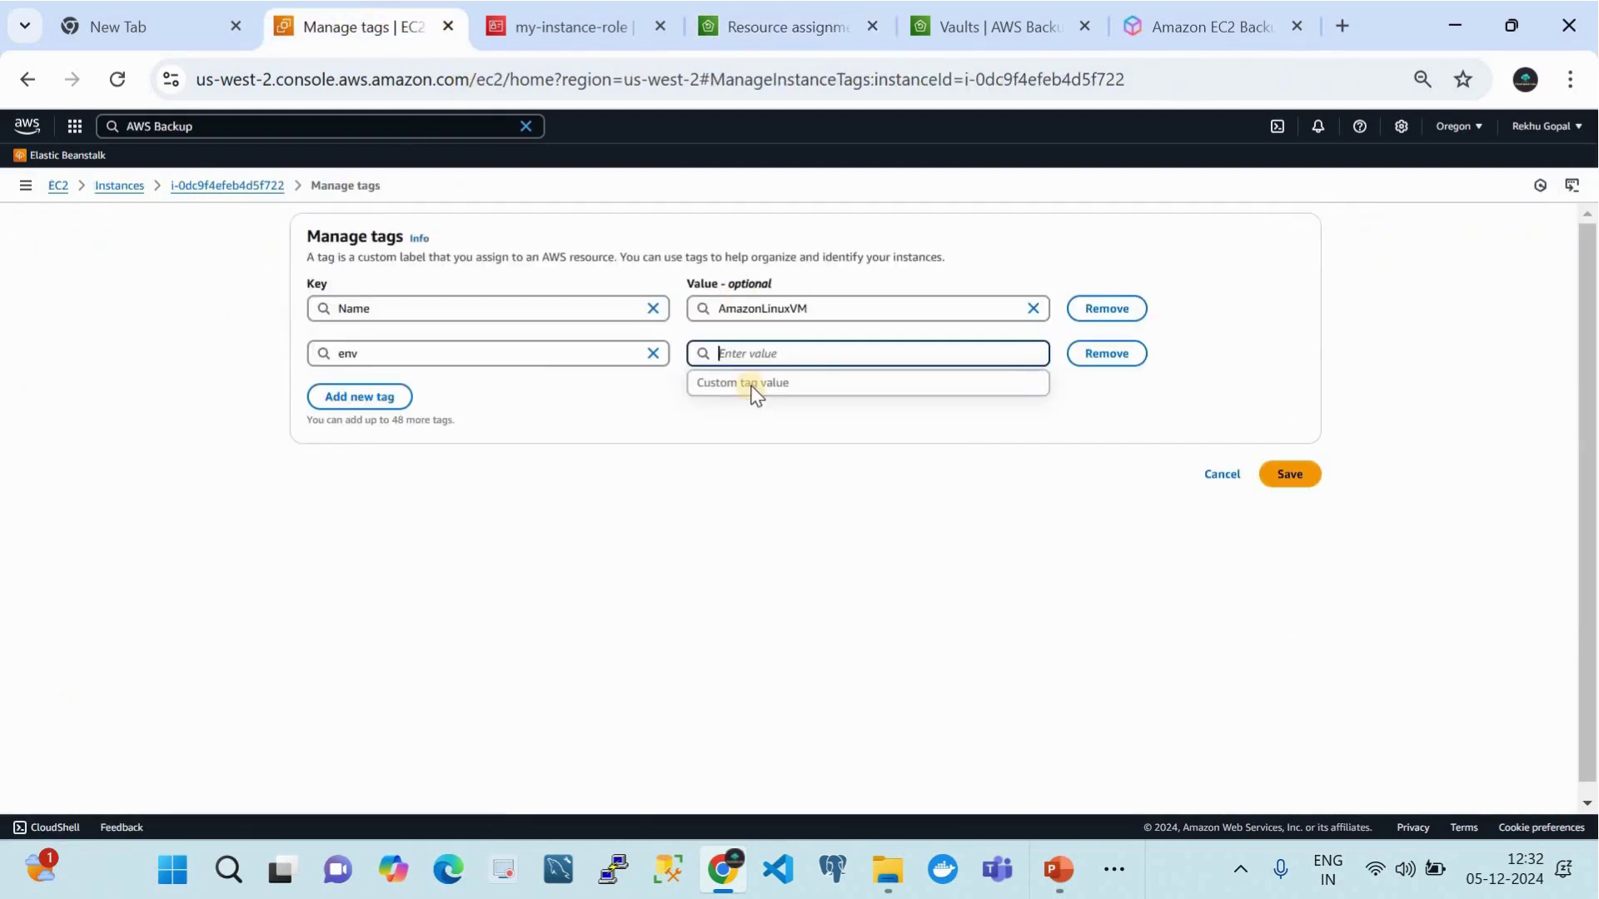
pyautogui.write('yes')
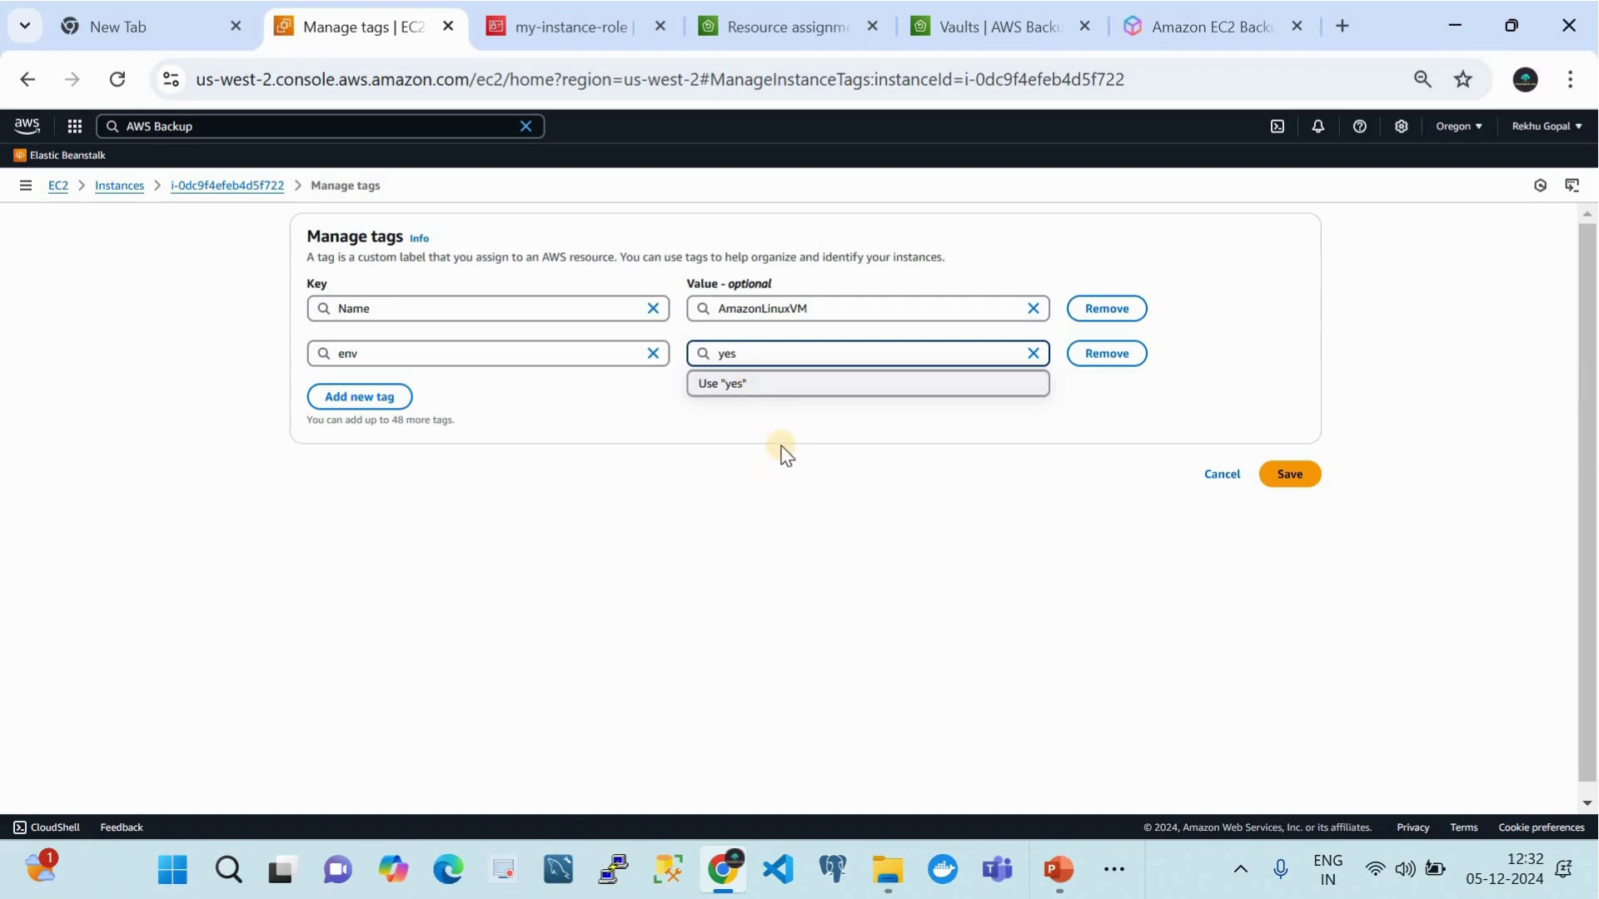
pyautogui.click(742, 390)
pyautogui.click(1274, 484)
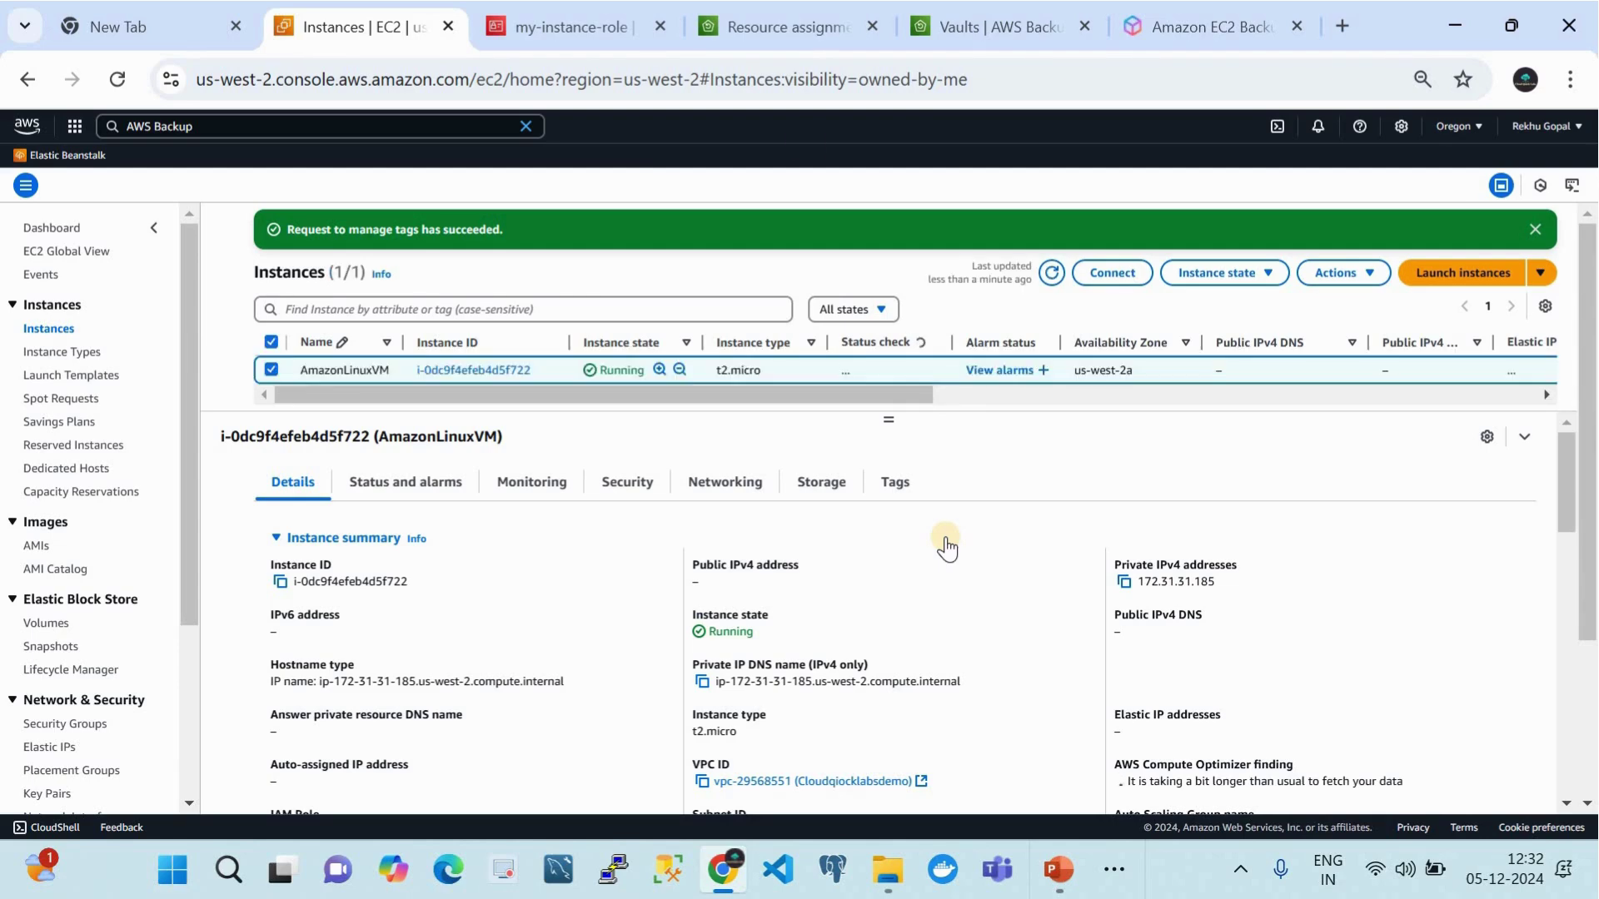
# Step: Reopen the demolinuxbackup plan to check its backup jobs, and go to the protected resources
pyautogui.click(774, 26)
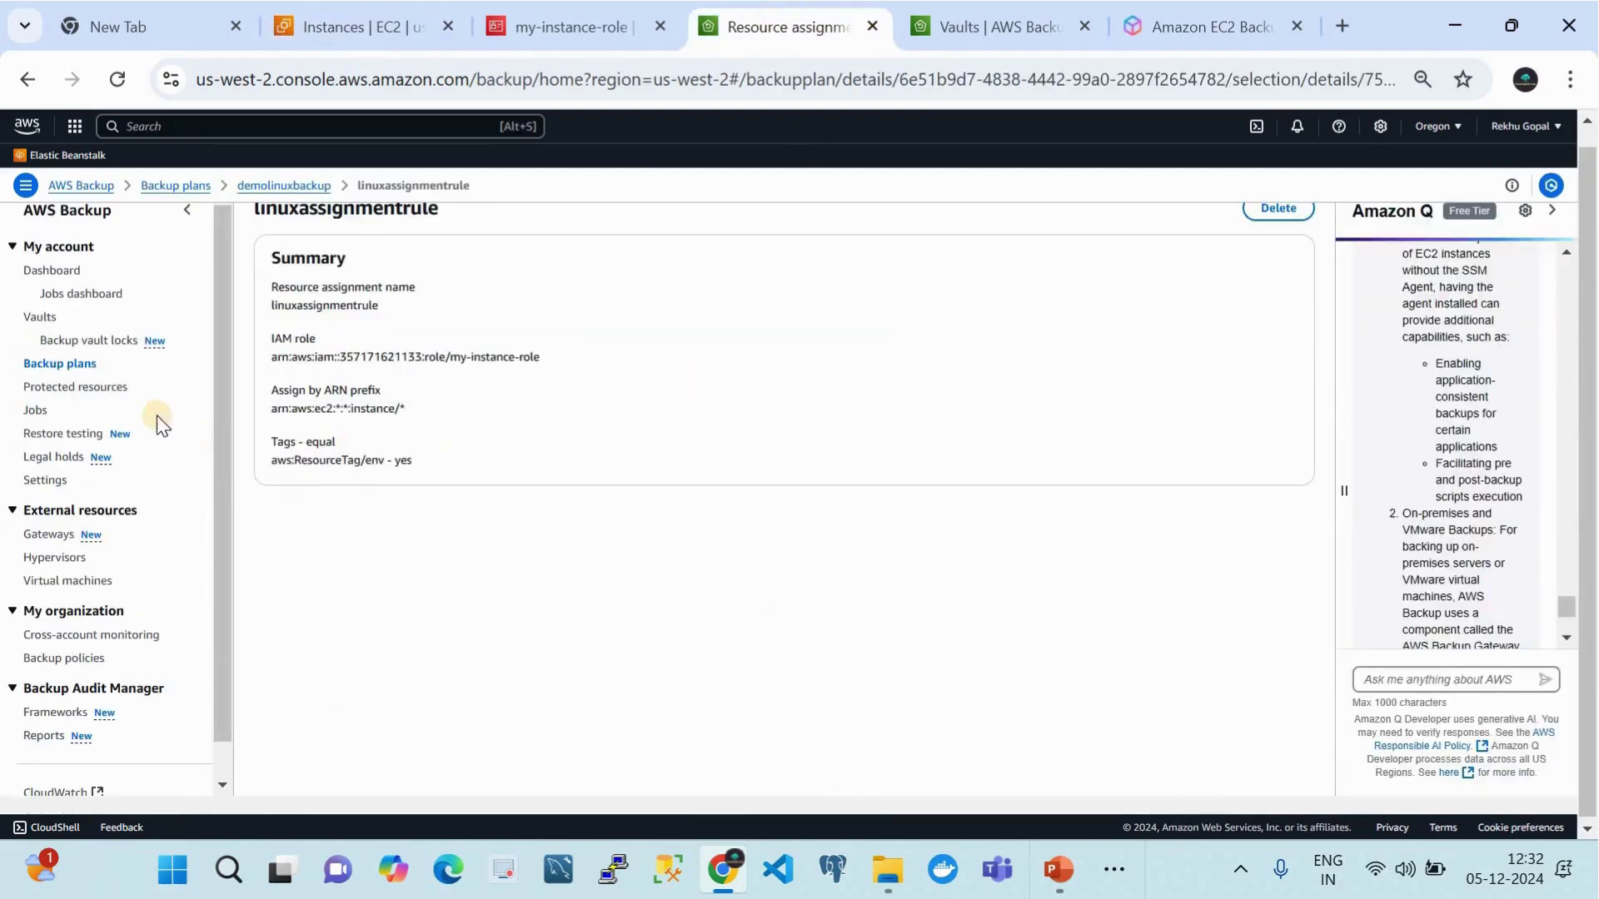
pyautogui.click(48, 366)
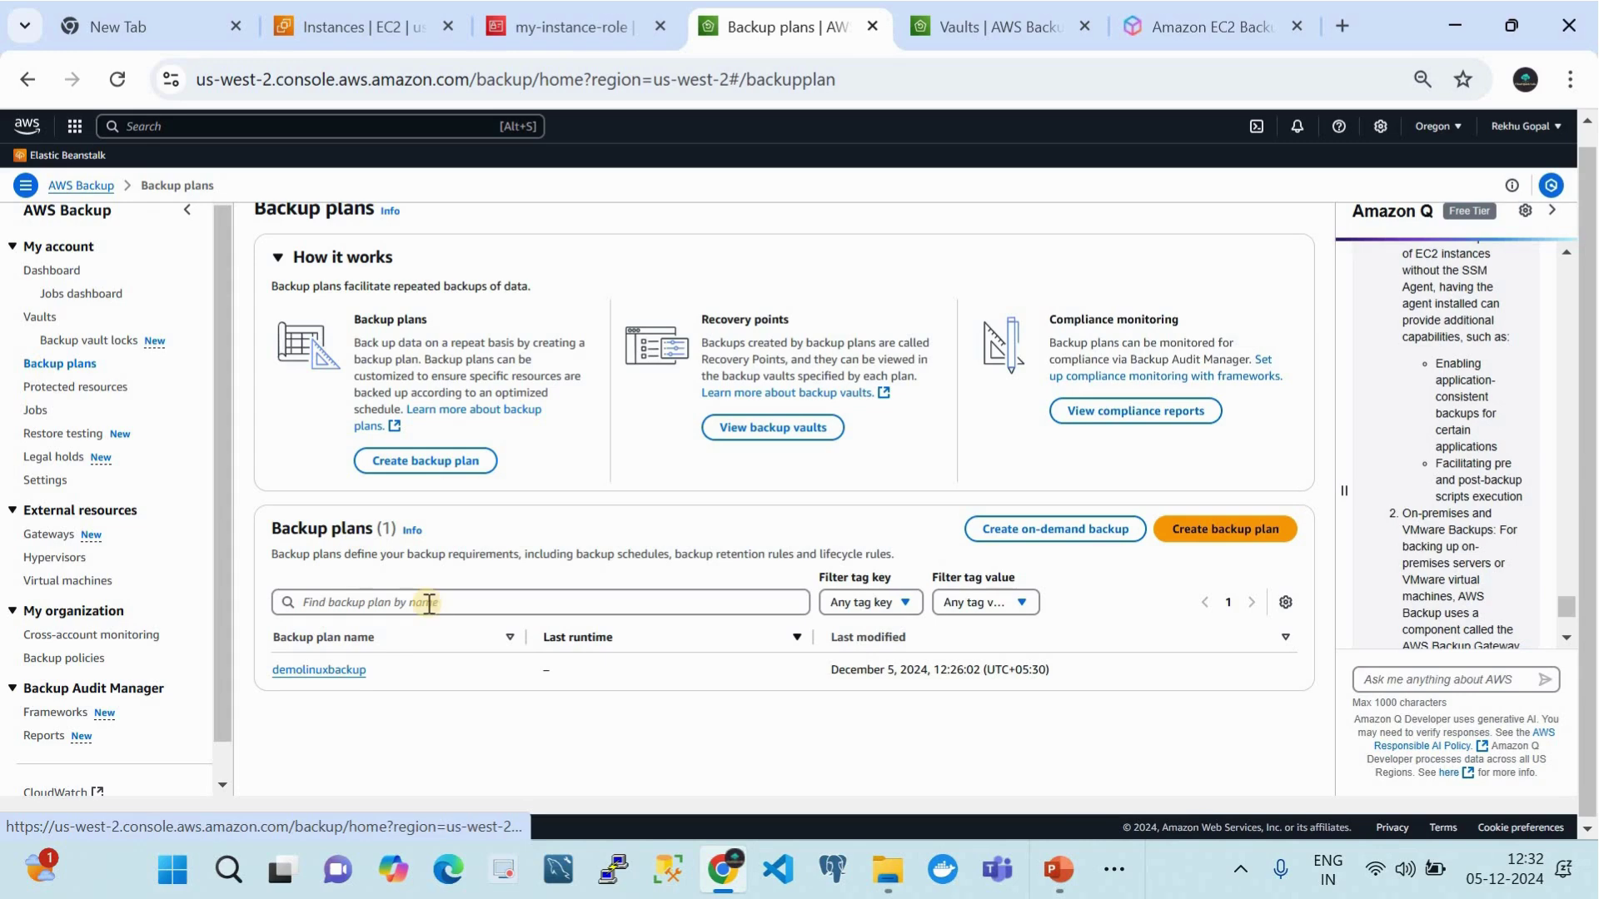
pyautogui.click(343, 667)
pyautogui.scroll(-5, 343, 670)
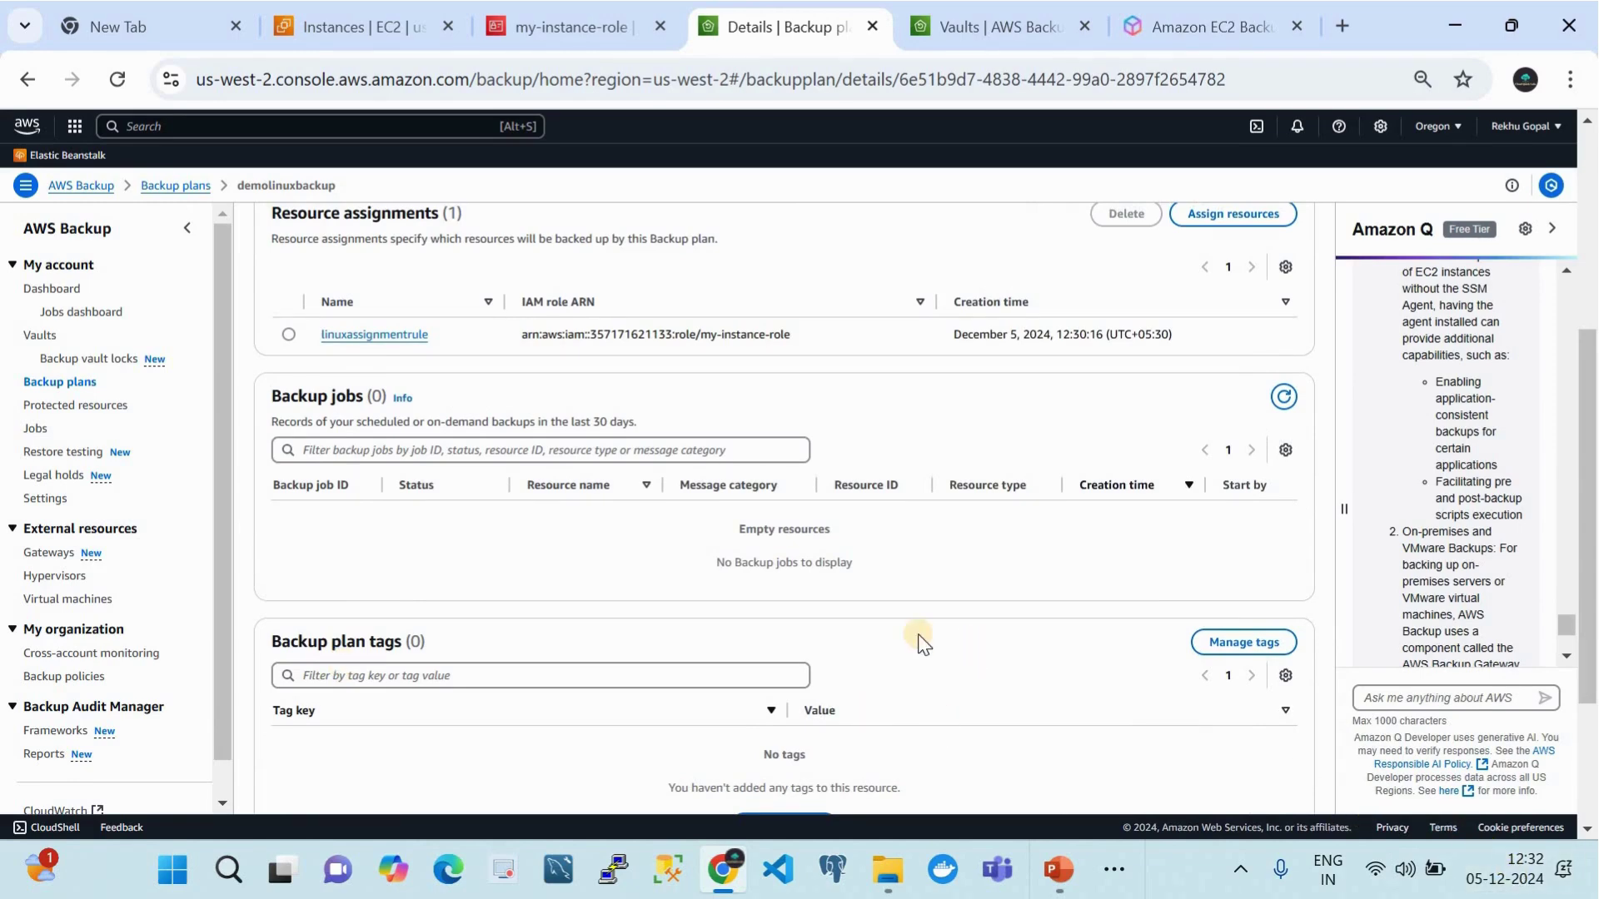
pyautogui.click(95, 408)
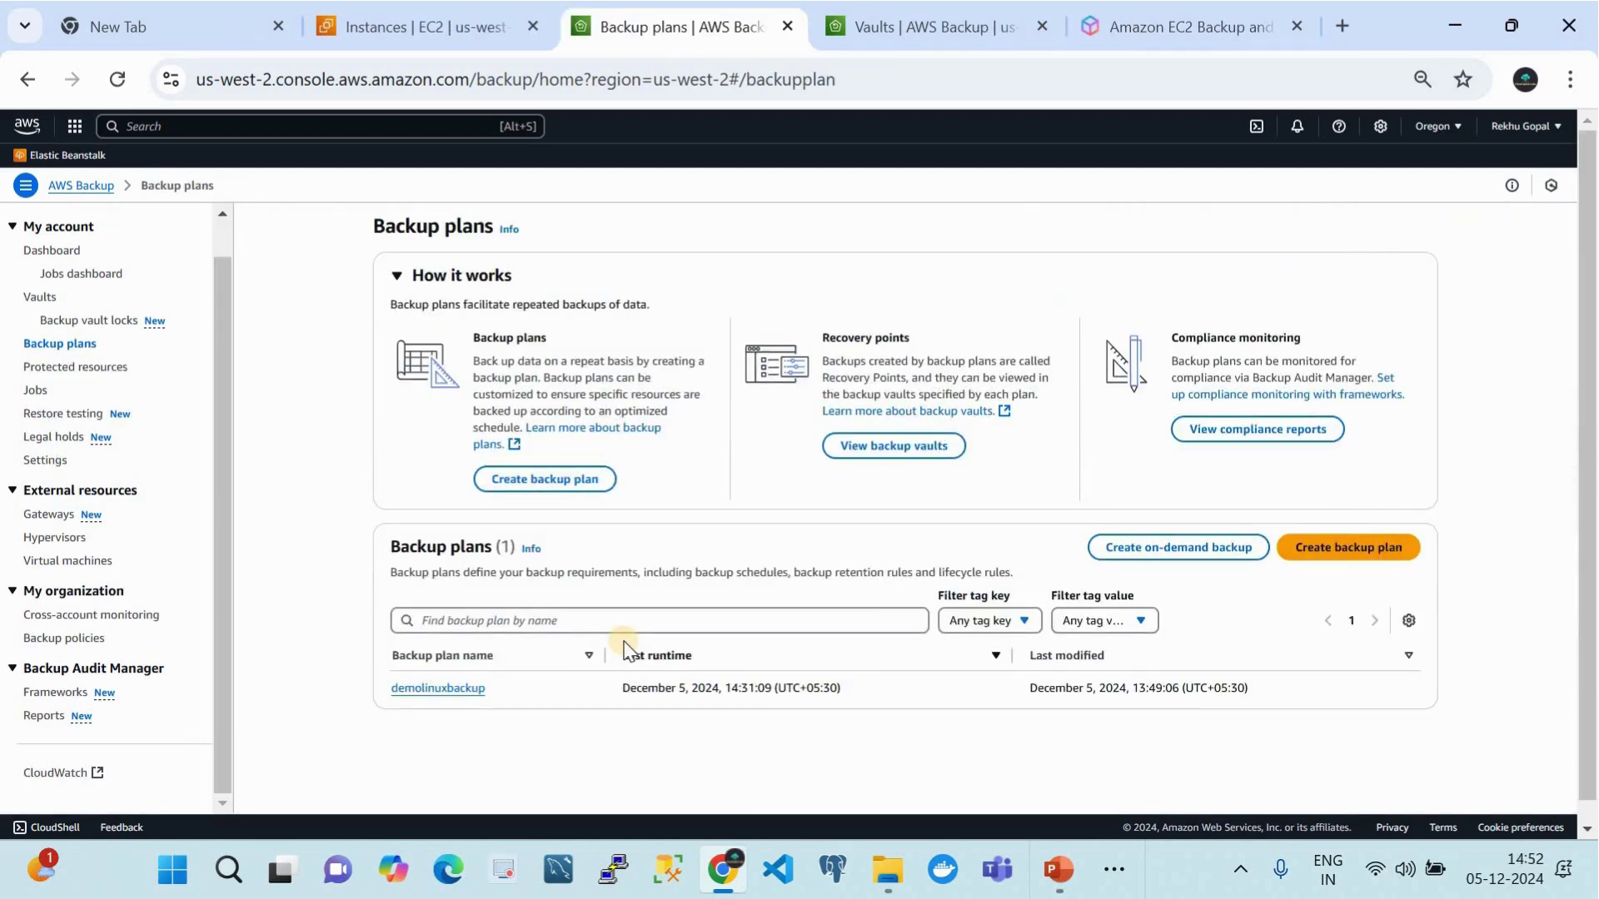
# Step: Open the demolinuxbackup plan after its scheduled run and check the status of the AmazonLinuxVM backup job
pyautogui.click(471, 689)
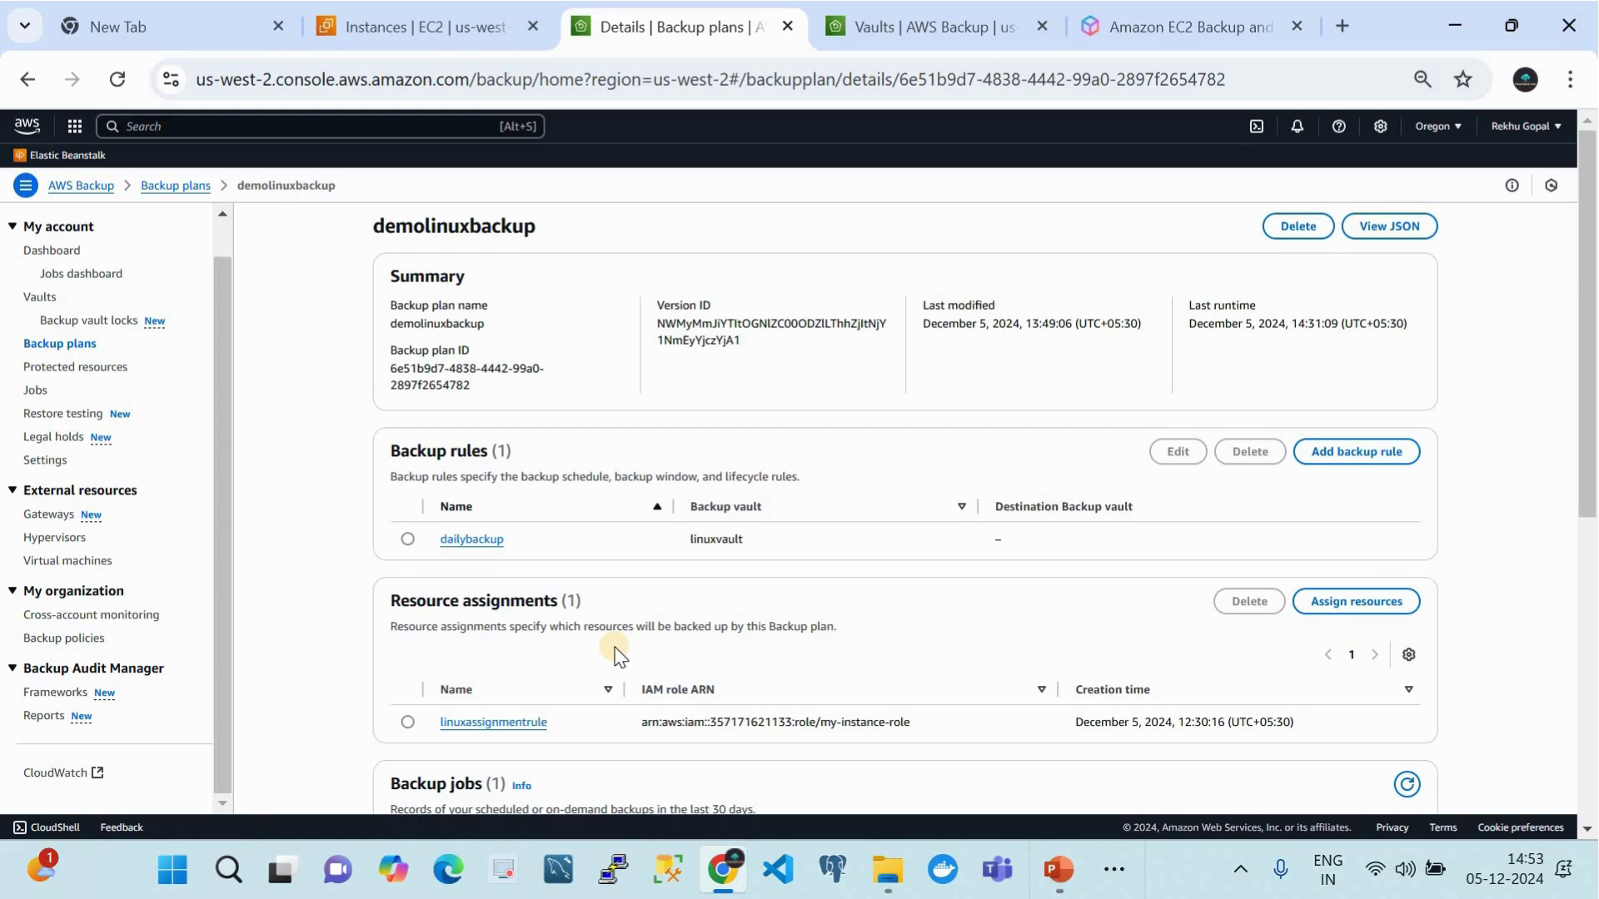
pyautogui.scroll(-3, 614, 647)
pyautogui.scroll(3, 614, 647)
pyautogui.scroll(-3, 571, 446)
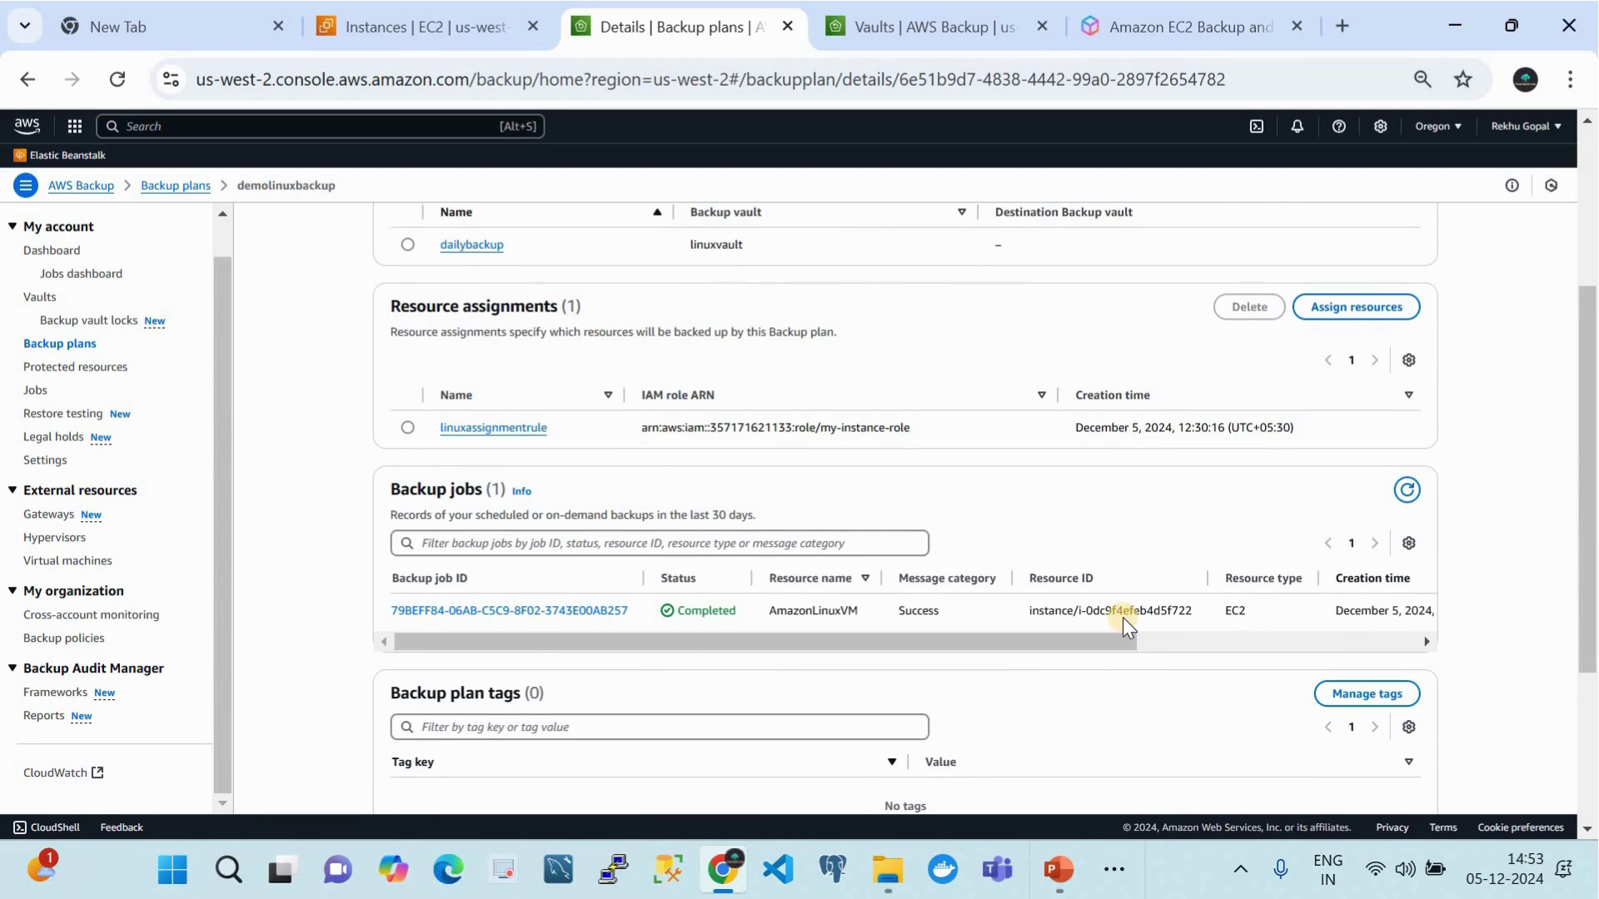
# Step: Open the completed AmazonLinuxVM backup job to review its details, including recovery point, backup size and completion date
pyautogui.click(523, 609)
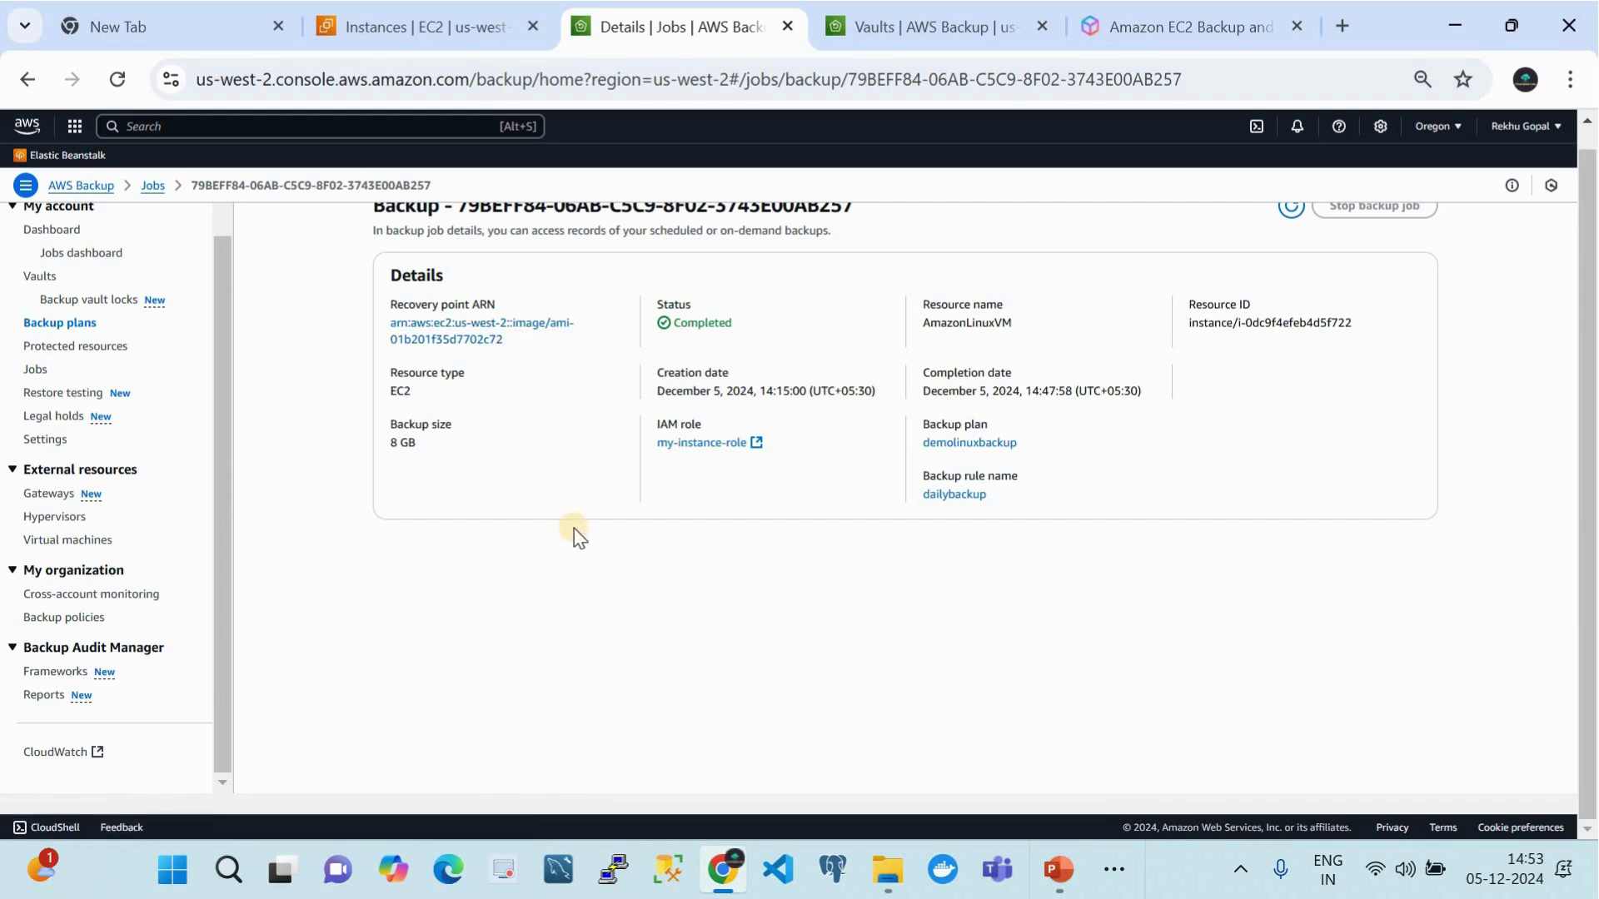
pyautogui.scroll(1, 572, 528)
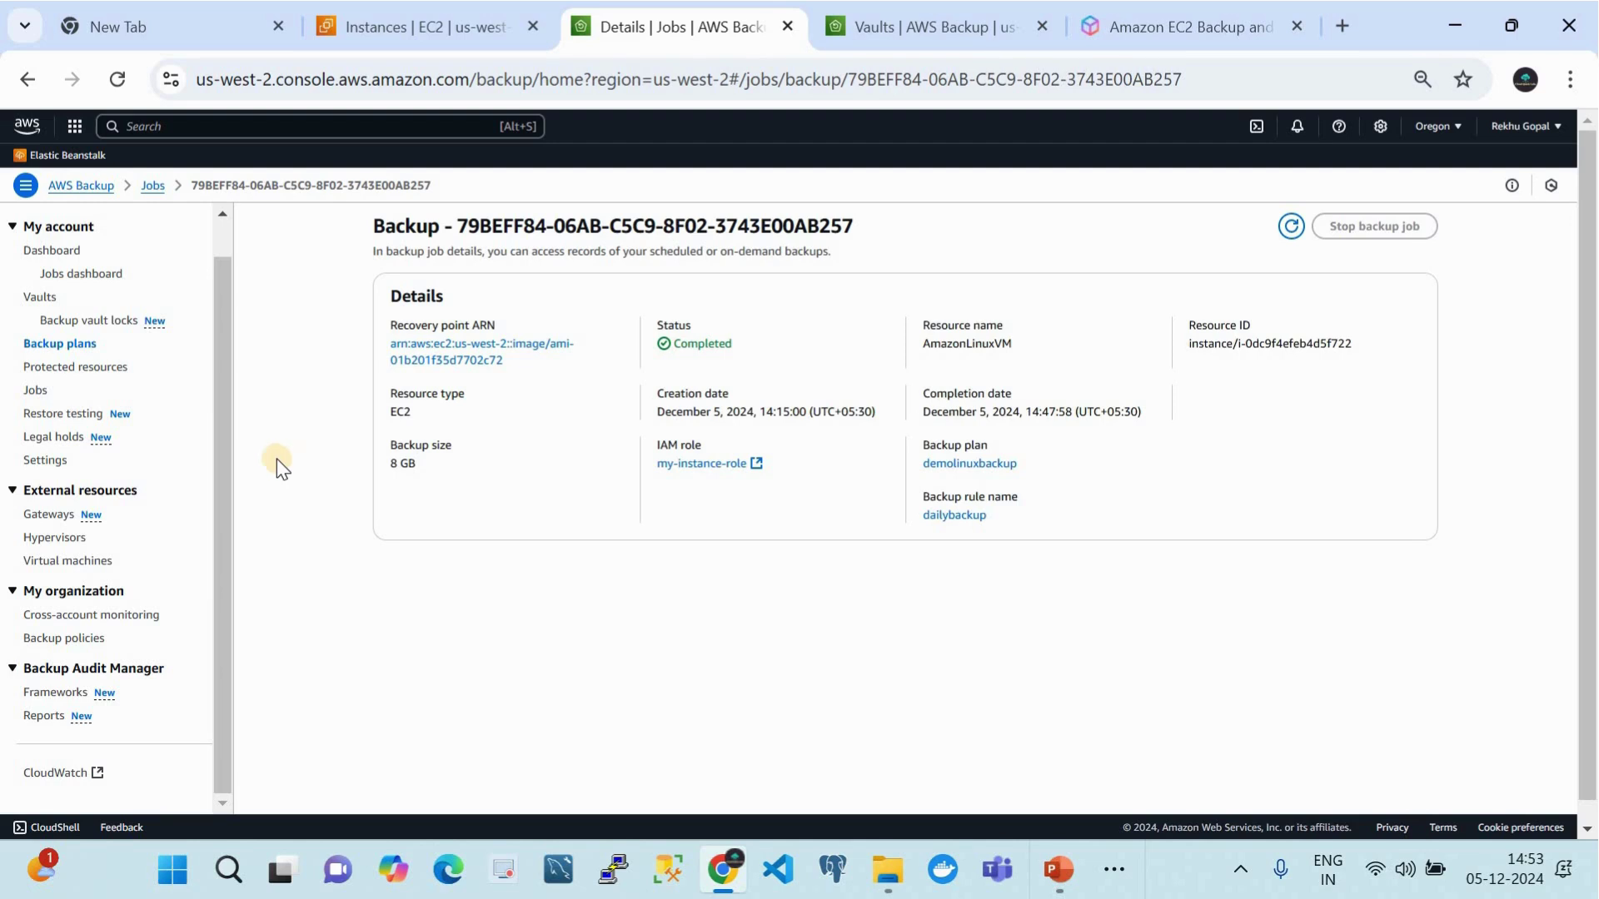
# Step: Check AmazonLinuxVM's recovery points in the protected resources, selecting the most recent one, and return to the backup plans list
pyautogui.click(87, 367)
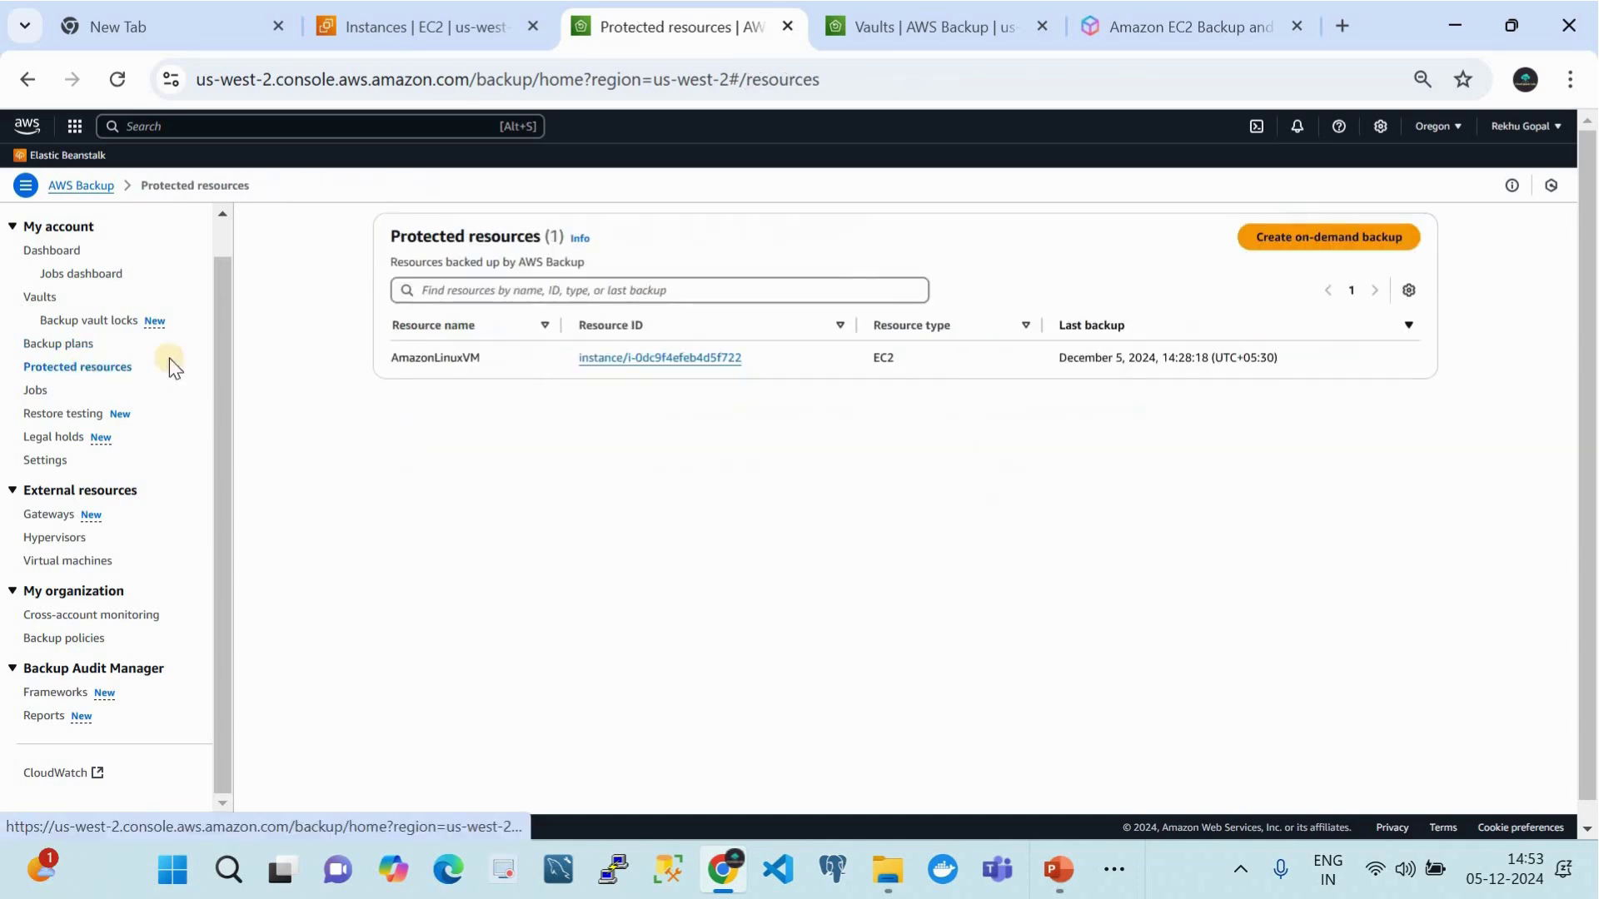
pyautogui.click(625, 359)
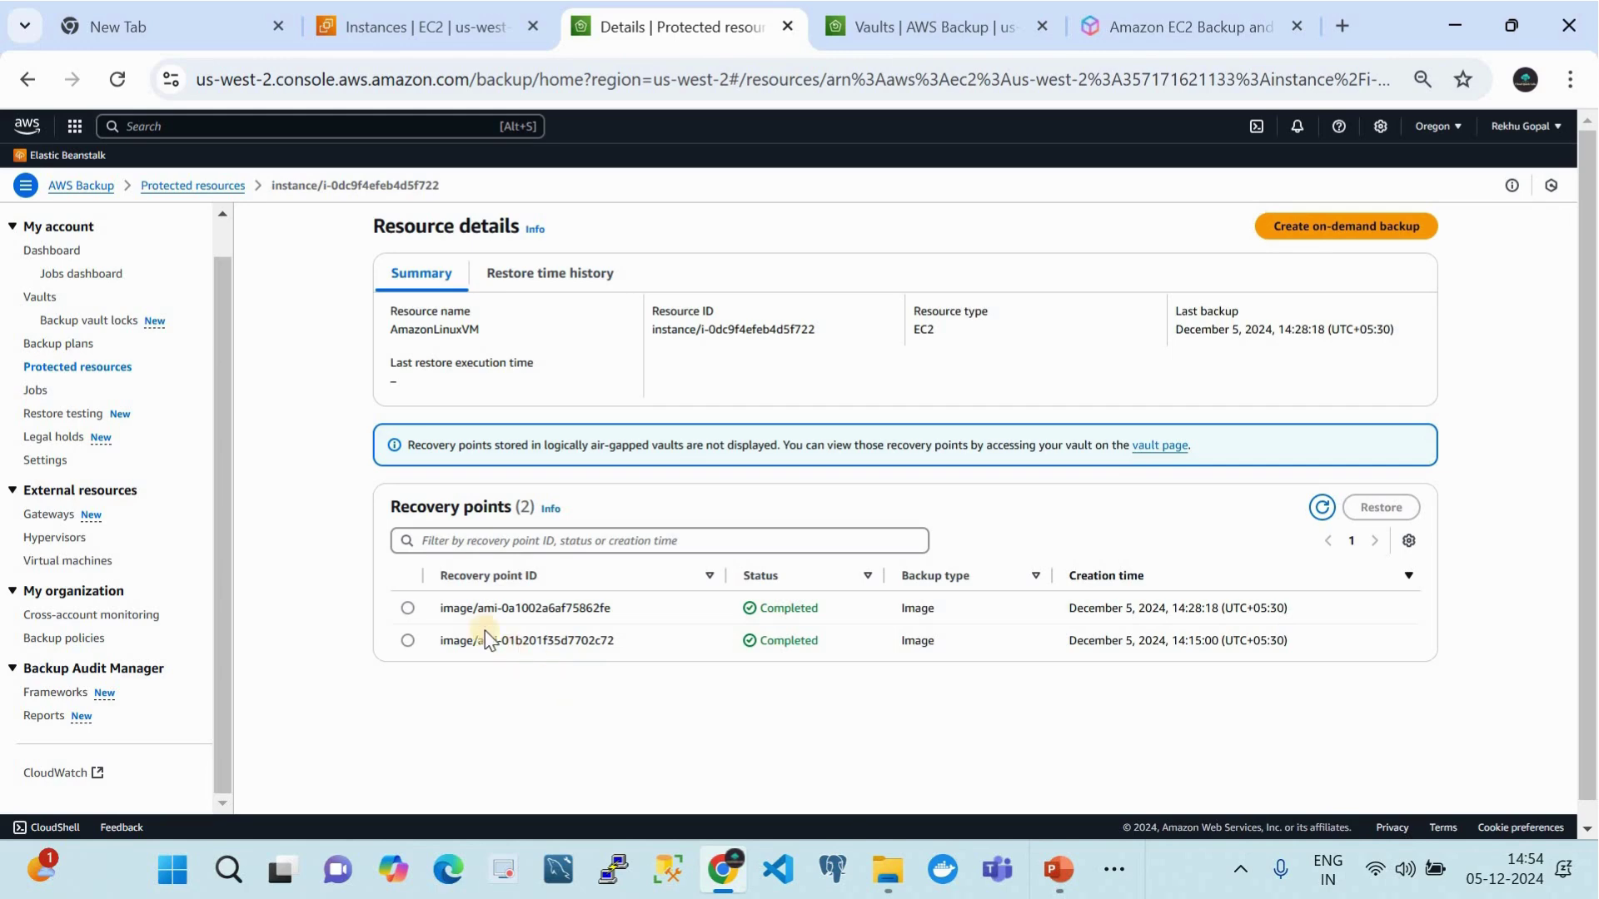
pyautogui.click(408, 607)
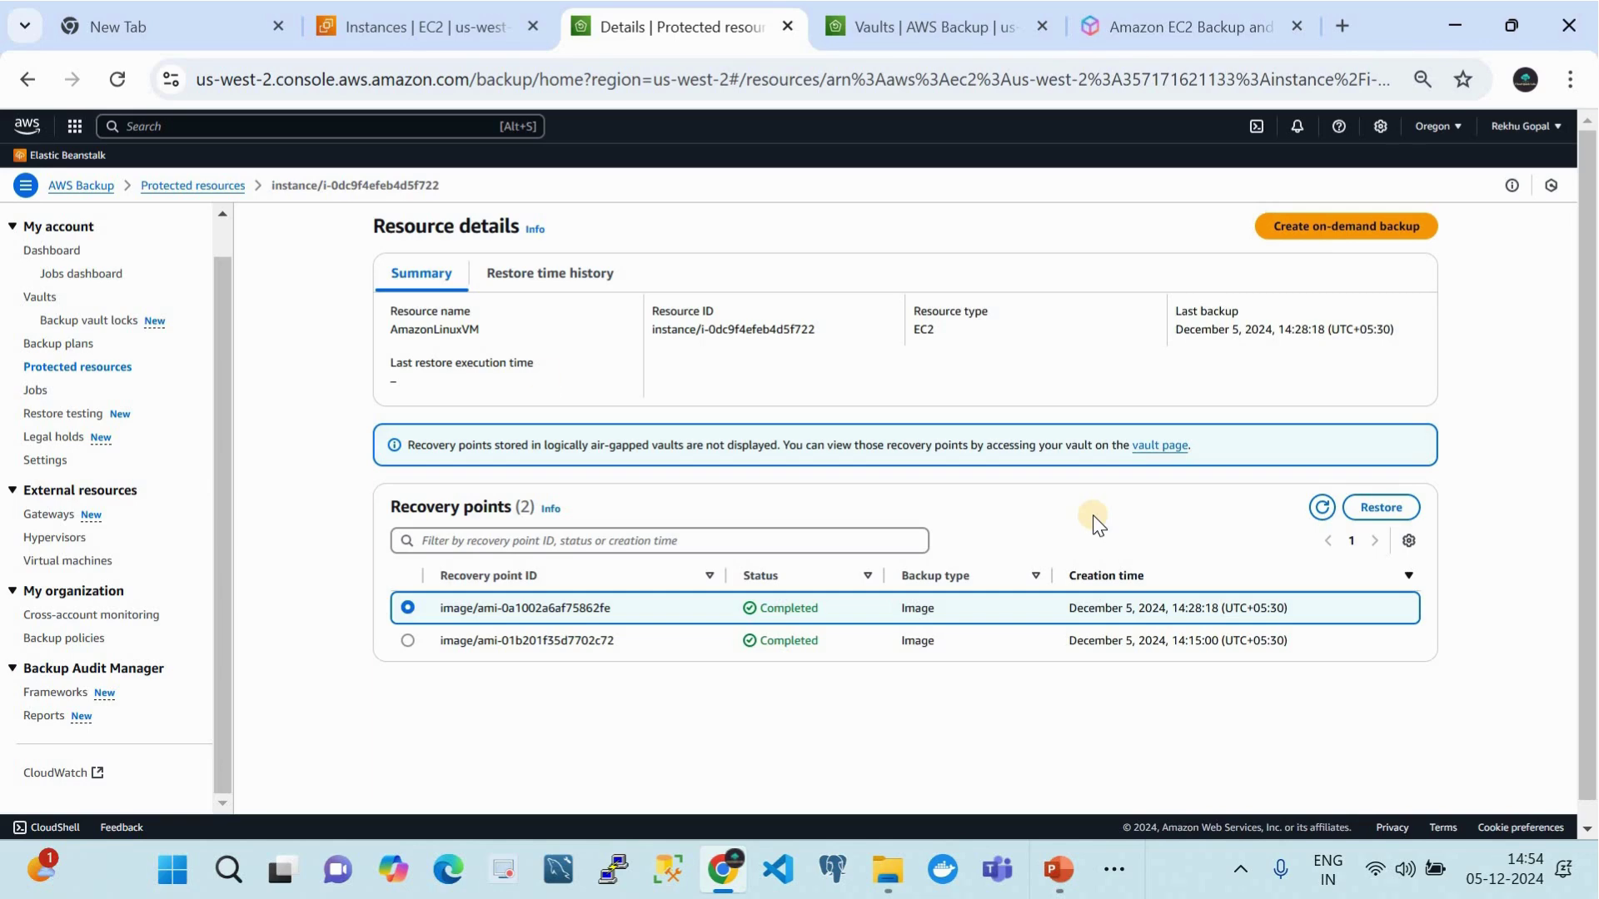
pyautogui.click(76, 349)
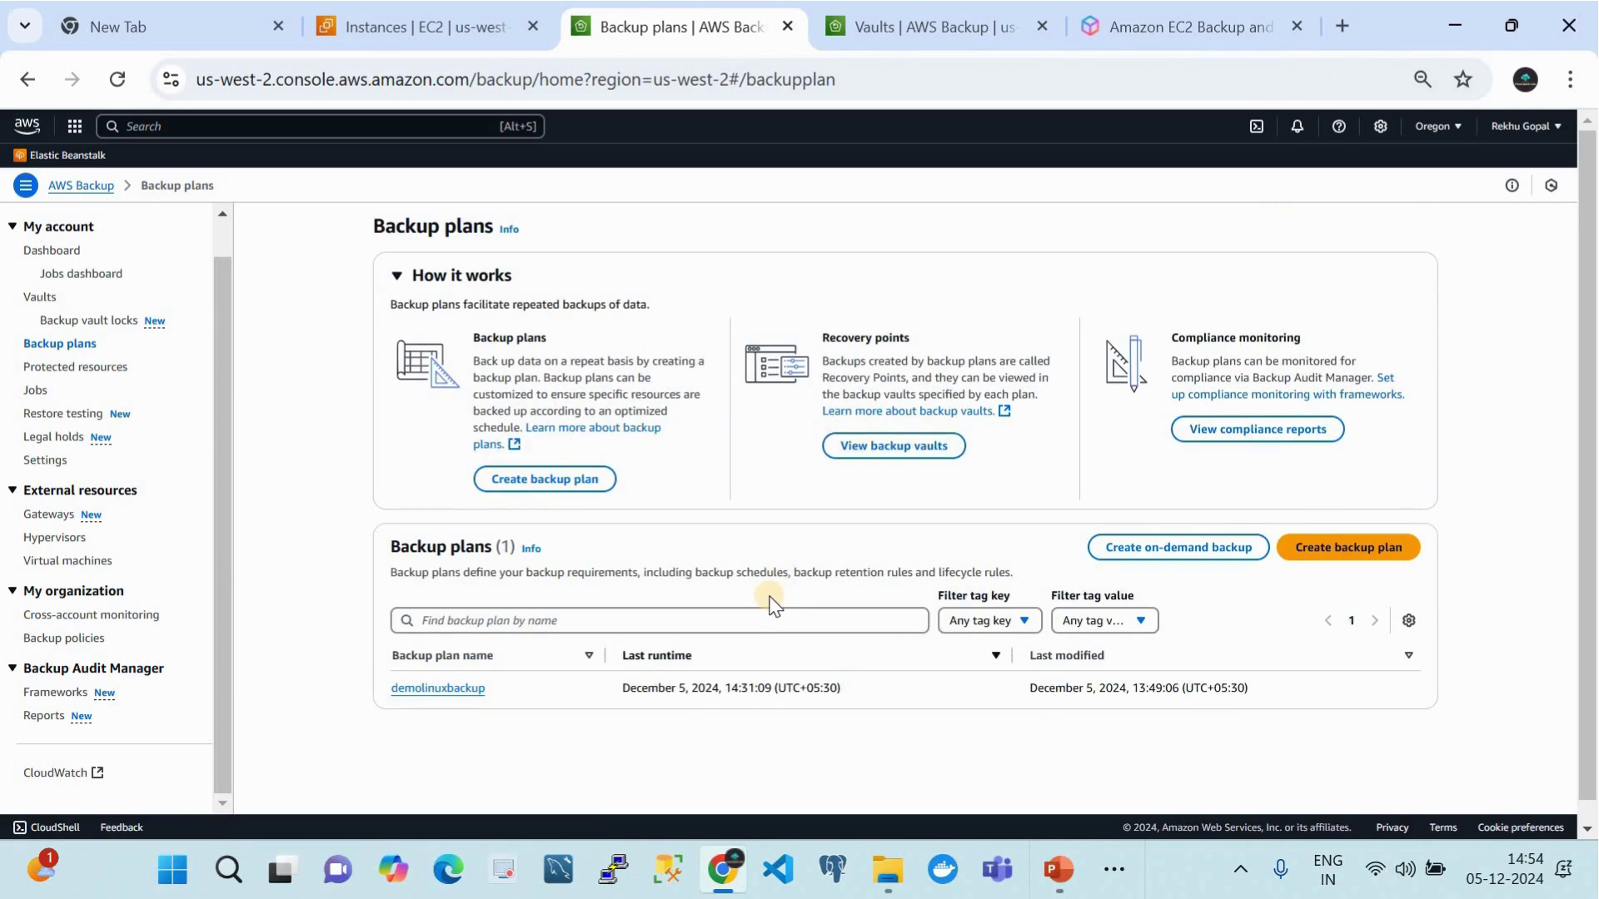